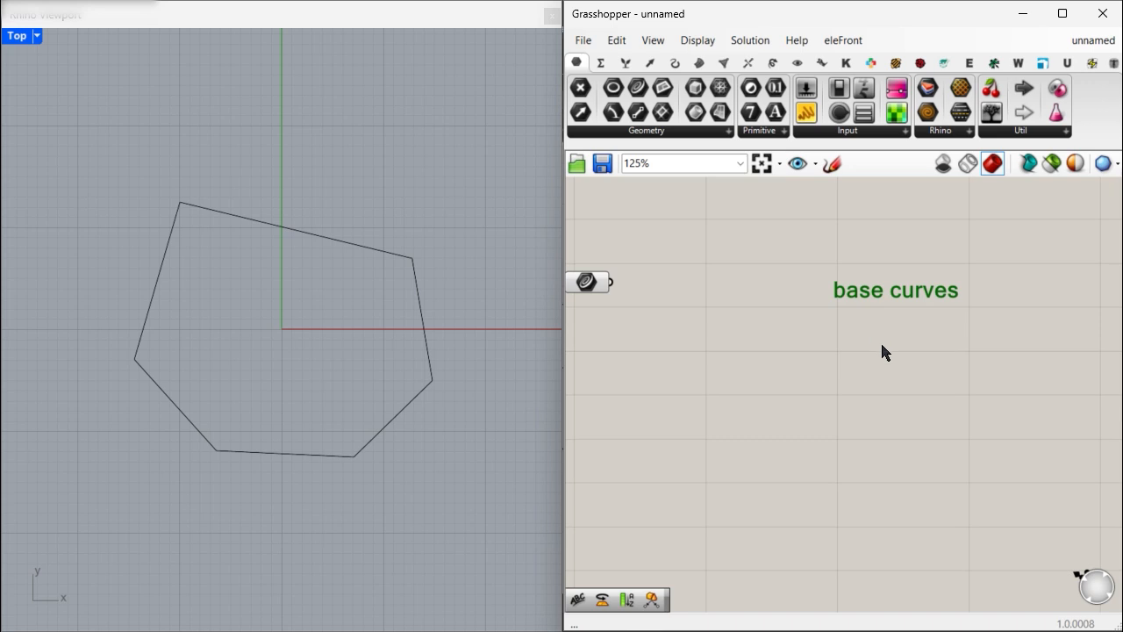
Add an Area component below the base curves label and connect the curve parameter to its Geometry input.
double_click(880, 341)
type("area")
key("Return")
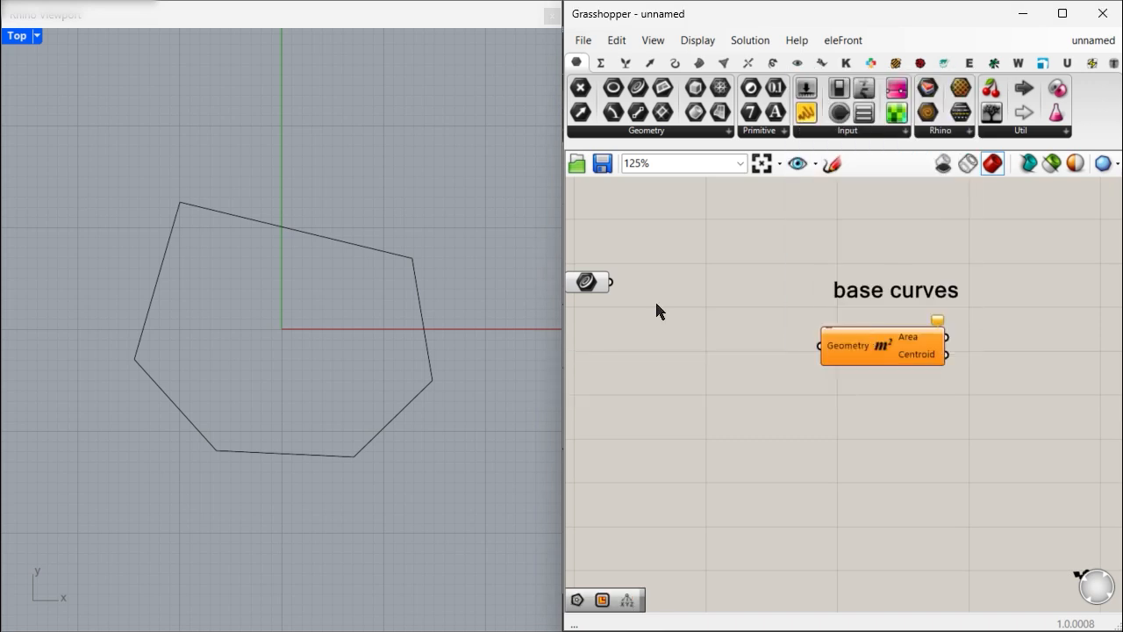
left_click_drag(611, 282, 820, 344)
Add a Polygon component after the Area component, leaving a gap between the two.
right_click_drag(966, 357, 750, 344)
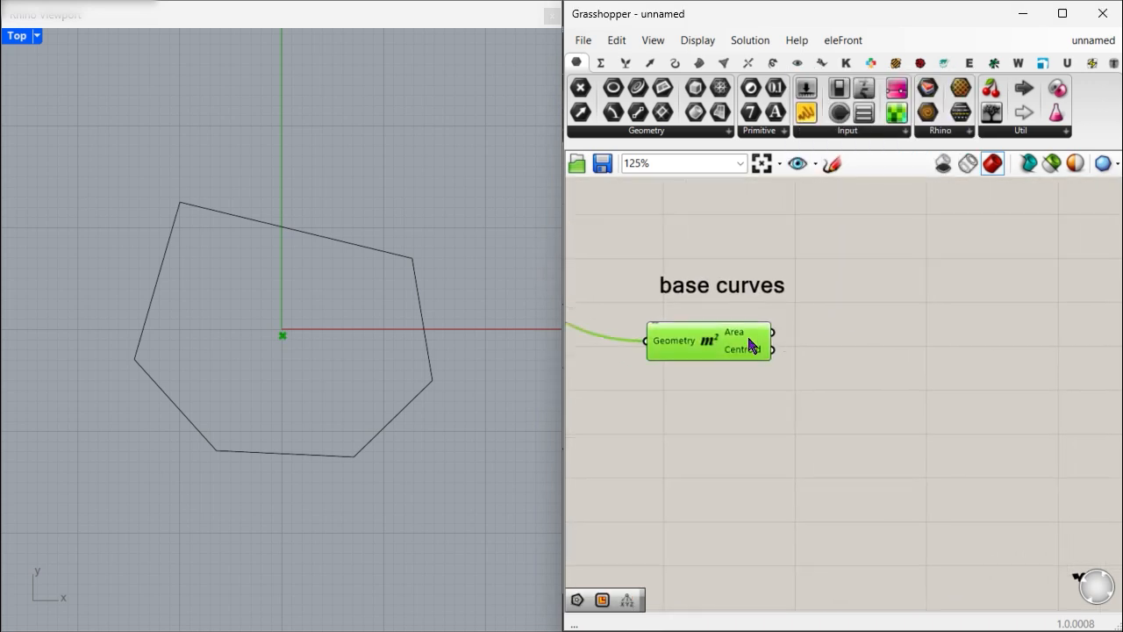
double_click(915, 359)
type("polygo")
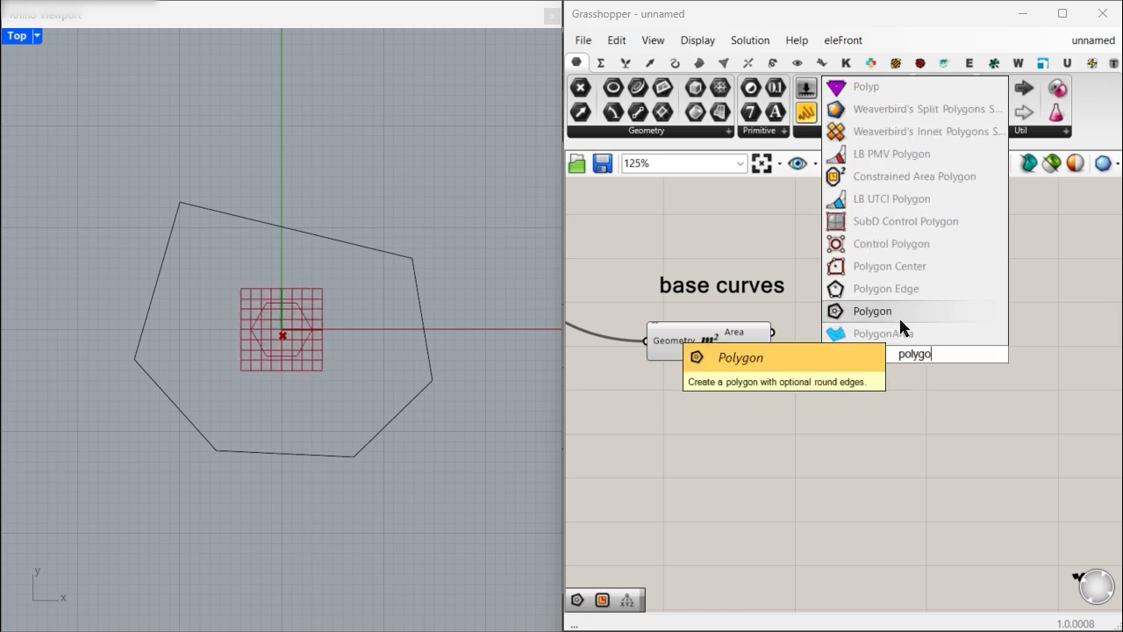
left_click(843, 313)
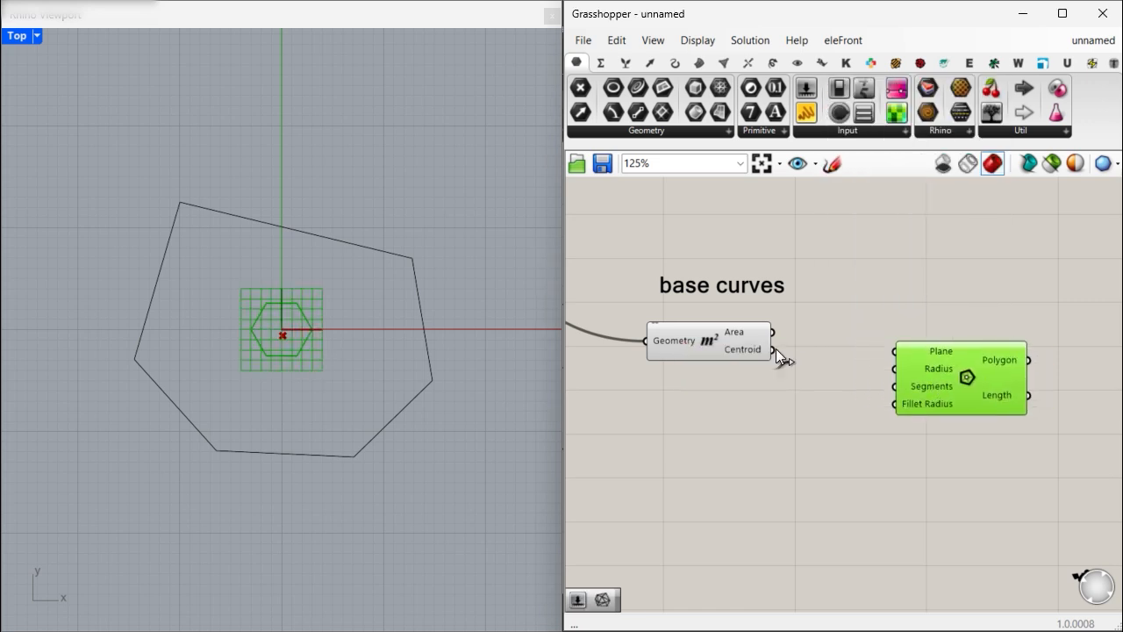
right_click_drag(941, 379, 868, 371)
left_click_drag(868, 371, 1001, 391)
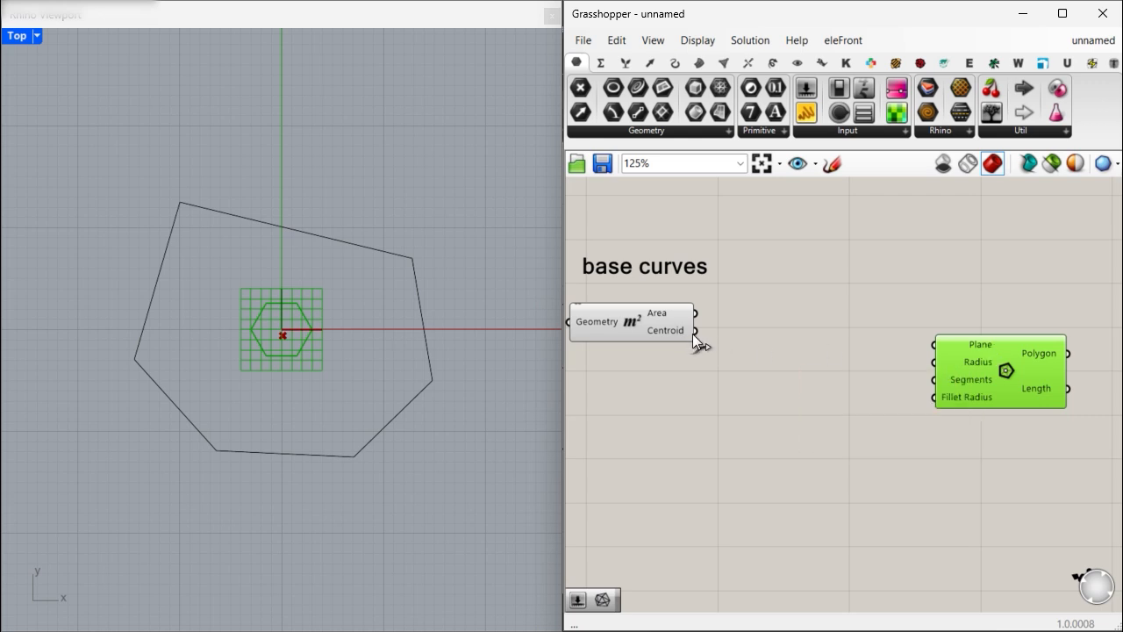
Add a Rotate Plane component between the Area and Polygon components.
left_click(651, 333)
left_click_drag(690, 334, 798, 362)
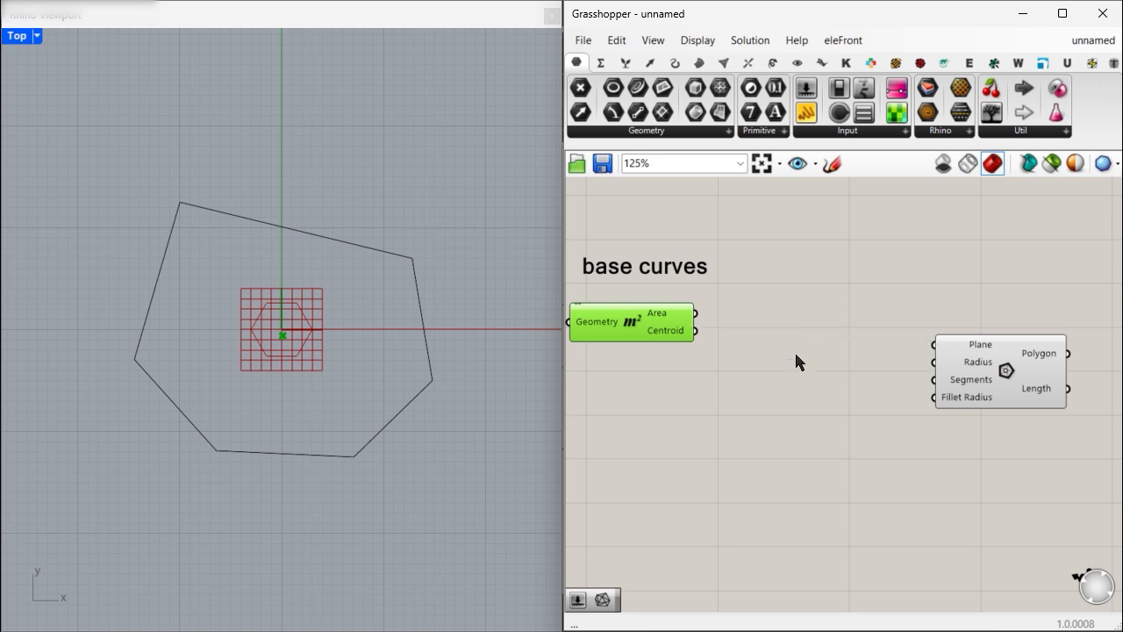
double_click(796, 347)
type("rotate")
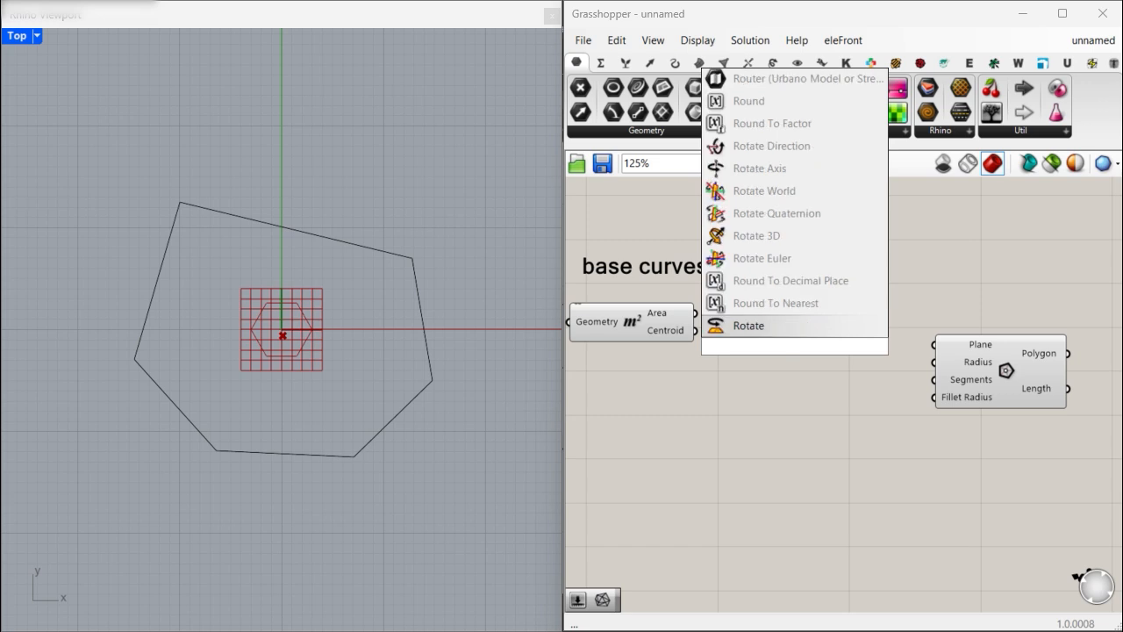
type(" pl")
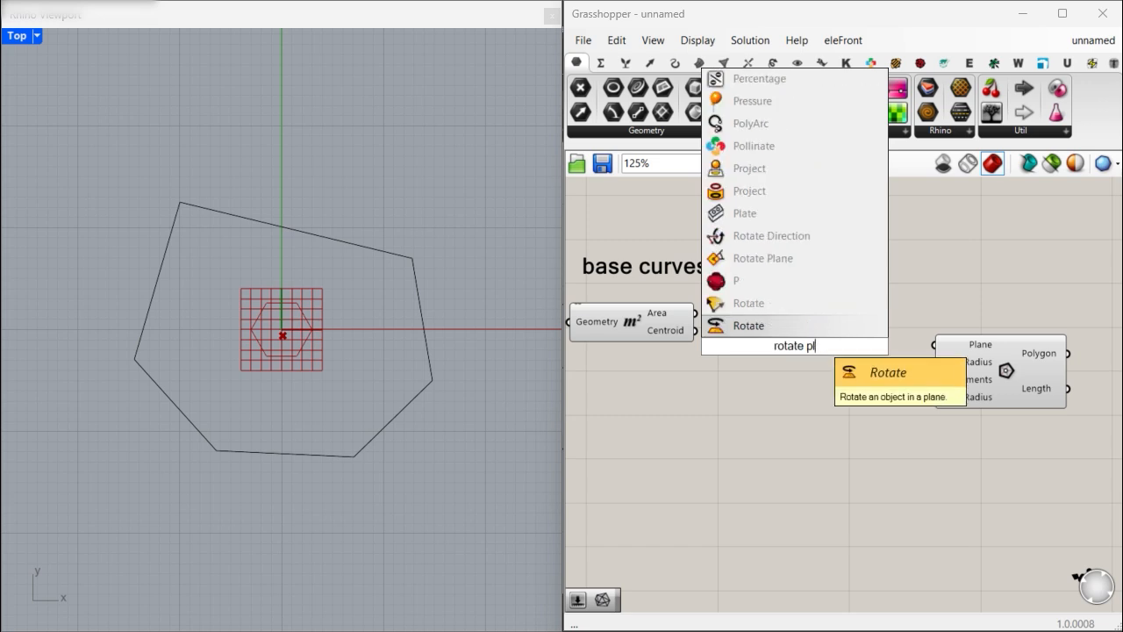
left_click(805, 281)
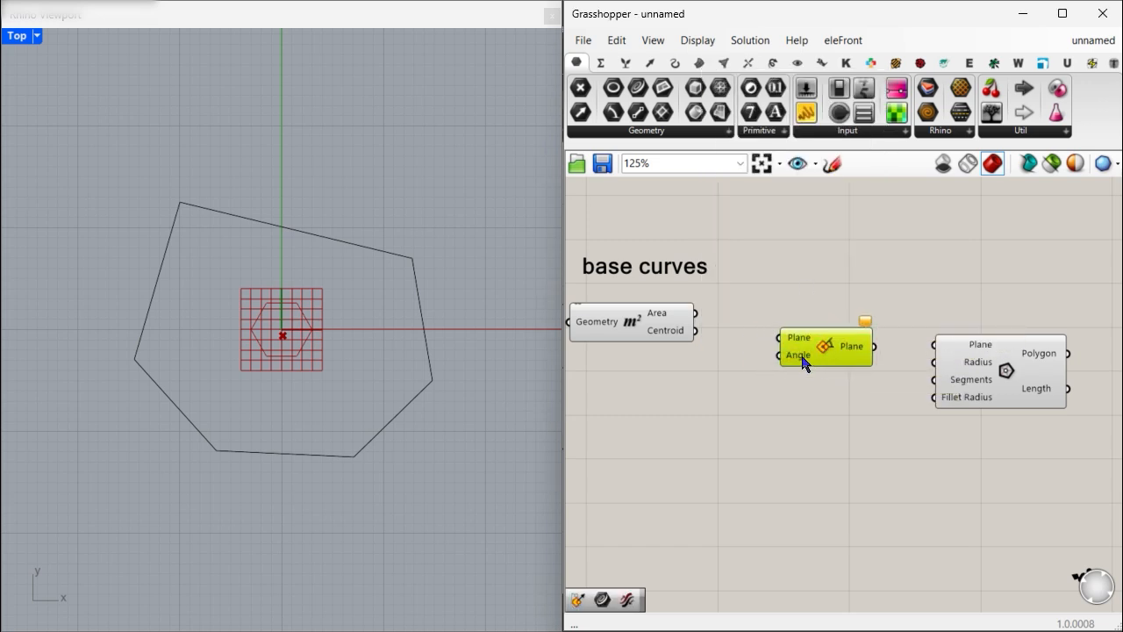
Set Rotate Plane's Angle input to degrees and connect the Area's Centroid output to its Plane input.
right_click(803, 358)
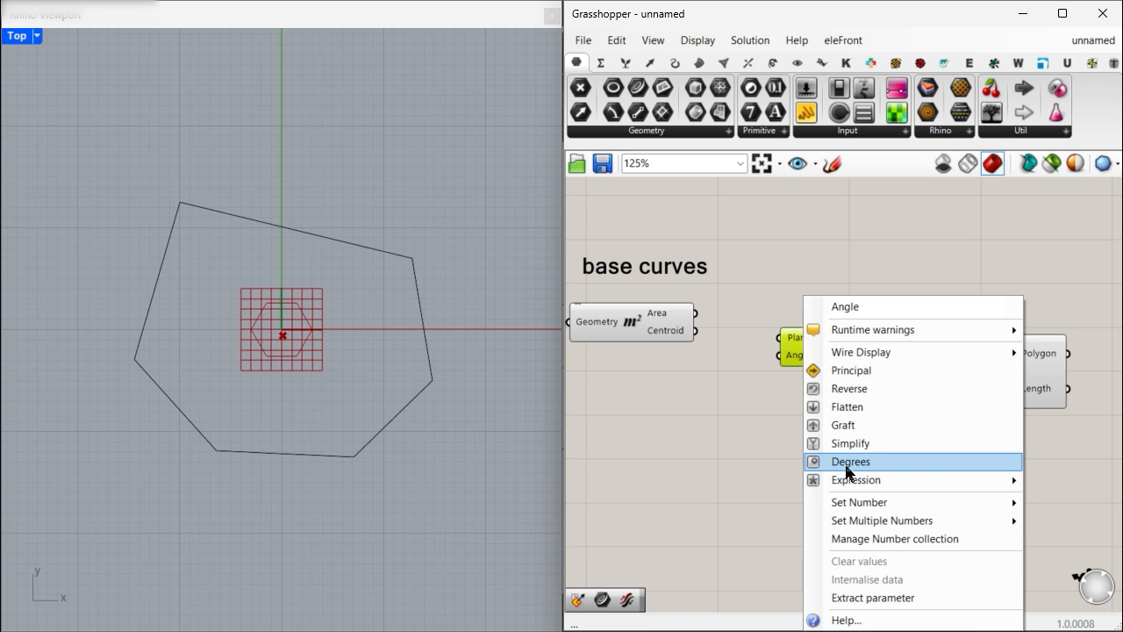
left_click(848, 461)
left_click_drag(983, 377, 1002, 408)
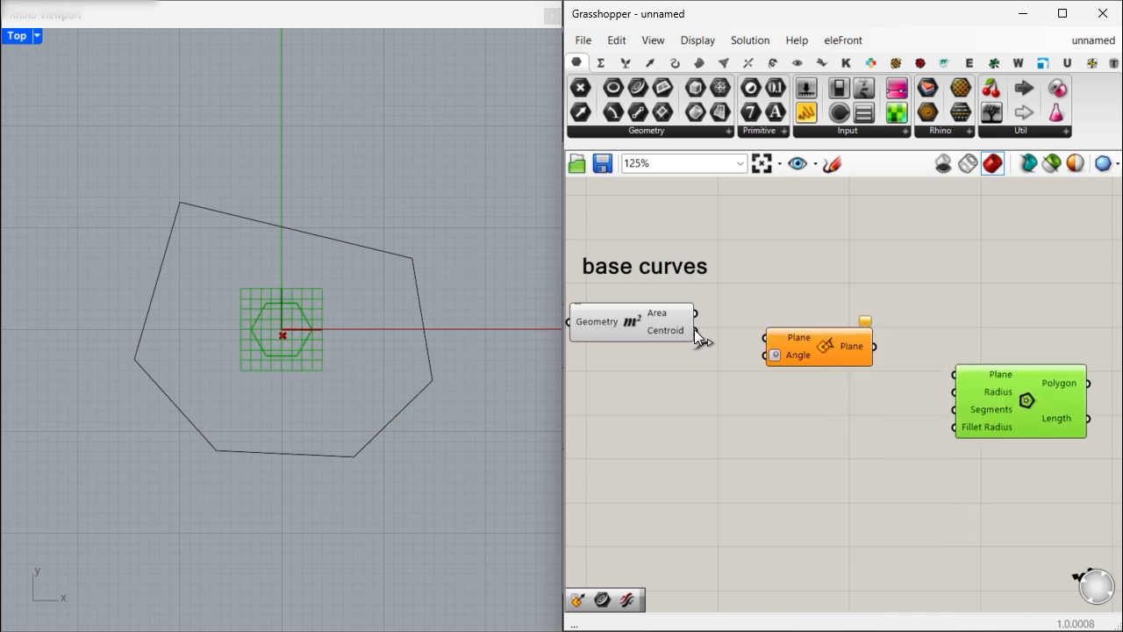
left_click_drag(696, 331, 810, 359)
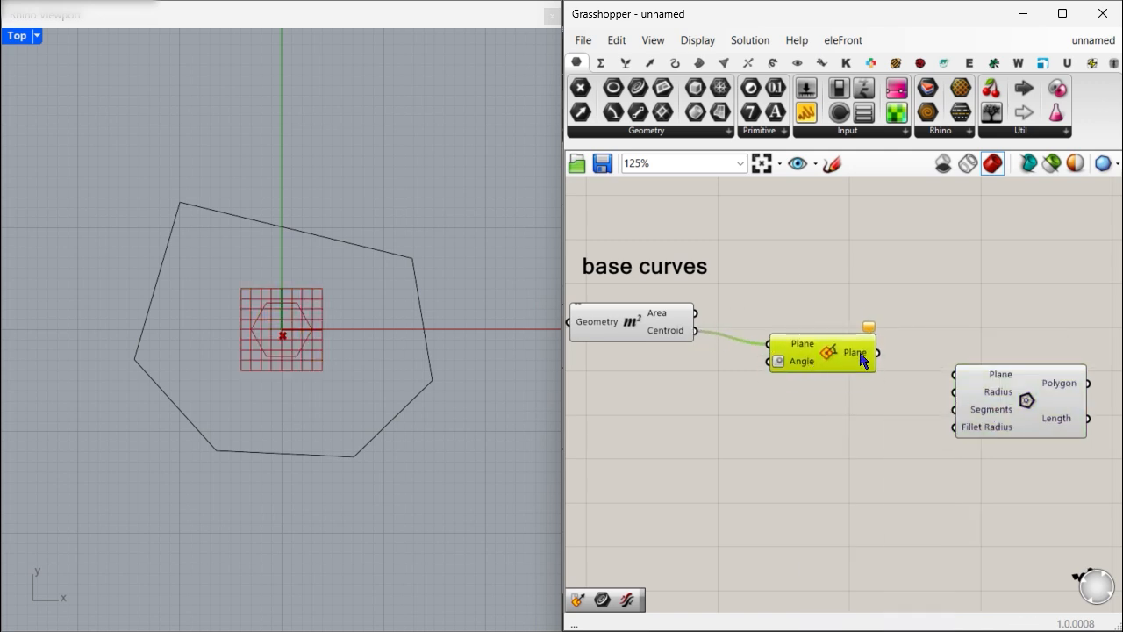
Add an integer number slider starting at 0 below the Area component and rename it rotation.
left_click(654, 393)
double_click(654, 394)
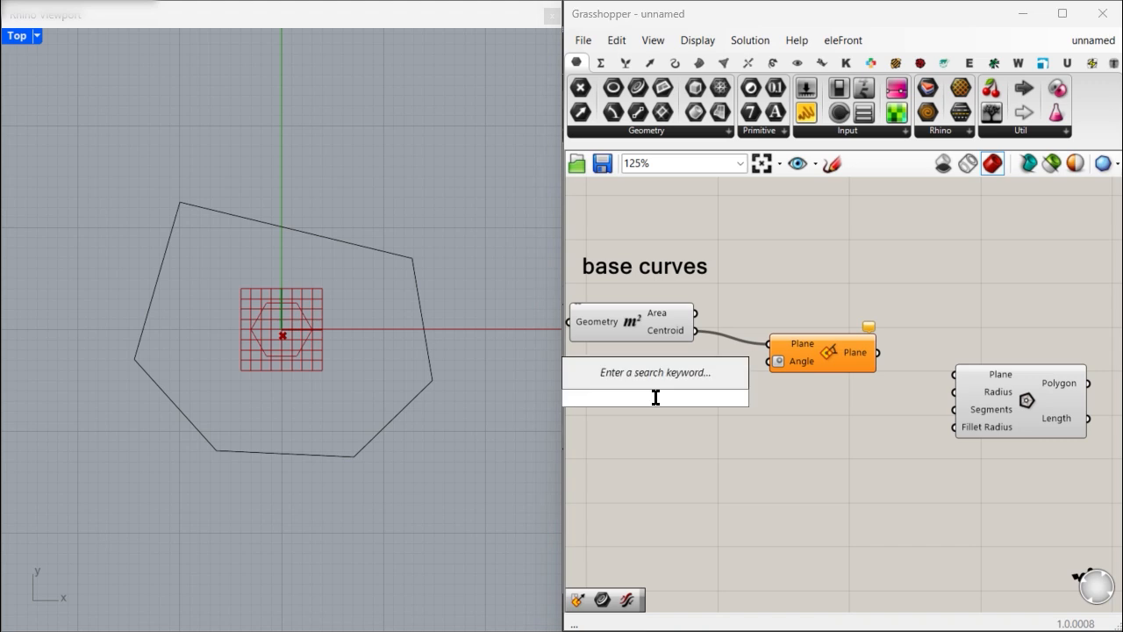
type("0...3")
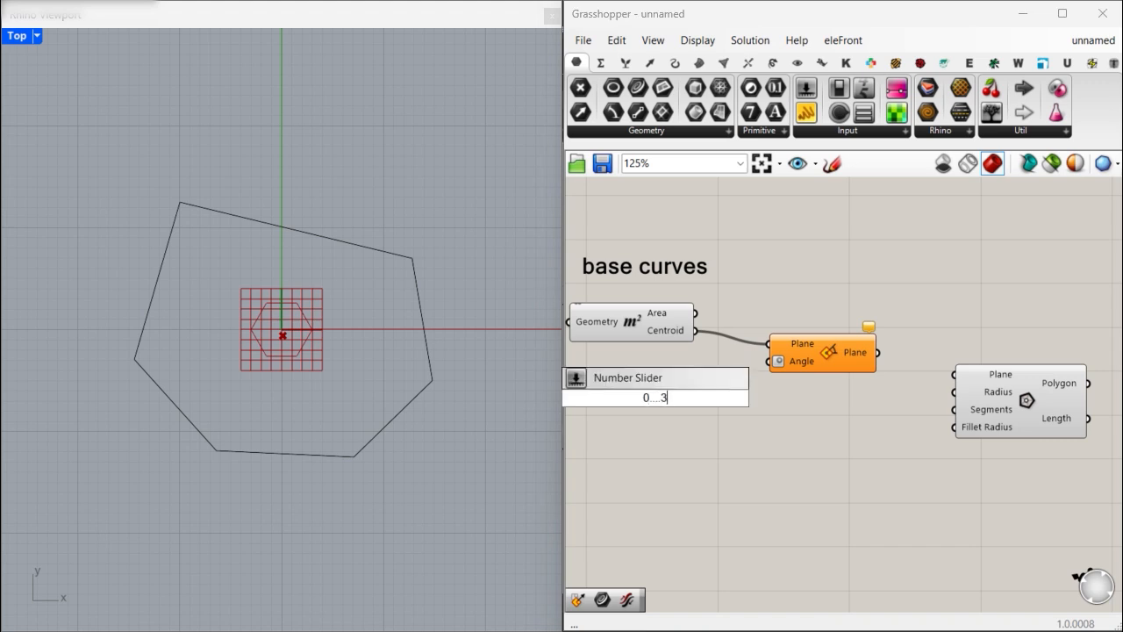
type("00")
key("Return")
left_click(657, 402)
right_click(616, 397)
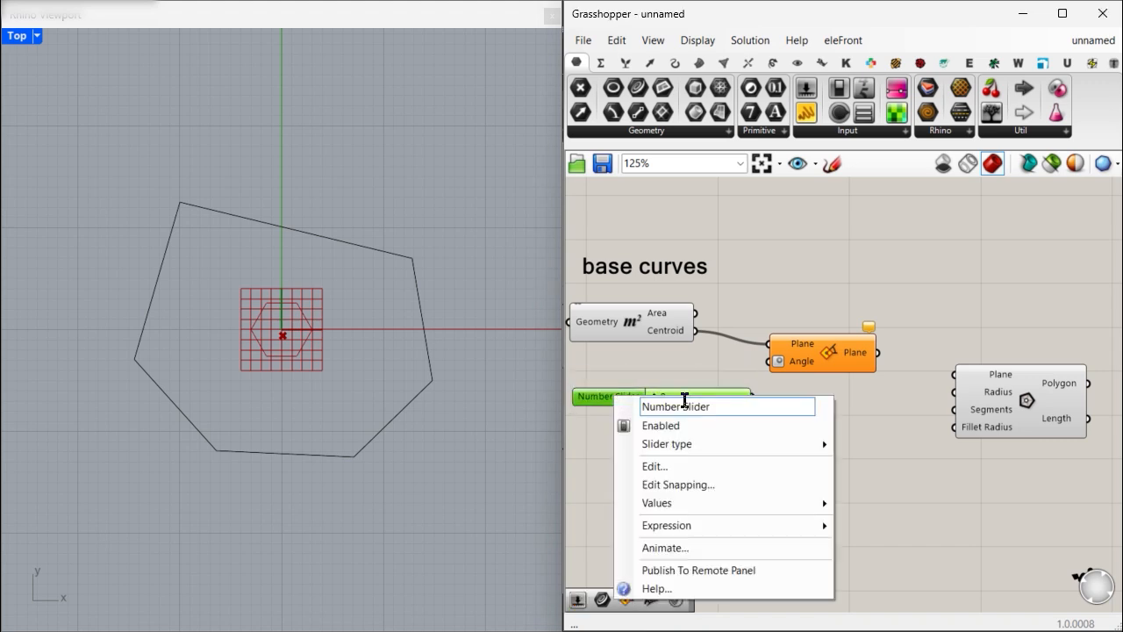
left_click_drag(713, 406, 587, 405)
type("rotation")
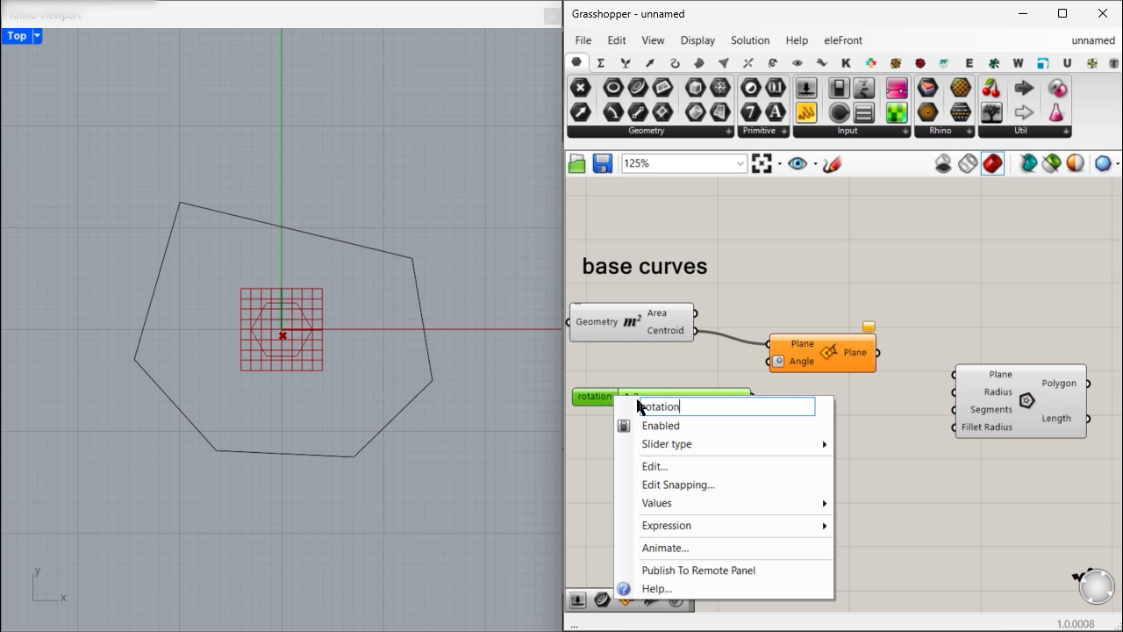
key("Return")
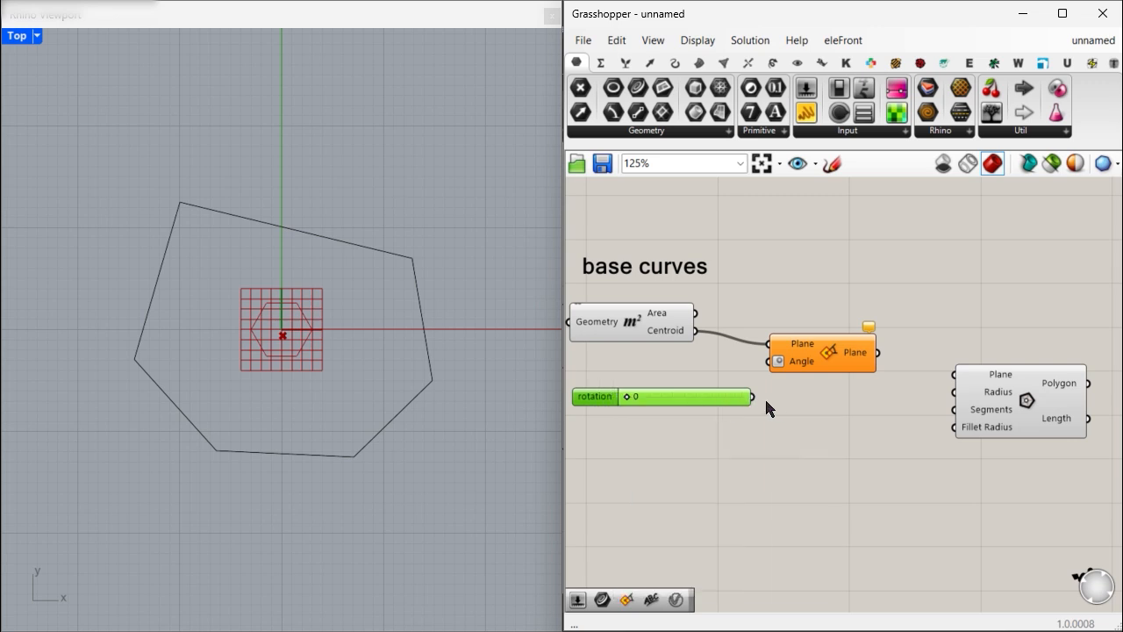
Connect the rotation slider, set to 110, to Rotate Plane's Angle and the rotated plane to the Polygon's Plane input.
left_click_drag(765, 370, 768, 360)
left_click_drag(626, 396, 662, 395)
left_click_drag(881, 358, 954, 375)
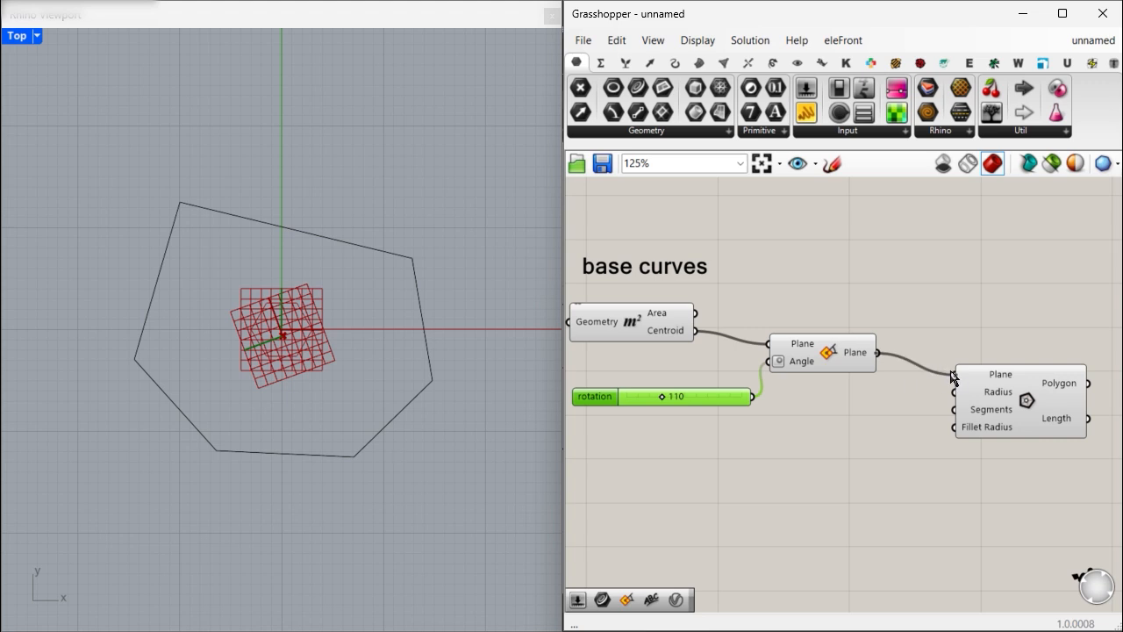
Set the rotation slider to 194 and turn off the Rotate Plane component's preview.
left_click_drag(663, 398, 690, 395)
left_click(808, 351)
key("ctrl+q")
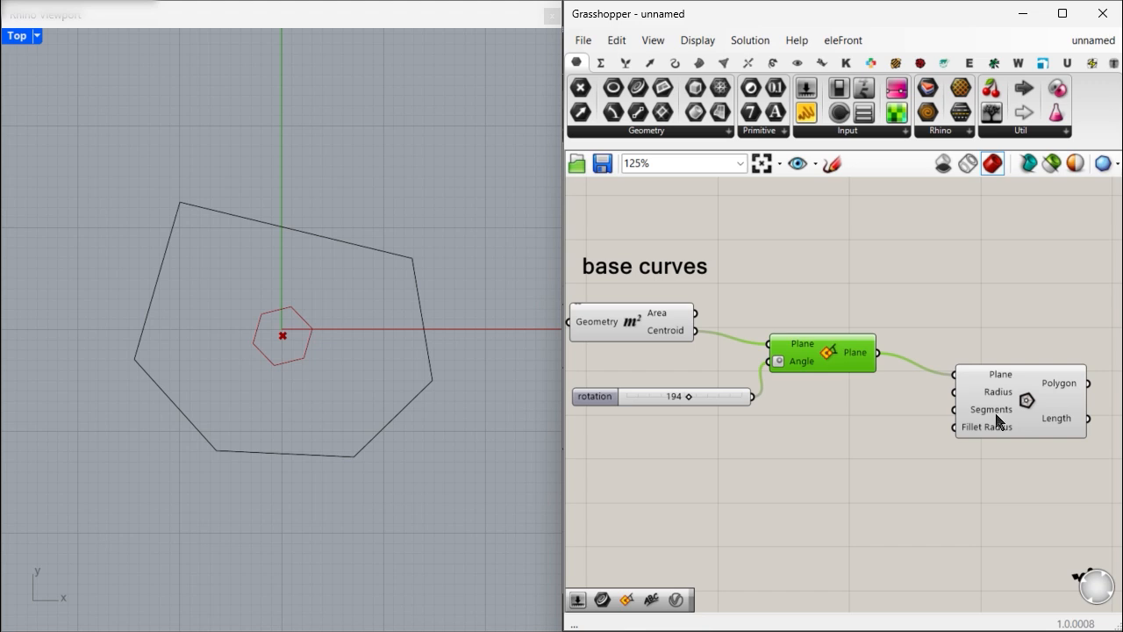
Add a number slider from 0 to 20 and connect it to the Polygon's Radius input.
left_click_drag(999, 430, 1012, 456)
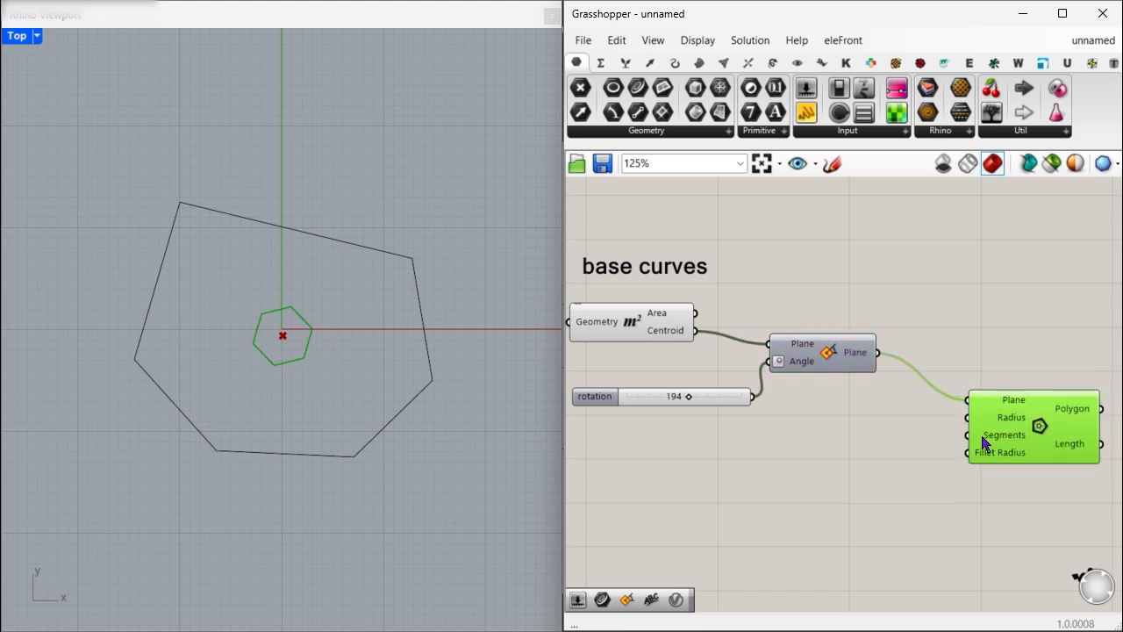
left_click(772, 425)
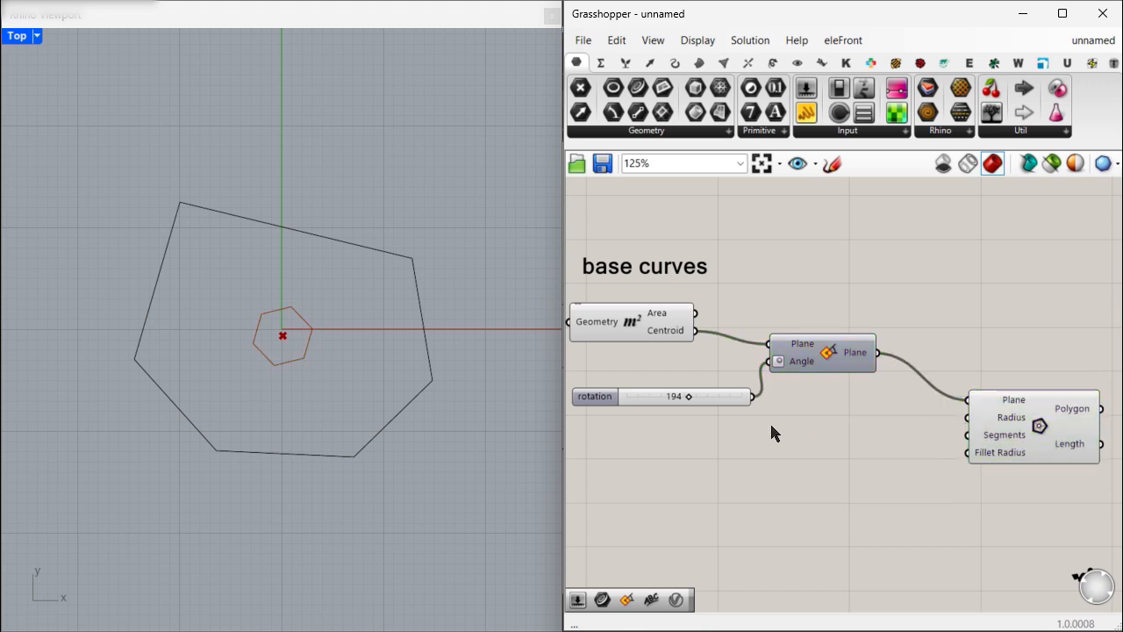
double_click(775, 426)
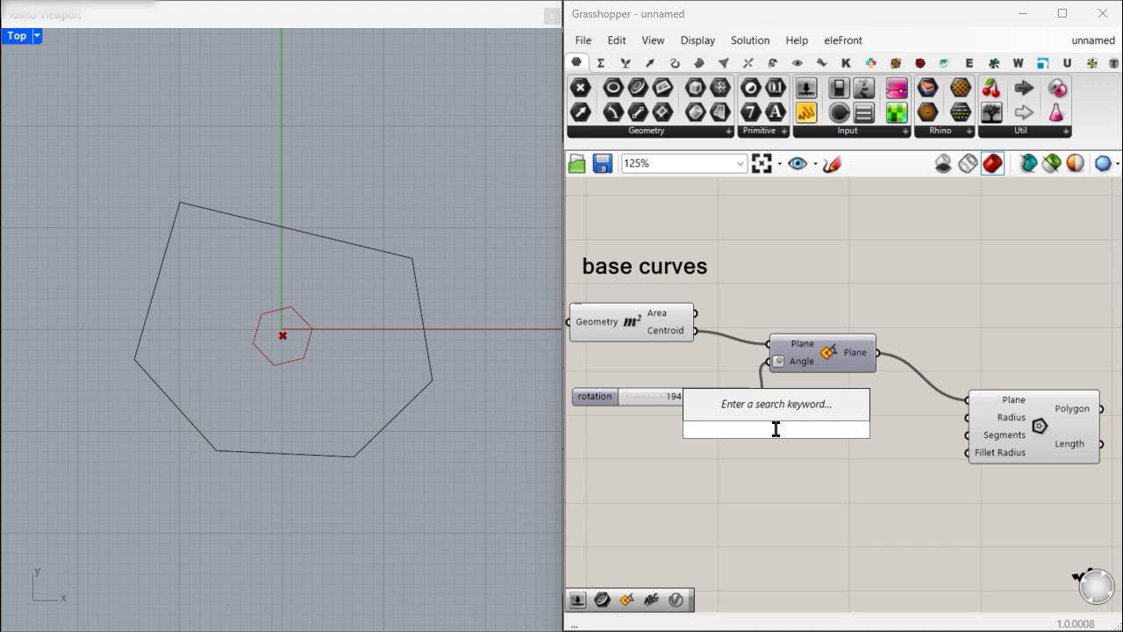
type("0...")
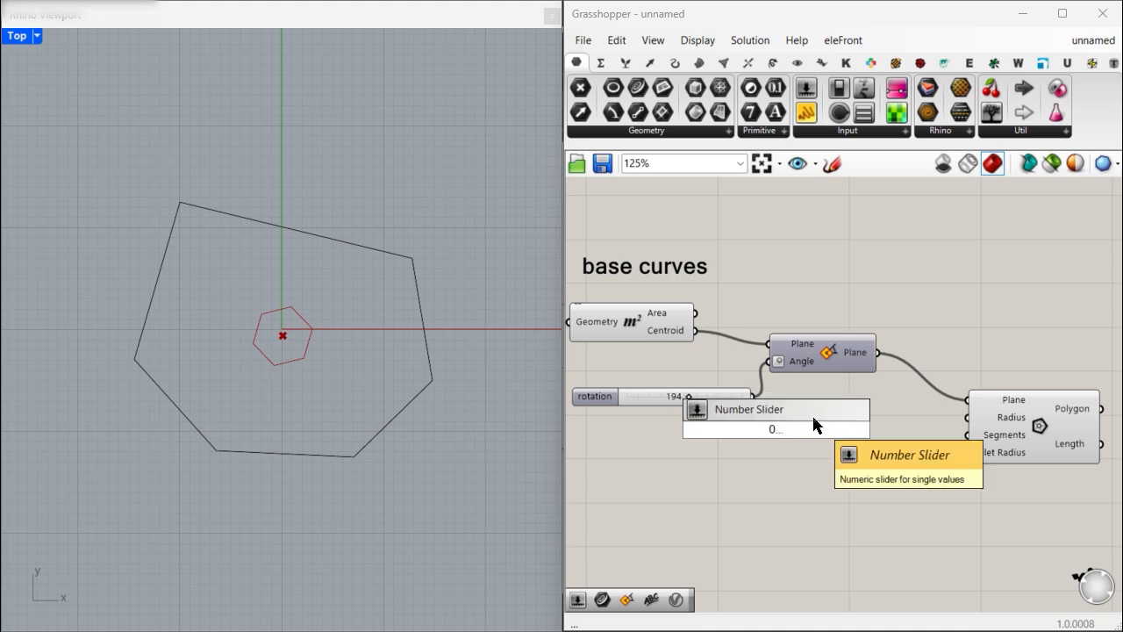
type("20")
key("Return")
left_click_drag(867, 430, 966, 418)
Connect a copy of the radius slider, set to 6, to the Polygon's Segments, set the radius to 4 and slightly increase the rotation.
left_click_drag(725, 430, 736, 465, "alt")
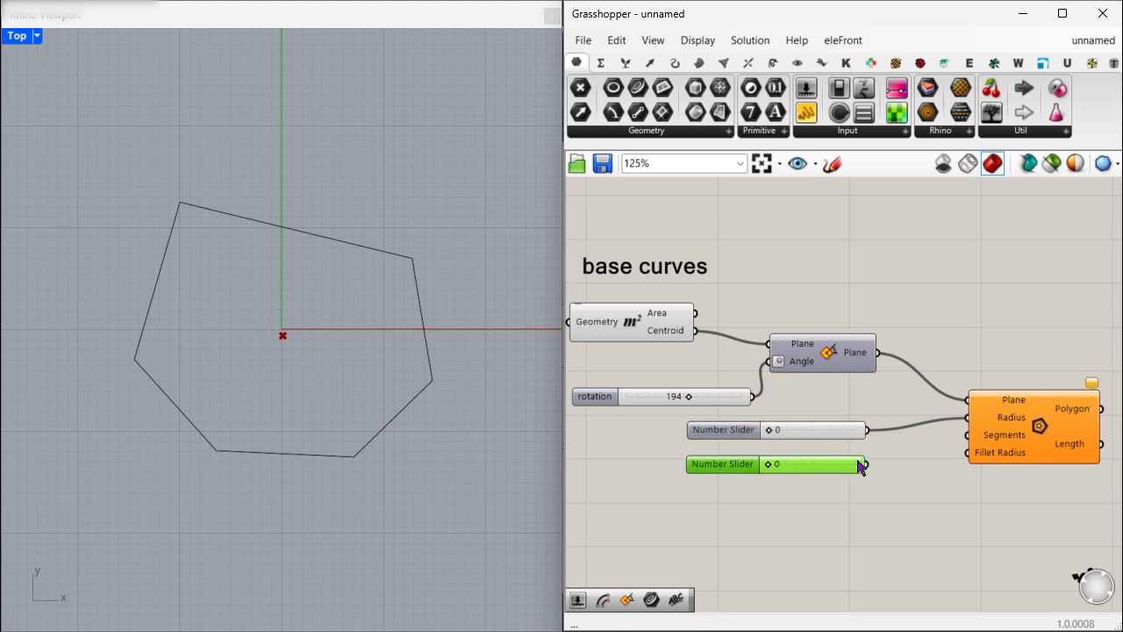
left_click_drag(928, 443, 967, 435)
left_click_drag(768, 430, 788, 428)
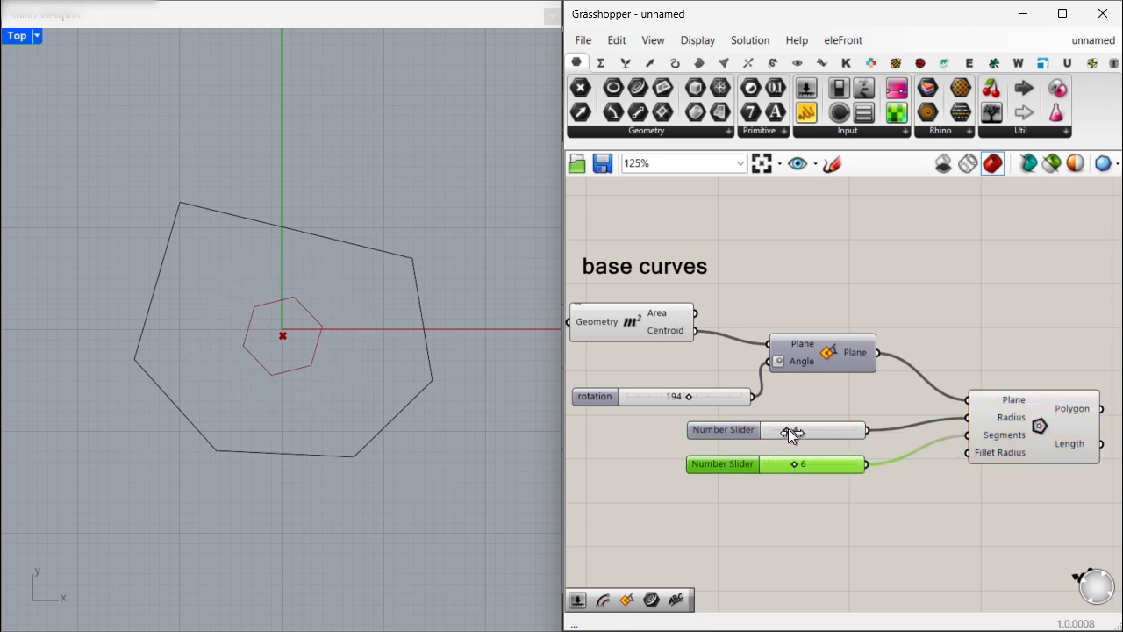
mouse_move(688, 396)
left_mouse_down()
mouse_move(657, 396)
mouse_move(692, 396)
left_mouse_up()
Stack the radius and segments sliders beneath the rotation slider and move all three ahead of the Area component, near the curve parameter.
scroll(847, 456, "down", 3)
left_click_drag(768, 439, 695, 439)
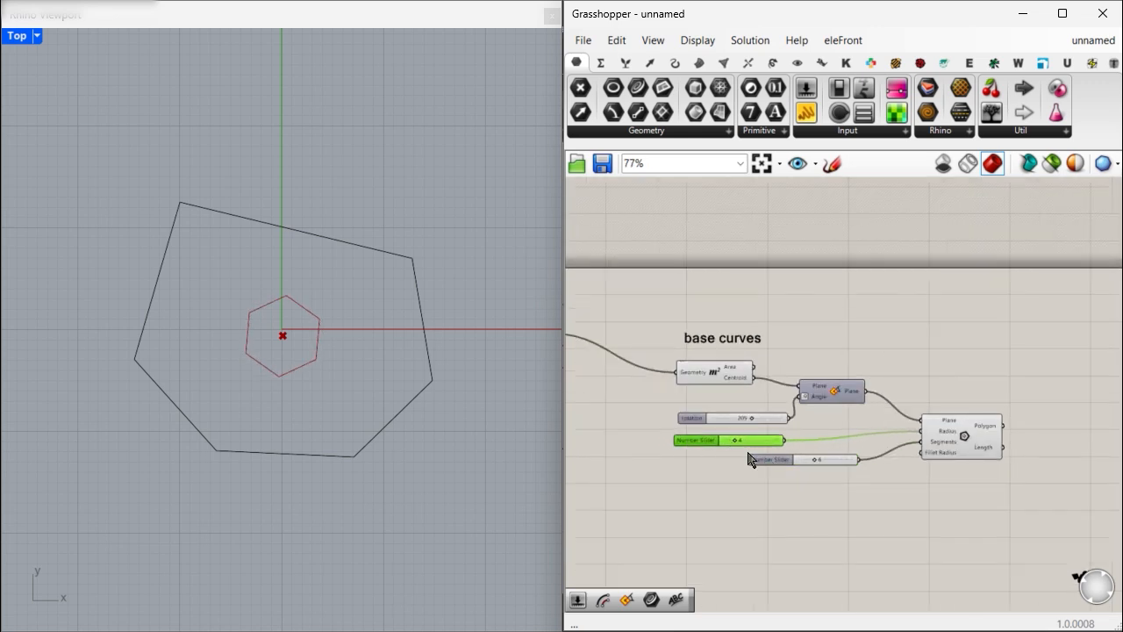
left_click_drag(761, 460, 682, 460)
left_click_drag(751, 491, 725, 394)
scroll(846, 453, "down", 5)
scroll(729, 442, "up", 4)
right_click_drag(828, 339, 645, 330)
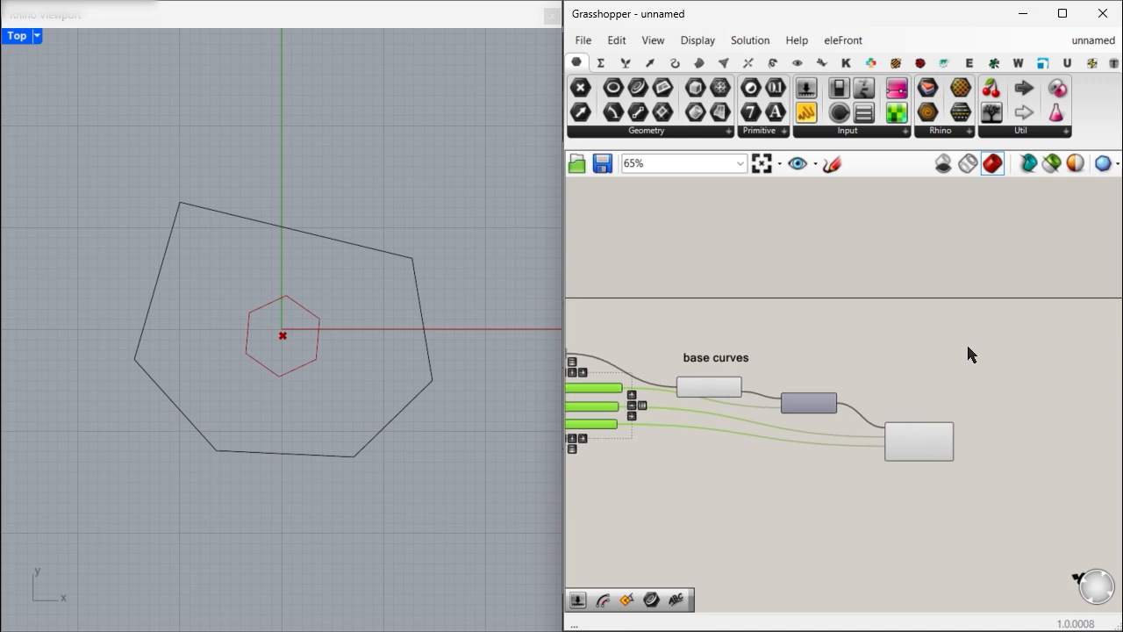
Move the base curves label with the Area, Rotate Plane and Polygon components farther away from the sliders.
left_click_drag(981, 329, 696, 487)
left_click_drag(712, 383, 892, 368)
left_click(794, 506)
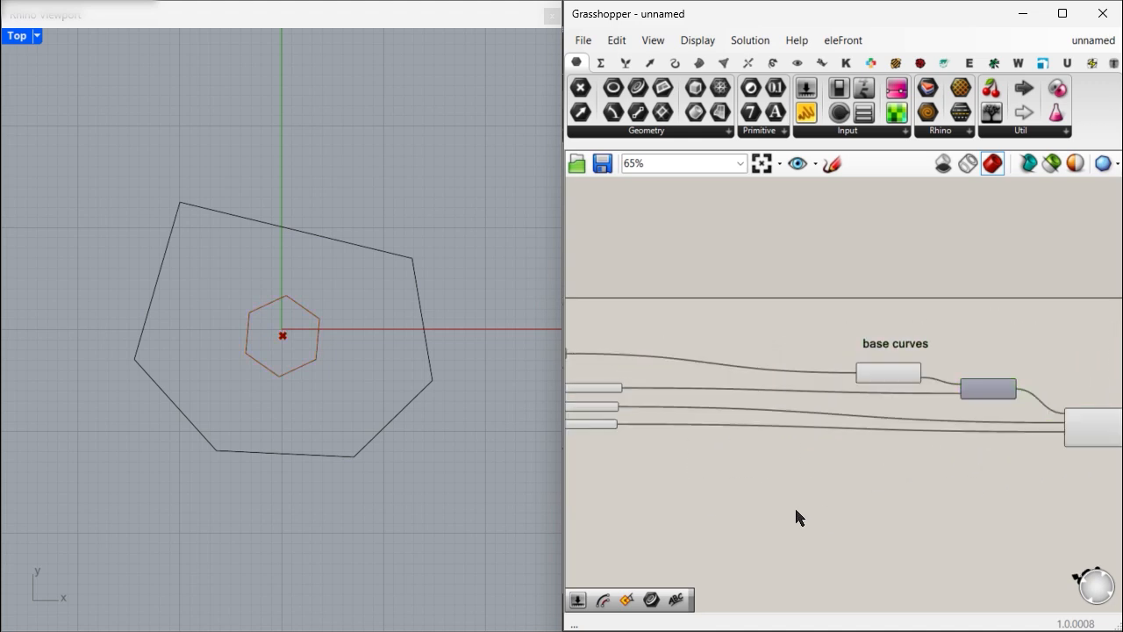
Add a Series component beyond the Polygon component, slightly below its outputs.
right_click_drag(598, 430, 703, 440)
scroll(691, 439, "up", 6)
scroll(659, 442, "down", 5)
right_click_drag(1018, 446, 659, 396)
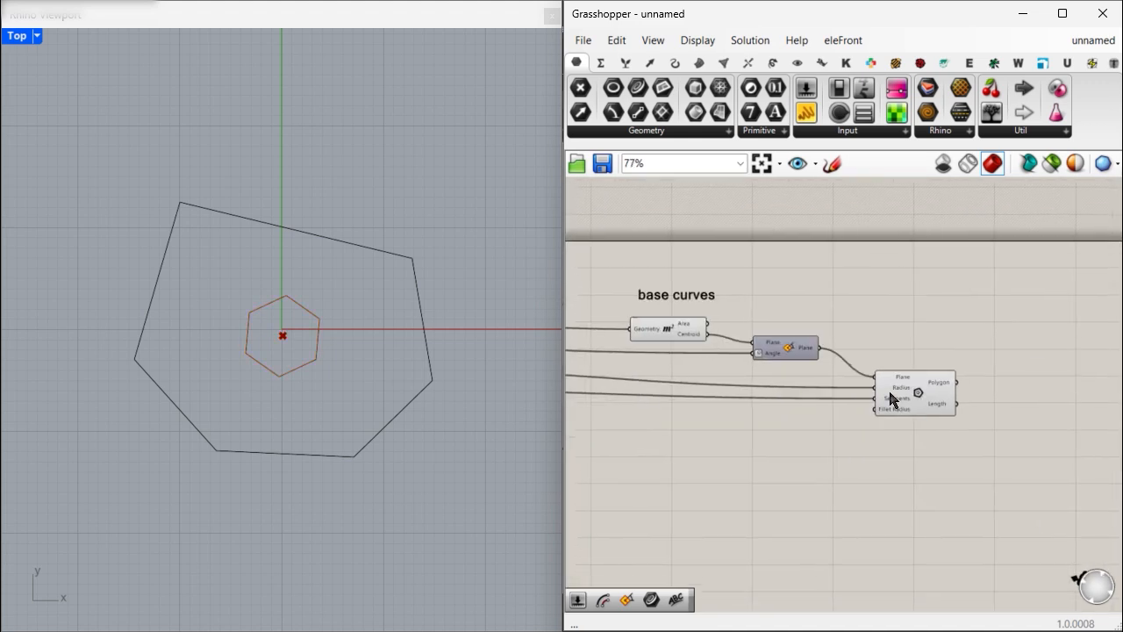
scroll(929, 389, "up", 4)
right_click_drag(929, 389, 696, 369)
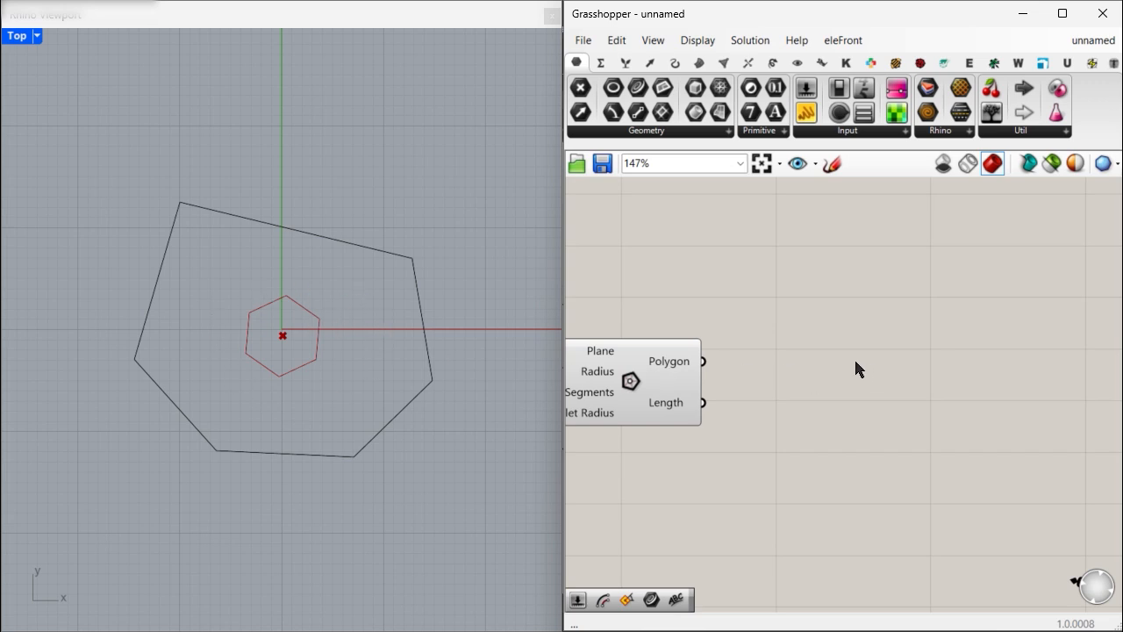
double_click(858, 425)
type("series")
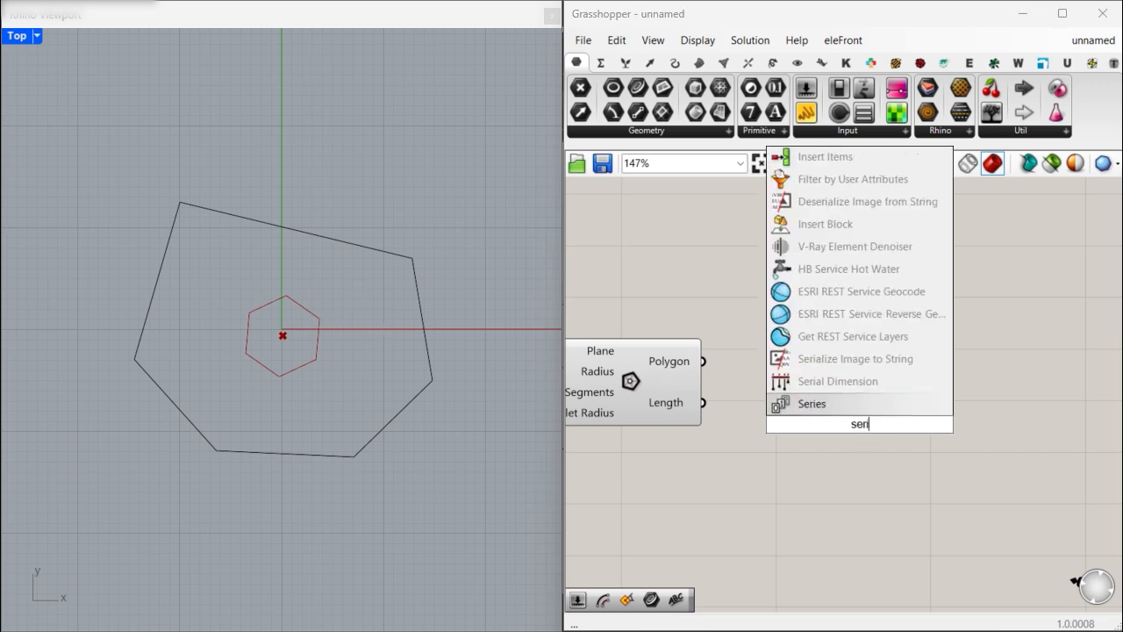
key("Return")
left_click_drag(866, 415, 954, 437)
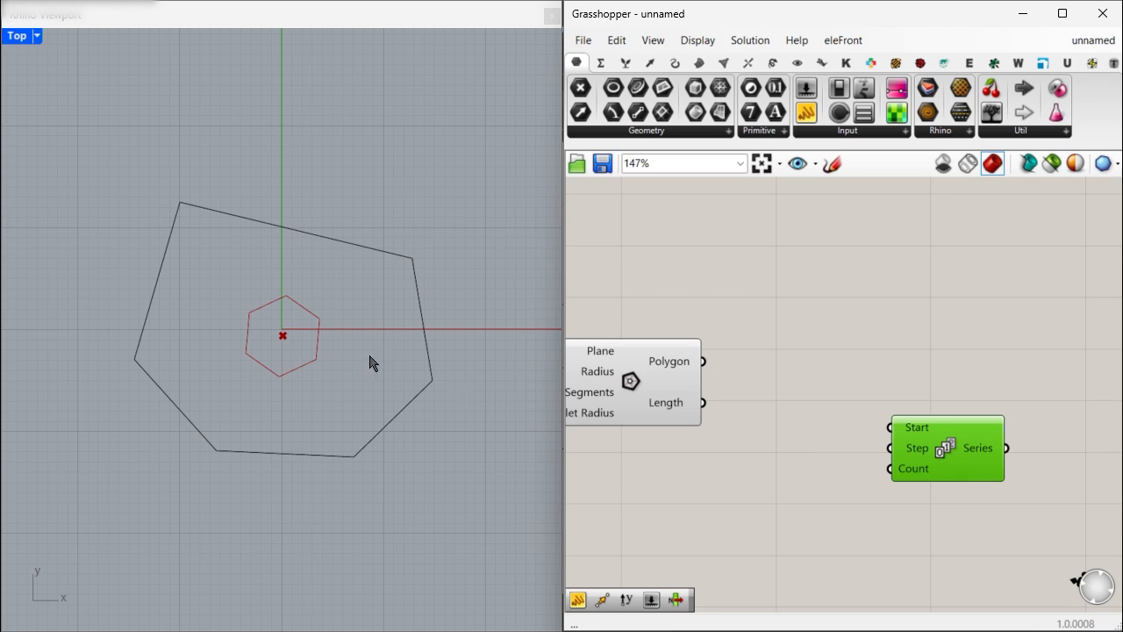
Add a number slider set to 1 and connect it to both the Start and Step inputs of the Series component.
double_click(724, 486)
type("0..0")
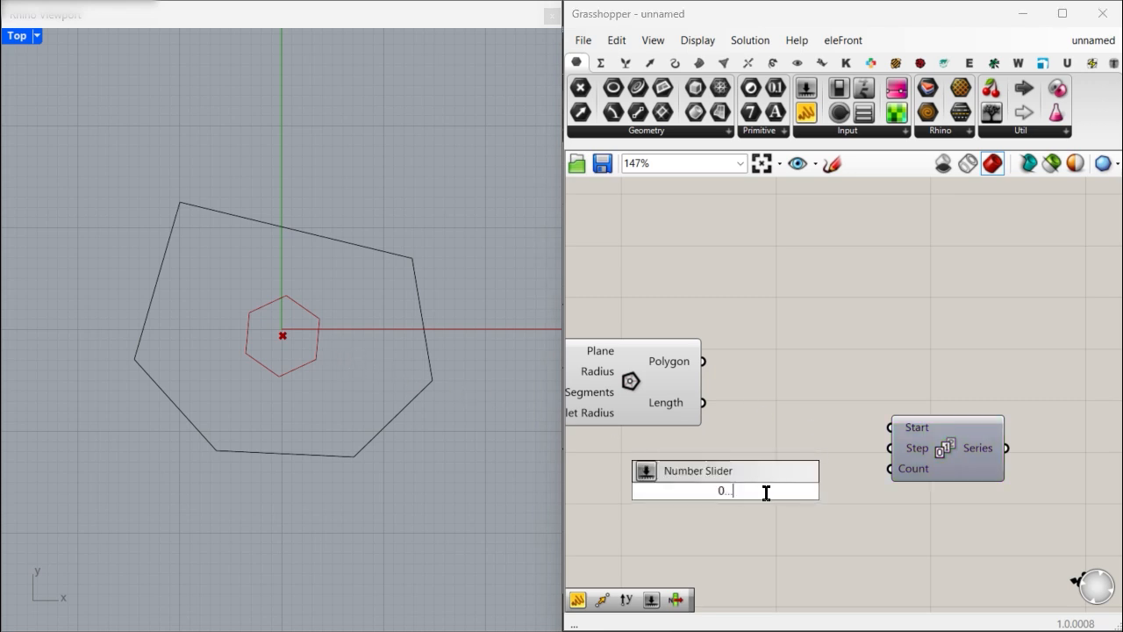
key("Return")
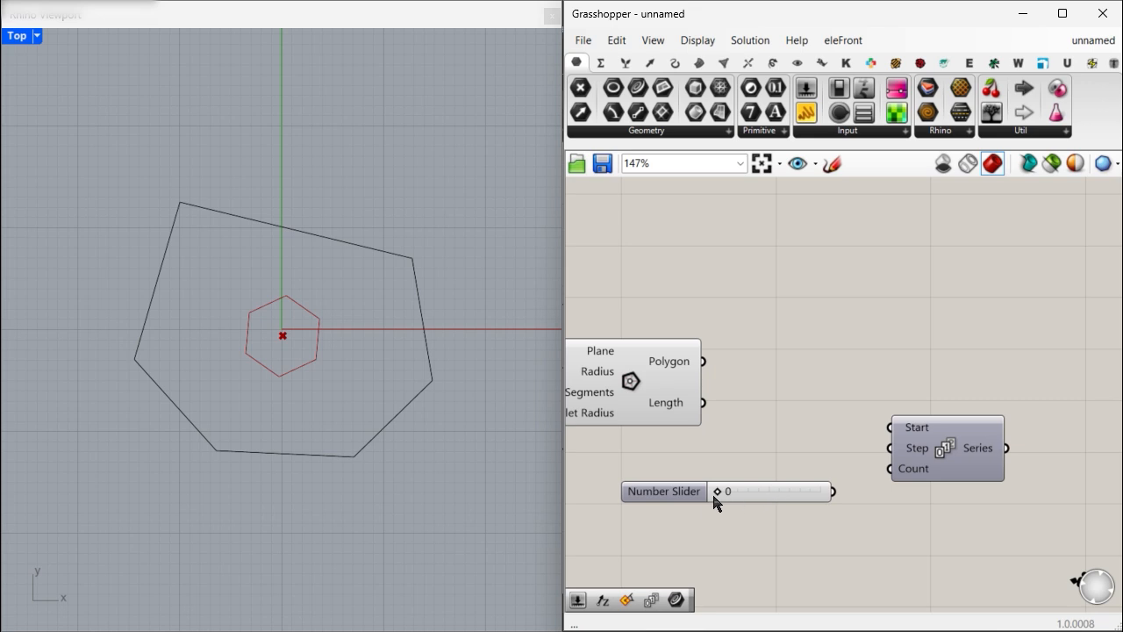
left_click_drag(719, 495, 890, 428)
left_click_drag(751, 483, 889, 449)
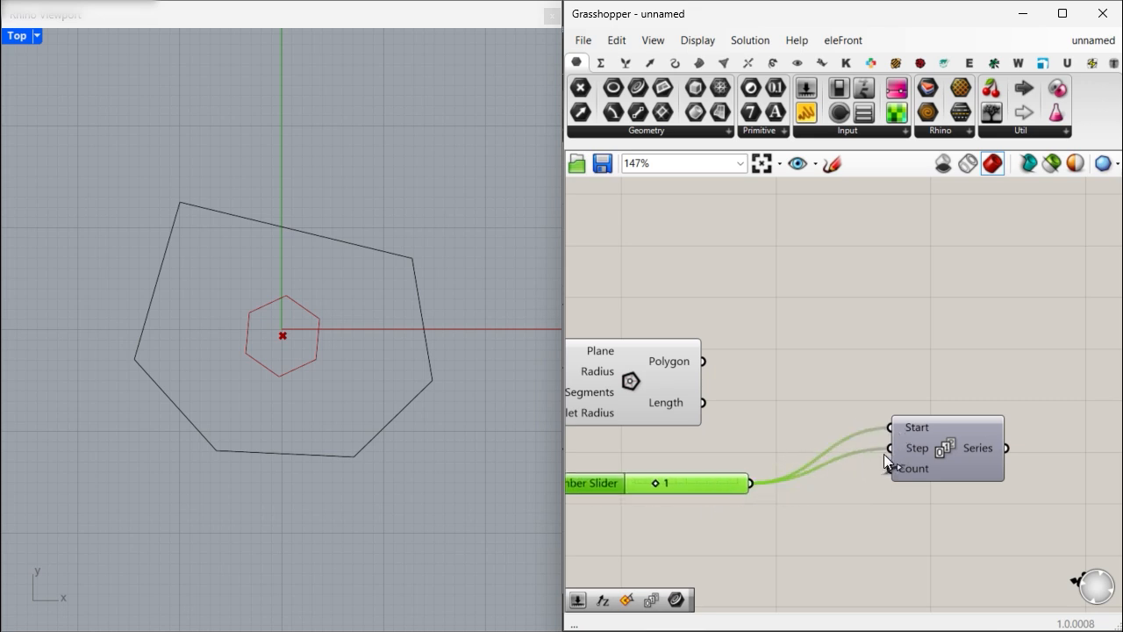
Add an Offset Curve component beyond the Series component and connect the Polygon output to its Curve input.
right_click_drag(986, 458, 877, 465)
double_click(915, 348)
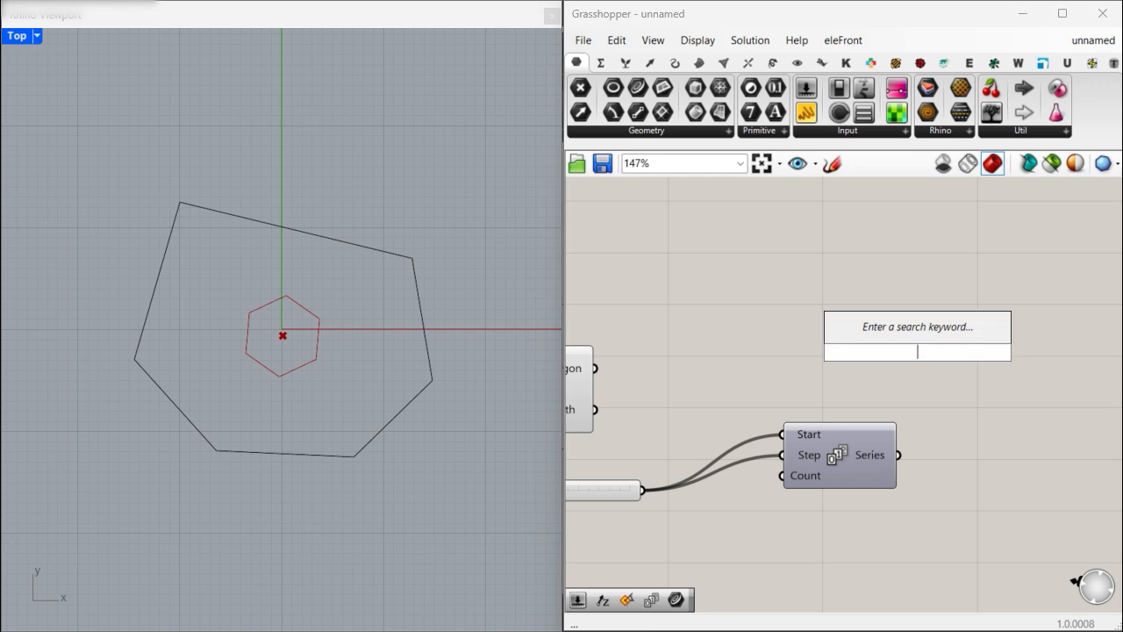
type("offse")
left_click(923, 309)
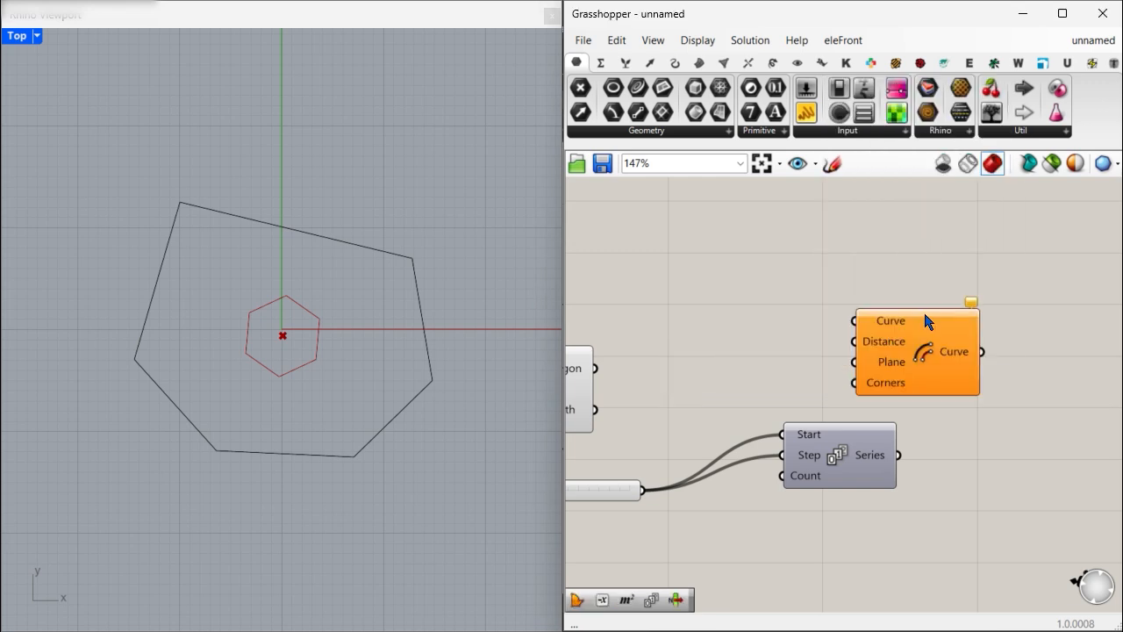
left_click_drag(925, 320, 1063, 355)
right_click_drag(664, 395, 723, 381)
left_click_drag(654, 355, 1051, 342)
right_click_drag(963, 429, 844, 430)
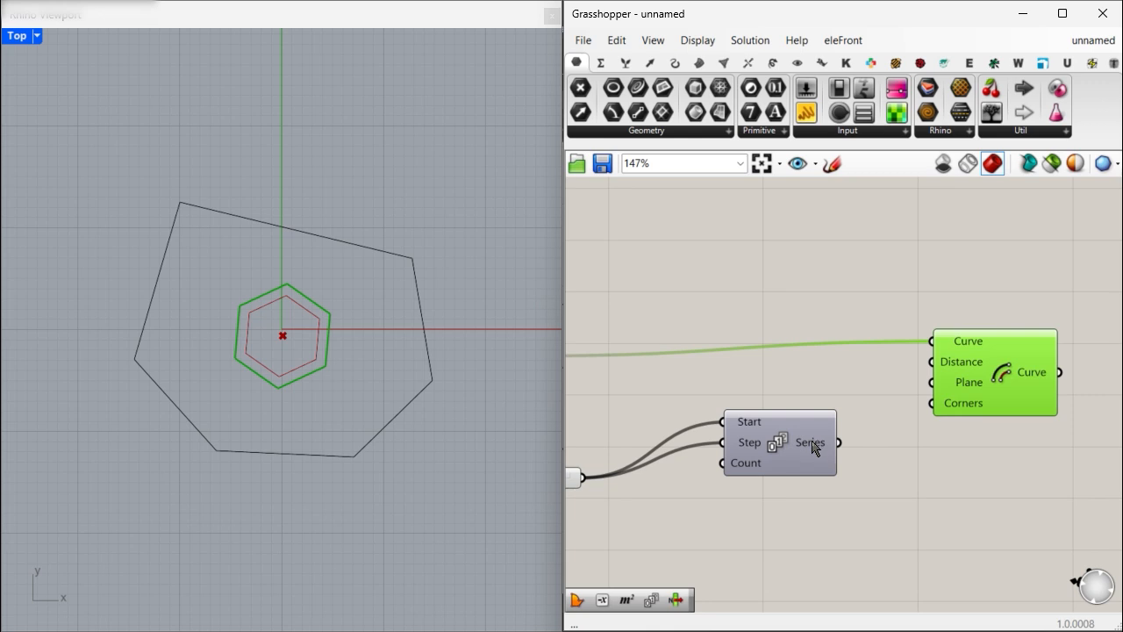
Add a Panel below the Offset Curve component and feed it the Series output to inspect the generated values.
double_click(956, 481)
type("\"")
left_click(918, 467)
left_click_drag(917, 474, 1004, 493)
left_click_drag(840, 443, 966, 513)
scroll(1041, 514, "down", 2)
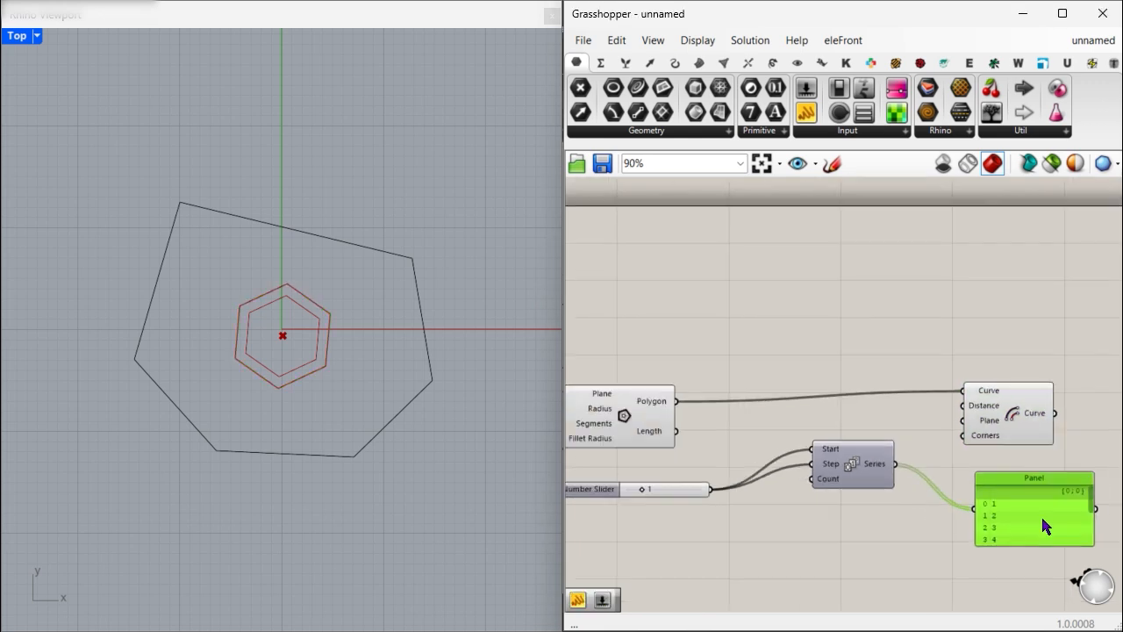
scroll(1037, 515, "up", 1)
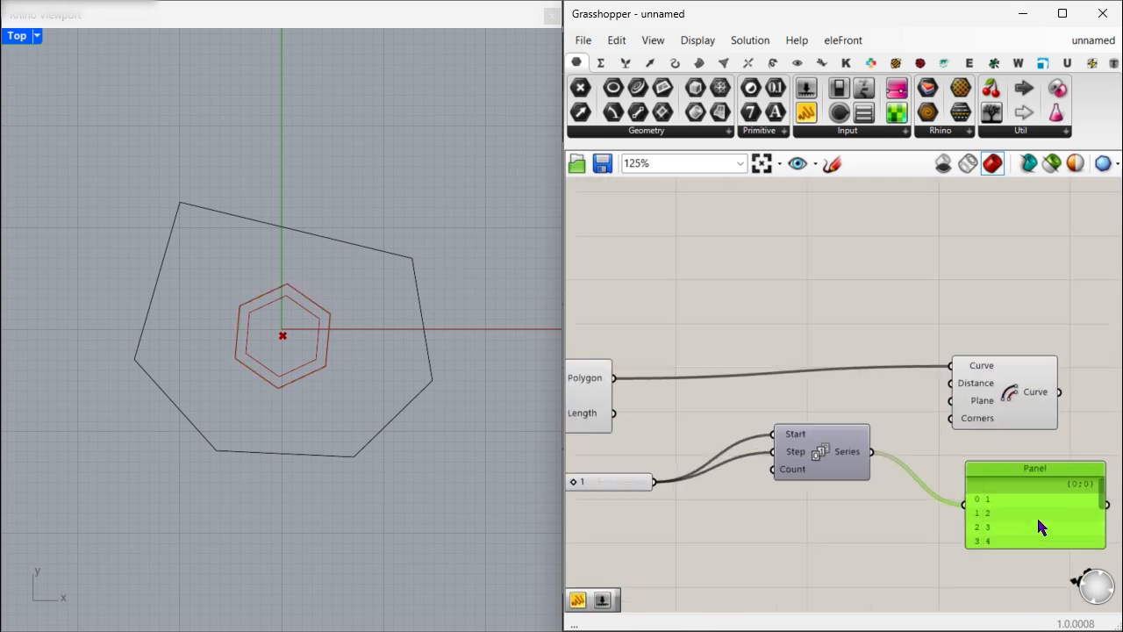
Add a number slider set to 100 and connect it to the Count input of the Series component.
double_click(672, 528)
type("100")
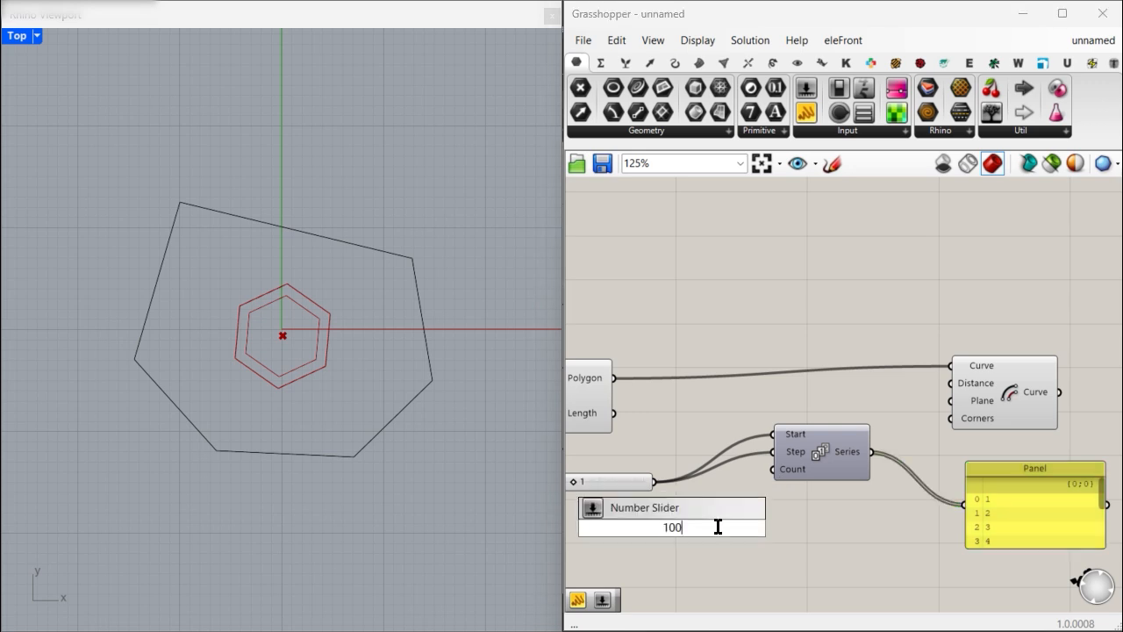
key("Return")
left_click_drag(711, 532, 773, 481)
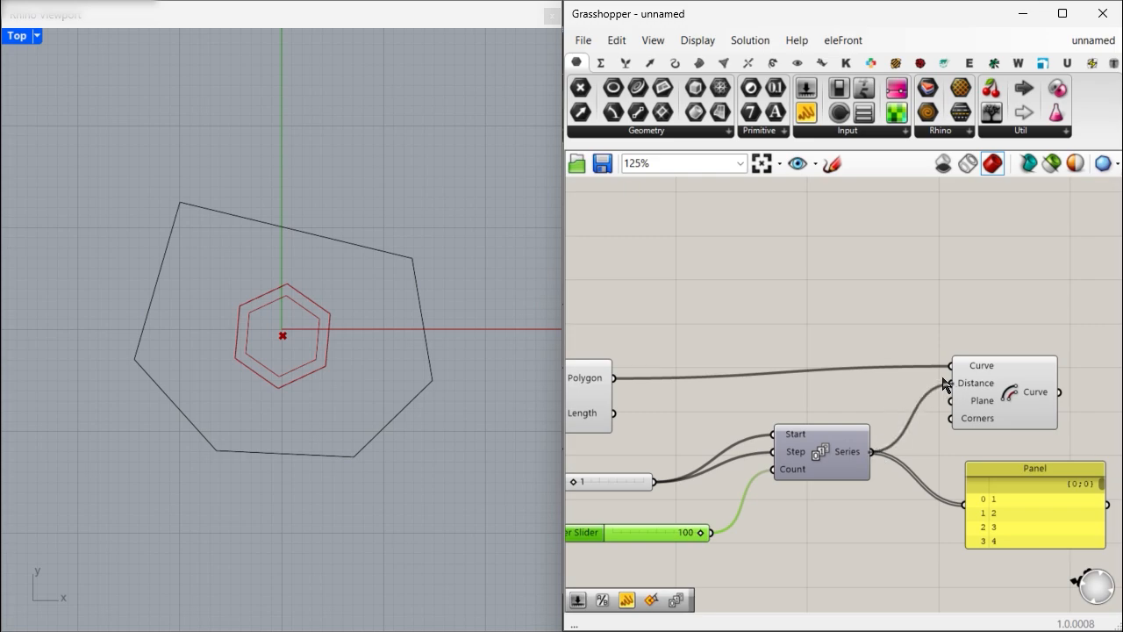
Connect the Series output to the Distance input of the Offset Curve component and check the offset rings.
left_click_drag(946, 384, 949, 383)
scroll(200, 331, "down", 3)
scroll(209, 338, "up", 3)
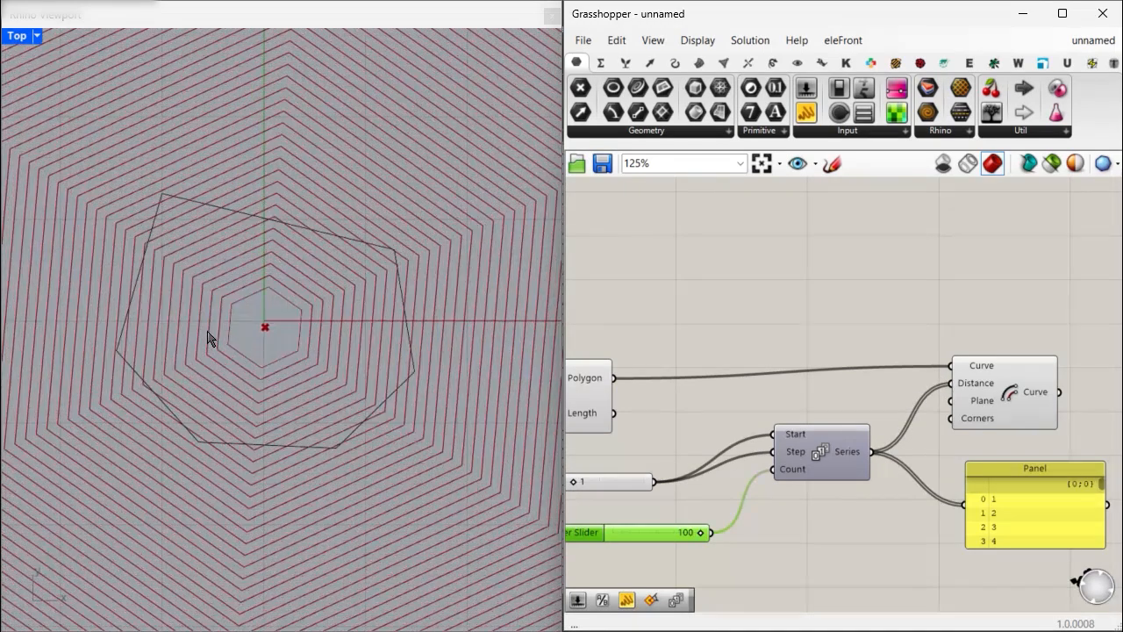
right_click_drag(693, 442, 819, 416)
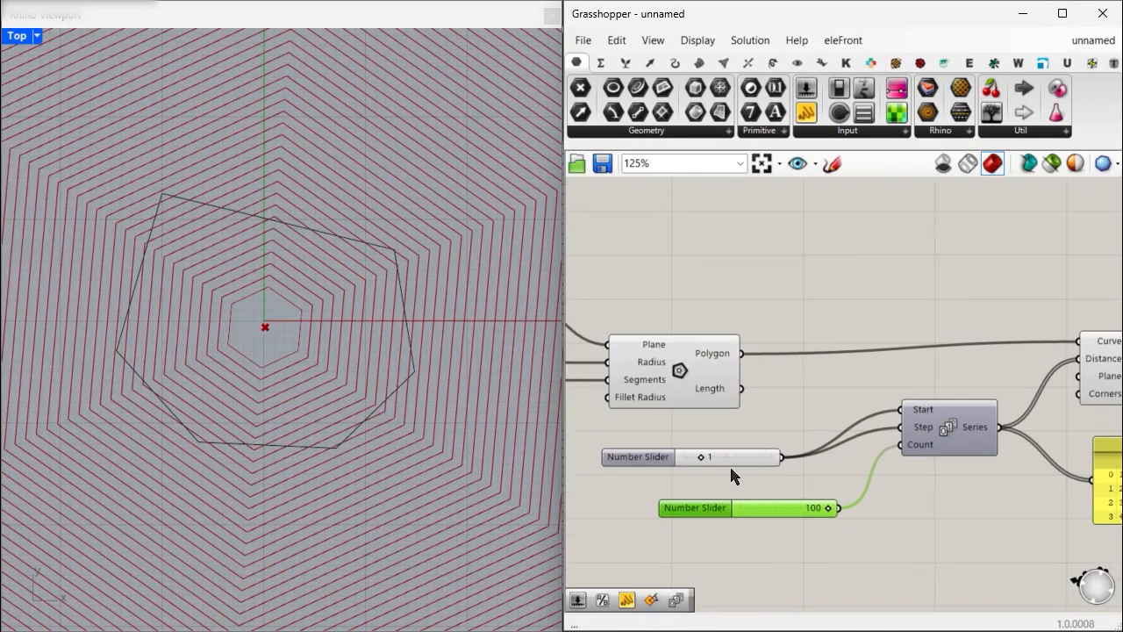
mouse_move(701, 456)
left_mouse_down()
mouse_move(725, 456)
mouse_move(694, 455)
mouse_move(705, 456)
left_mouse_up()
scroll(827, 509, "down", 4)
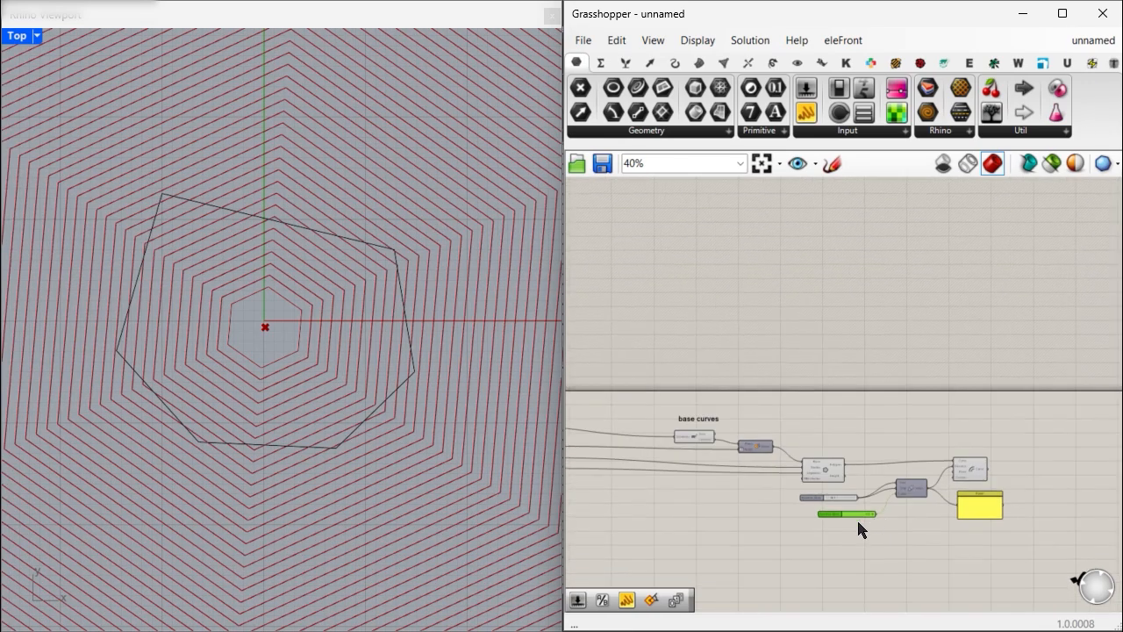
Rename the Series Count slider "max rows" and move it beneath the other input sliders near the site curve parameter.
scroll(931, 505, "up", 2)
scroll(939, 513, "up", 3)
right_click(896, 430)
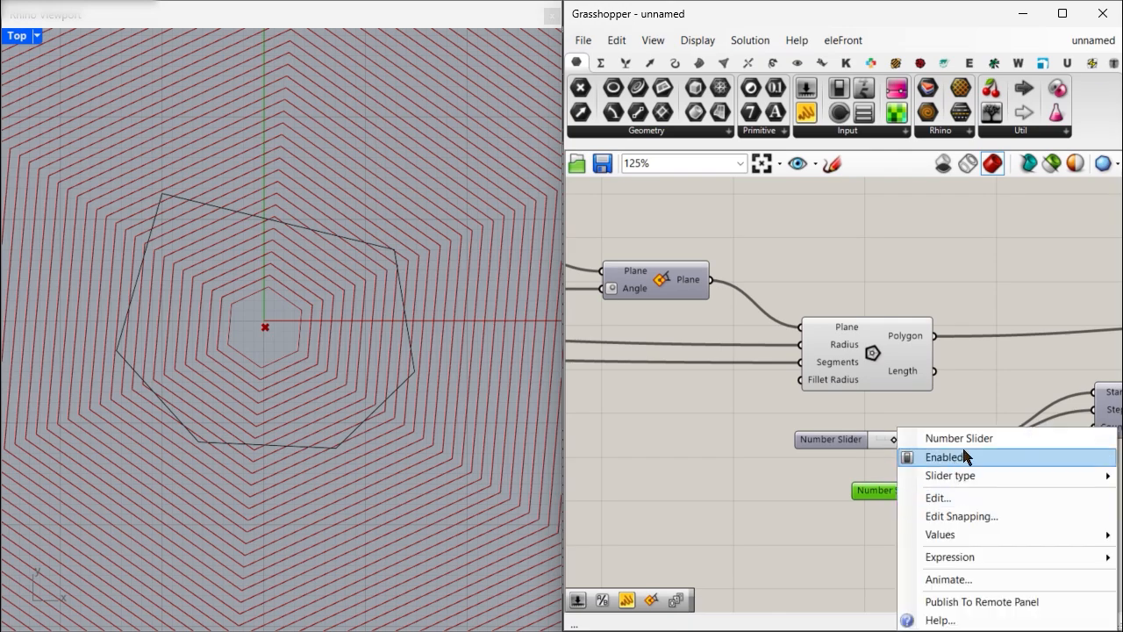
type("max ")
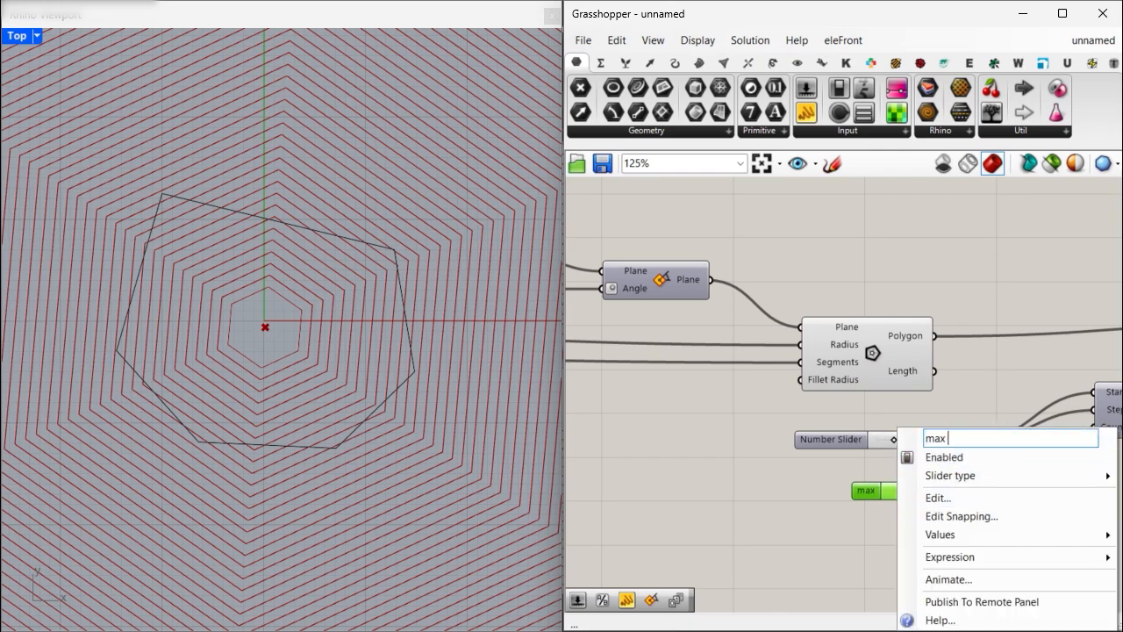
type("rows")
key("Return")
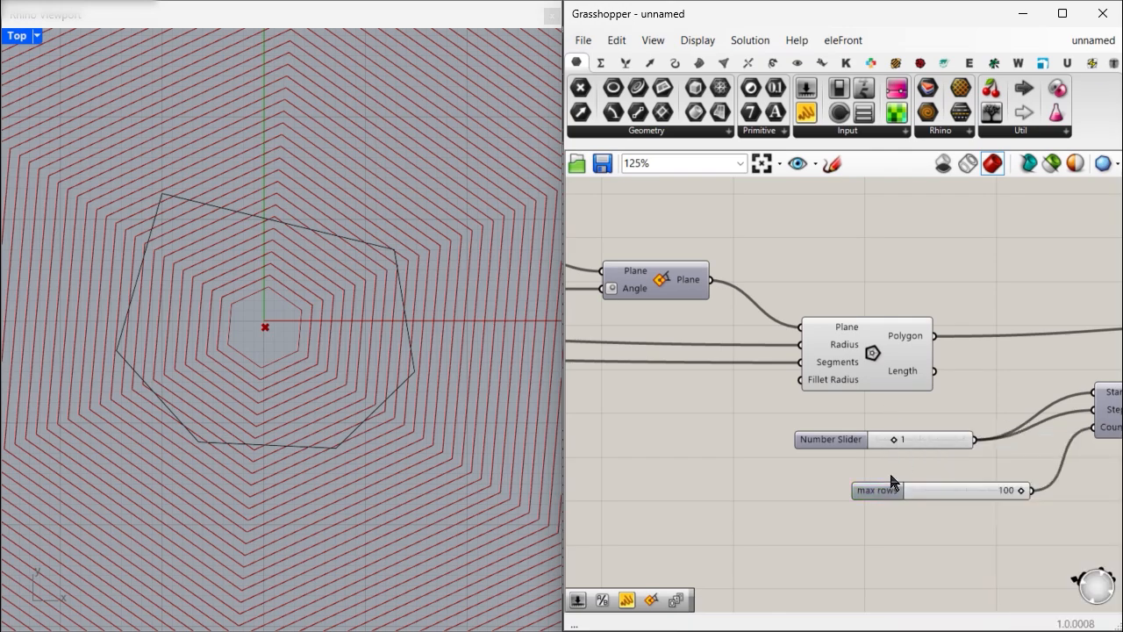
scroll(1003, 512, "down", 4)
left_click_drag(890, 486, 738, 462)
Set the max rows slider to 20 and bring the whole set of offset rings into view.
scroll(516, 455, "up", 6)
scroll(739, 465, "up", 4)
double_click(792, 461)
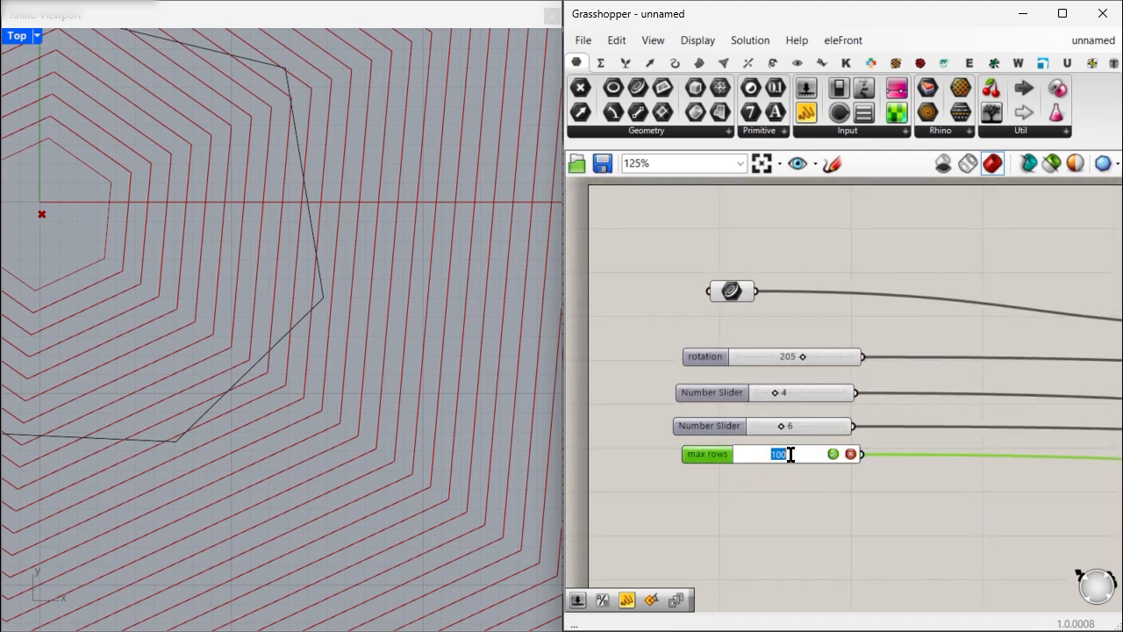
type("10")
key("Return")
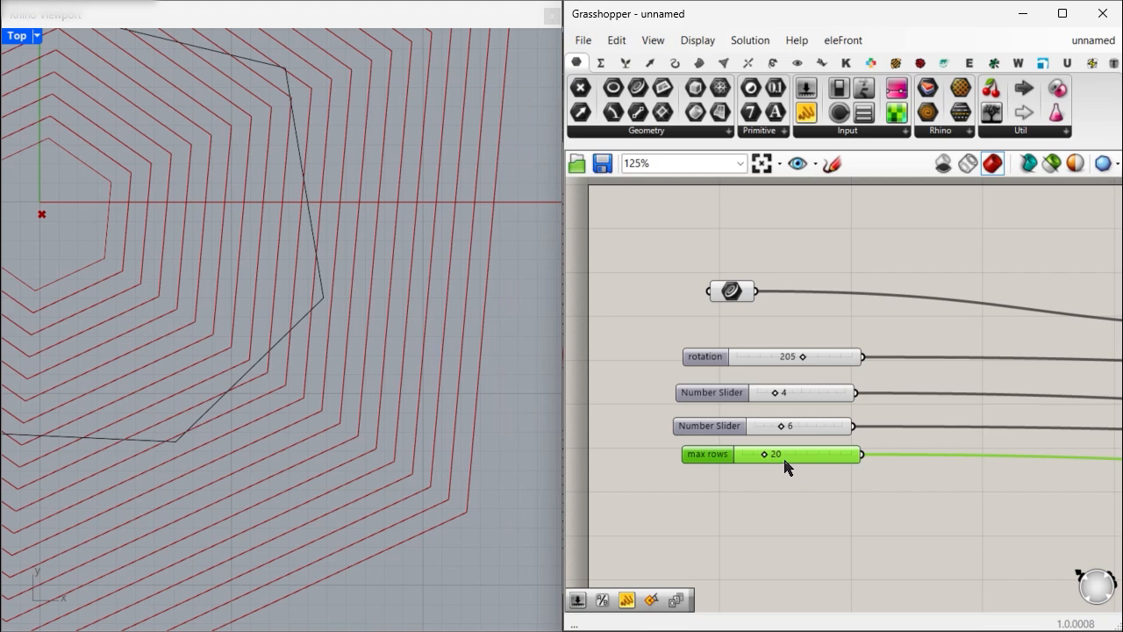
scroll(761, 498, "down", 4)
scroll(197, 343, "down", 8)
right_click_drag(149, 286, 276, 311)
scroll(276, 311, "up", 2)
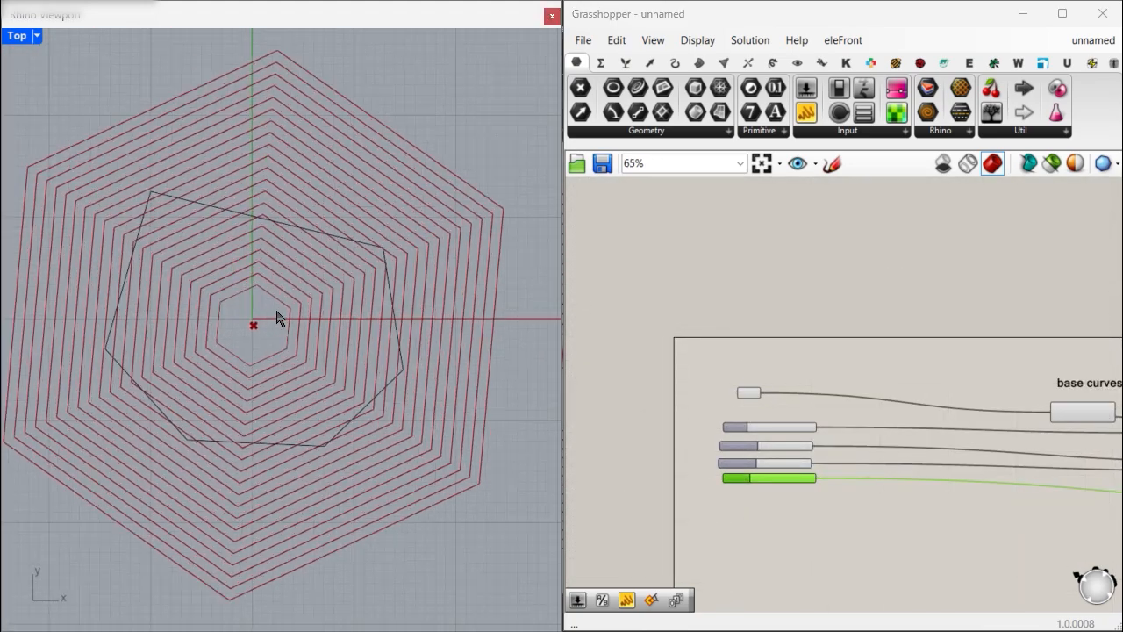
Apply the expression 2*x to the Start input of the Series component.
scroll(277, 318, "up", 2)
scroll(825, 459, "up", 5)
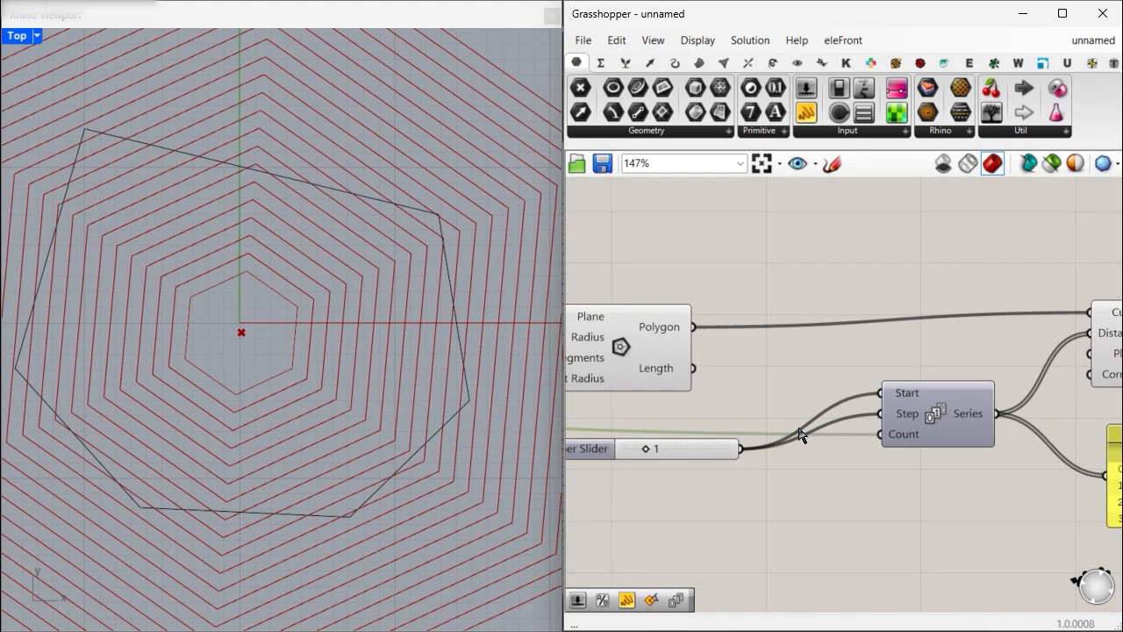
right_click_drag(780, 467, 870, 473)
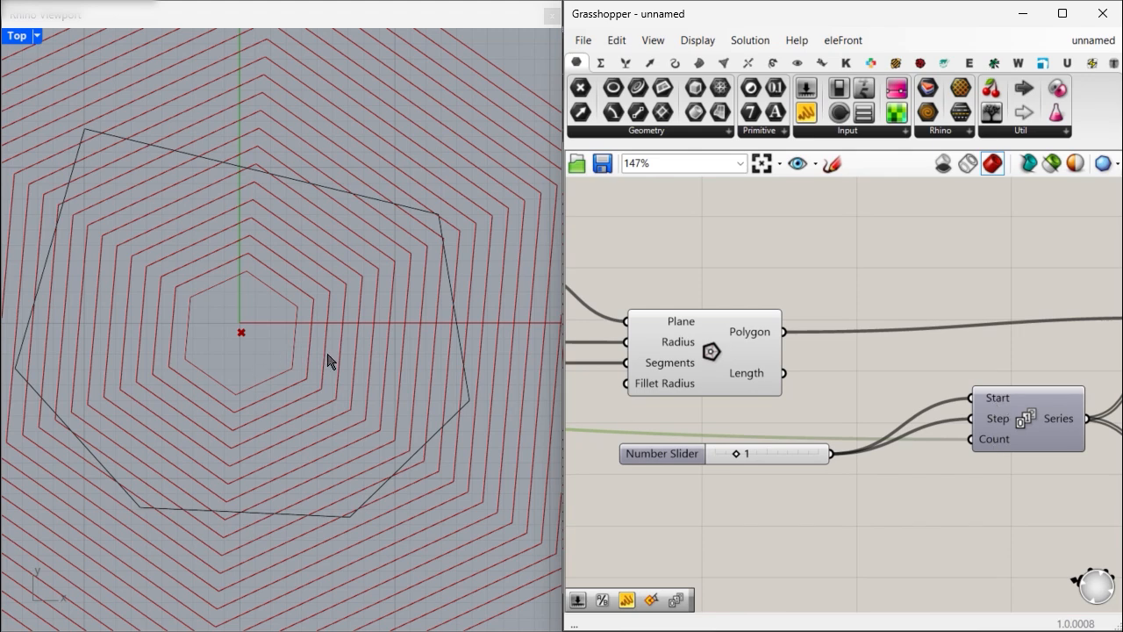
right_click(1006, 405)
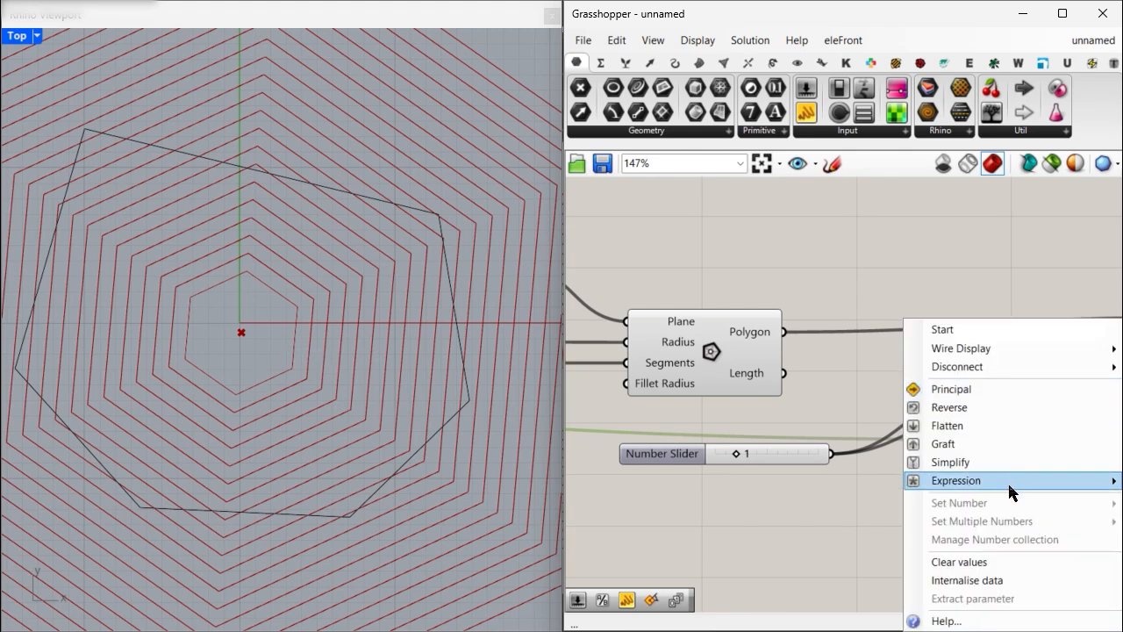
mouse_move(1007, 481)
left_click(801, 496)
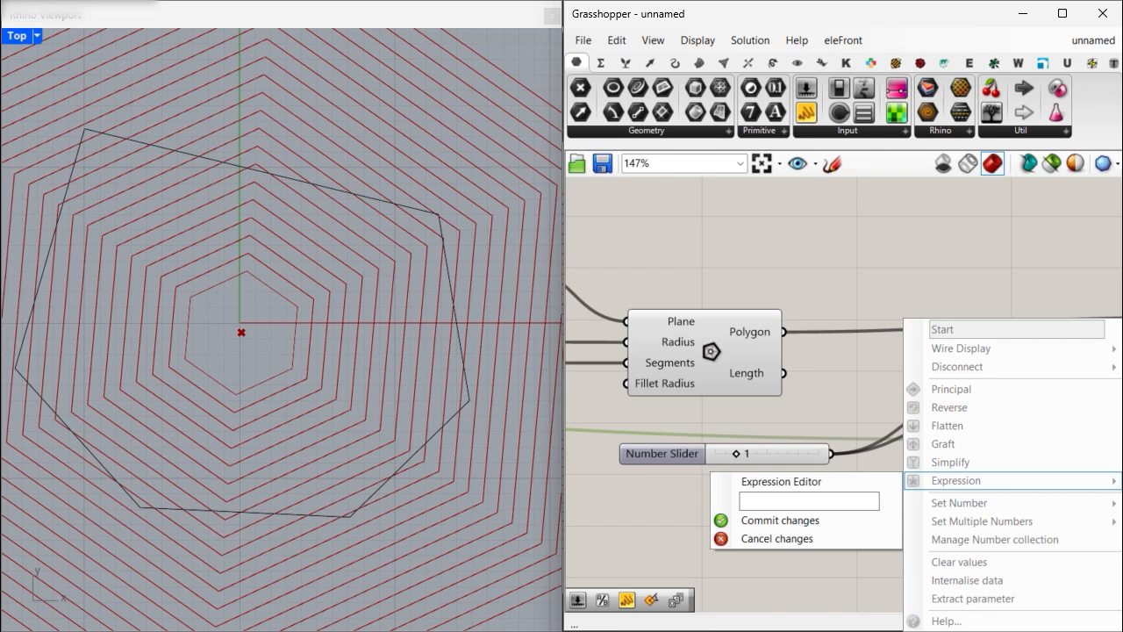
type("2*x")
key("Return")
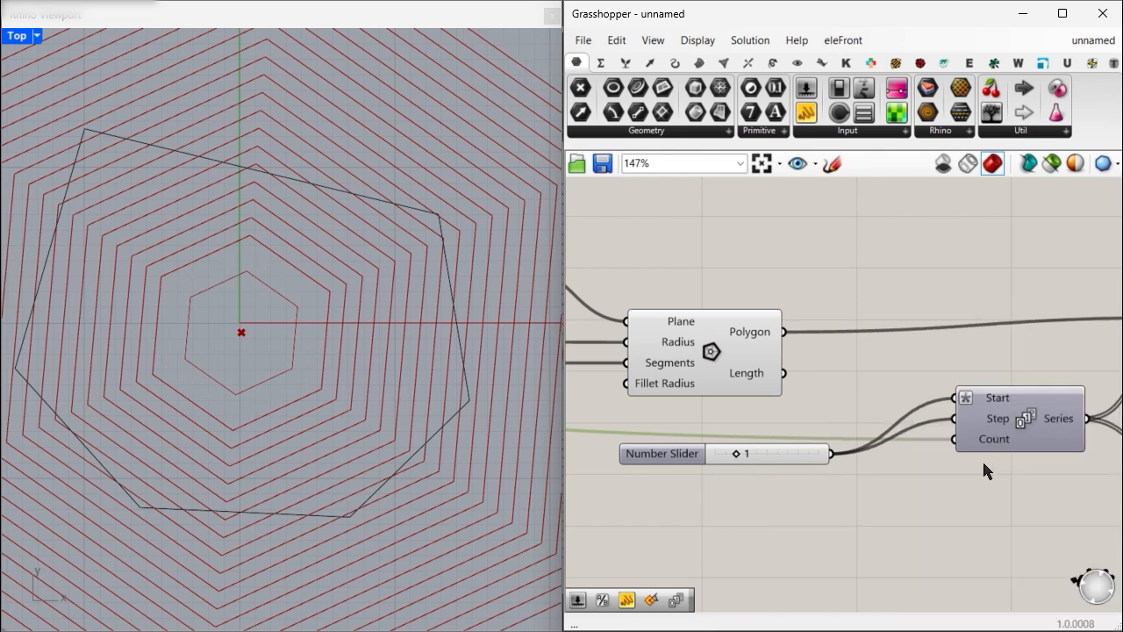
Give the slider feeding Start and Step real-number rounding with two decimal digits and set its value to 1.27.
mouse_move(738, 453)
left_mouse_down()
mouse_move(768, 457)
mouse_move(741, 455)
left_mouse_up()
left_click(741, 455)
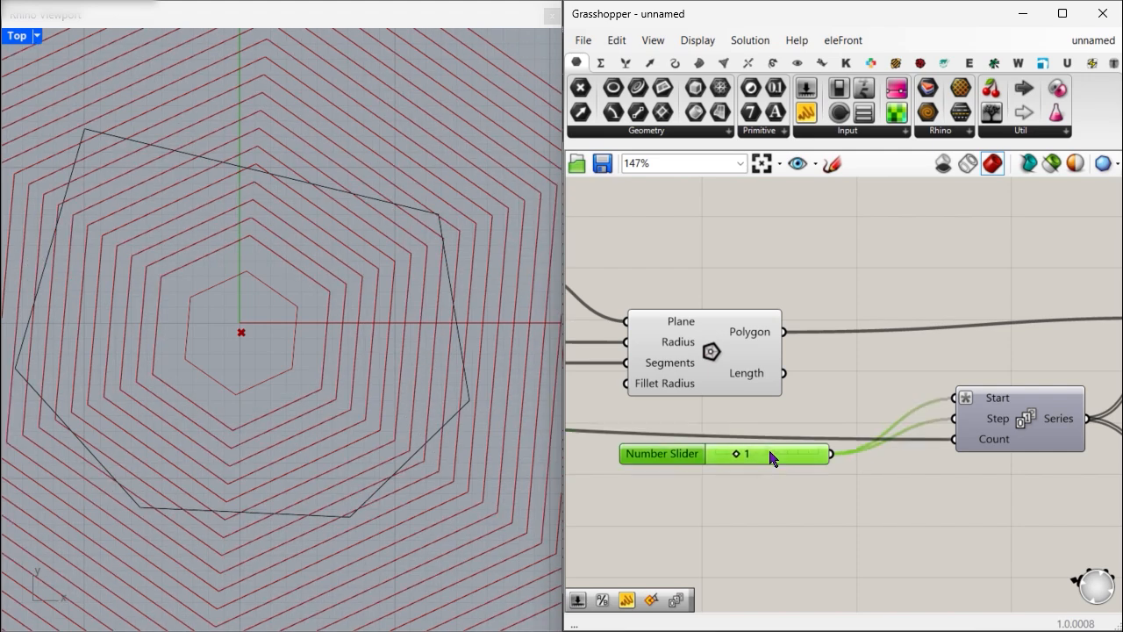
double_click(676, 464)
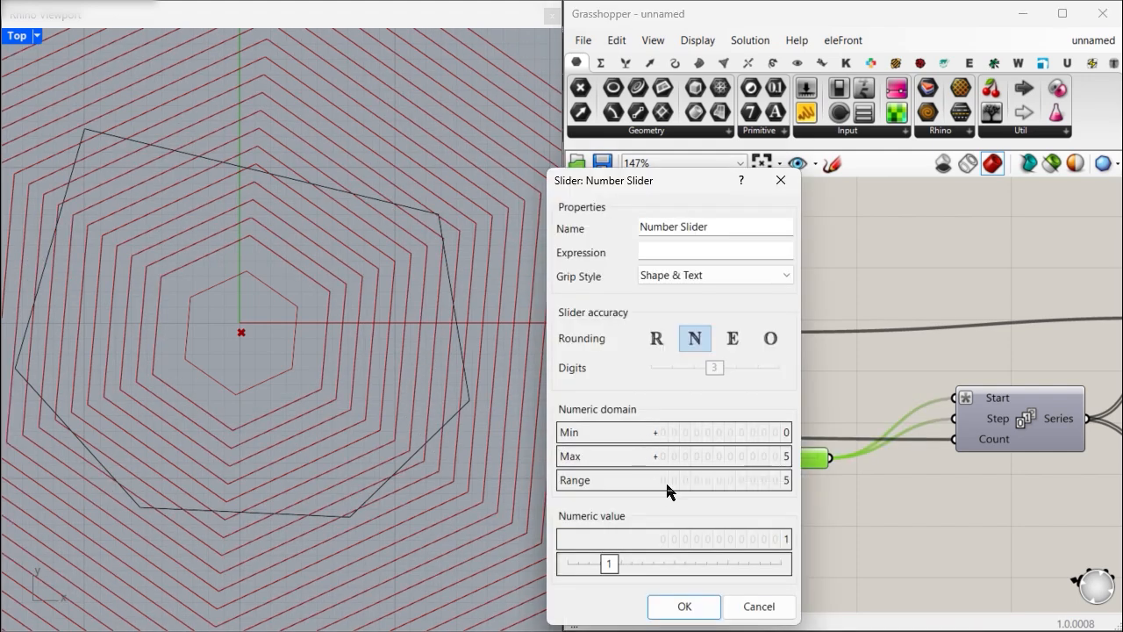
left_click(661, 342)
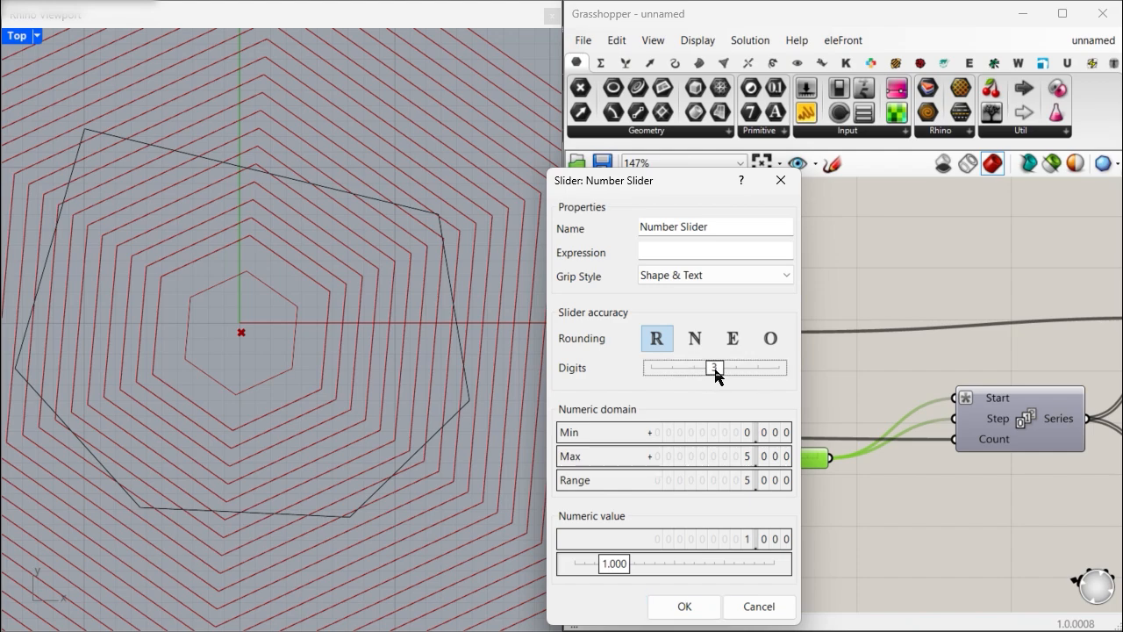
left_click_drag(714, 369, 702, 372)
left_click(700, 606)
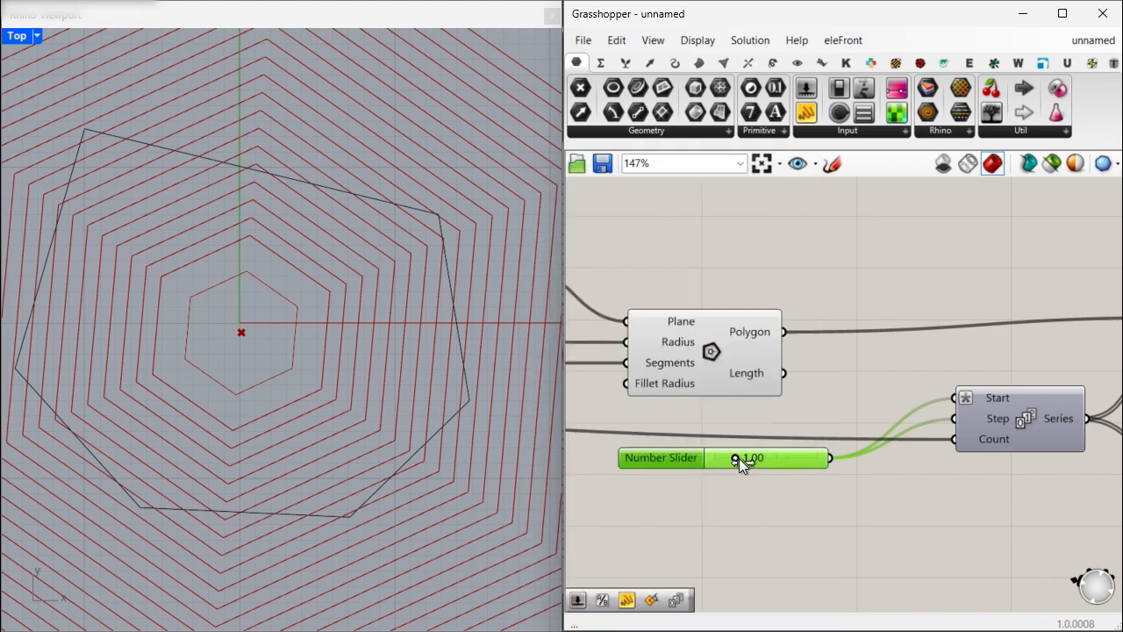
mouse_move(739, 458)
left_mouse_down()
mouse_move(785, 460)
mouse_move(746, 459)
left_mouse_up()
Rename the slider feeding the Series Start and Step inputs "row spacing".
scroll(739, 469, "down", 2)
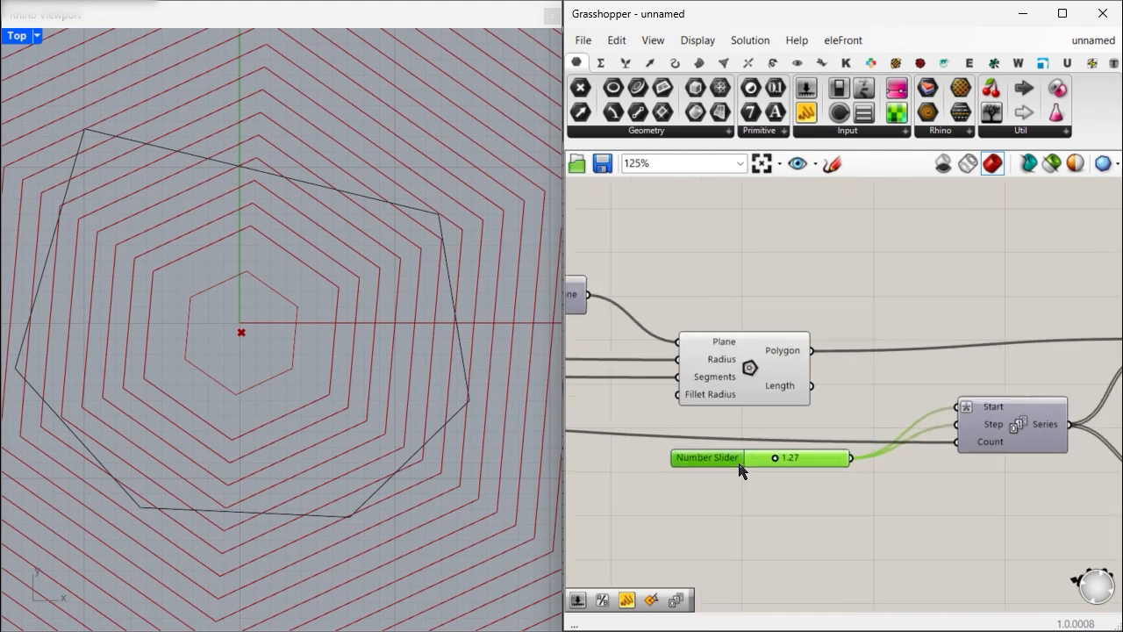
scroll(739, 470, "up", 2)
right_click(742, 461)
type("ro")
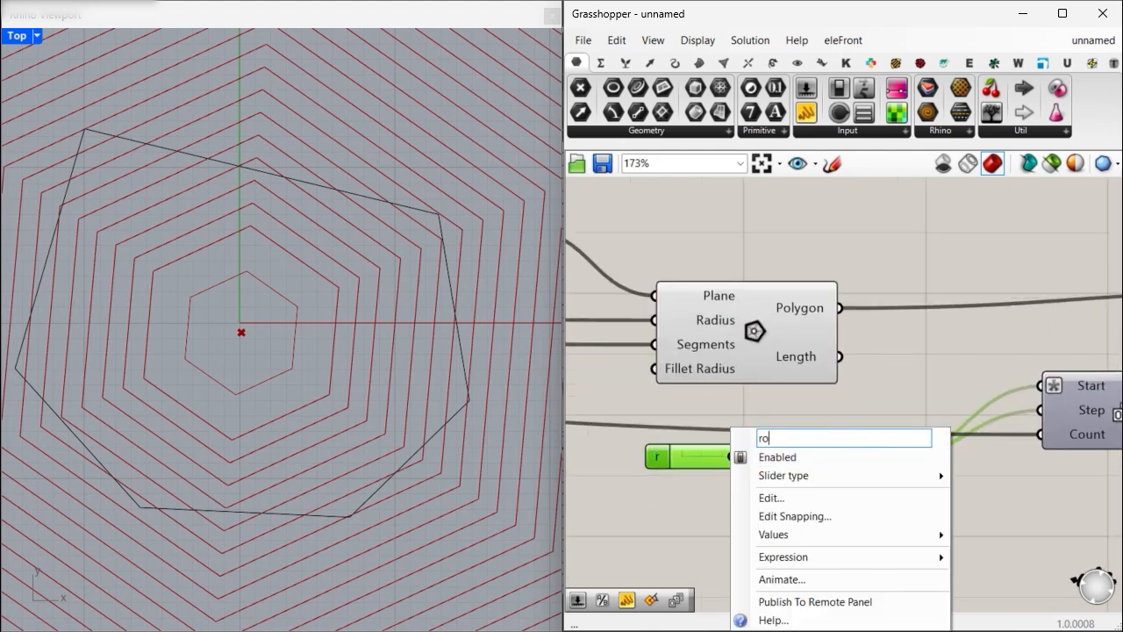
type("w dist")
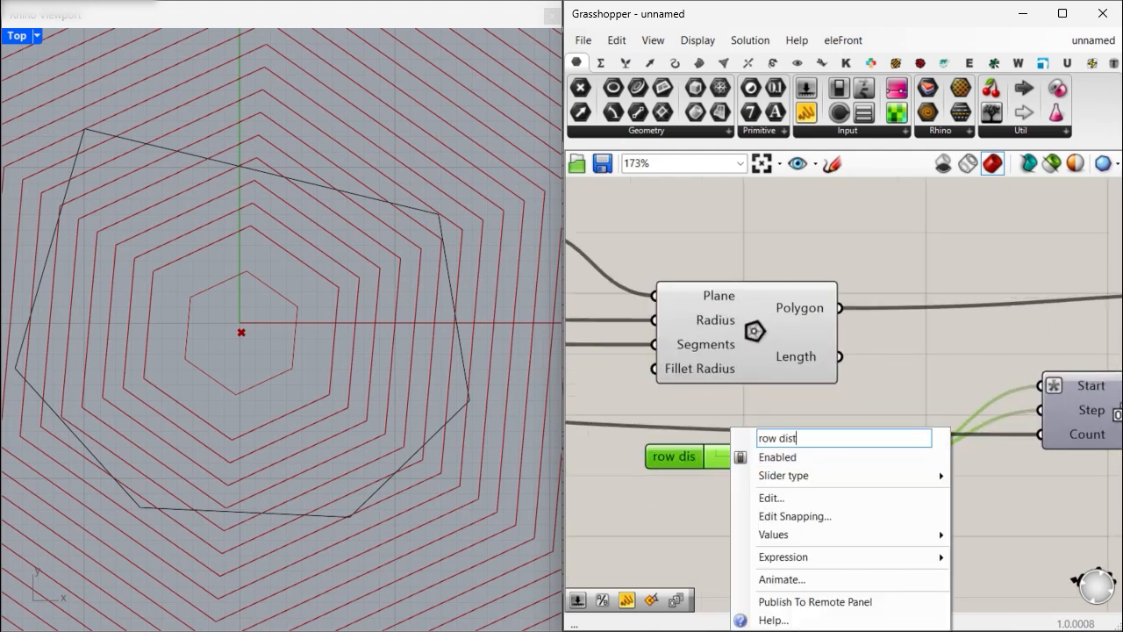
type("ance")
double_click(791, 438)
type("spacing")
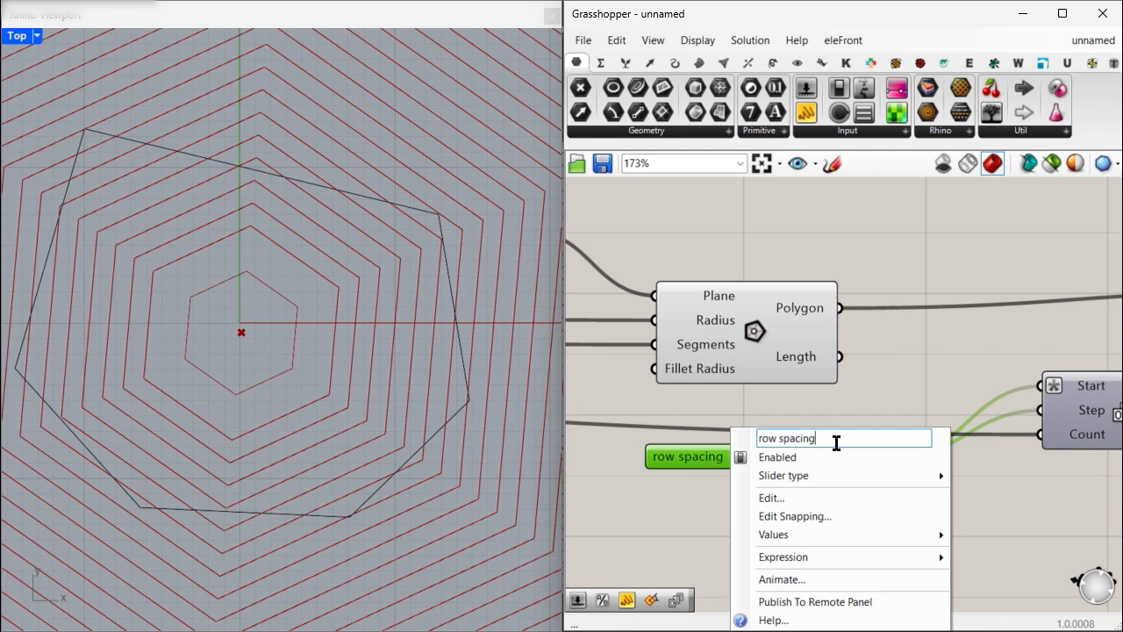
key("Return")
Move the row spacing slider over to the other input sliders at the start of the definition.
left_click_drag(681, 466, 1041, 431)
scroll(994, 468, "down", 5)
scroll(710, 457, "up", 5)
left_click_drag(992, 463, 612, 423)
Delete the Panel connected to the Series output.
scroll(620, 410, "down", 4)
right_click_drag(1041, 443, 775, 433)
scroll(776, 433, "up", 5)
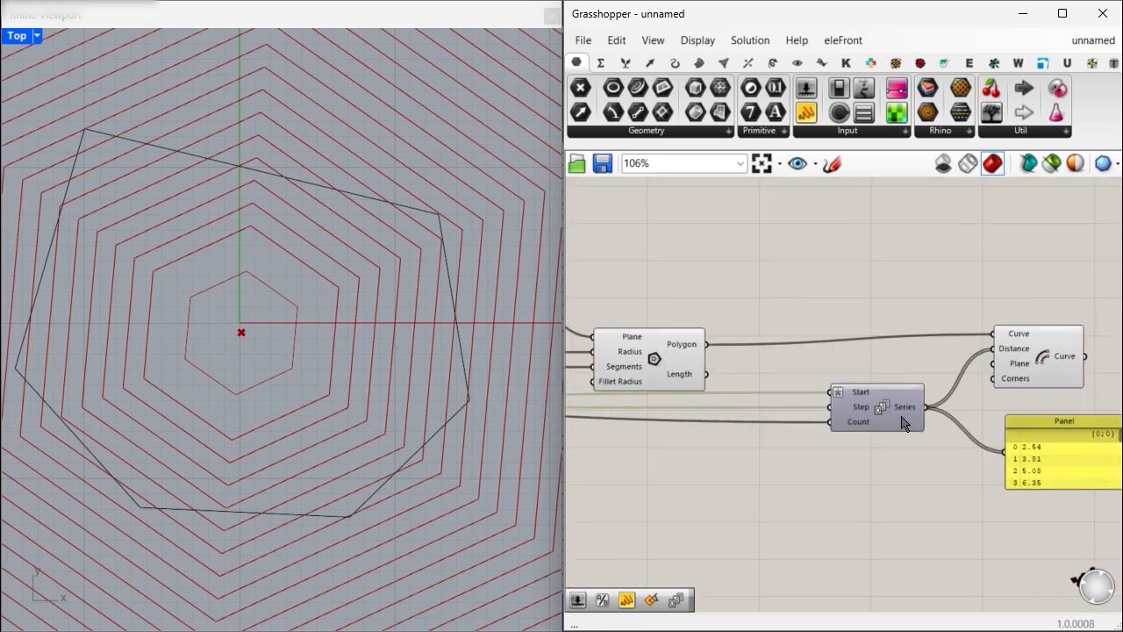
right_click_drag(1111, 421, 800, 411)
left_click(771, 438)
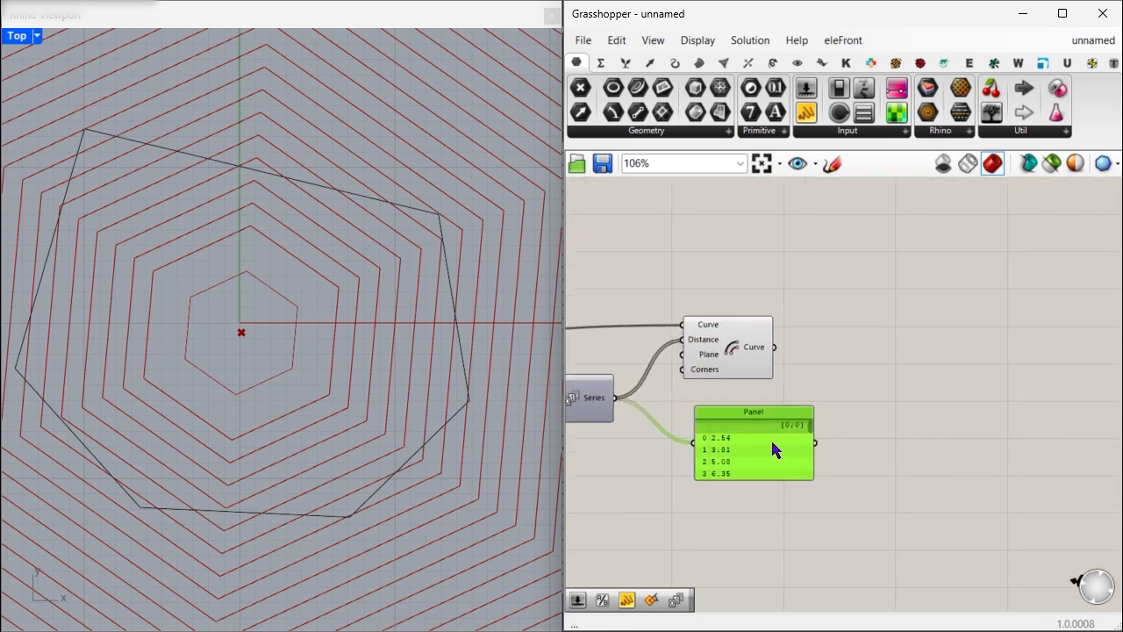
key("Delete")
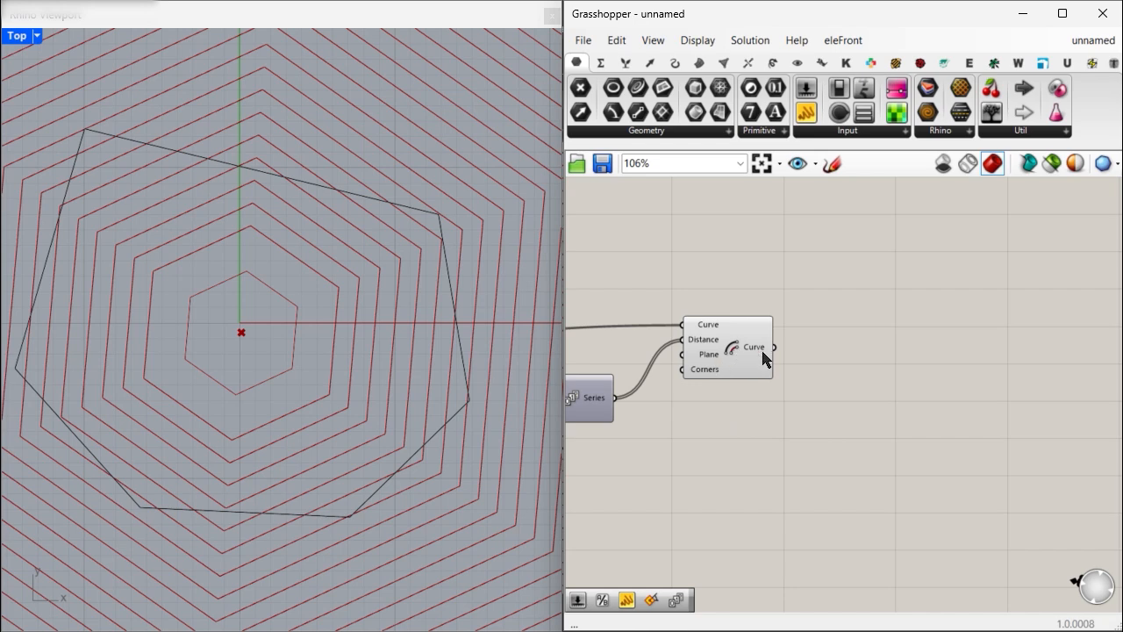
Add an Explode component for curves beyond the Offset Curve component's output.
right_click_drag(764, 358, 736, 388)
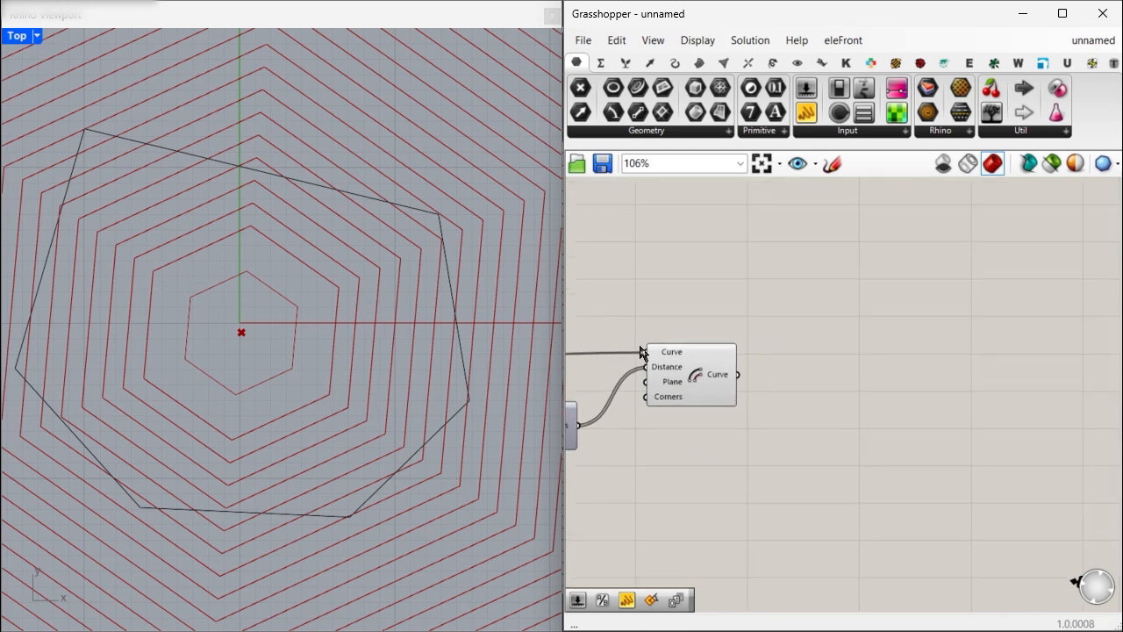
double_click(838, 369)
type("ex")
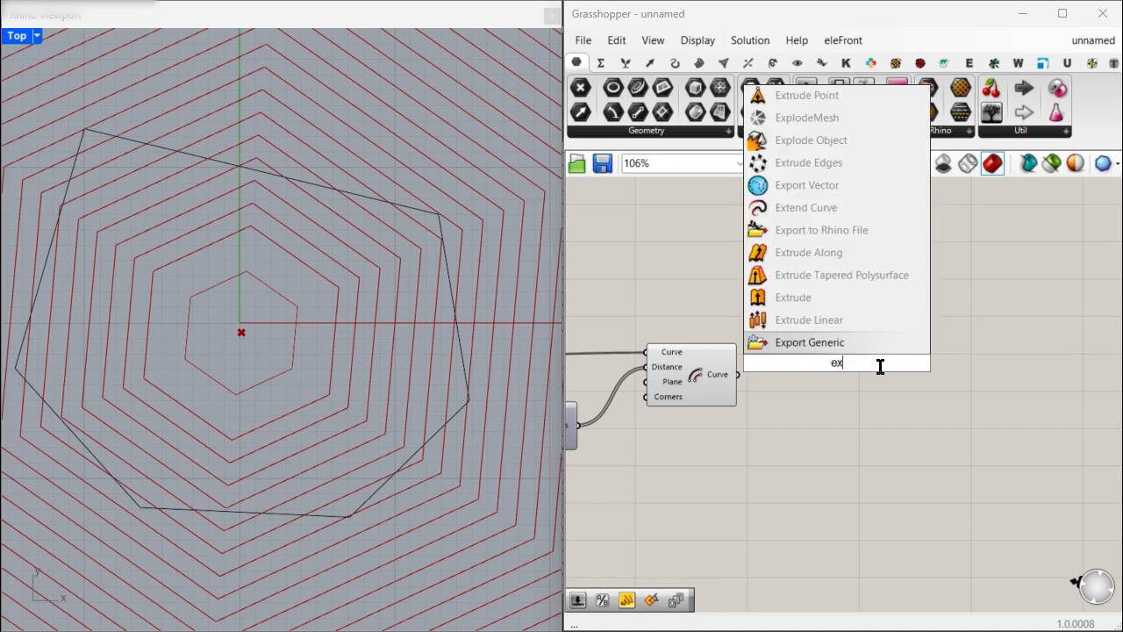
type("ple")
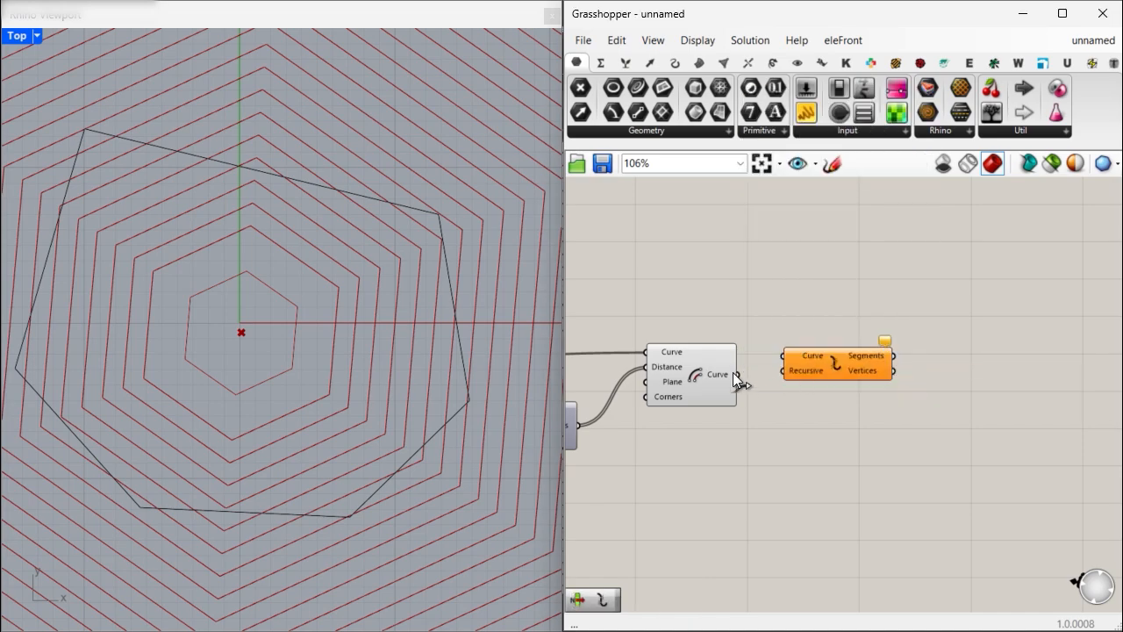
Wire the offset curves into the Explode component's Curve input and feed its Segments output into a new Extend Curve component.
left_click_drag(737, 374, 784, 355)
left_click_drag(820, 359, 877, 366)
right_click_drag(923, 361, 712, 357)
double_click(874, 360)
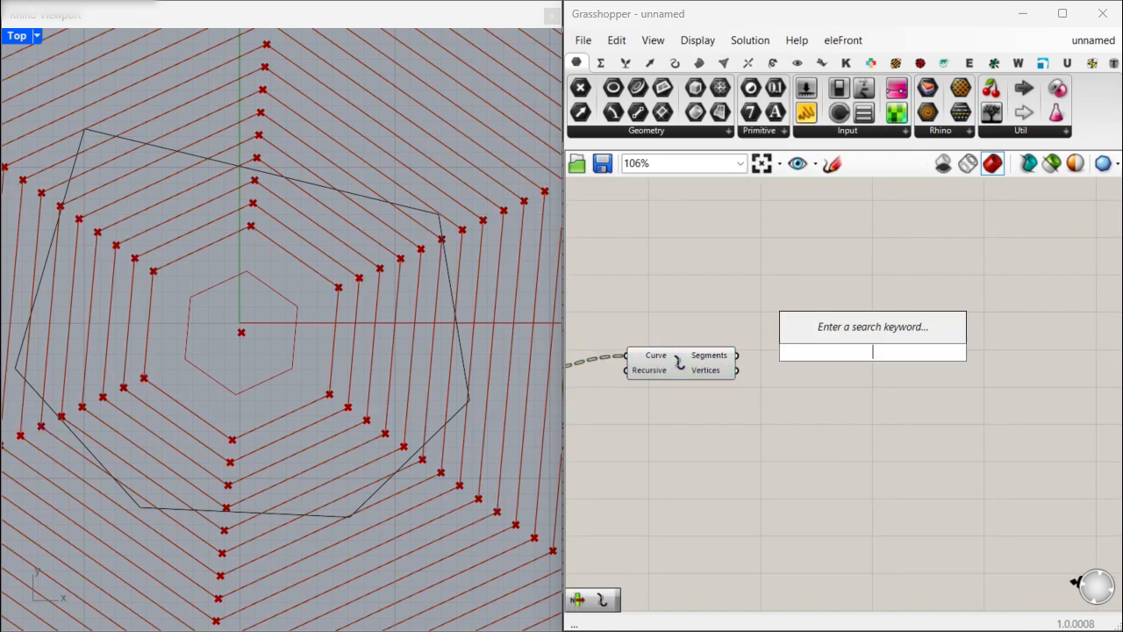
type("extend")
left_click(860, 317)
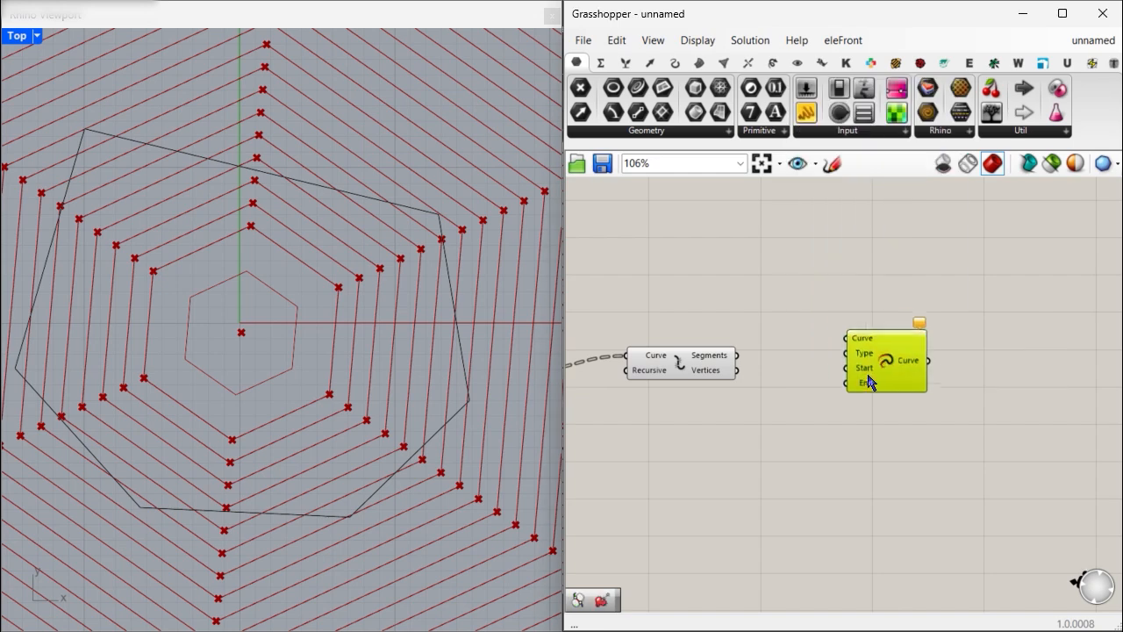
left_click_drag(737, 356, 920, 389)
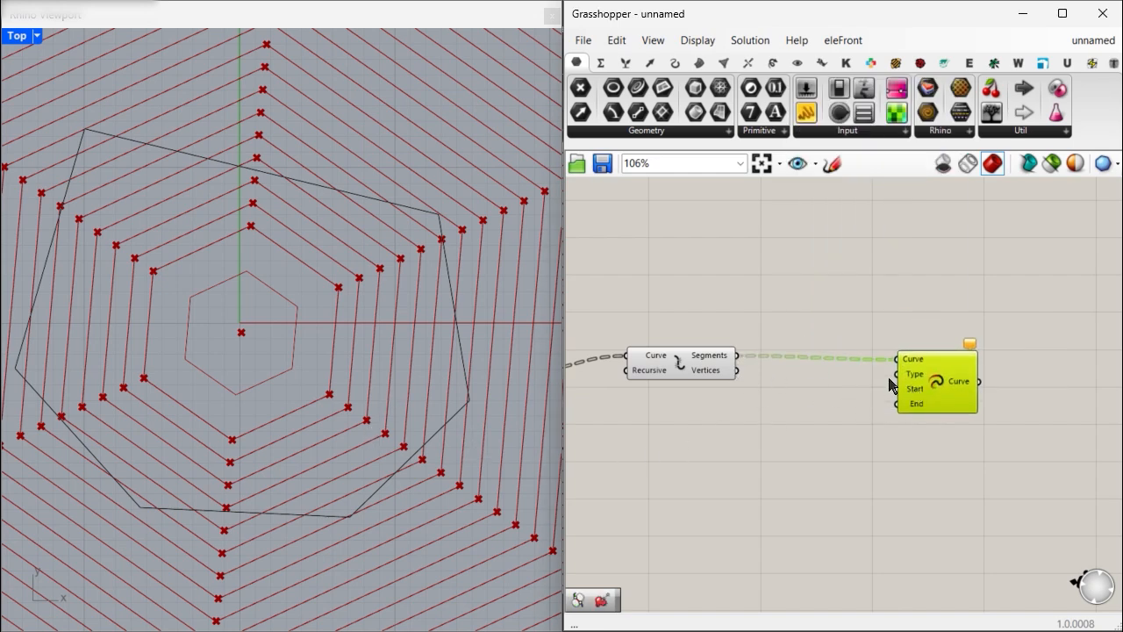
Add an integer Number Slider with a value of 1 between the Explode and Extend Curve components.
scroll(906, 389, "up", 3)
double_click(694, 447)
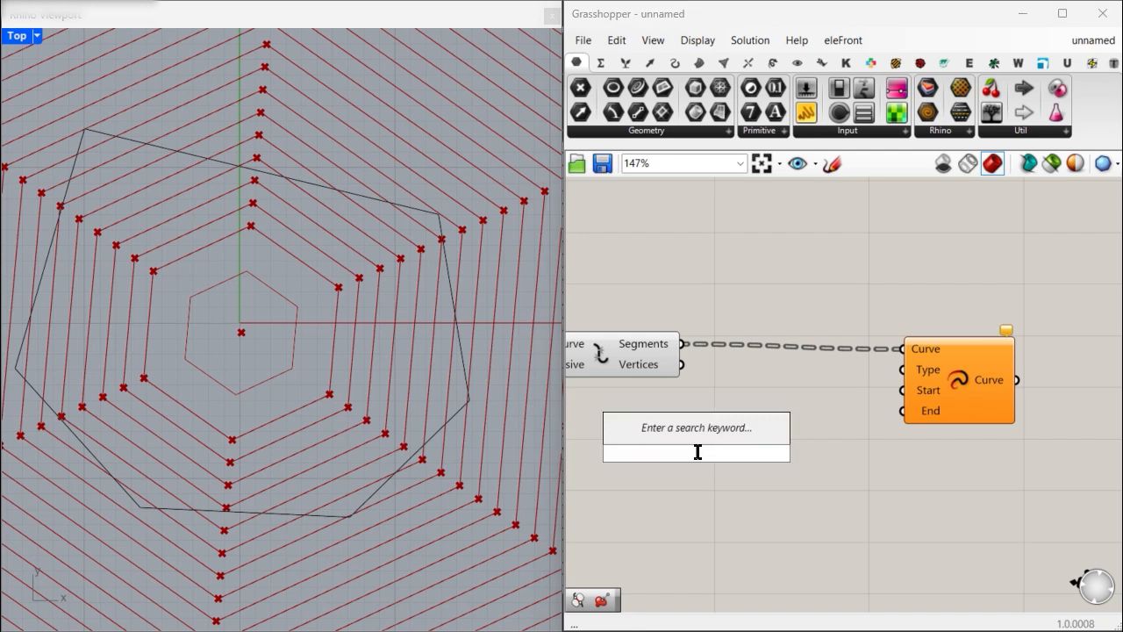
type("0...")
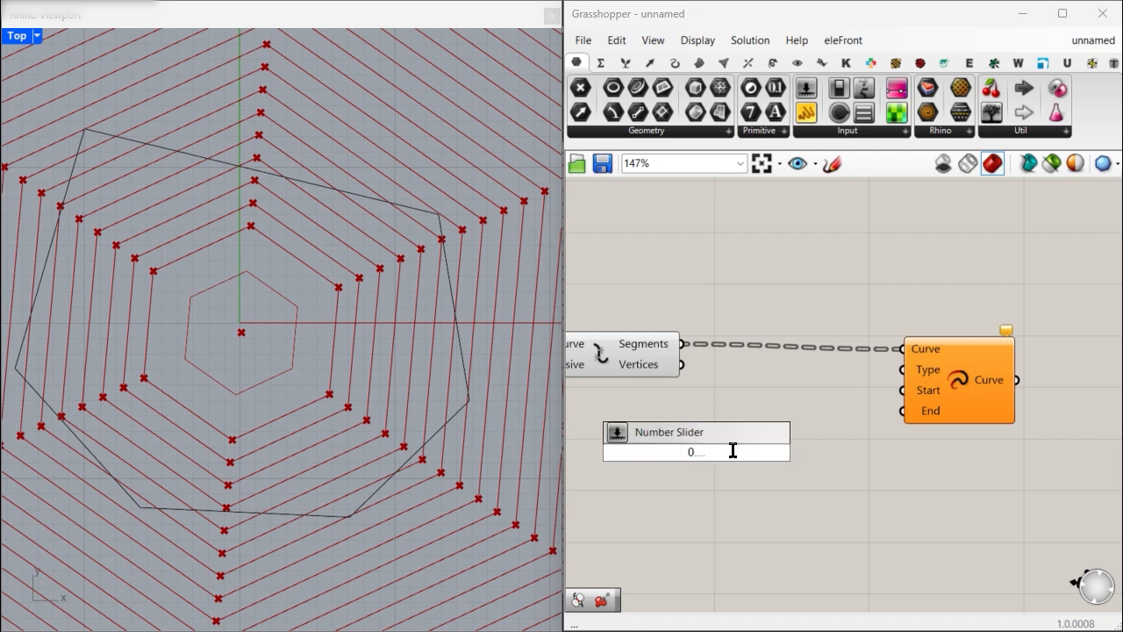
type(".")
left_click_drag(734, 450, 661, 444)
type("1..3")
key("BackSpace")
key("Return")
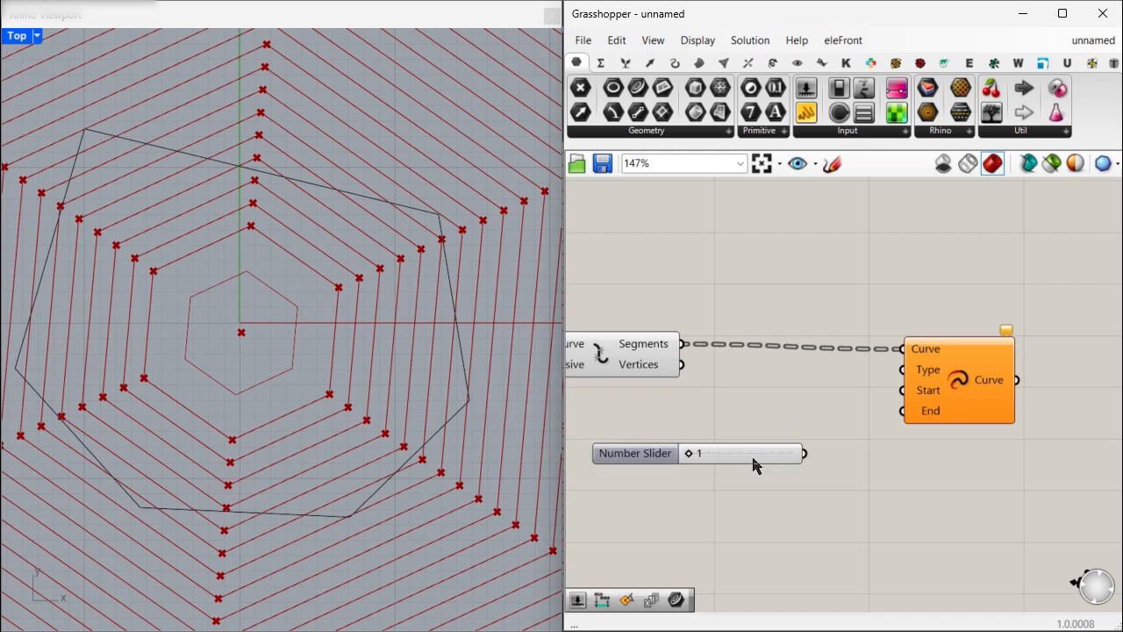
Rename the new slider "alley" and connect it to the Start and End inputs of Extend Curve.
right_click(636, 457)
left_click_drag(737, 438, 598, 444)
type("all")
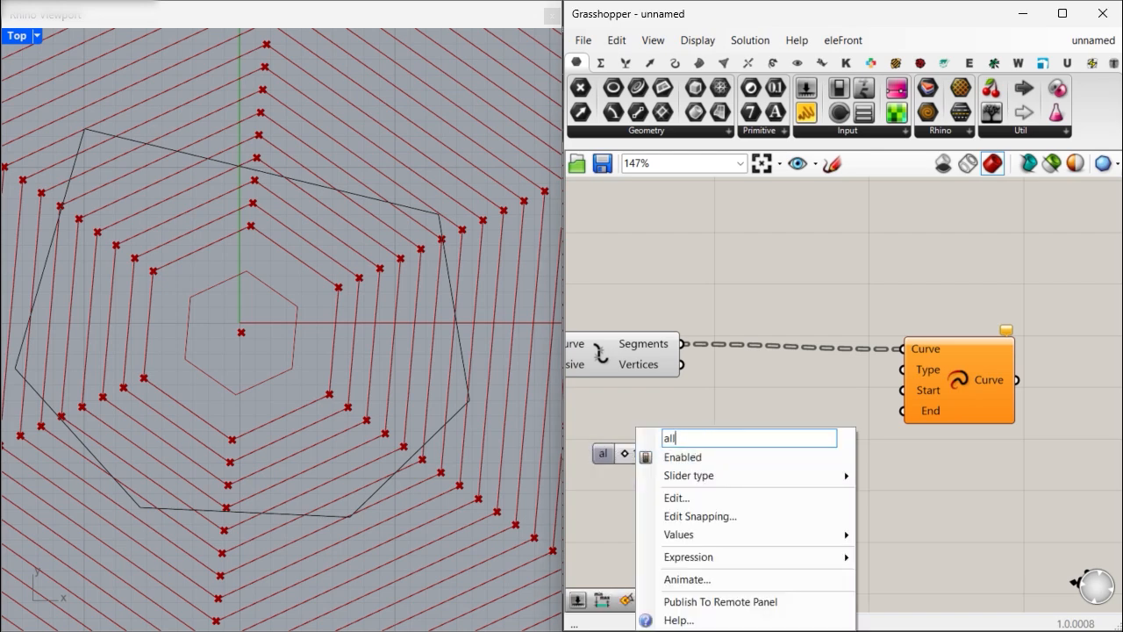
type("ey")
key("Return")
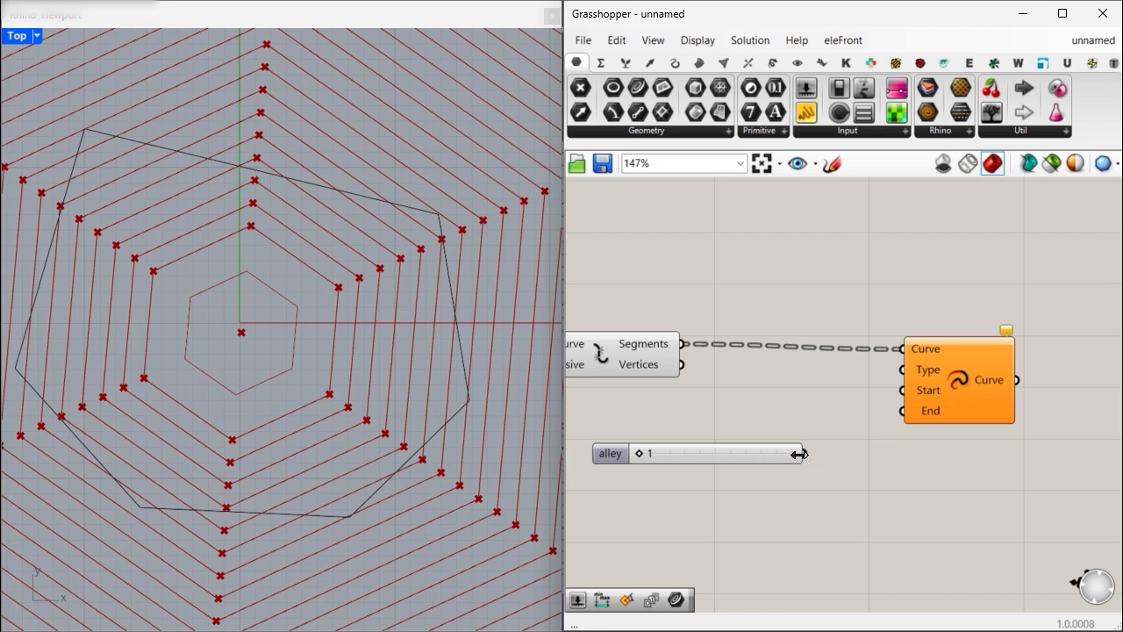
left_click_drag(796, 453, 903, 390)
left_click_drag(757, 454, 903, 411)
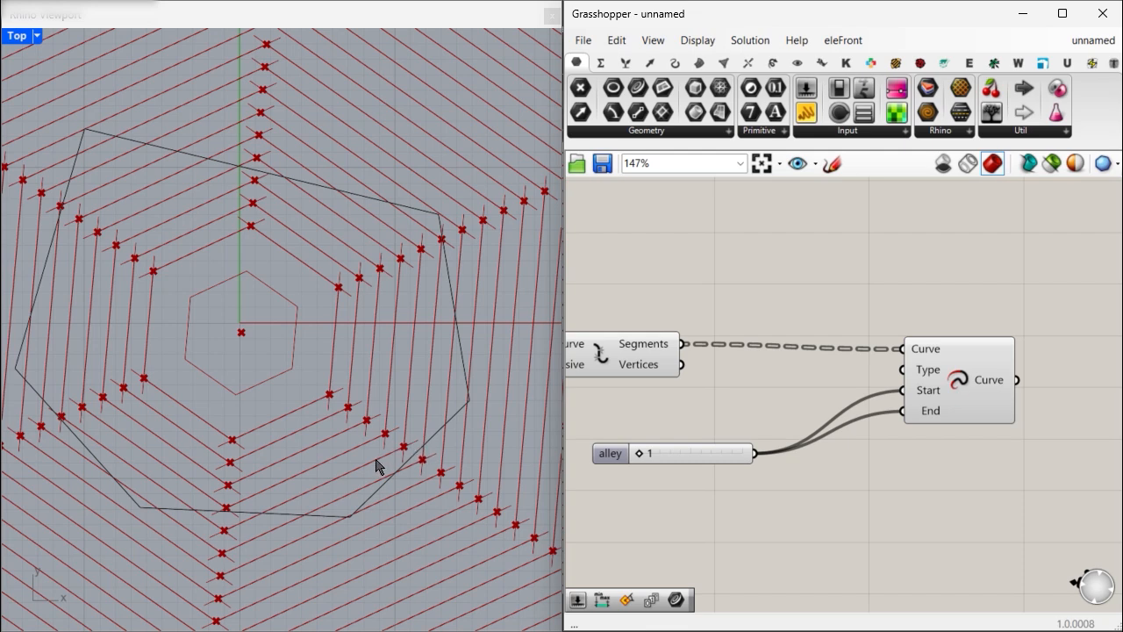
Apply the expression -x to both the Start and End inputs of Extend Curve.
right_click(936, 397)
mouse_move(990, 480)
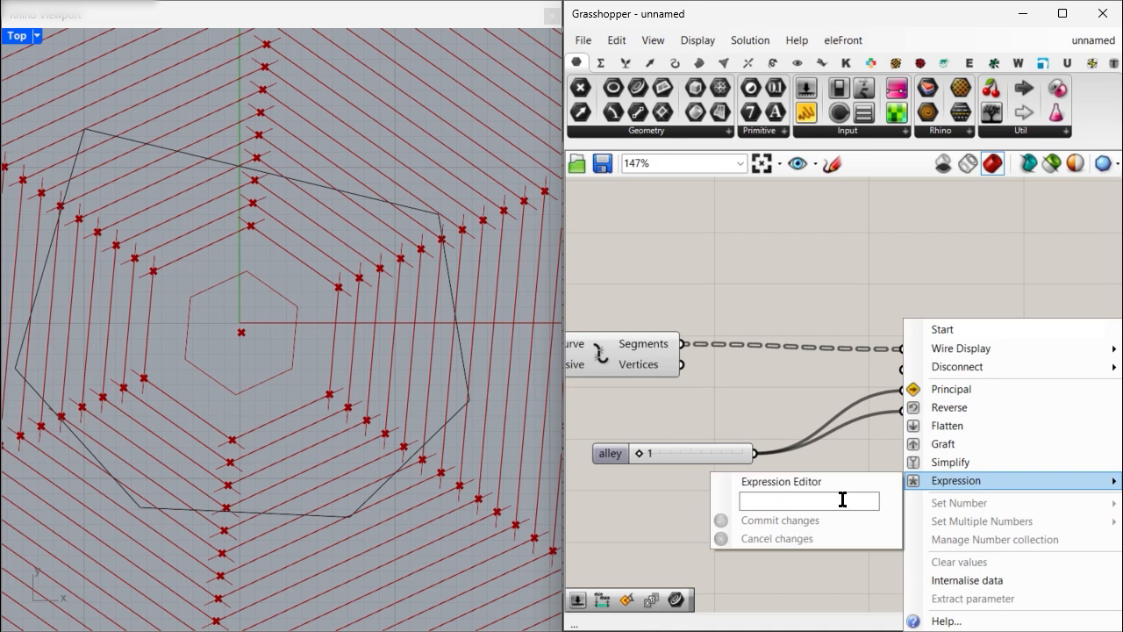
type("-x")
left_click(840, 519)
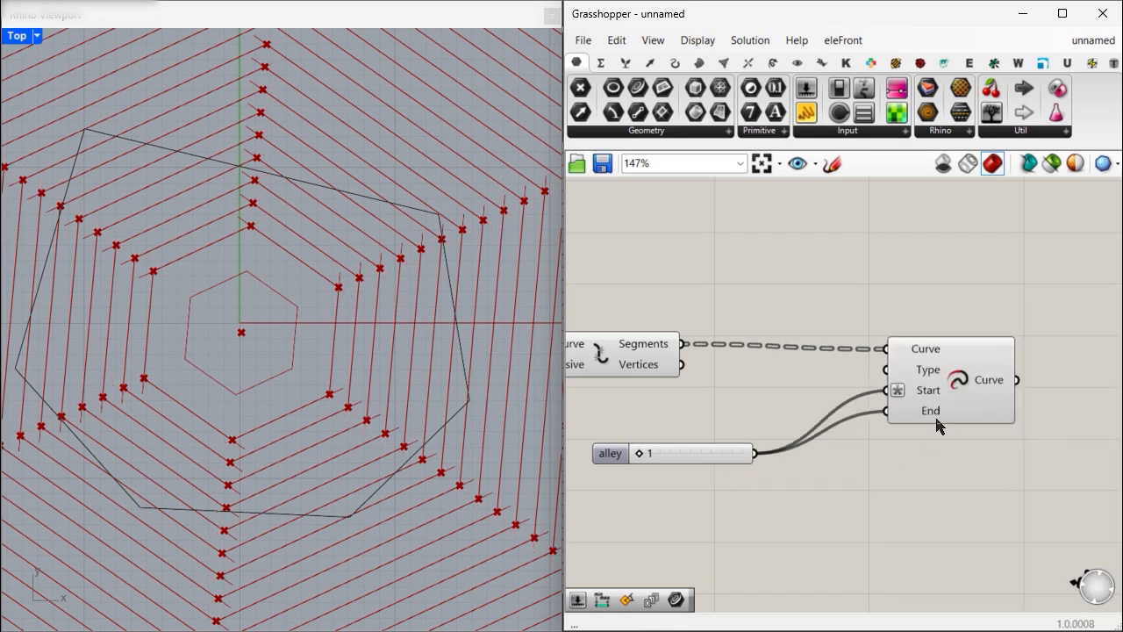
right_click(933, 413)
mouse_move(975, 481)
left_click(843, 495)
right_click(933, 413)
mouse_move(976, 481)
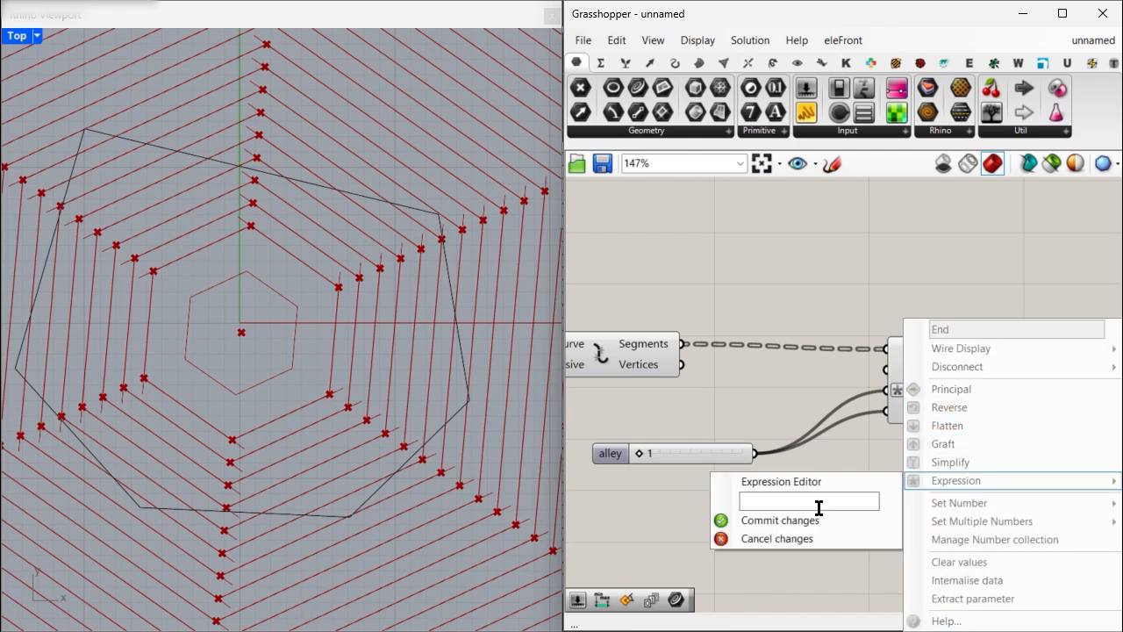
type("-x")
key("Return")
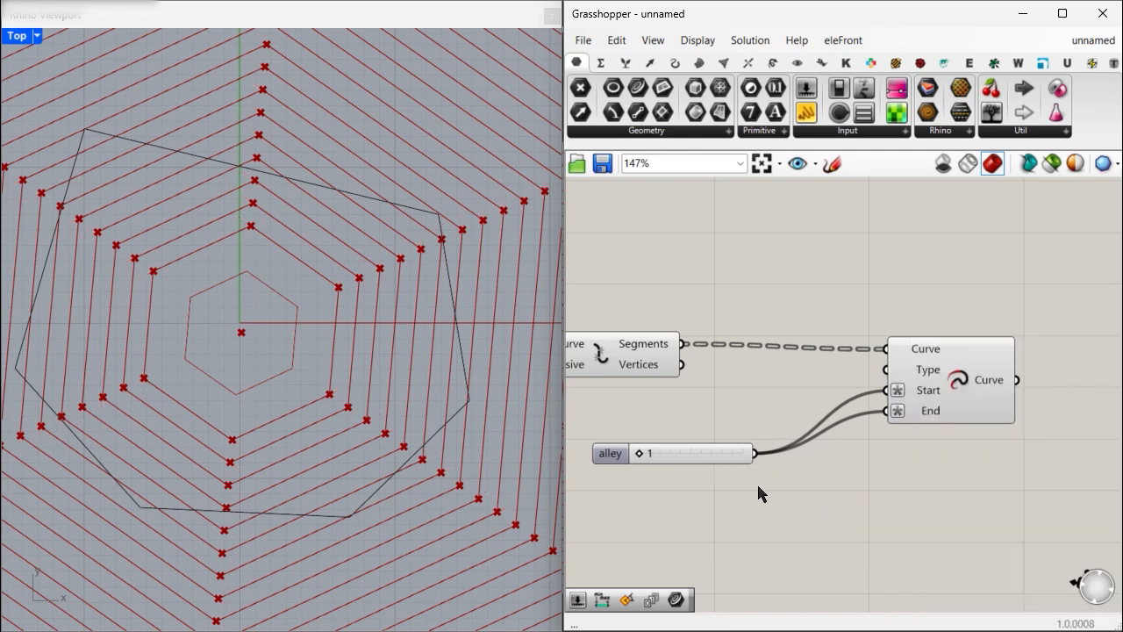
Insert a relay on the alley wire shared by Extend Curve's Start and End inputs.
double_click(823, 426)
left_click_drag(823, 426, 813, 402)
left_click_drag(885, 411, 831, 408)
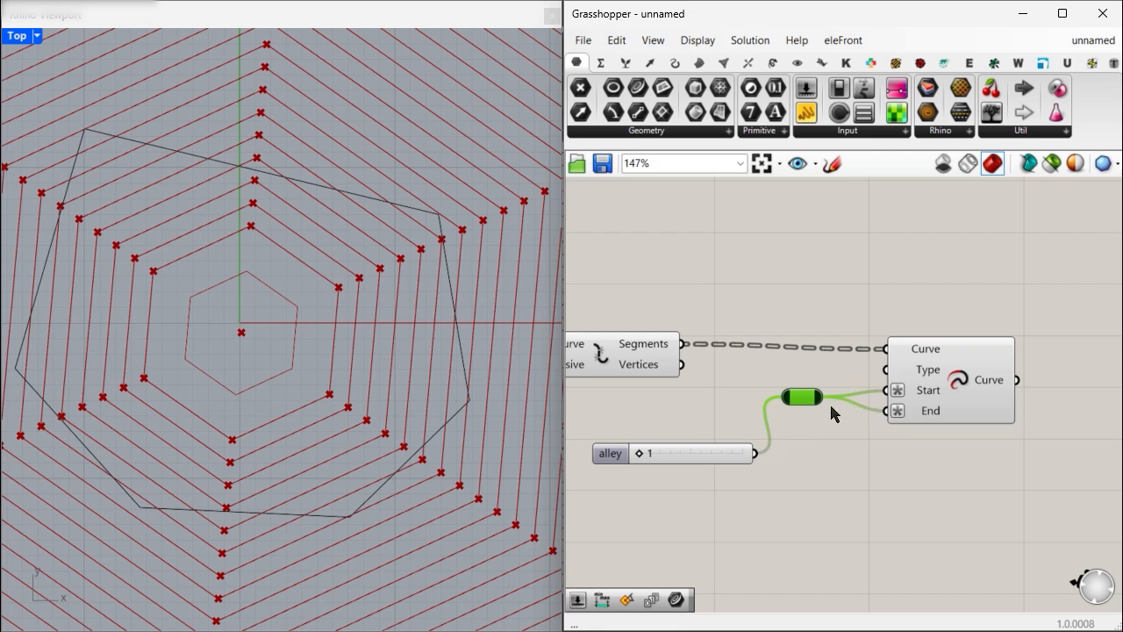
Move the alley slider over to the other input sliders at the start of the definition.
right_click_drag(806, 446, 967, 427)
left_click_drag(774, 443, 847, 438)
scroll(935, 464, "down", 8)
scroll(968, 452, "down", 5)
scroll(968, 451, "down", 3)
scroll(852, 463, "up", 9)
right_click_drag(1066, 410, 662, 419)
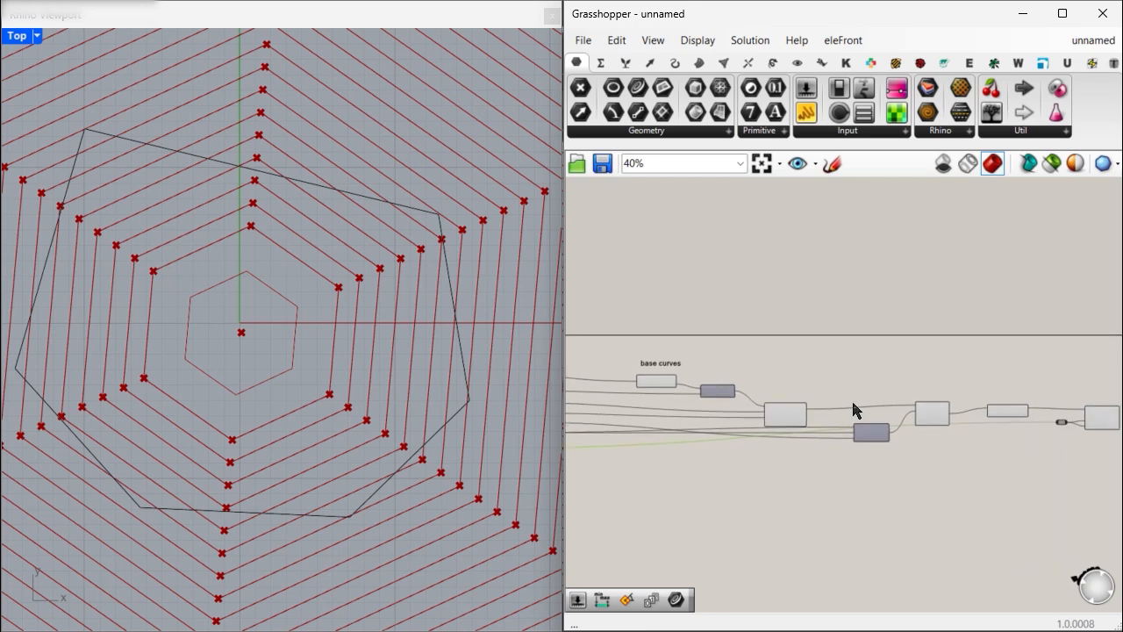
Restrict the viewport preview to selected objects and preview the Extend Curve component's shortened rows.
left_click(1051, 163)
scroll(807, 313, "up", 5)
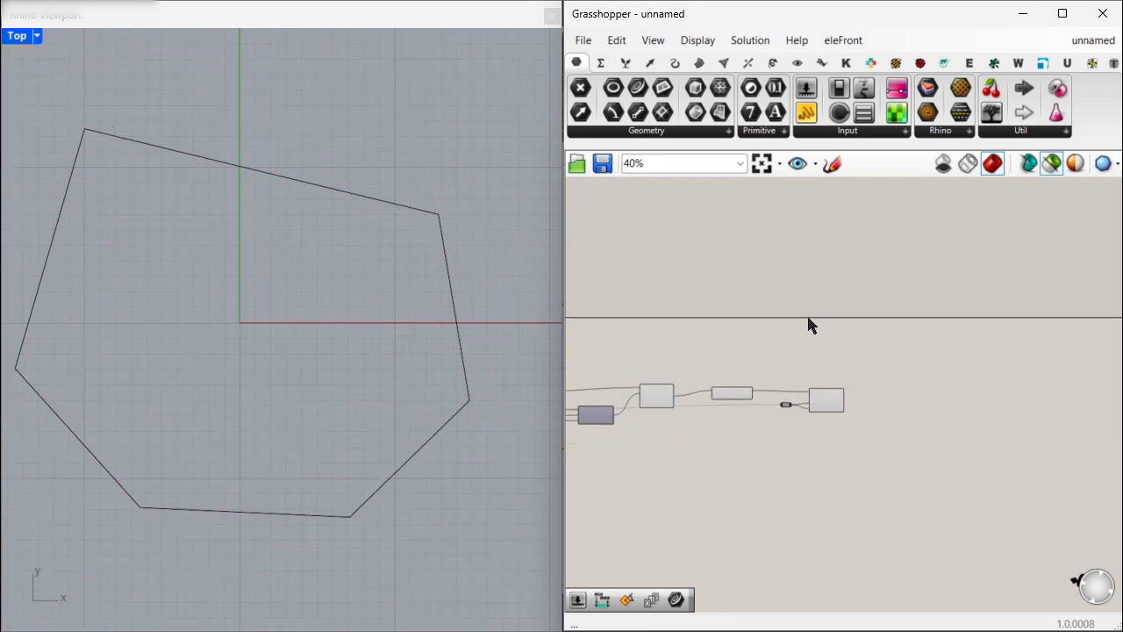
left_click_drag(828, 428, 829, 431)
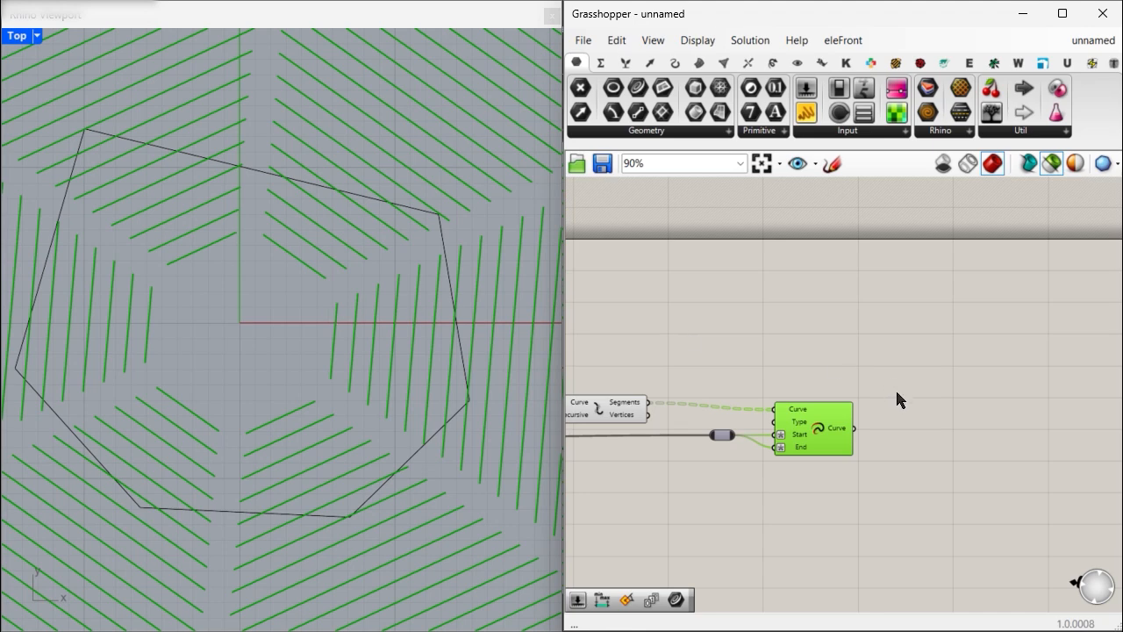
double_click(963, 378)
type("ro")
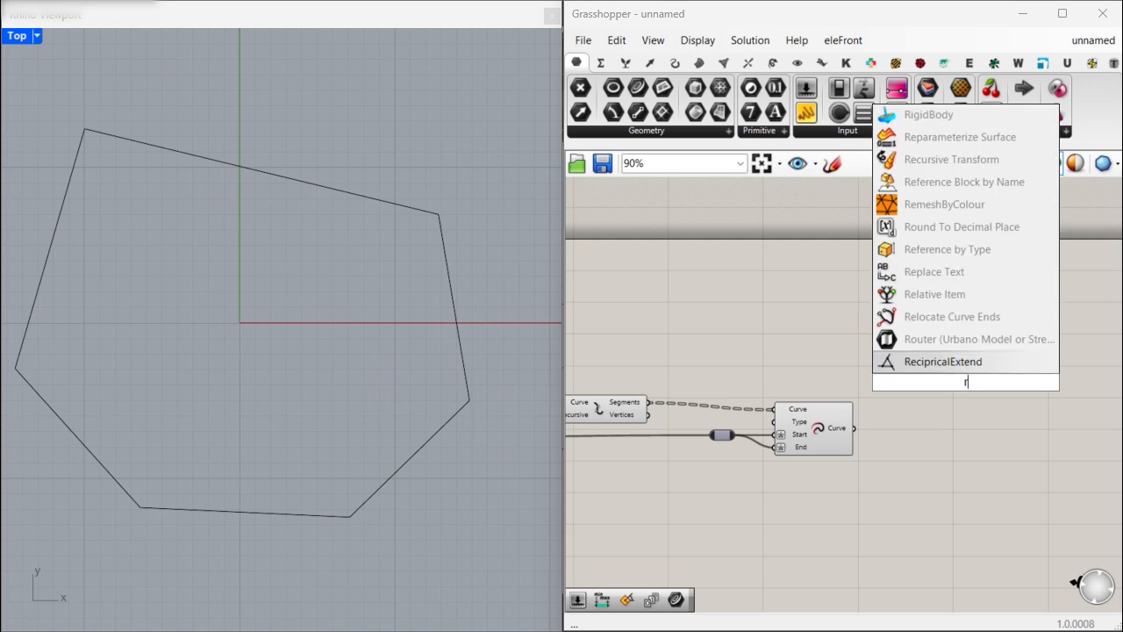
left_click(949, 395)
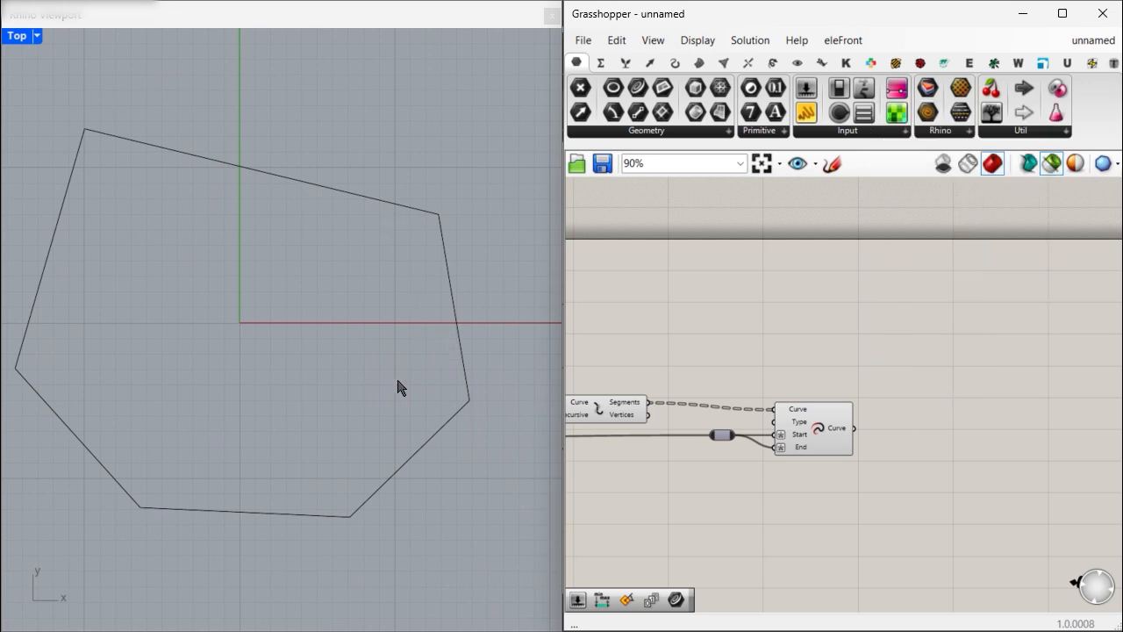
Add a Trim with Region component and connect the Extend Curve output to its Curve input.
right_click_drag(990, 408, 860, 391)
scroll(827, 396, "up", 3)
double_click(827, 396)
type("trim reg")
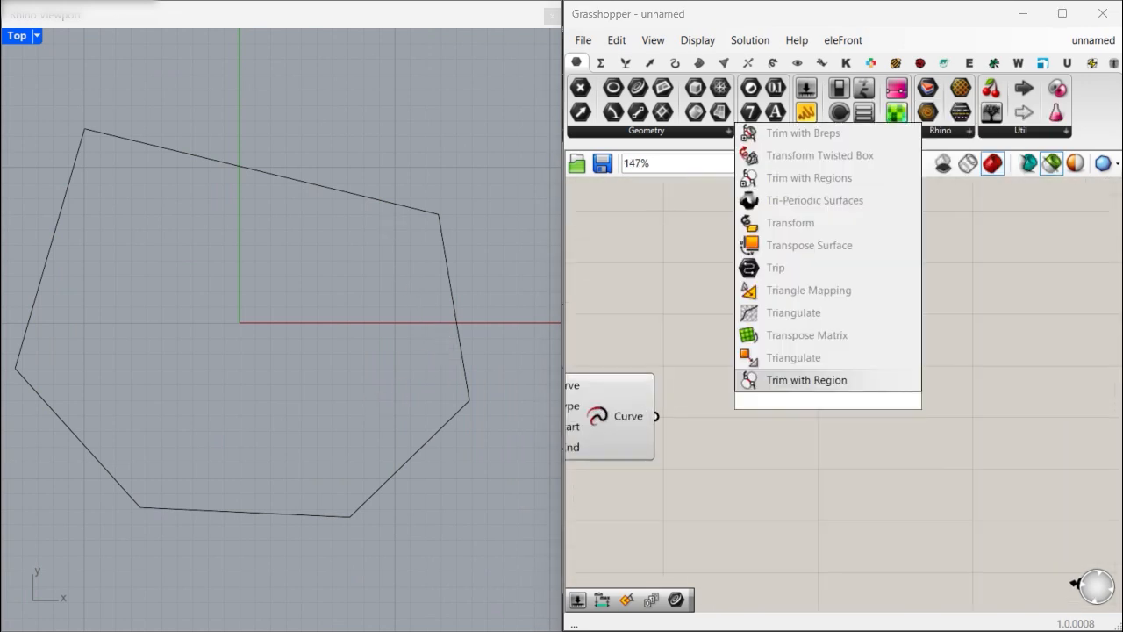
left_click(819, 382)
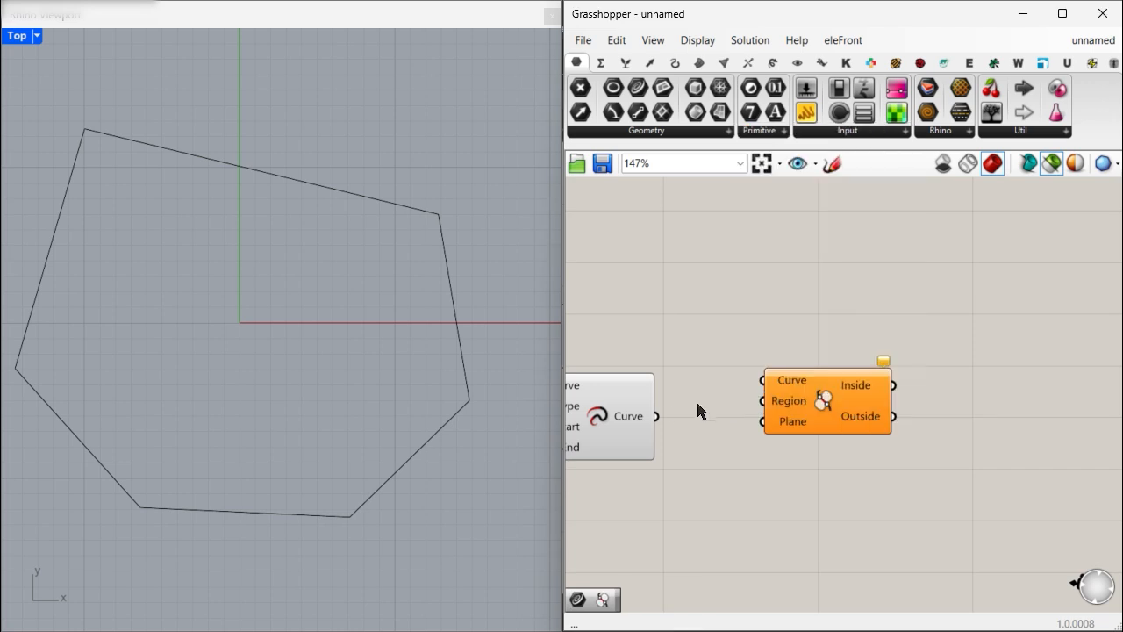
left_click_drag(656, 416, 763, 380)
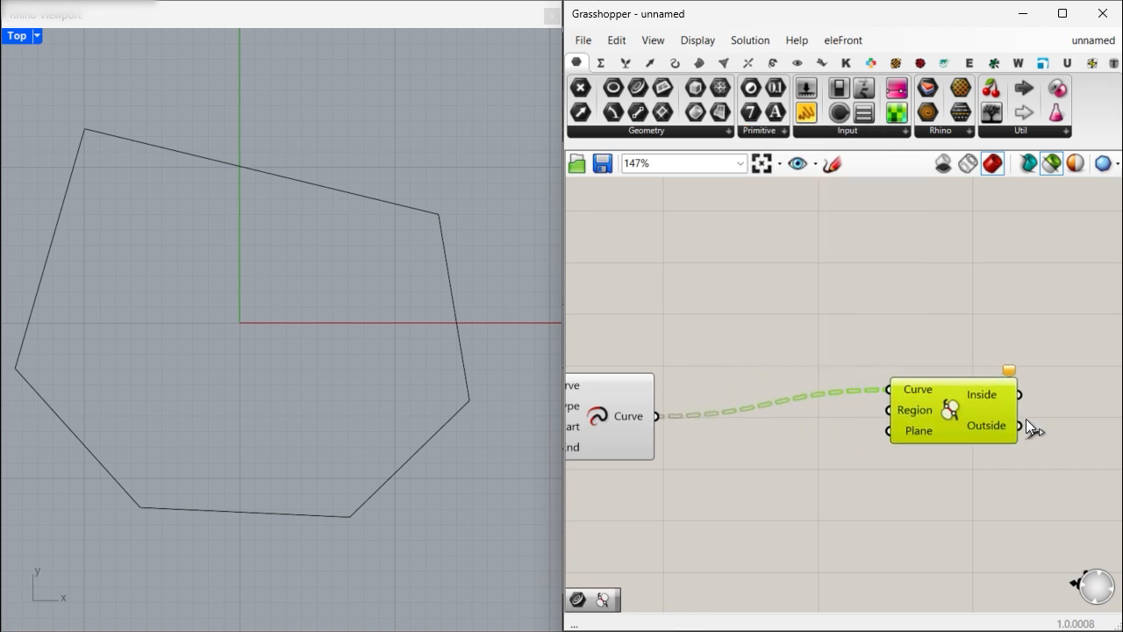
Insert a relay on the site curve's wire just before the Area component in the base curves group.
scroll(965, 428, "down", 5)
right_click_drag(782, 411, 929, 407)
scroll(625, 406, "up", 4)
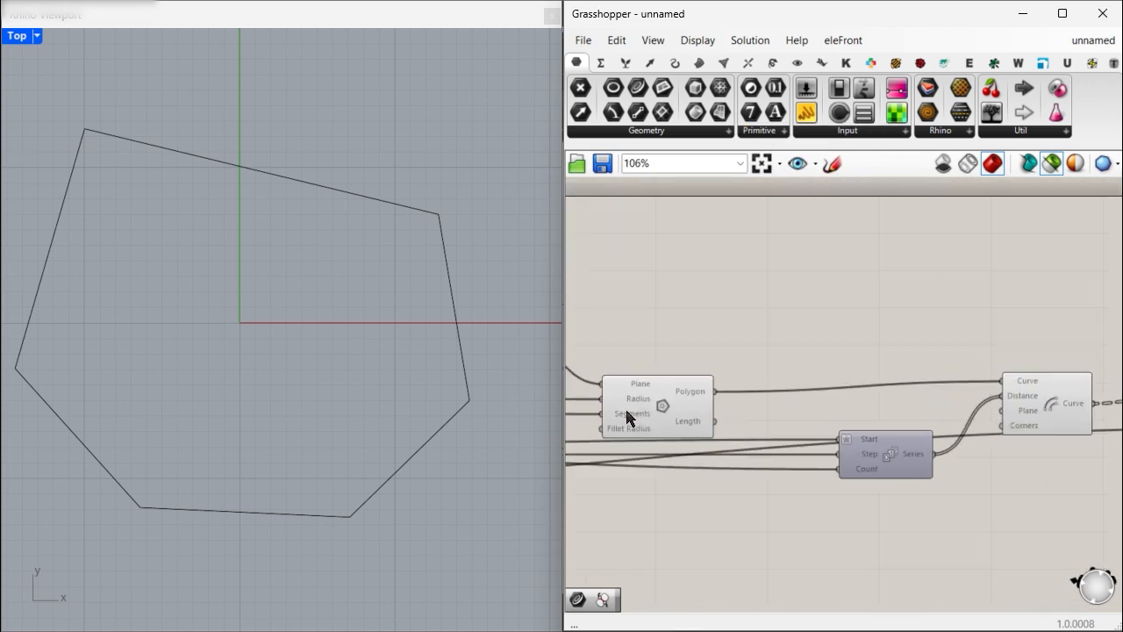
left_click(664, 405)
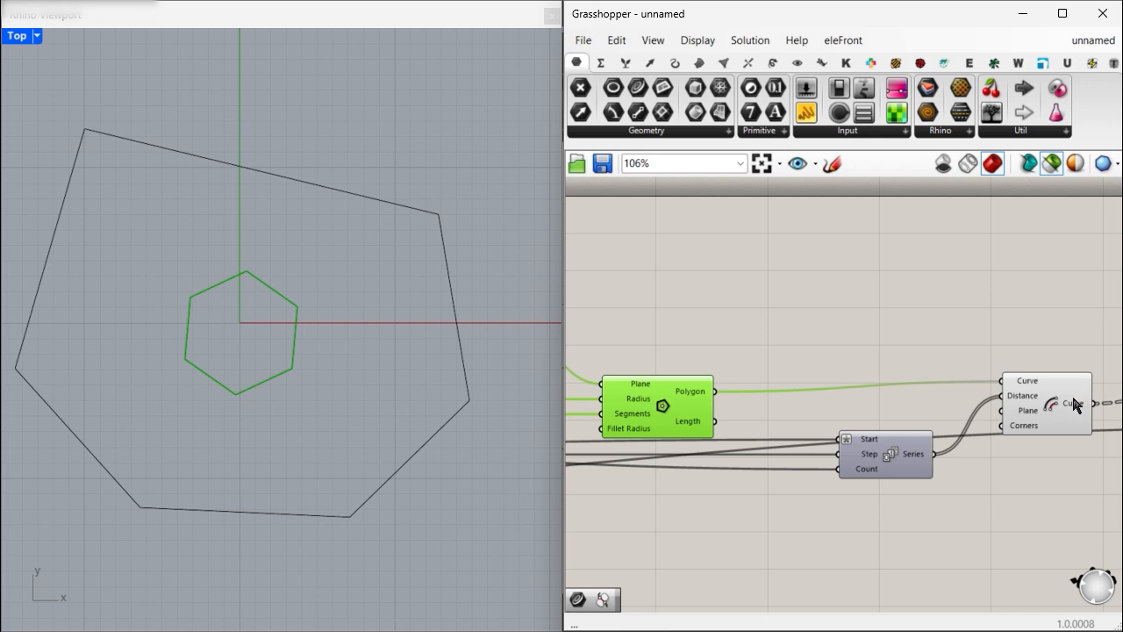
scroll(1071, 404, "down", 4)
right_click_drag(688, 380, 835, 414)
scroll(835, 414, "up", 5)
left_click(862, 388)
scroll(865, 394, "down", 3)
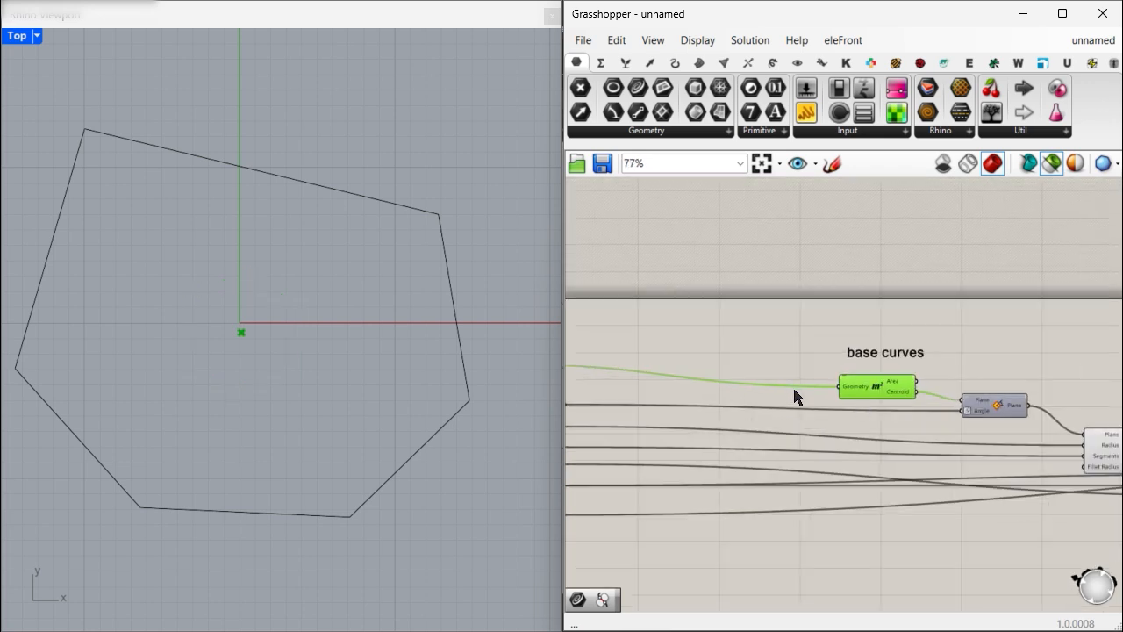
left_click(786, 392)
Connect the site curve relay to Trim with Region's Region input and route that wire through a second relay above the component.
scroll(789, 383, "down", 6)
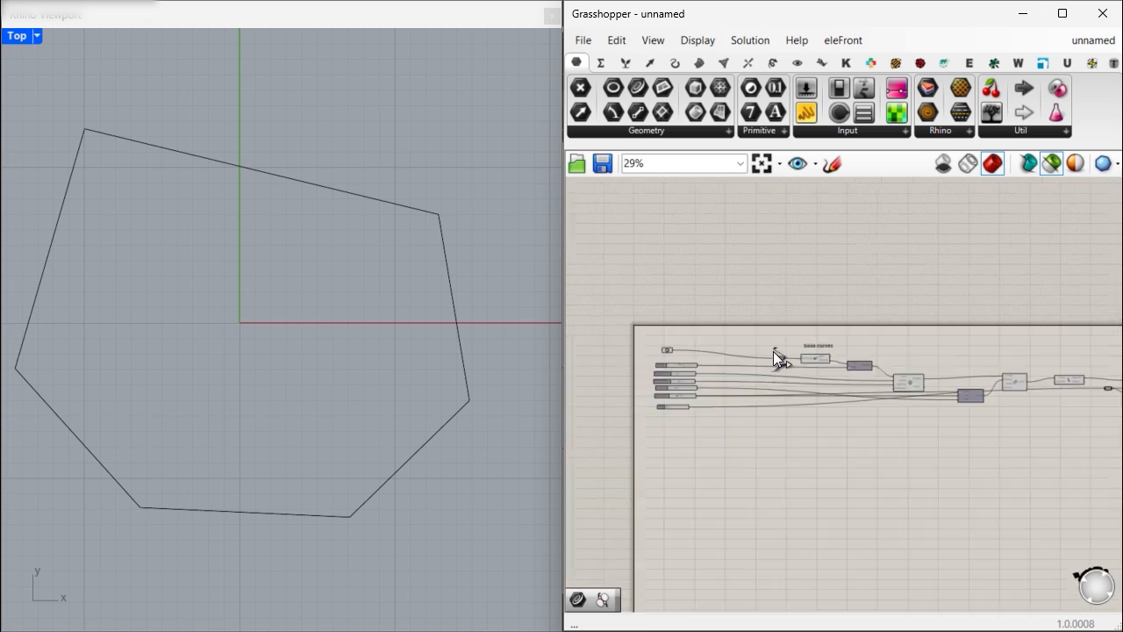
scroll(833, 388, "up", 2)
scroll(835, 393, "up", 6)
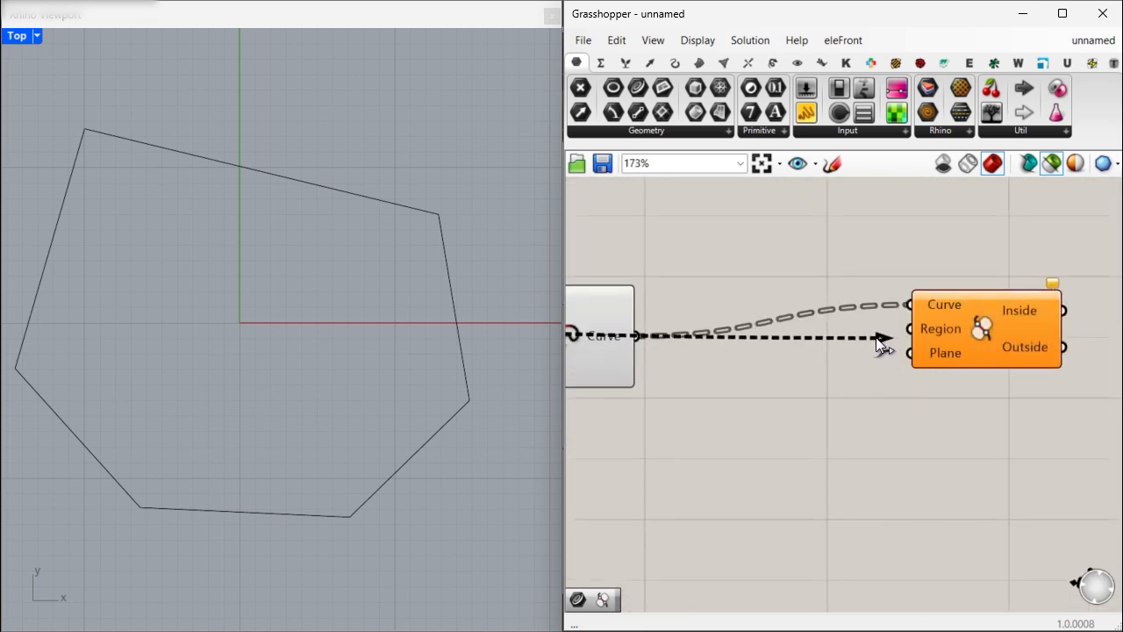
double_click(829, 329)
left_click_drag(829, 329, 796, 202)
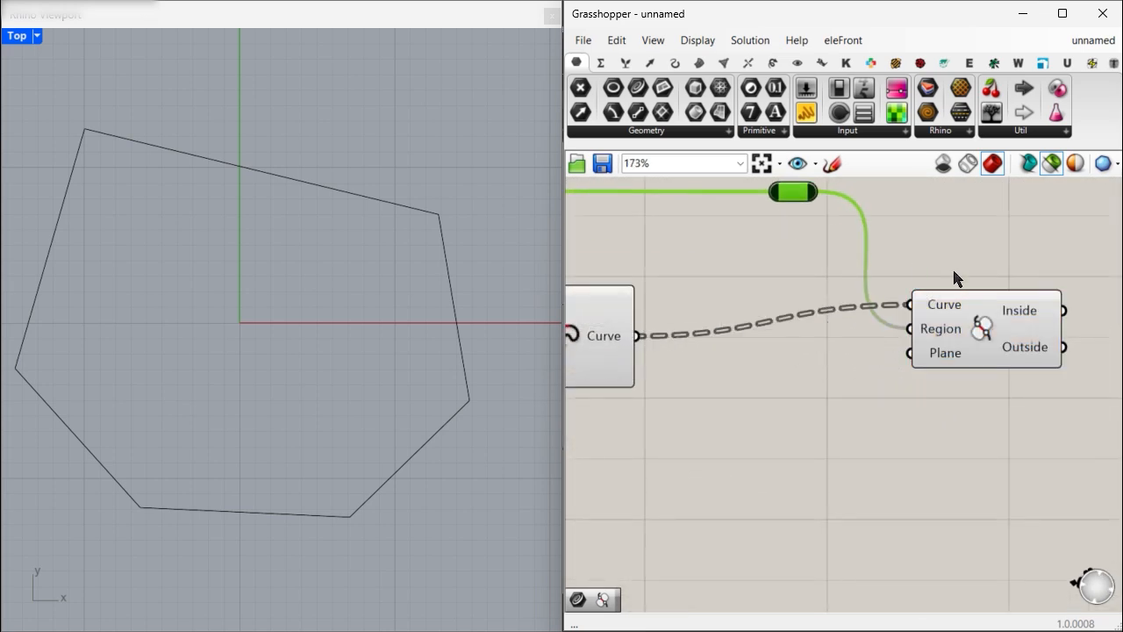
Add a Curve parameter beyond Trim with Region and connect the Inside output to it.
right_click_drag(960, 294, 760, 316)
double_click(984, 322)
type("curve")
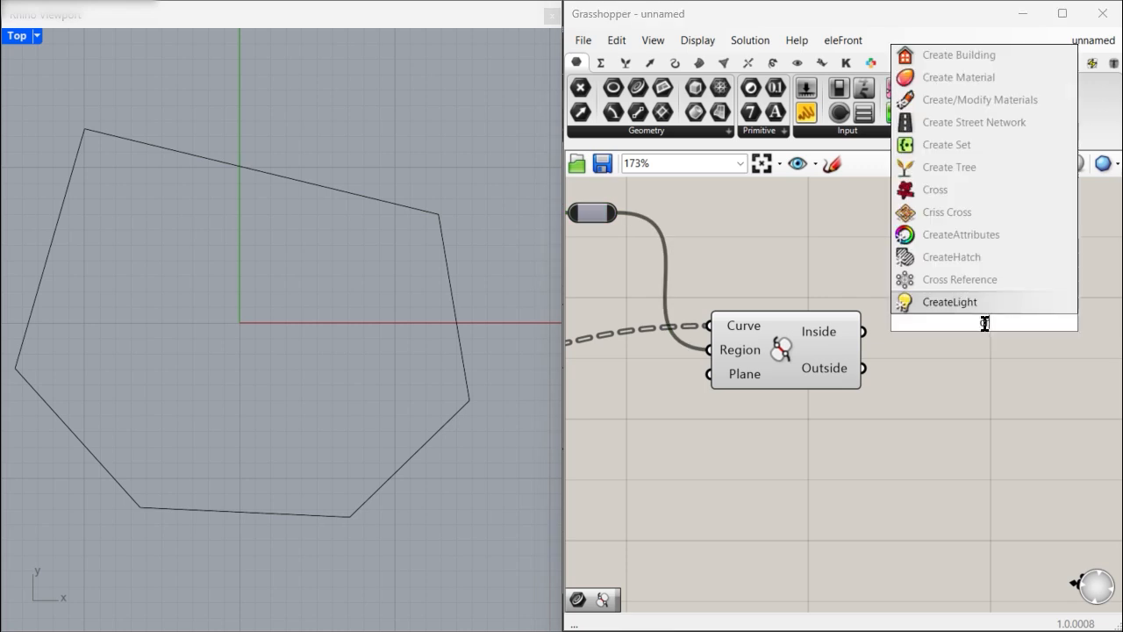
key("Return")
left_click_drag(863, 332, 1052, 286)
right_click_drag(995, 328, 882, 346)
left_click_drag(943, 306, 1032, 276)
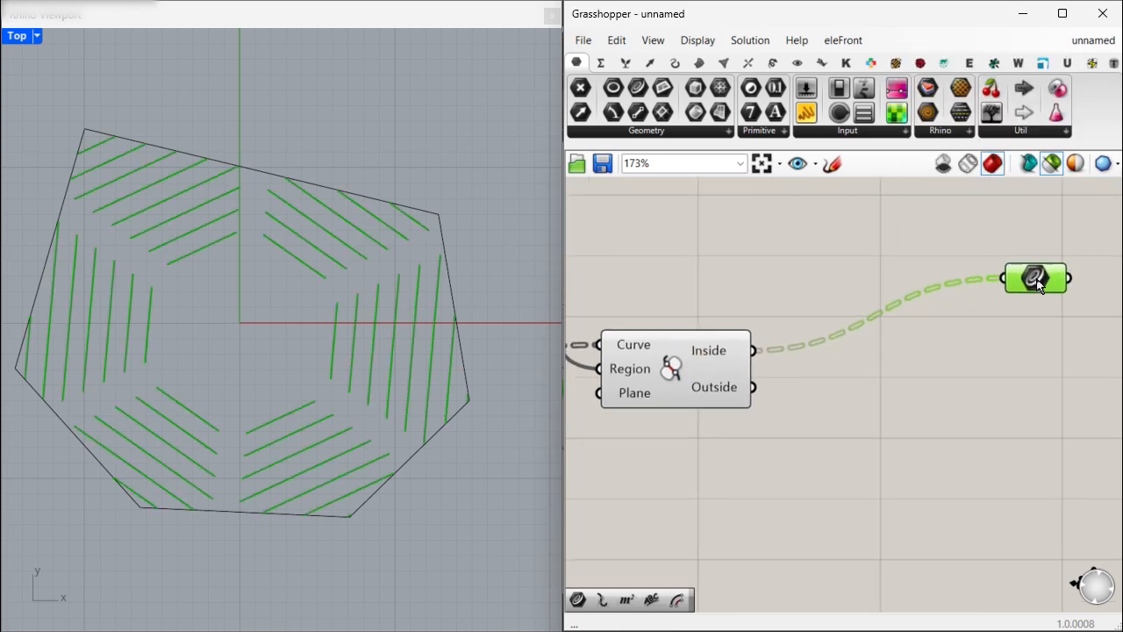
Rename the Curve parameter holding the trimmed inside curves "Chair crvs".
scroll(1000, 321, "down", 3)
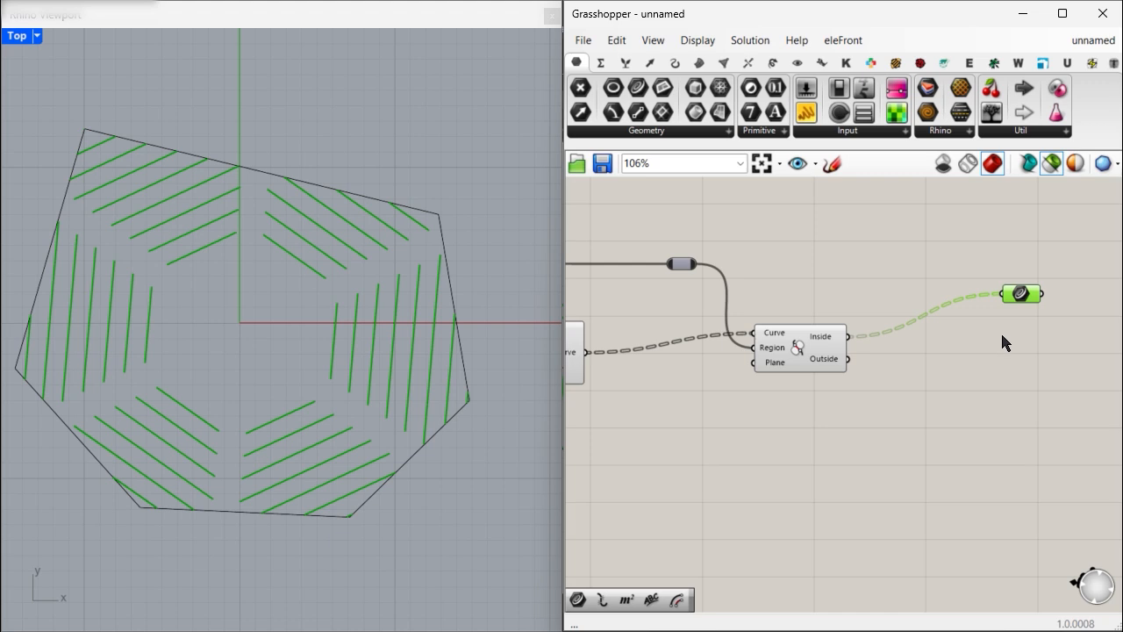
right_click_drag(1027, 291, 1028, 293)
right_click(1024, 298)
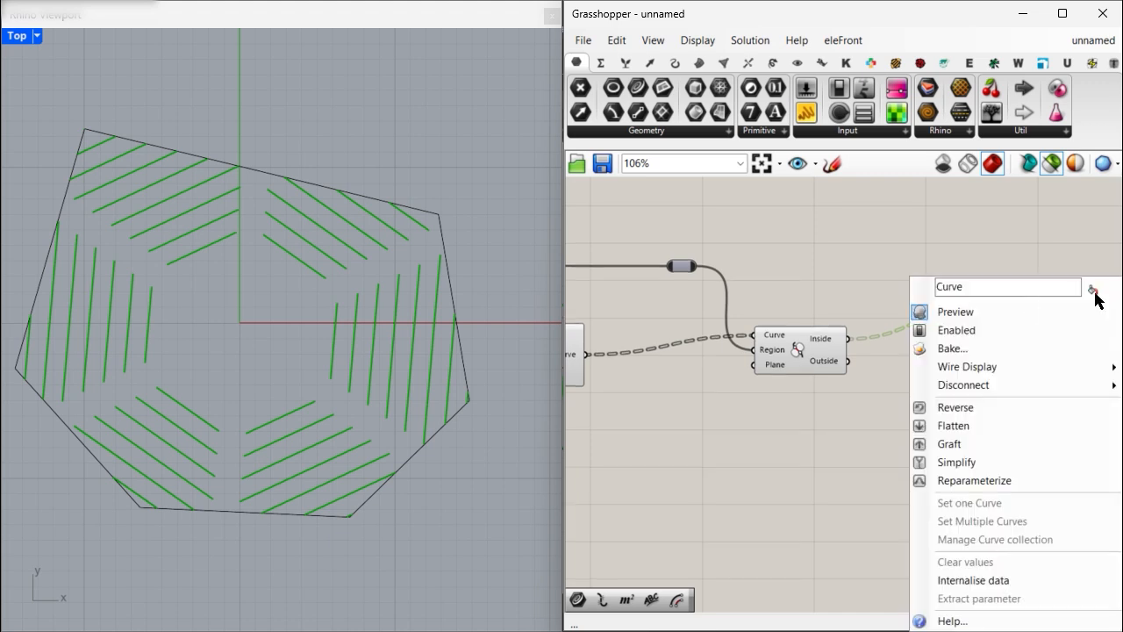
double_click(964, 290)
type("Chair crvs")
left_click(929, 234)
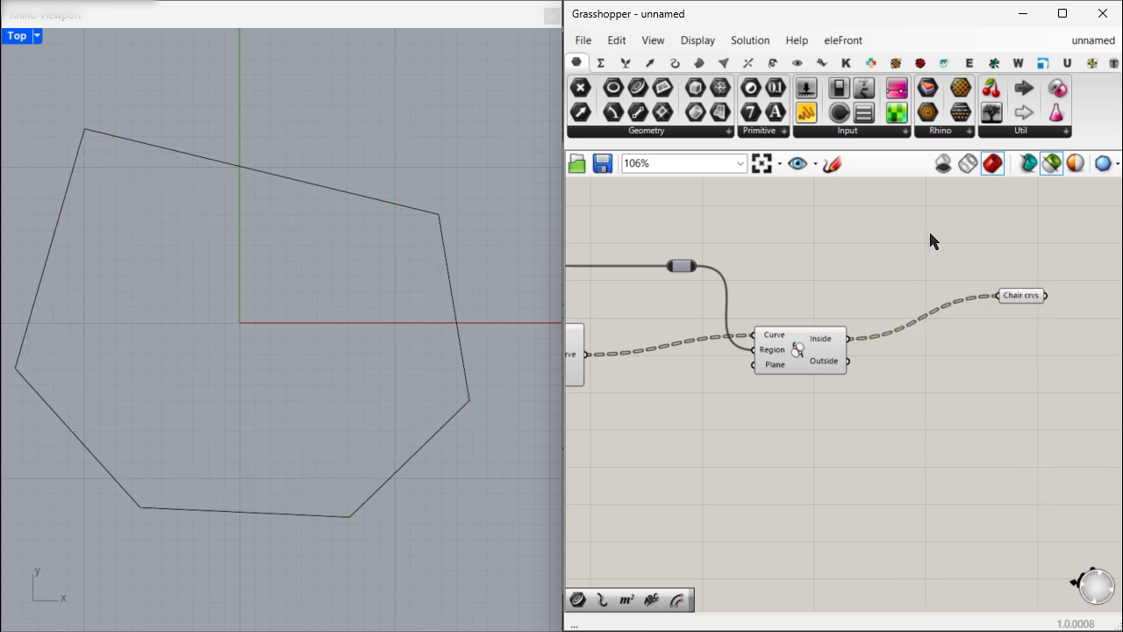
Place a copy of the Chair crvs parameter below the original.
left_click_drag(1019, 297, 1025, 439, "alt")
scroll(1018, 433, "down", 5)
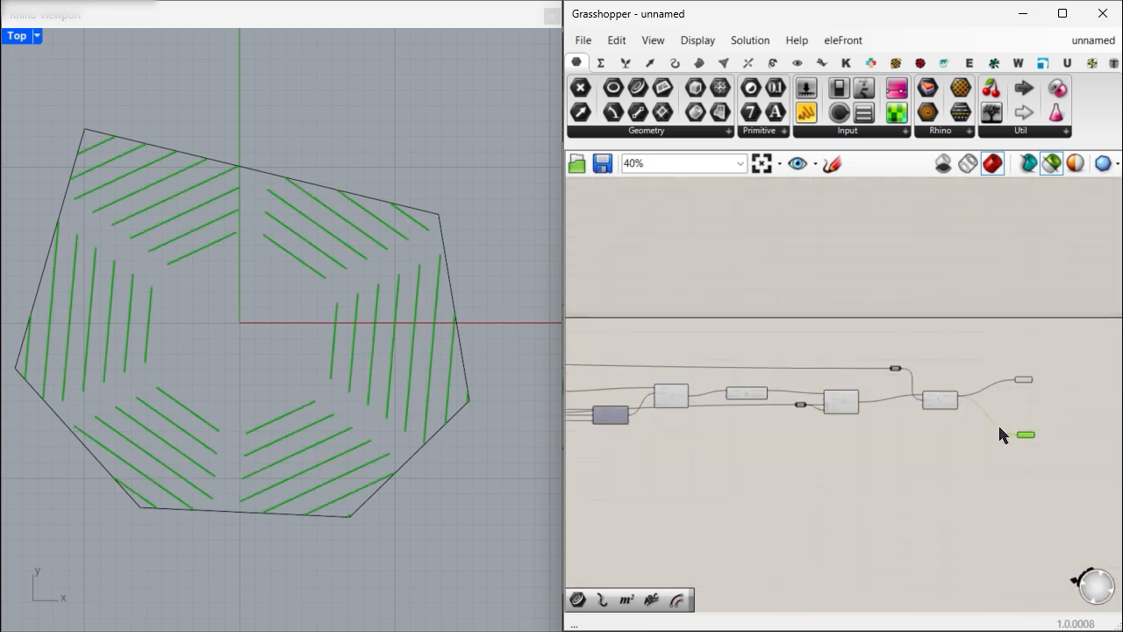
scroll(763, 404, "up", 7)
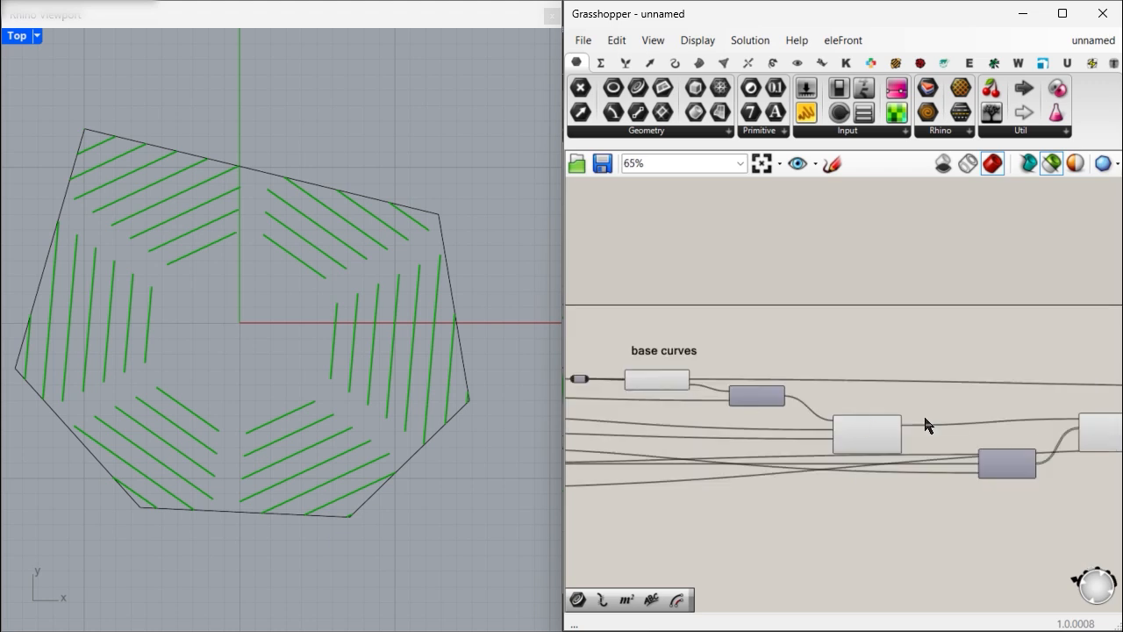
Connect the base polygon's output to the copied Curve parameter and rename that parameter "podum crvs".
left_click_drag(761, 400, 1016, 362)
scroll(811, 379, "down", 6)
scroll(982, 394, "up", 5)
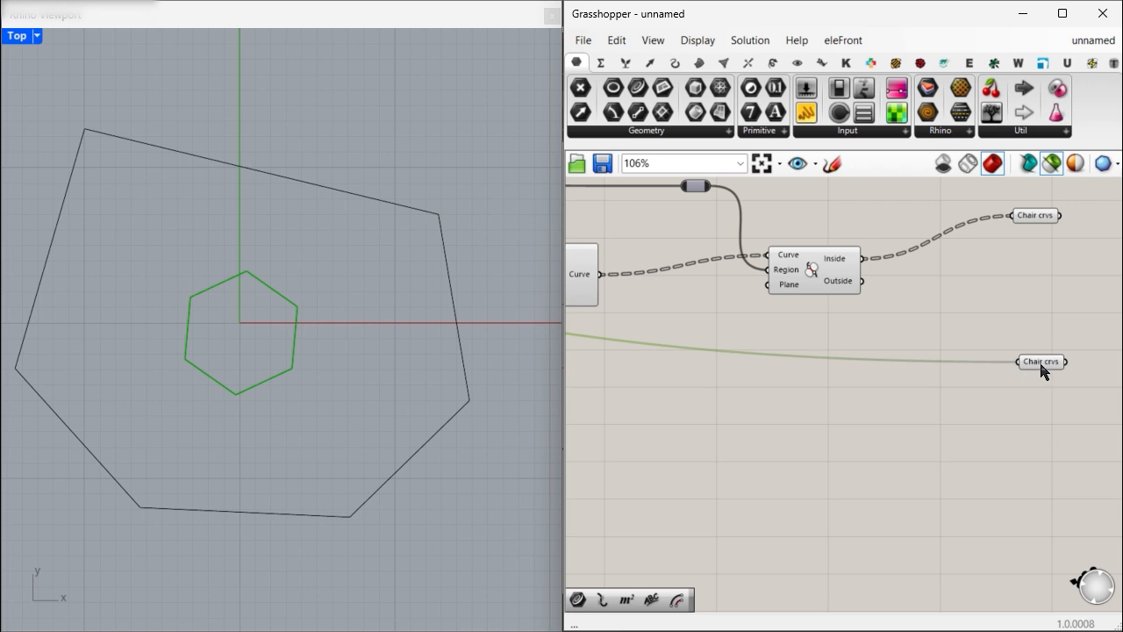
right_click(1042, 370)
double_click(954, 287)
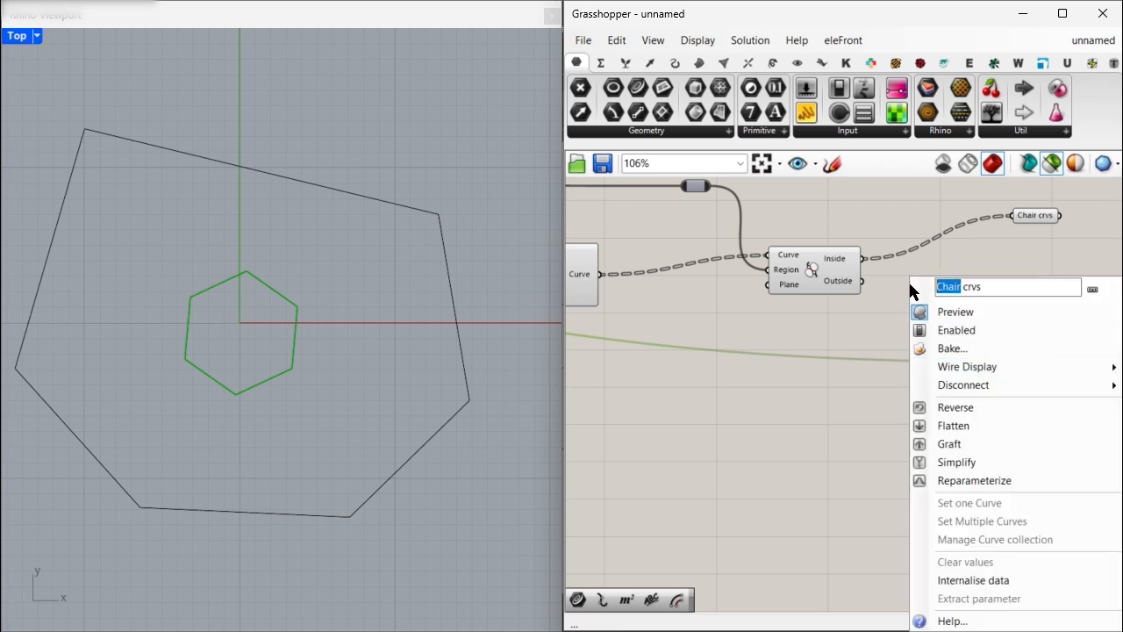
type("podum")
key("Return")
Insert a relay on the podum crvs wire and place it below and just beyond the Polygon component.
scroll(962, 395, "down", 5)
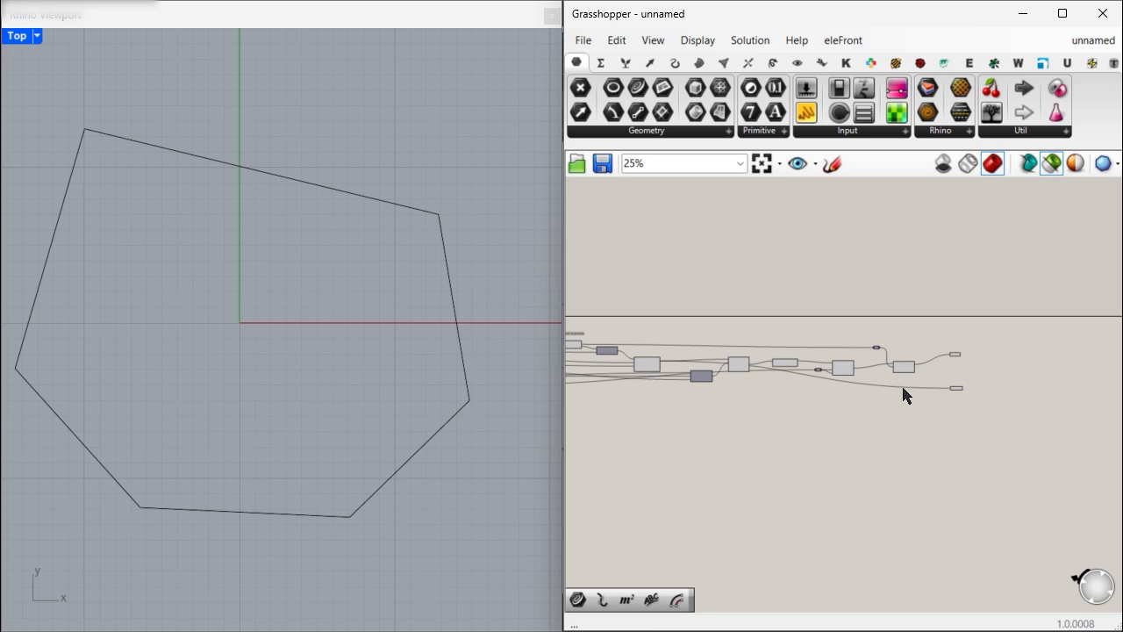
double_click(903, 388)
mouse_move(903, 389)
left_mouse_down()
mouse_move(674, 400)
mouse_move(921, 387)
left_mouse_up()
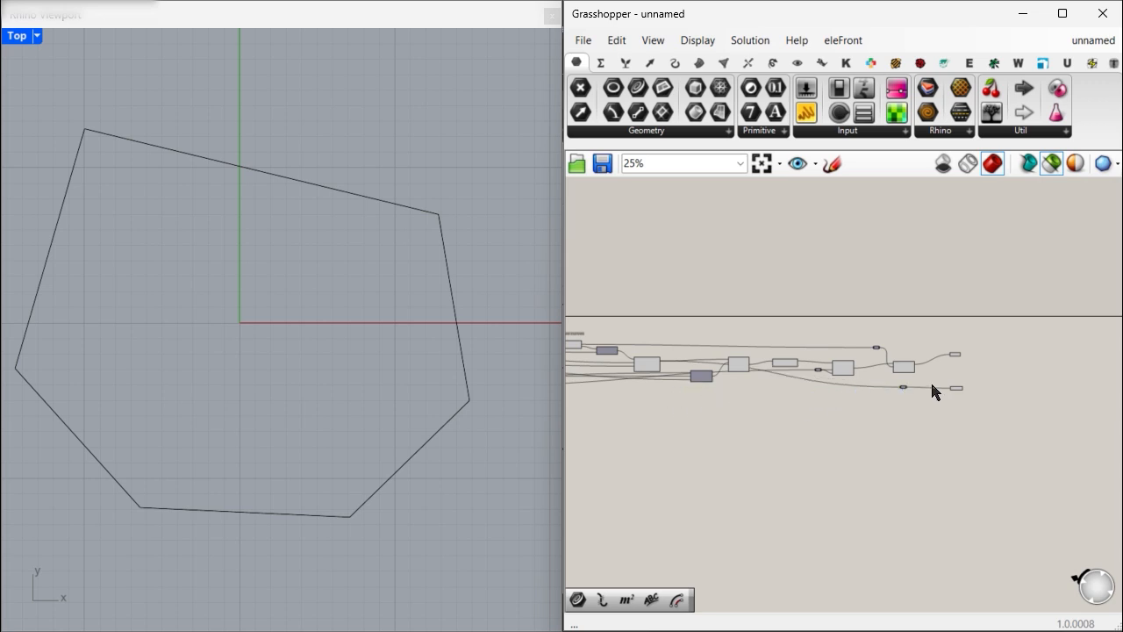
scroll(890, 384, "up", 2)
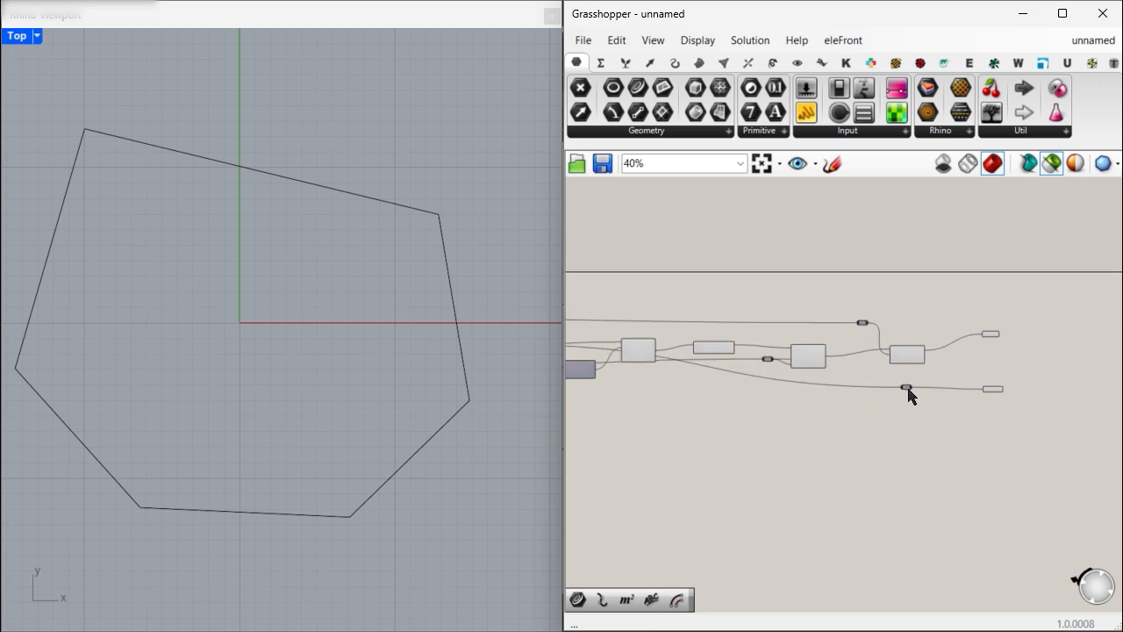
left_click_drag(907, 389, 768, 411)
scroll(746, 452, "down", 3)
scroll(615, 431, "up", 5)
scroll(722, 430, "up", 2)
scroll(737, 399, "down", 4)
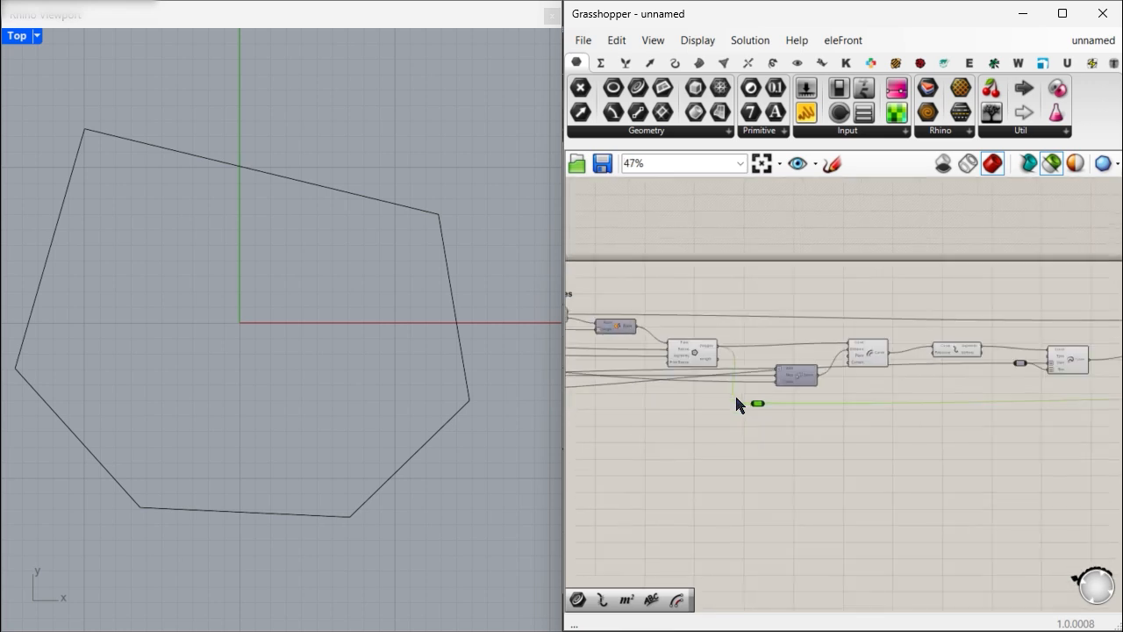
right_click_drag(1023, 410, 970, 419)
Group the processing components from the site curve relay through the Chair crvs and podum crvs parameters.
scroll(974, 421, "down", 5)
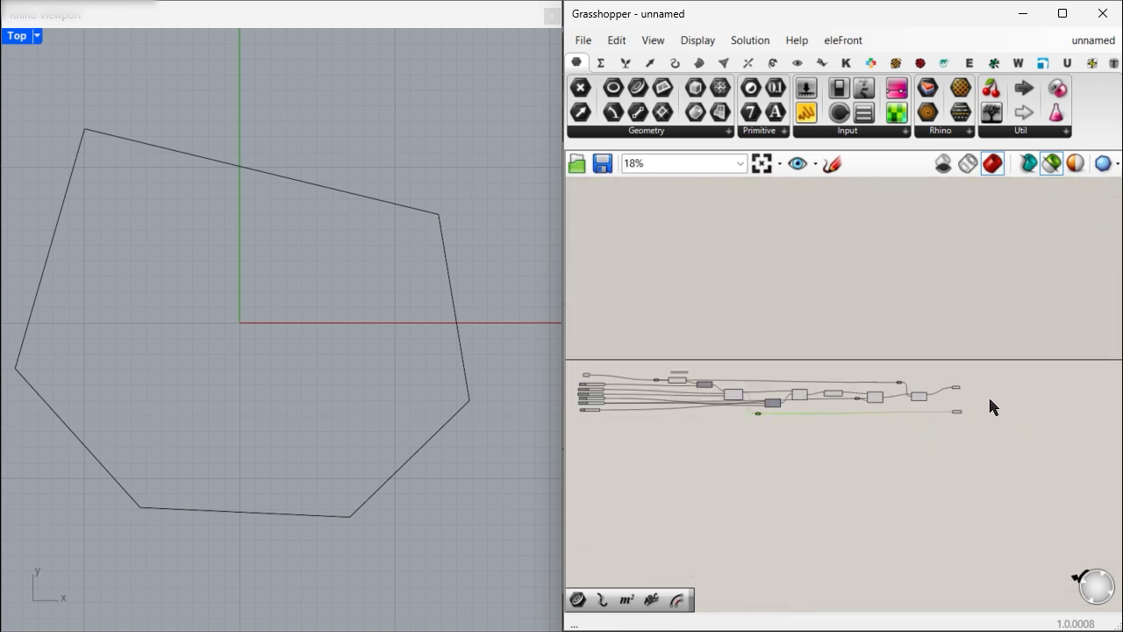
left_click_drag(1000, 361, 681, 444)
key("ctrl+g")
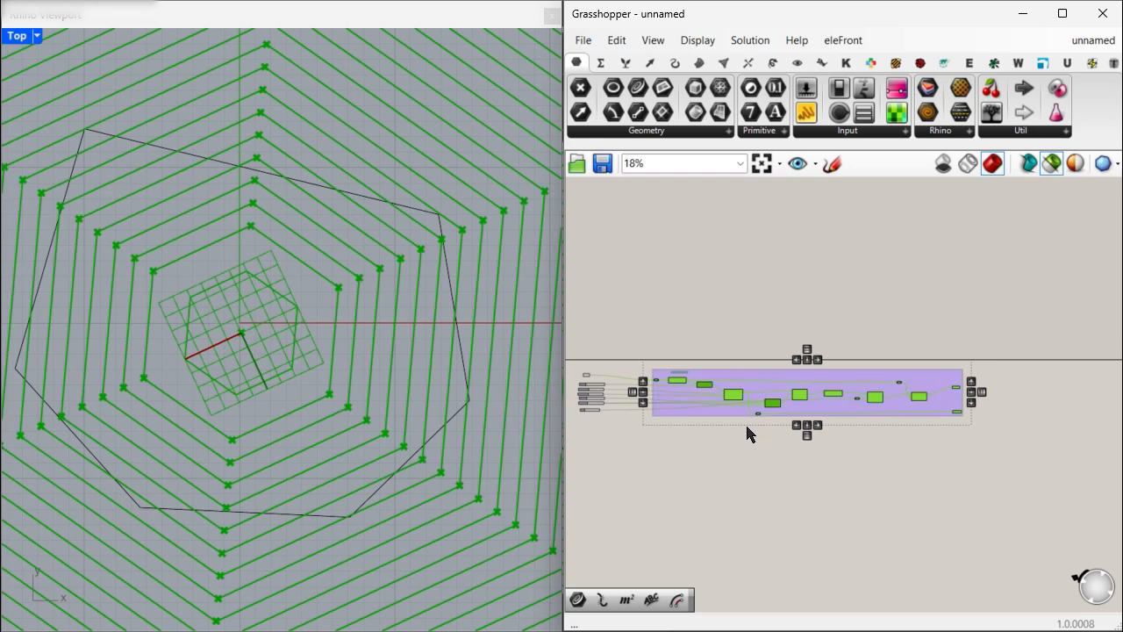
left_click(747, 427)
Group the site curve parameter and all the number sliders as a separate inputs group.
right_click_drag(607, 400, 828, 424)
scroll(827, 423, "up", 4)
left_click_drag(842, 358, 764, 479)
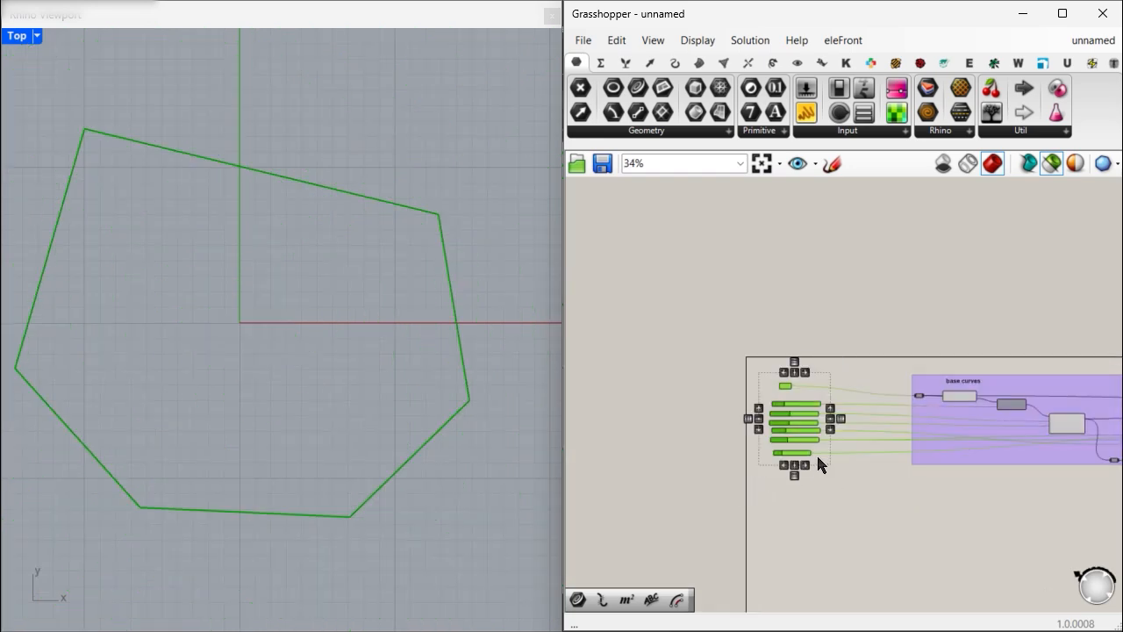
key("ctrl+g")
left_click(832, 466)
Turn off the selected-objects-only preview mode and hide the preview of the Explode component.
scroll(829, 452, "up", 5)
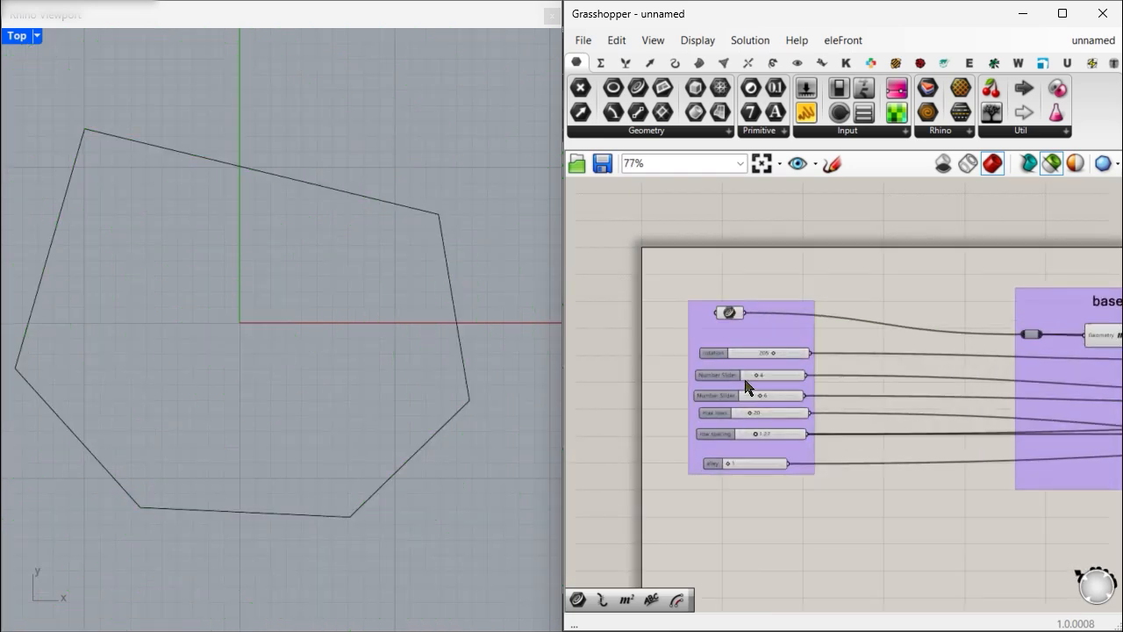
left_click(1053, 165)
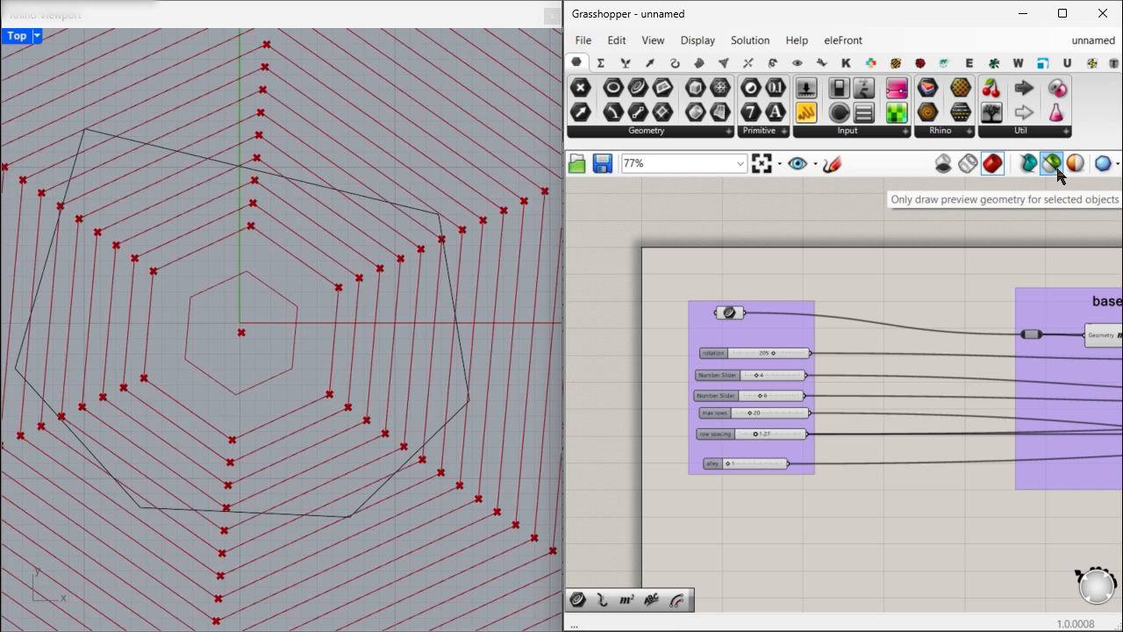
scroll(767, 414, "down", 5)
scroll(786, 413, "up", 7)
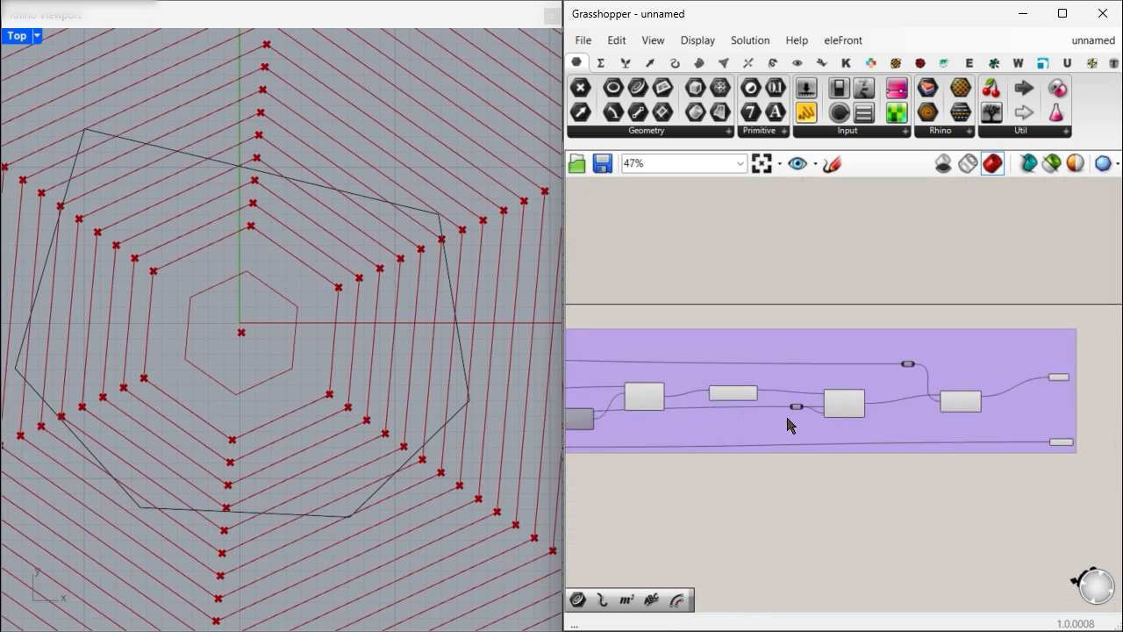
right_click_drag(725, 397, 810, 396)
left_click(808, 394)
key("ctrl+q")
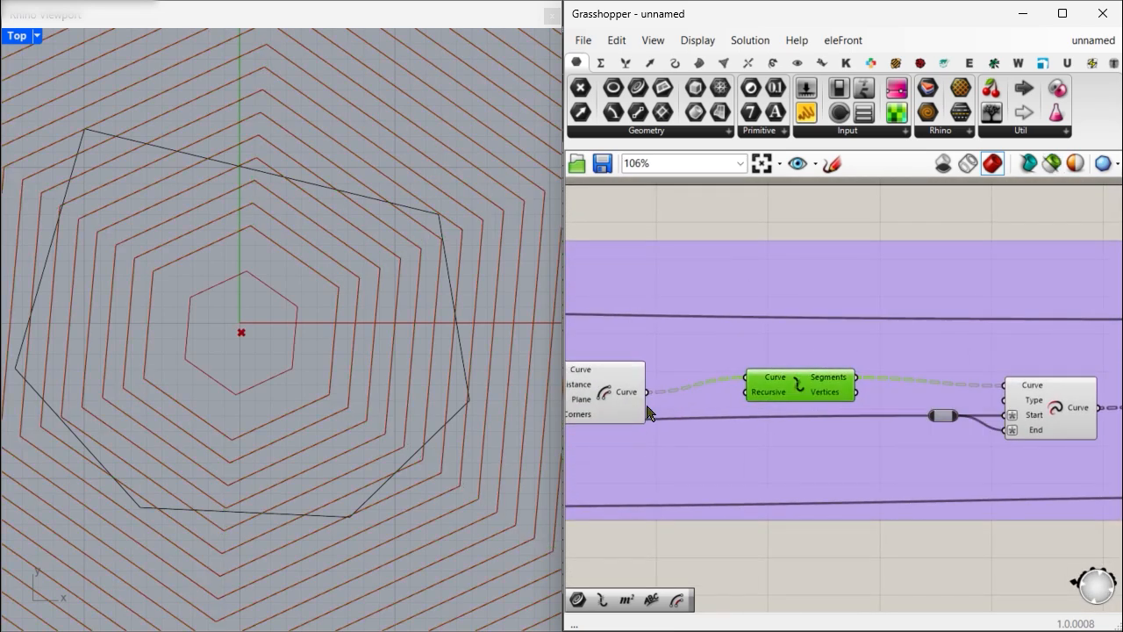
Hide the intermediate previews of the Offset Curve and Extend Curve components, then check the Chair crvs and podum crvs outputs.
right_click_drag(640, 422, 742, 422)
left_click(694, 399)
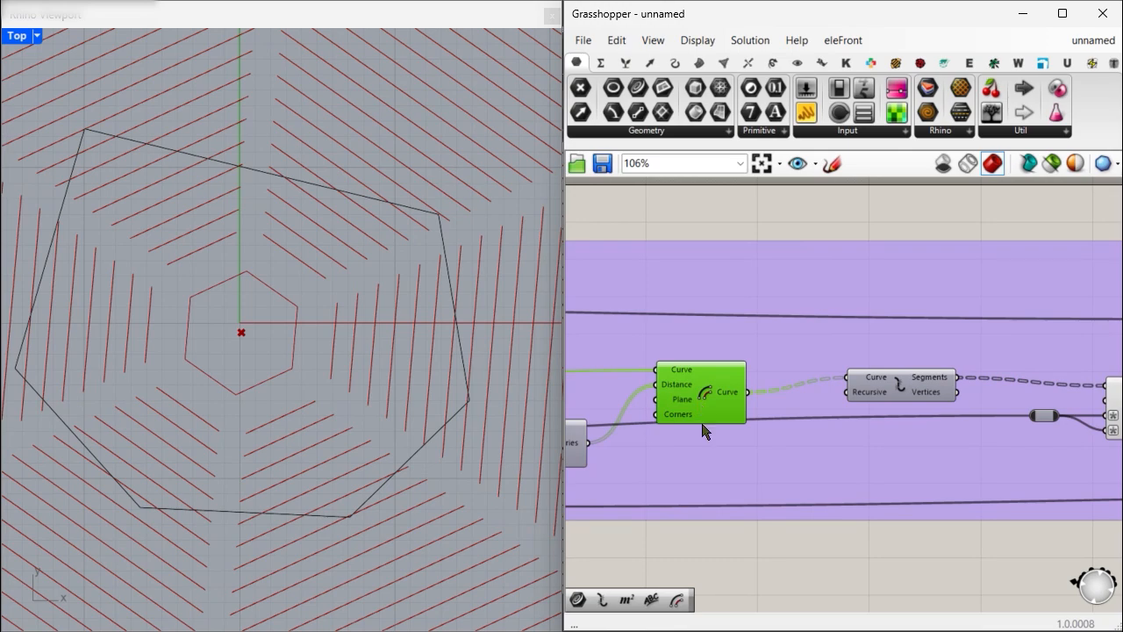
scroll(889, 419, "down", 2)
scroll(891, 418, "up", 2)
left_click(891, 419)
right_click_drag(890, 419, 751, 422)
left_click(923, 427)
key("ctrl+q")
right_click_drag(966, 421, 816, 421)
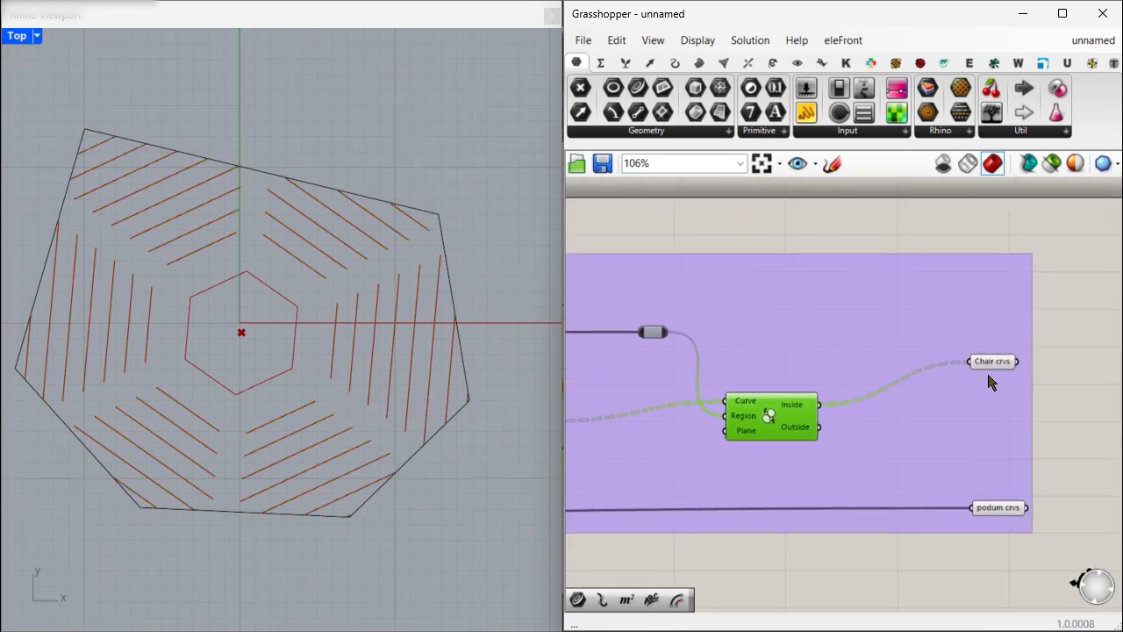
left_click(992, 361)
left_click(997, 508)
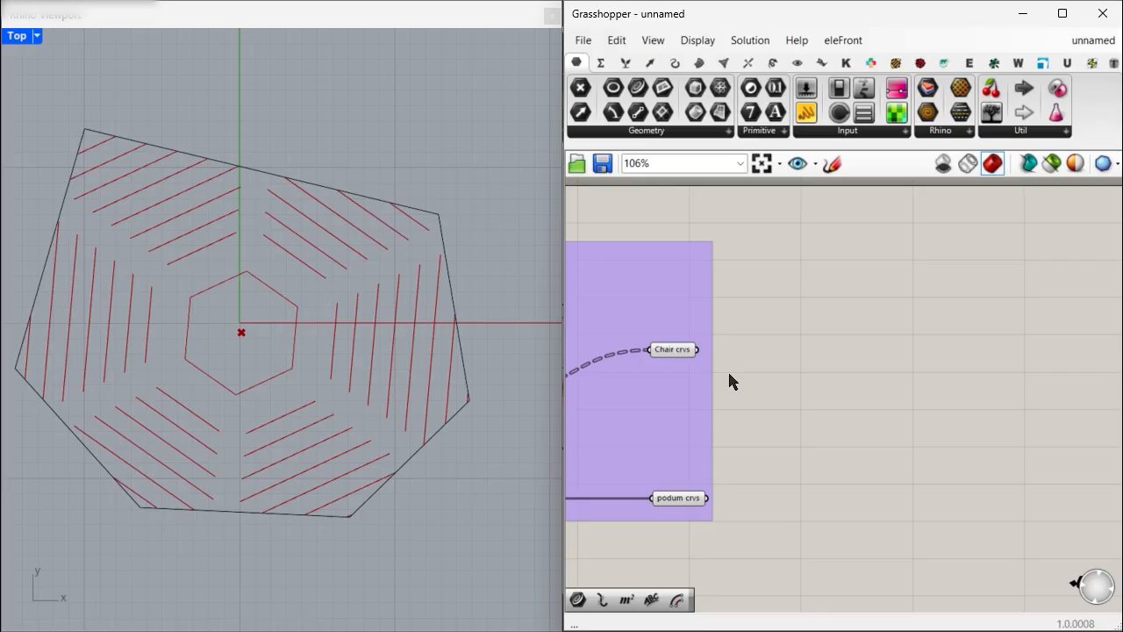
right_click_drag(728, 377, 816, 409)
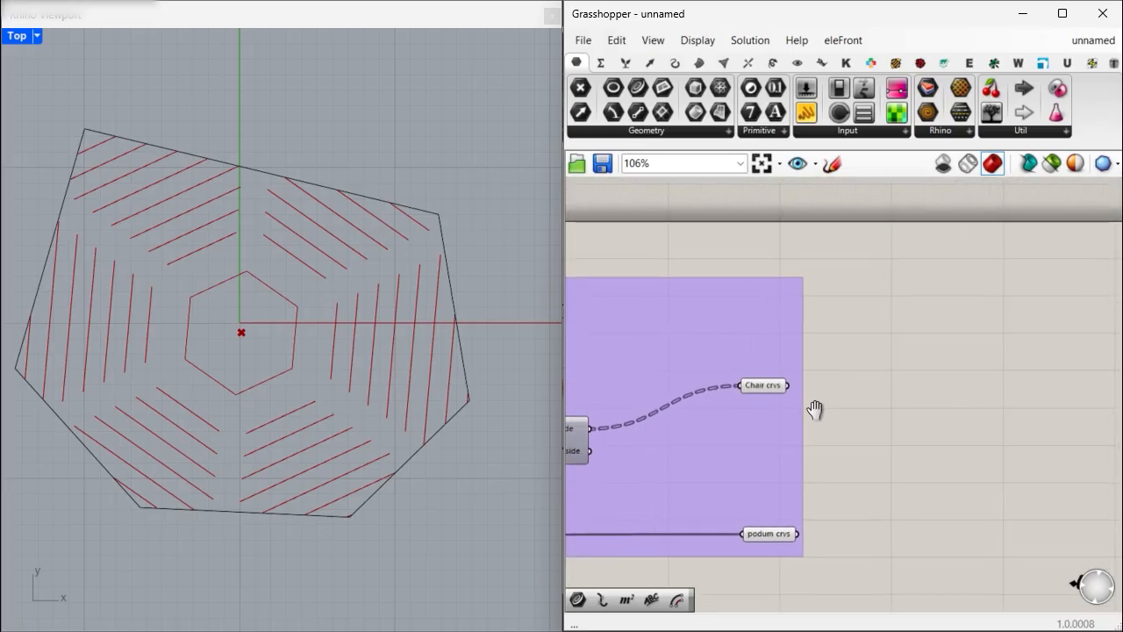
Move the site curve away from the origin toward negative X and positive Y in the Rhino viewport.
scroll(220, 314, "up", 3)
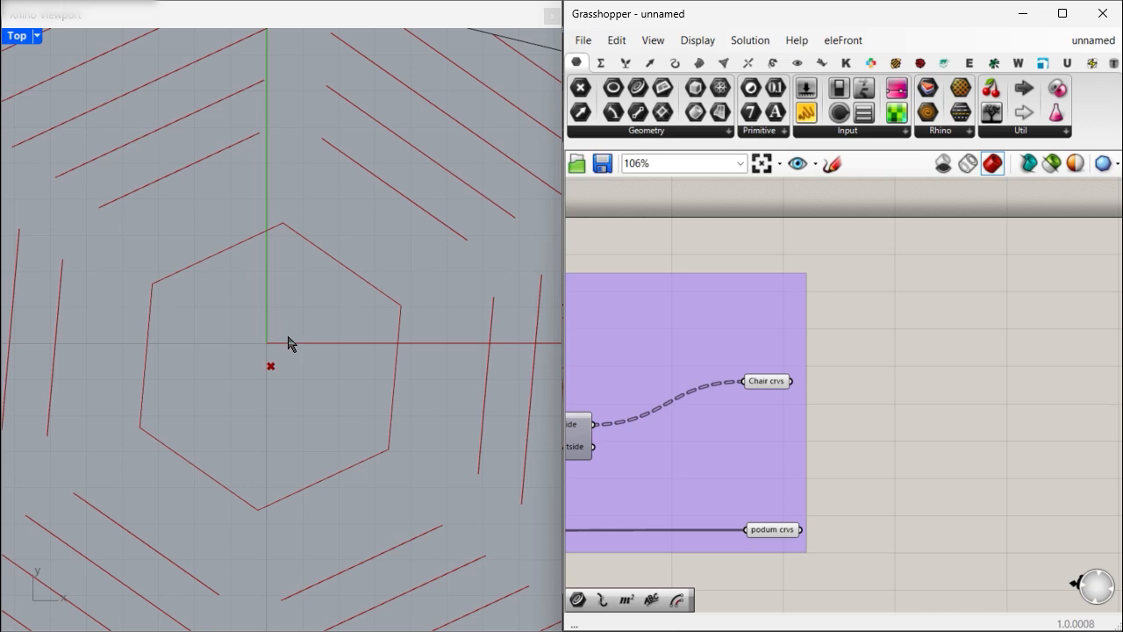
scroll(288, 342, "down", 6)
left_click(433, 341)
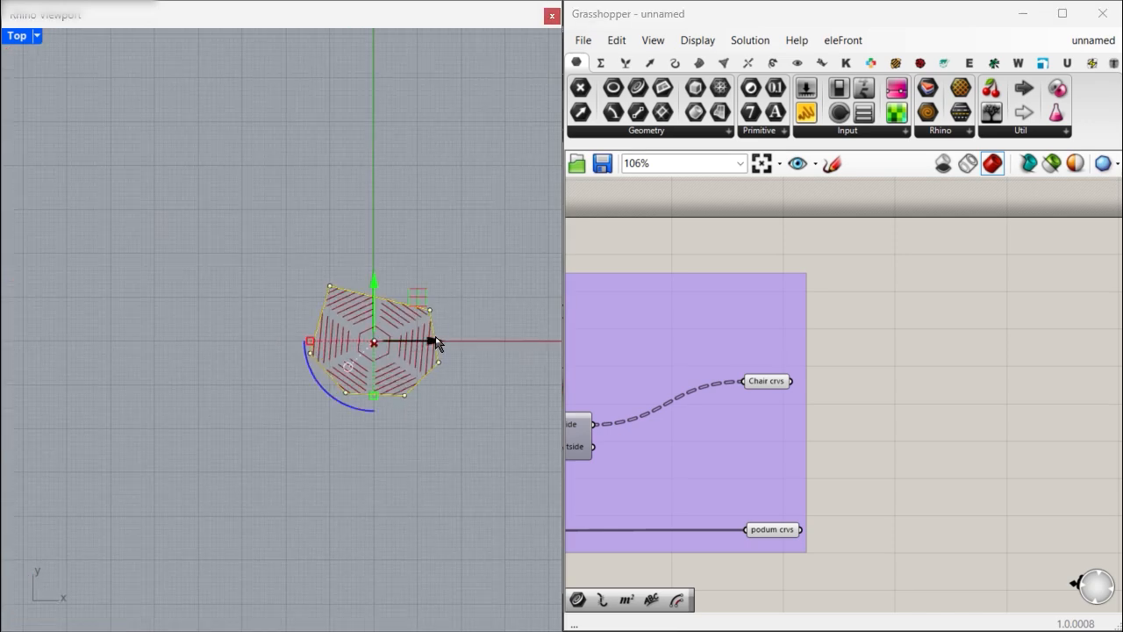
left_click_drag(422, 297, 291, 194)
left_click(456, 249)
scroll(402, 328, "up", 2)
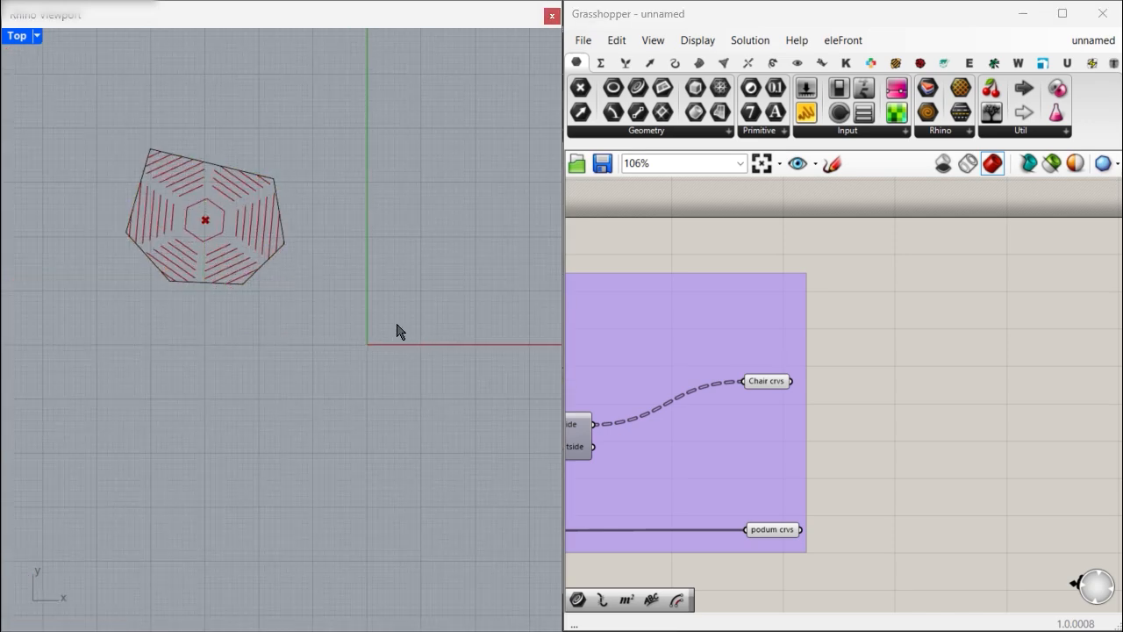
Add a Brep parameter beyond the processing group and reference the chair model at the origin in it.
scroll(379, 351, "up", 10)
right_click_drag(377, 367, 329, 261, "ctrl+shift")
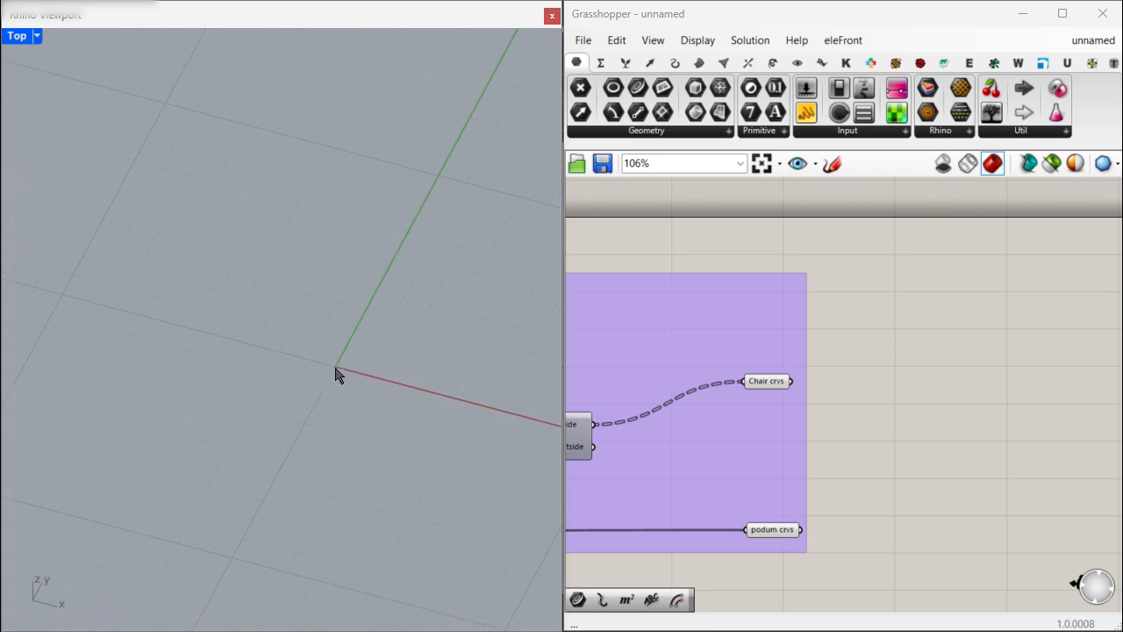
right_click_drag(336, 373, 322, 364, "ctrl+shift")
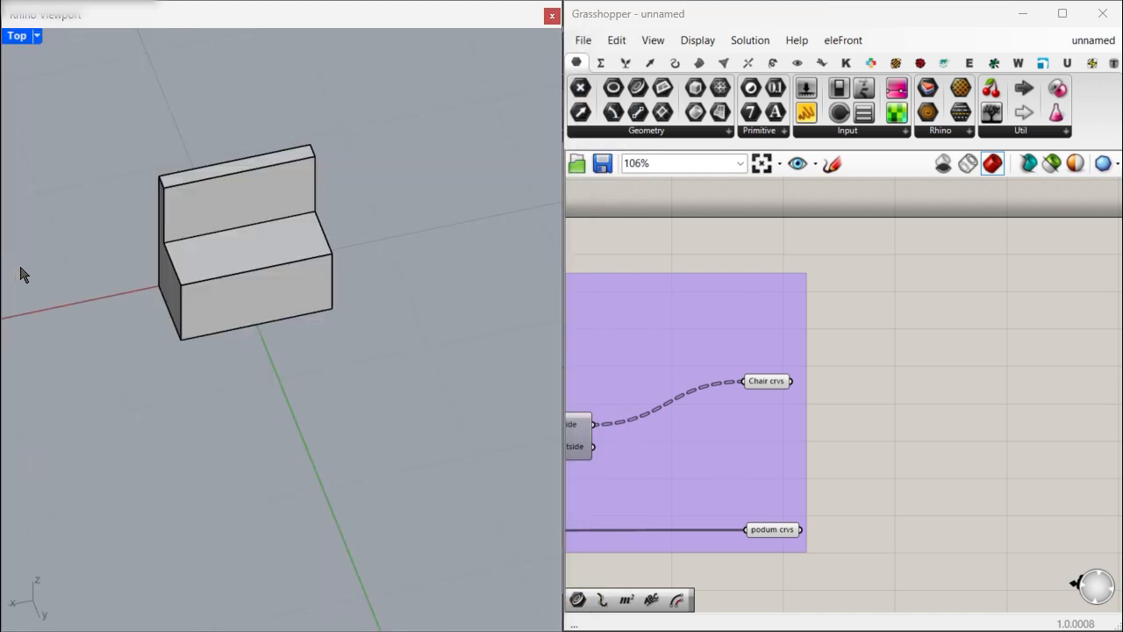
right_click_drag(967, 352, 832, 392)
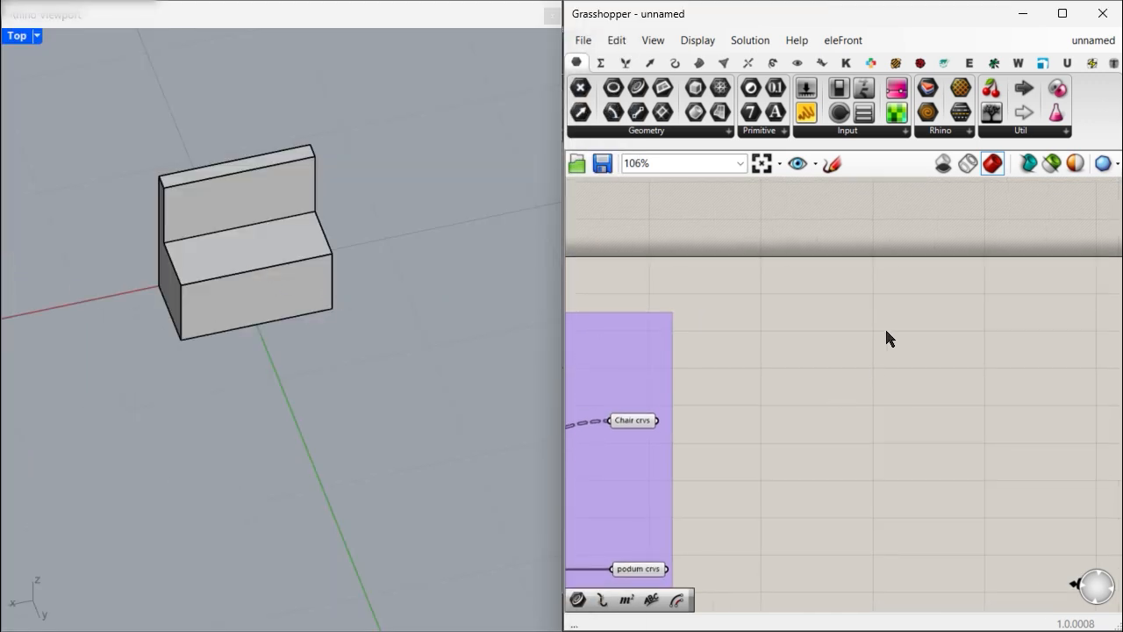
double_click(886, 333)
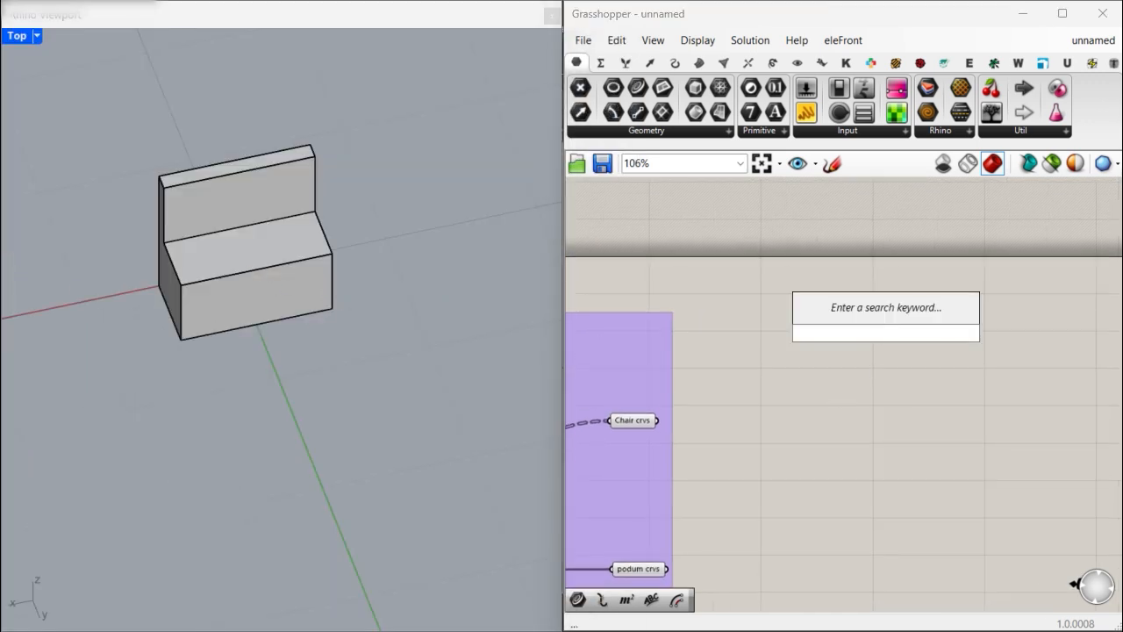
type("brep")
left_click(872, 318)
right_click(885, 331)
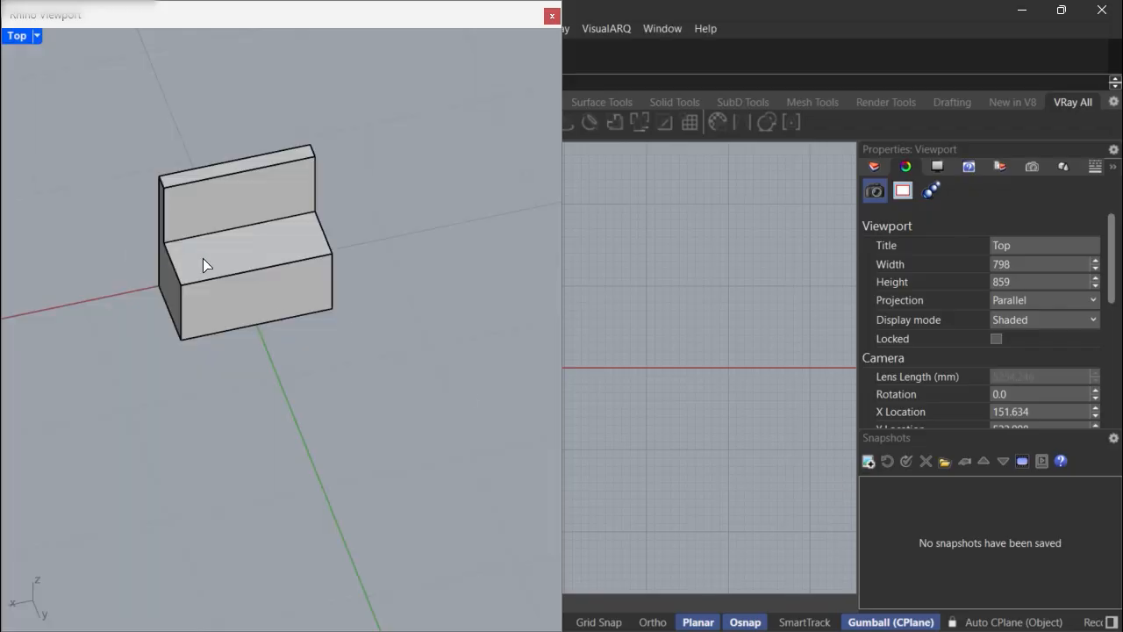
left_click(203, 260)
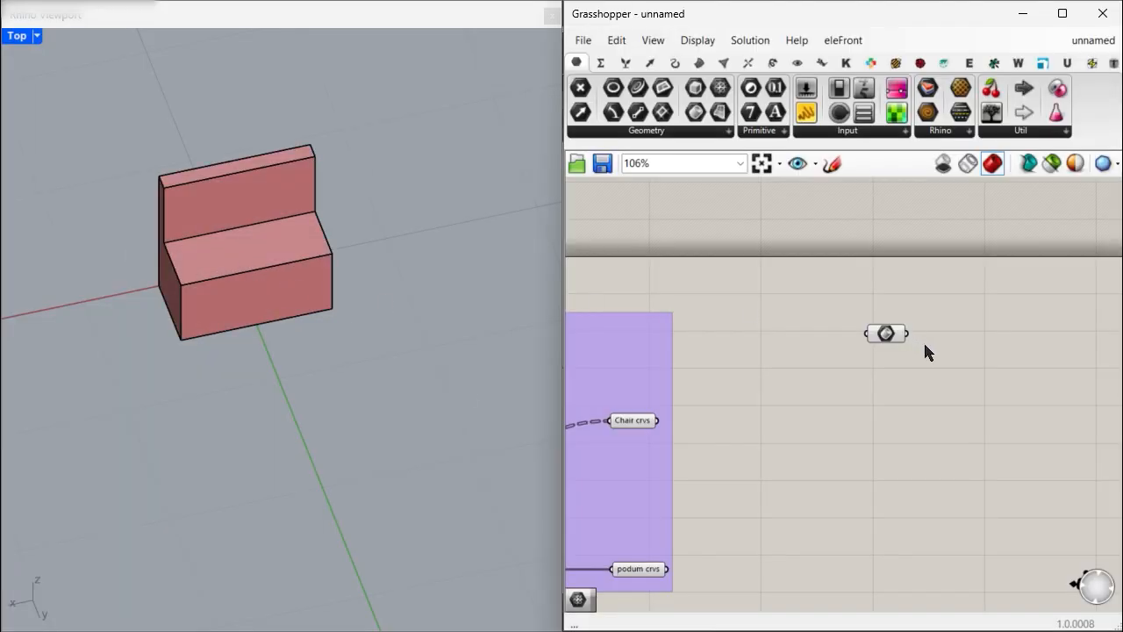
Add a Model Block Definition component beside the Brep parameter and connect the Brep to its Objects input.
right_click_drag(927, 351, 749, 373)
double_click(860, 356)
type("bloc")
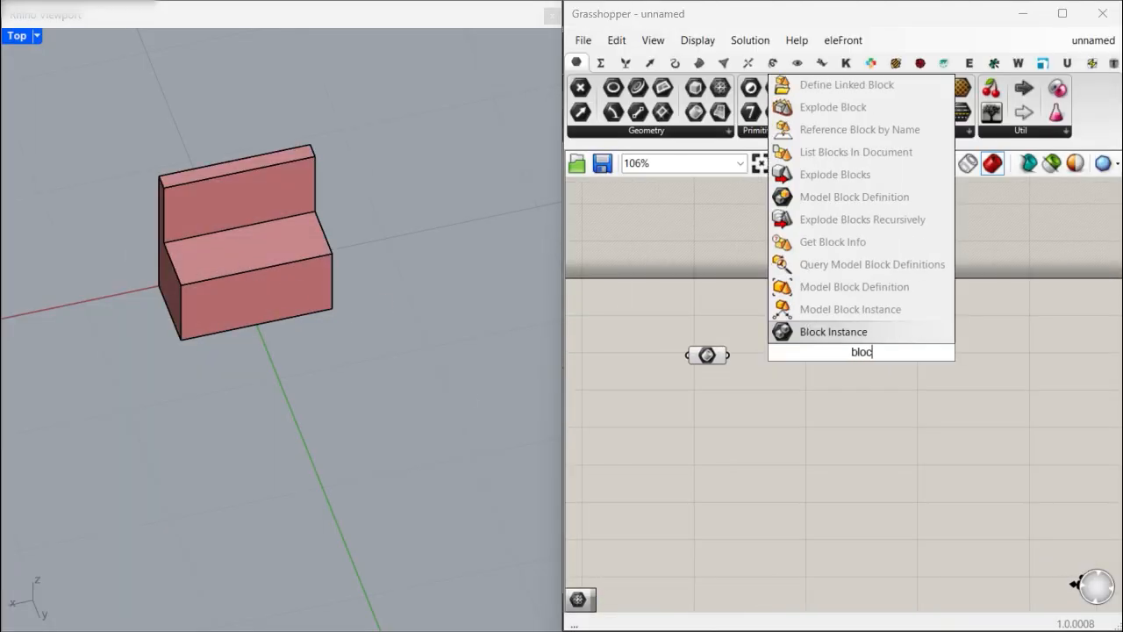
type("k defini")
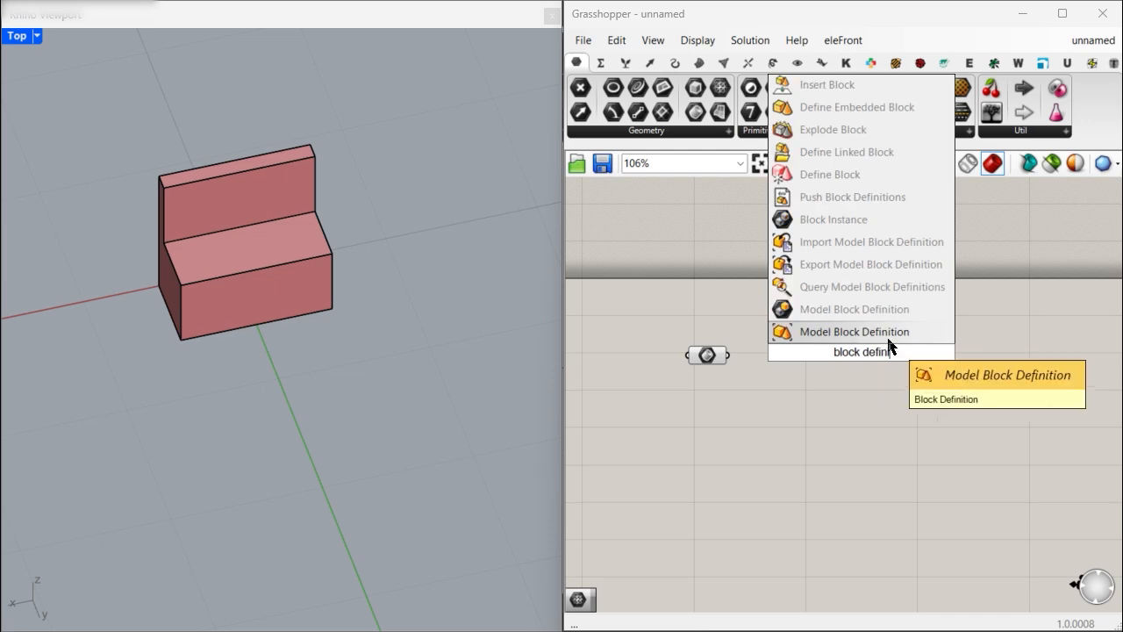
left_click(880, 334)
scroll(808, 366, "up", 3)
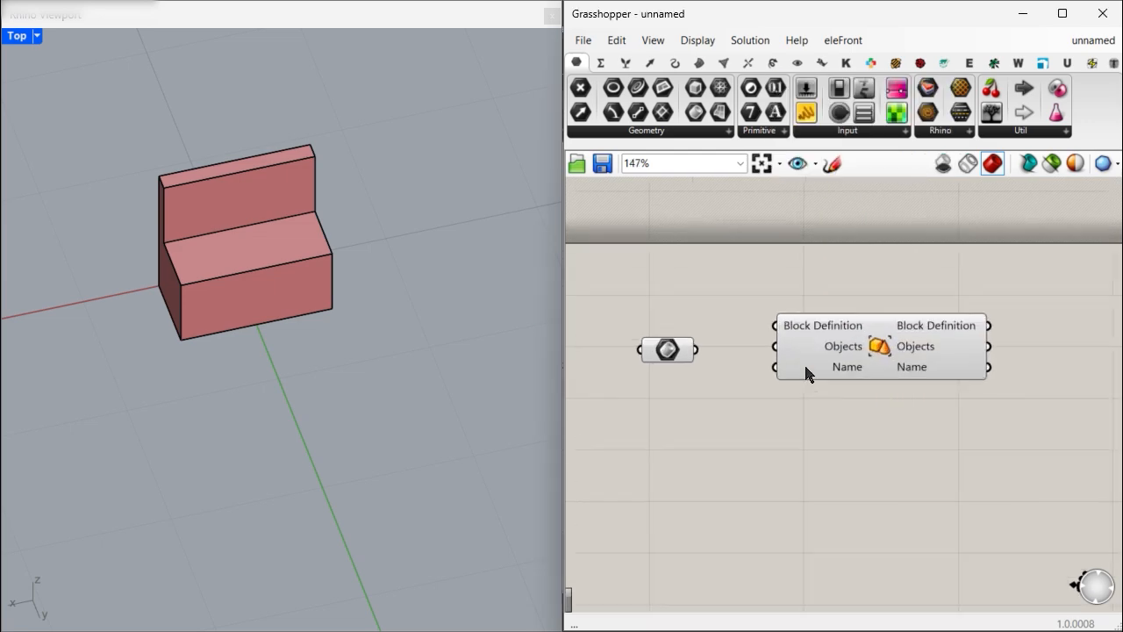
left_click_drag(765, 311, 769, 317)
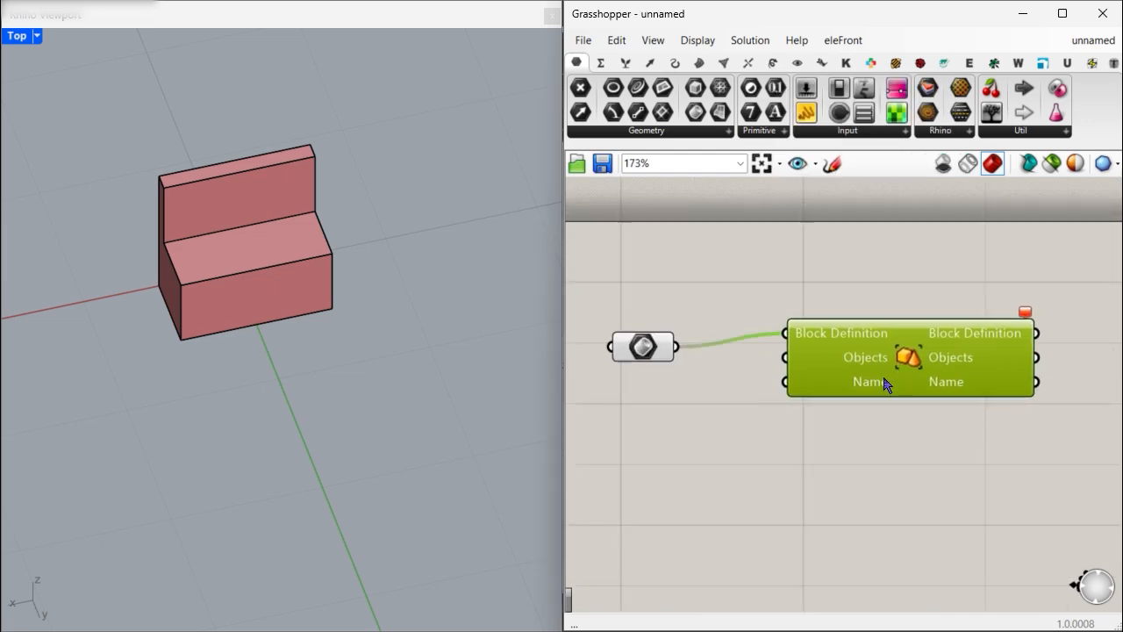
key("ctrl+z")
left_click_drag(680, 344, 774, 339)
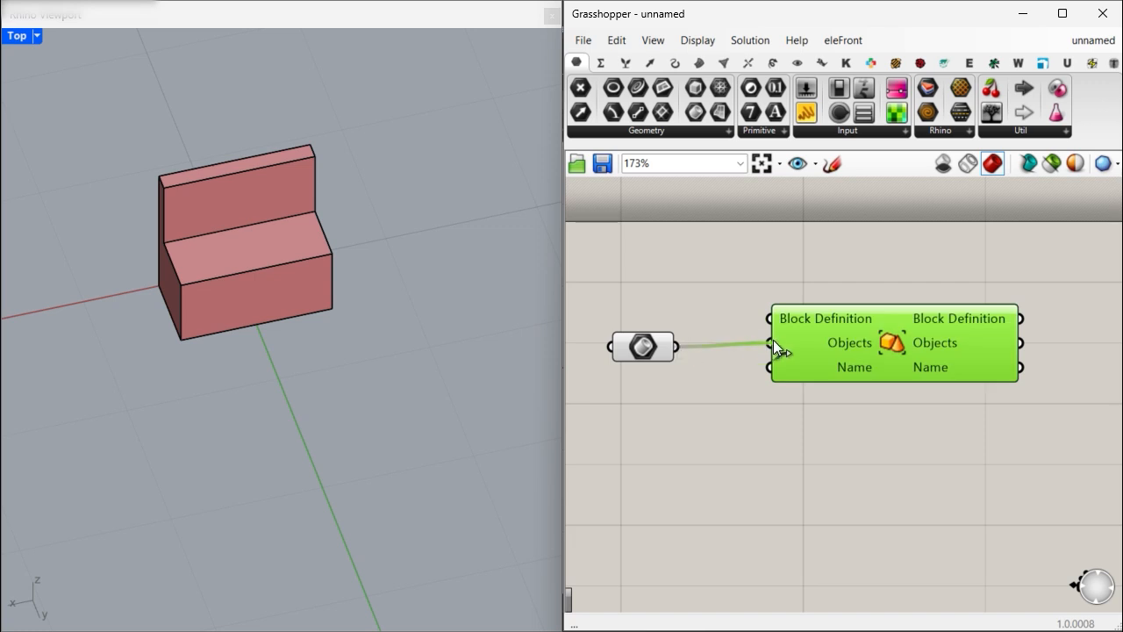
Add a panel containing "chair" below the Brep parameter and connect it to the block definition's Name input.
double_click(683, 428)
type("//ch")
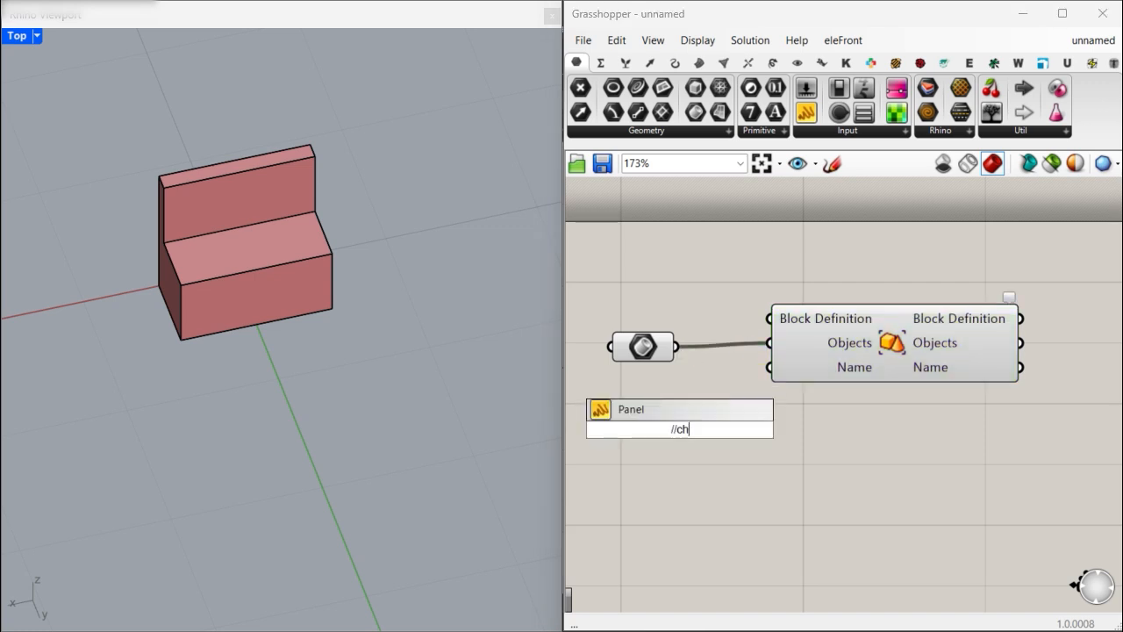
type("aar")
key("BackSpace")
key("BackSpace")
type("ir")
key("Return")
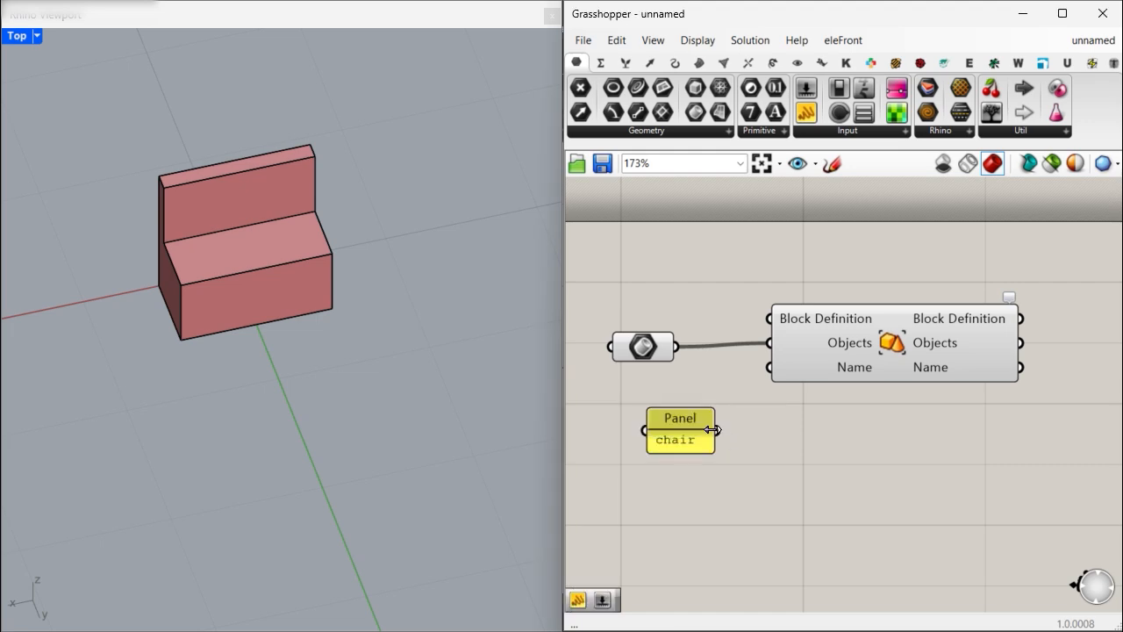
left_click_drag(703, 438, 744, 381)
left_click_drag(670, 409, 774, 370)
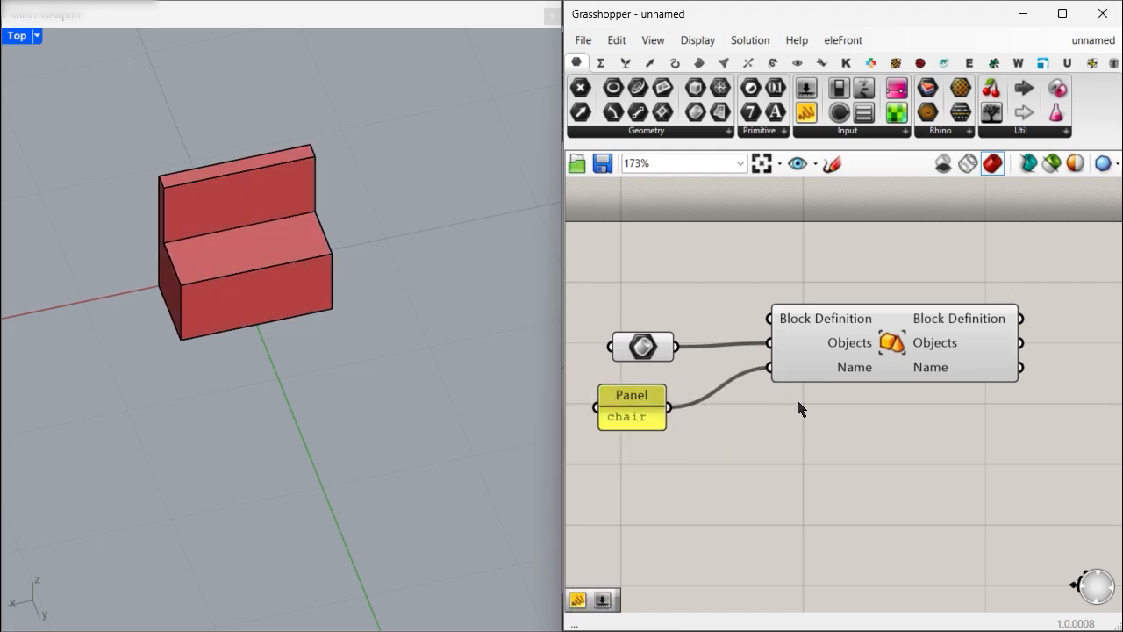
Internalise the chair geometry in the Brep parameter and remove the original chair from the Rhino model.
right_click(638, 353)
left_click(689, 580)
left_click(301, 286)
key("Escape")
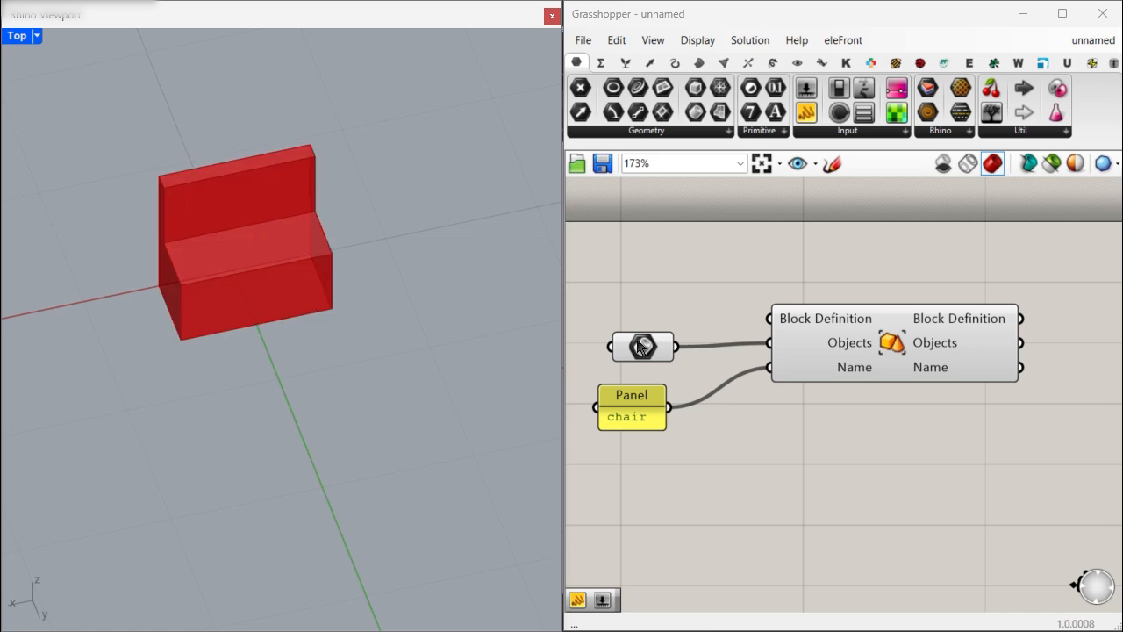
Save the definition as chais and frame the Chair crvs rows in the Rhino viewport.
left_click_drag(643, 346, 655, 326)
left_click(696, 258)
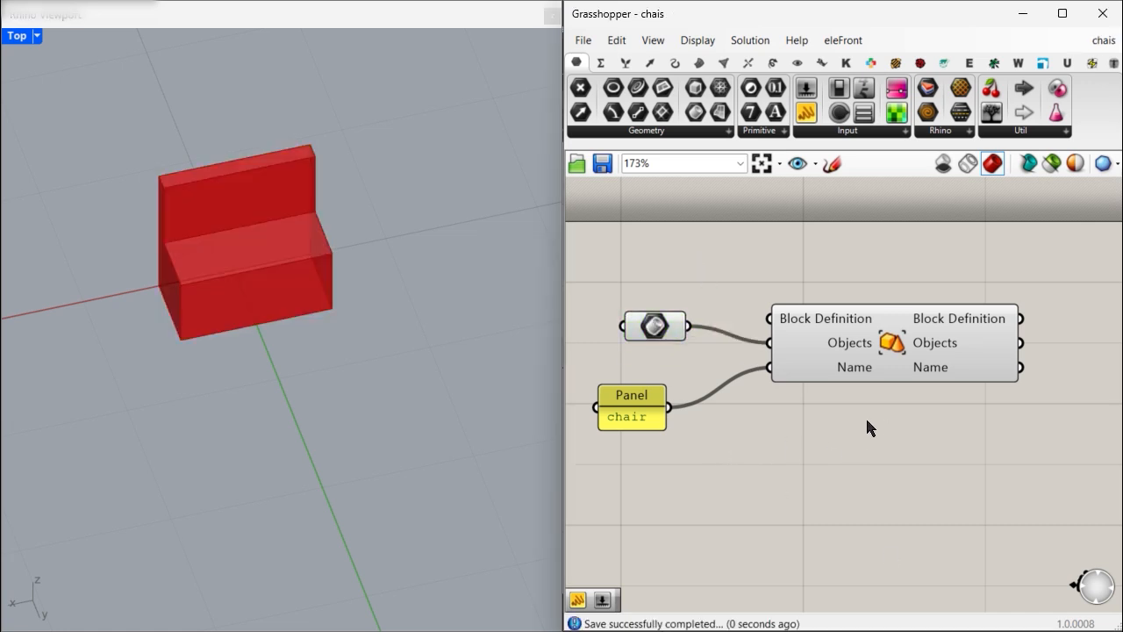
scroll(867, 428, "down", 2)
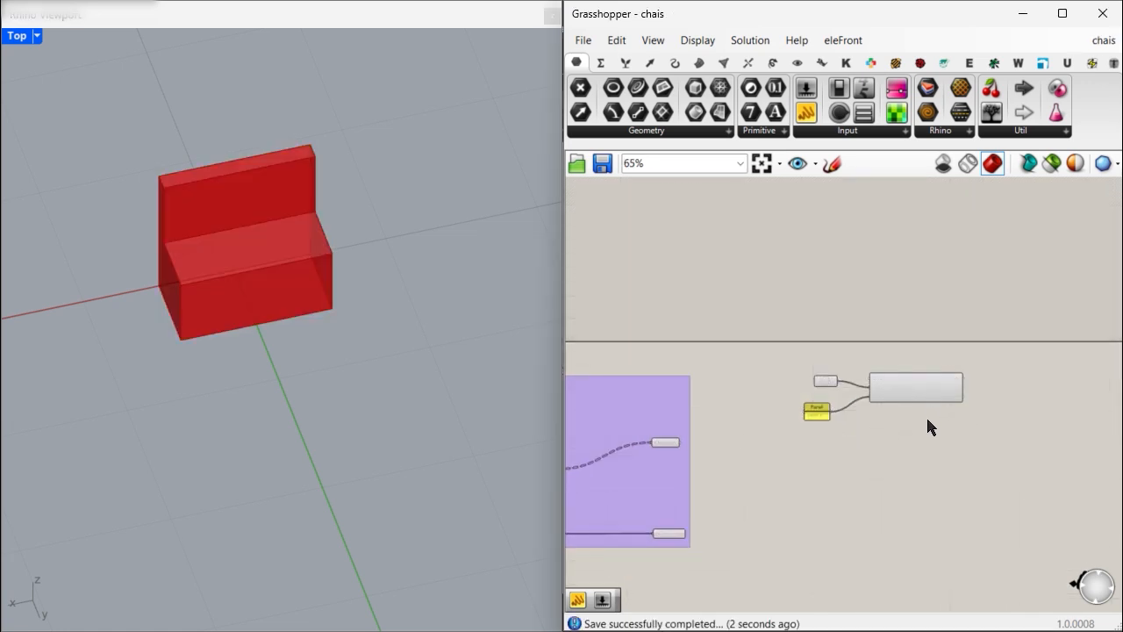
left_click(666, 442)
middle_click(740, 399)
left_click(769, 431)
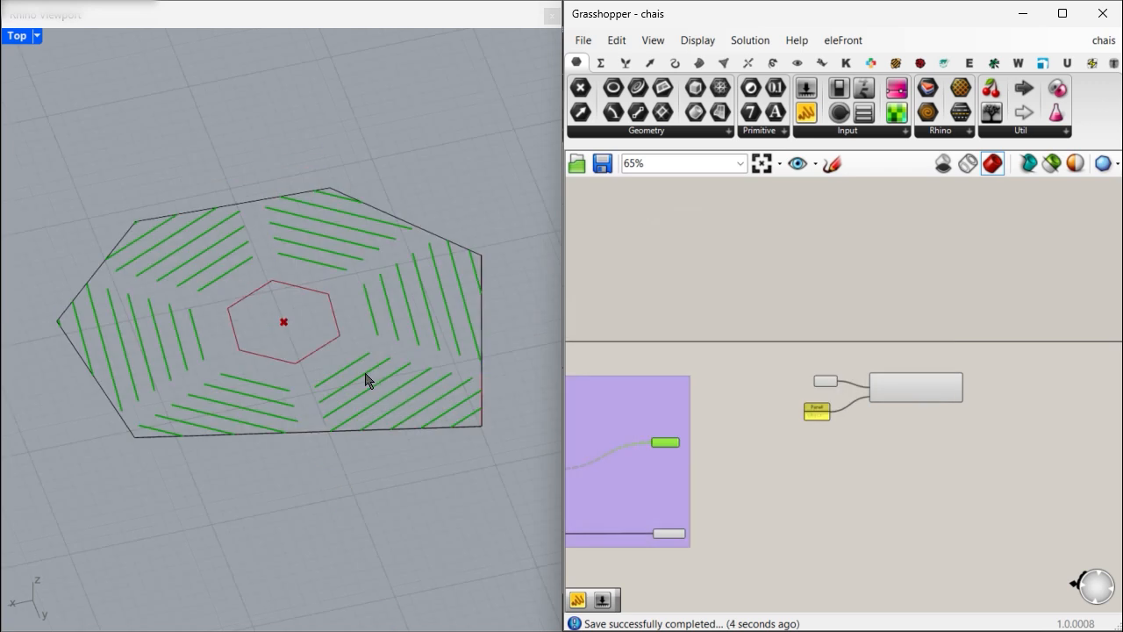
Add an Evaluate Curve component beyond the Chair crvs parameter, below the chair panel.
right_click_drag(948, 397, 818, 393)
right_click_drag(568, 450, 711, 444)
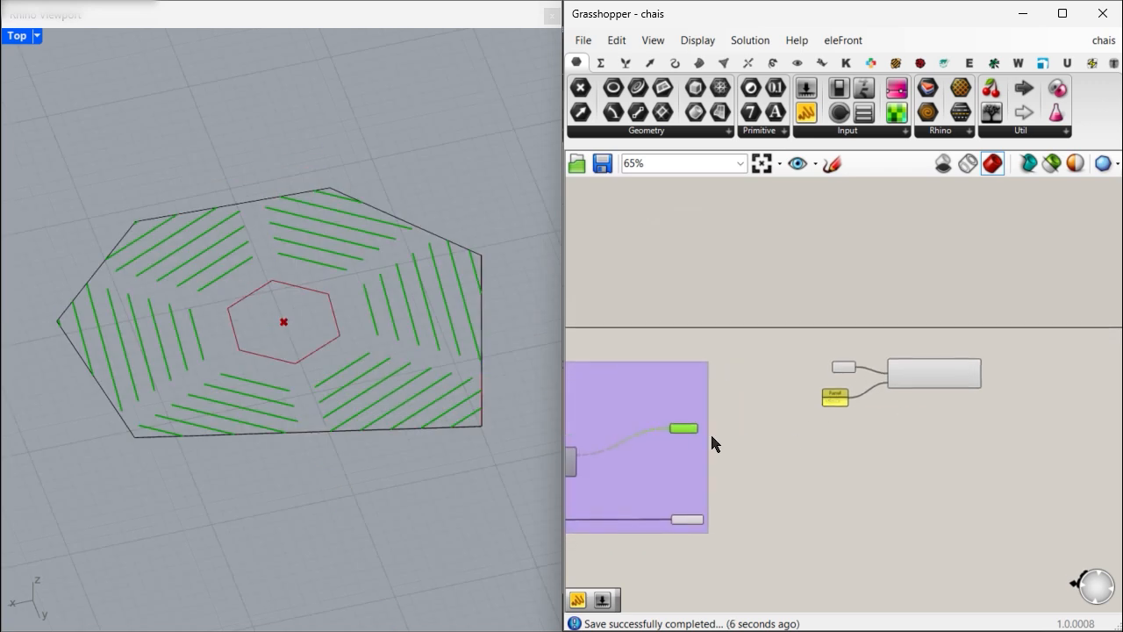
left_click(889, 386)
scroll(709, 441, "up", 4)
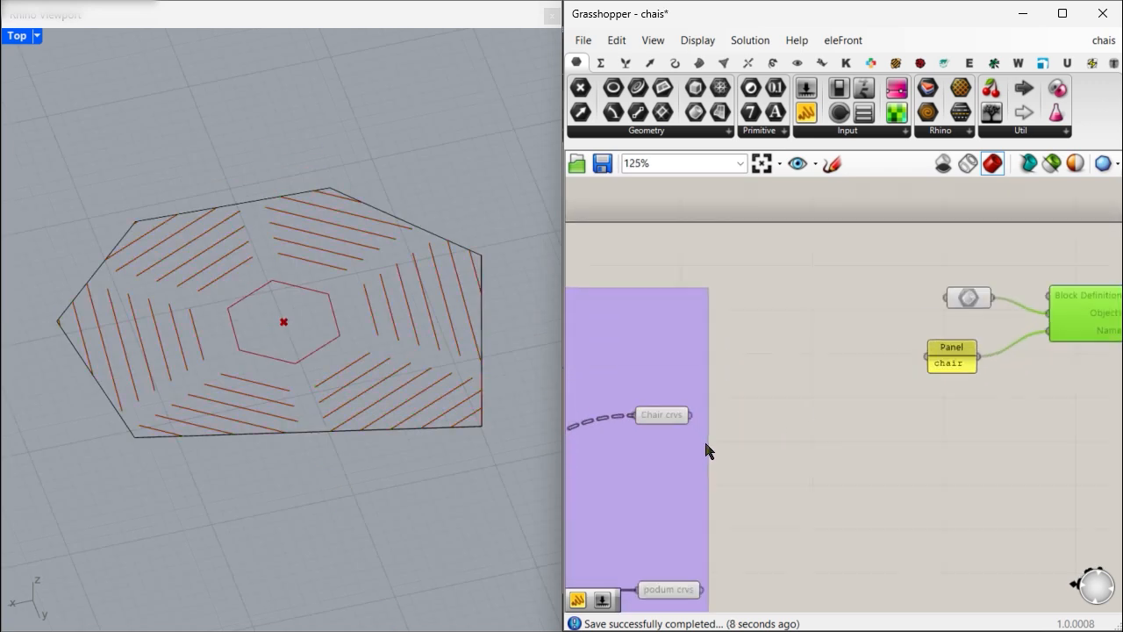
double_click(904, 446)
type("mi")
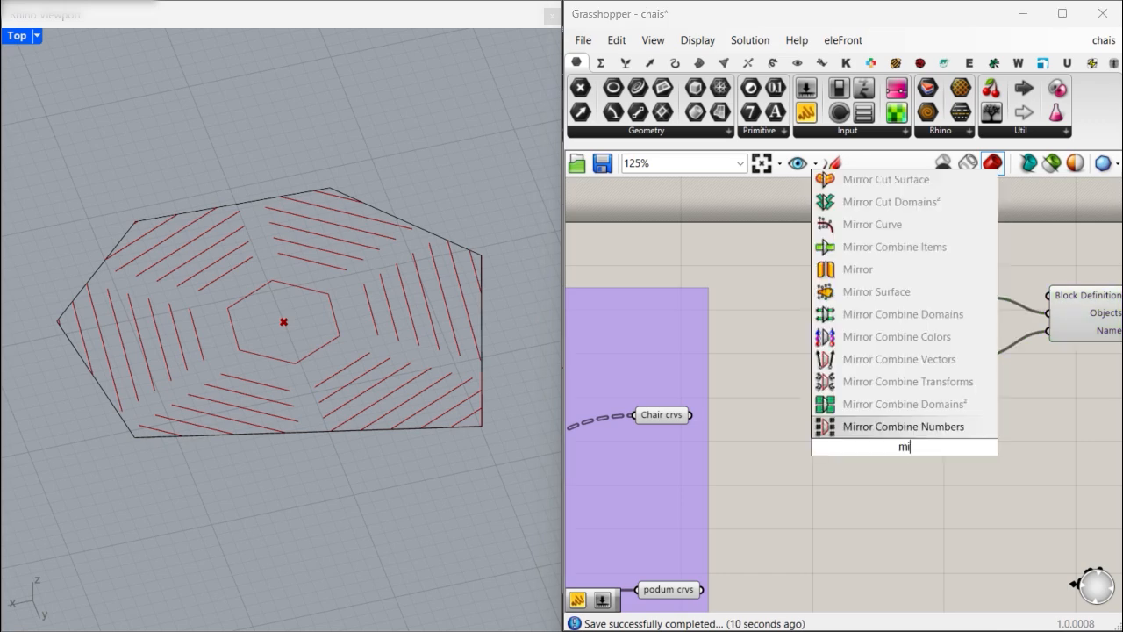
type("d po")
key("ctrl+a")
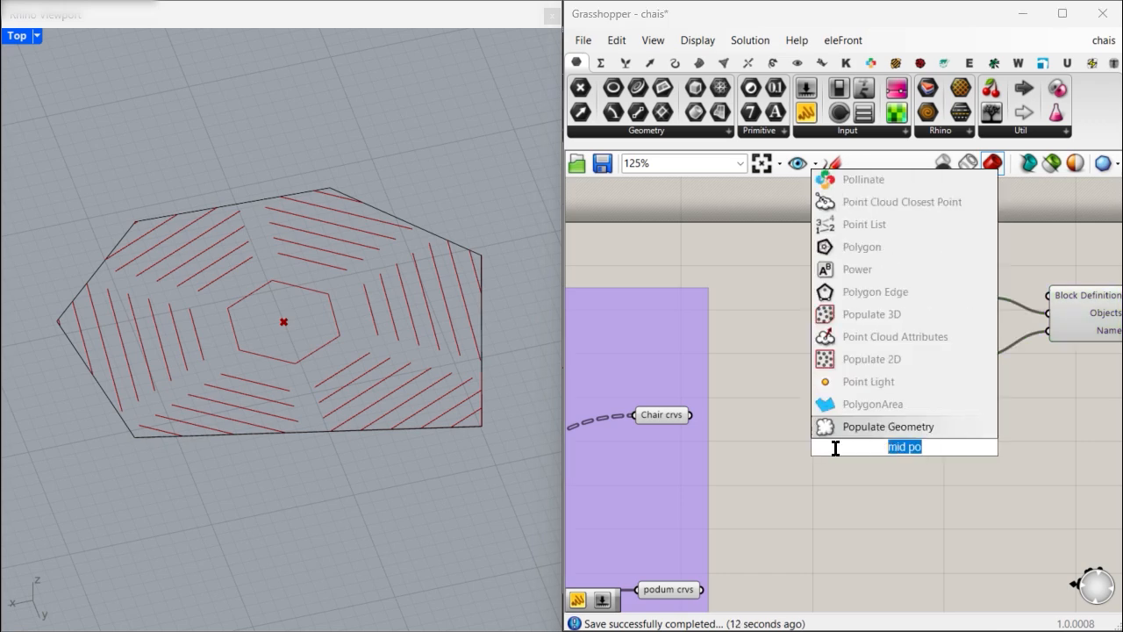
type("evalu")
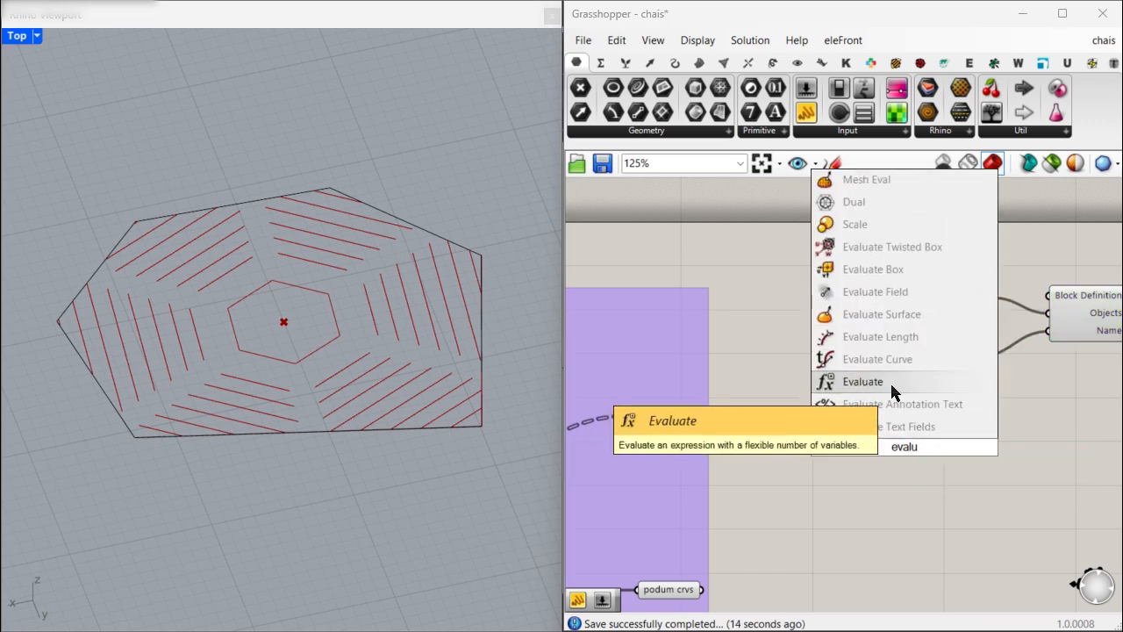
left_click(899, 364)
Reparameterize the Evaluate Curve component's Curve input and set its Parameter input to .5.
scroll(864, 476, "up", 2)
right_click(878, 423)
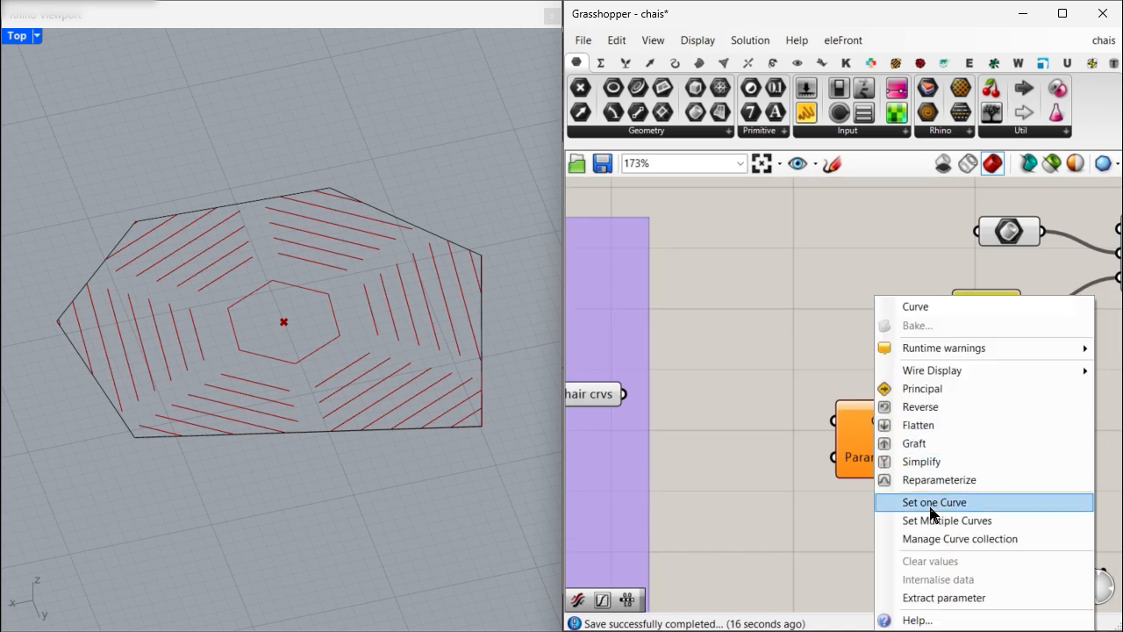
left_click(943, 483)
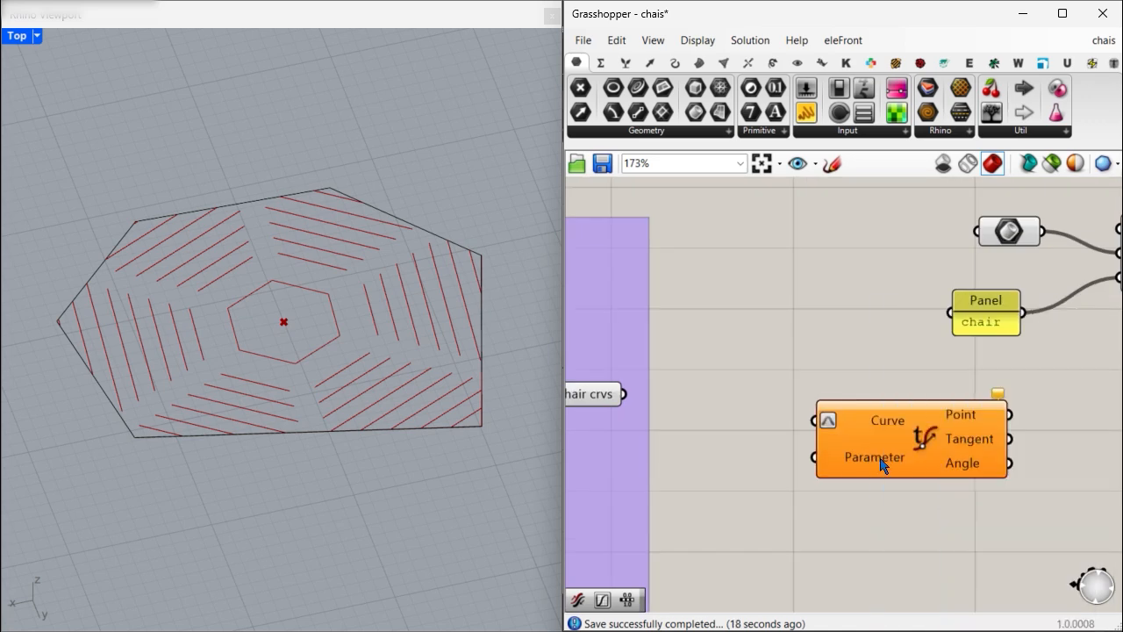
right_click(882, 463)
mouse_move(934, 502)
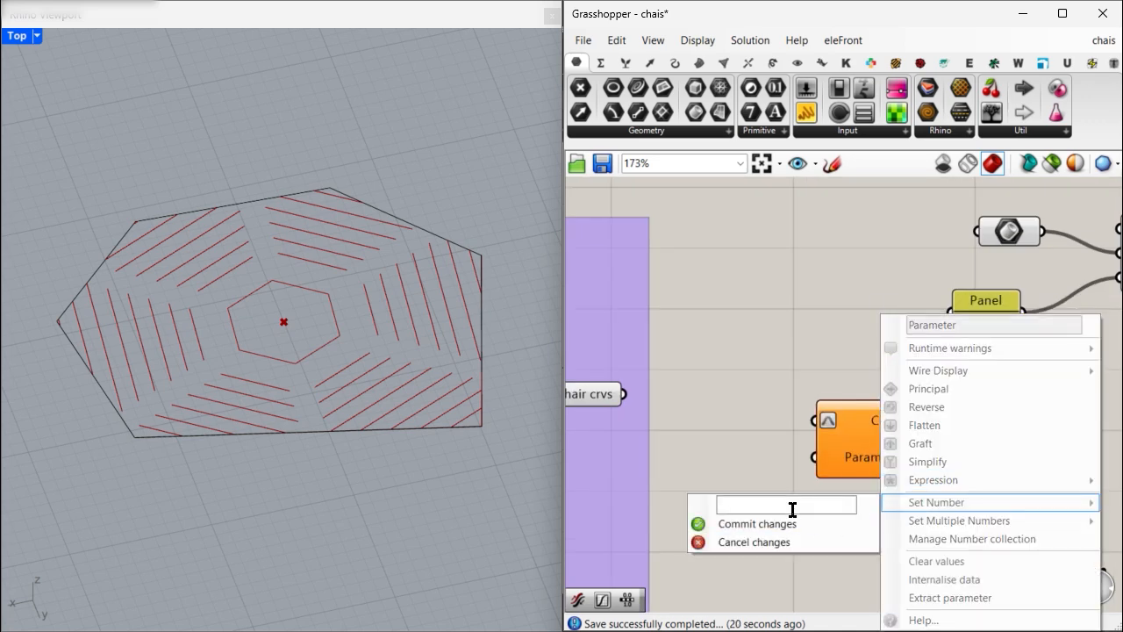
type(".5")
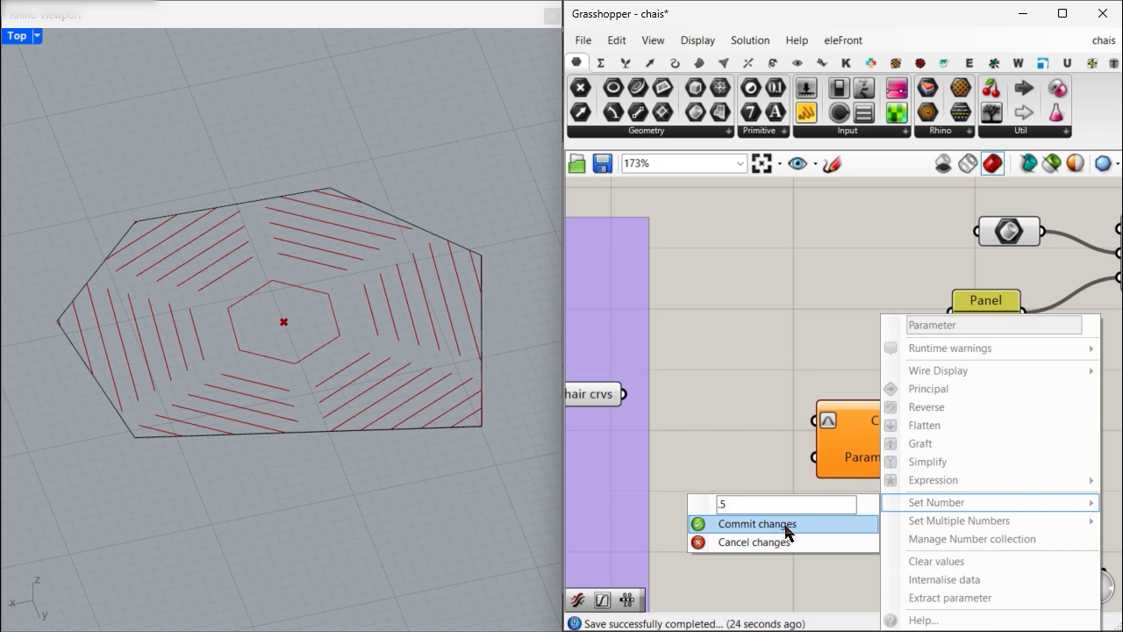
left_click(787, 531)
Connect Chair crvs to the Evaluate Curve's Curve input and move the component past the block definition.
left_click_drag(623, 394, 828, 426)
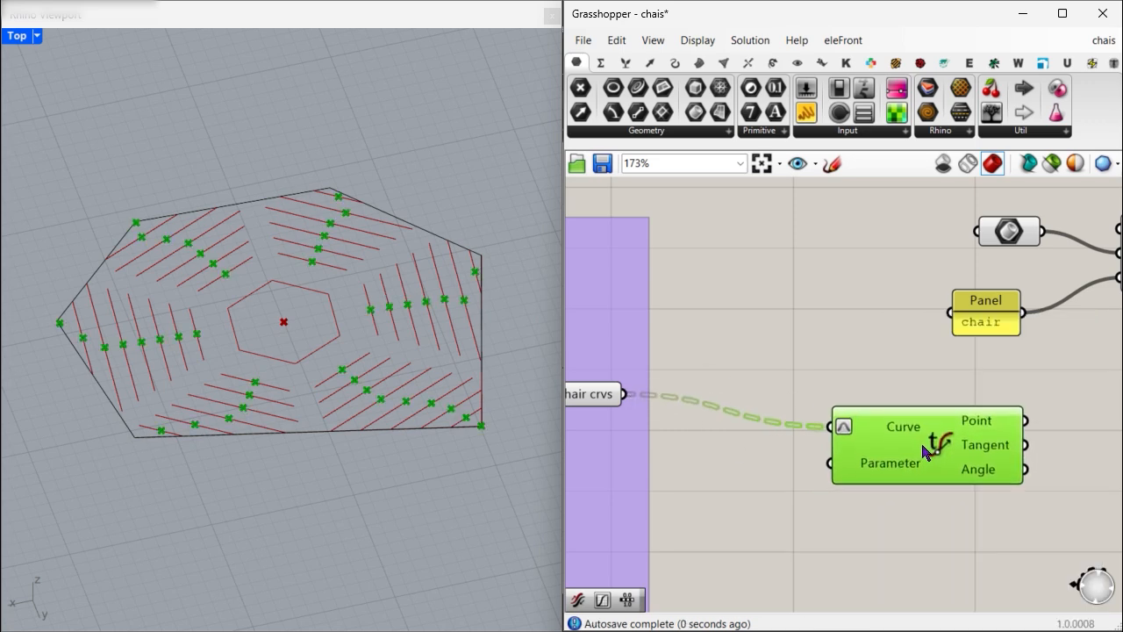
right_click_drag(969, 421, 600, 392)
scroll(669, 421, "down", 2)
left_click_drag(631, 424, 1035, 430)
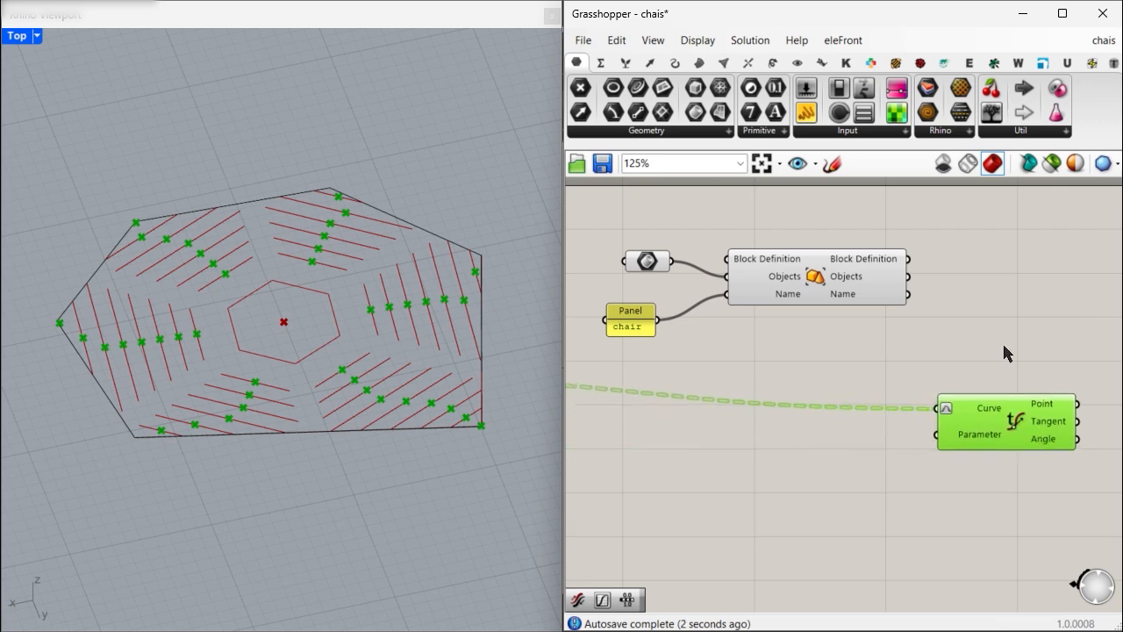
Add a Model Block Instance component and place it beyond the block definition and Evaluate Curve components.
right_click_drag(913, 285, 733, 304)
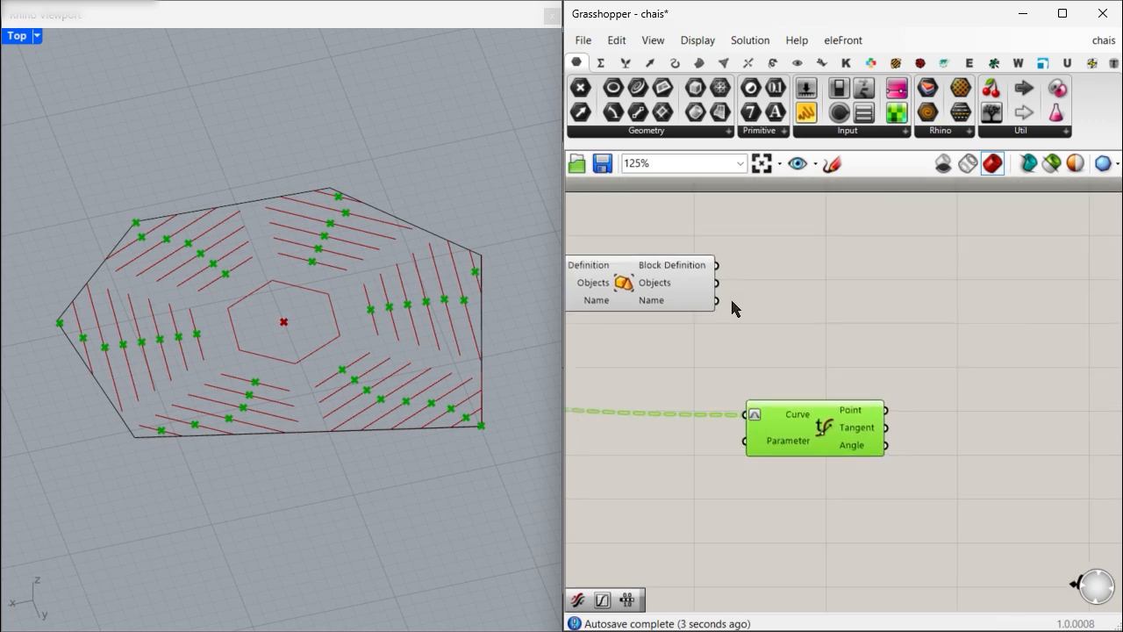
double_click(826, 317)
type("block in")
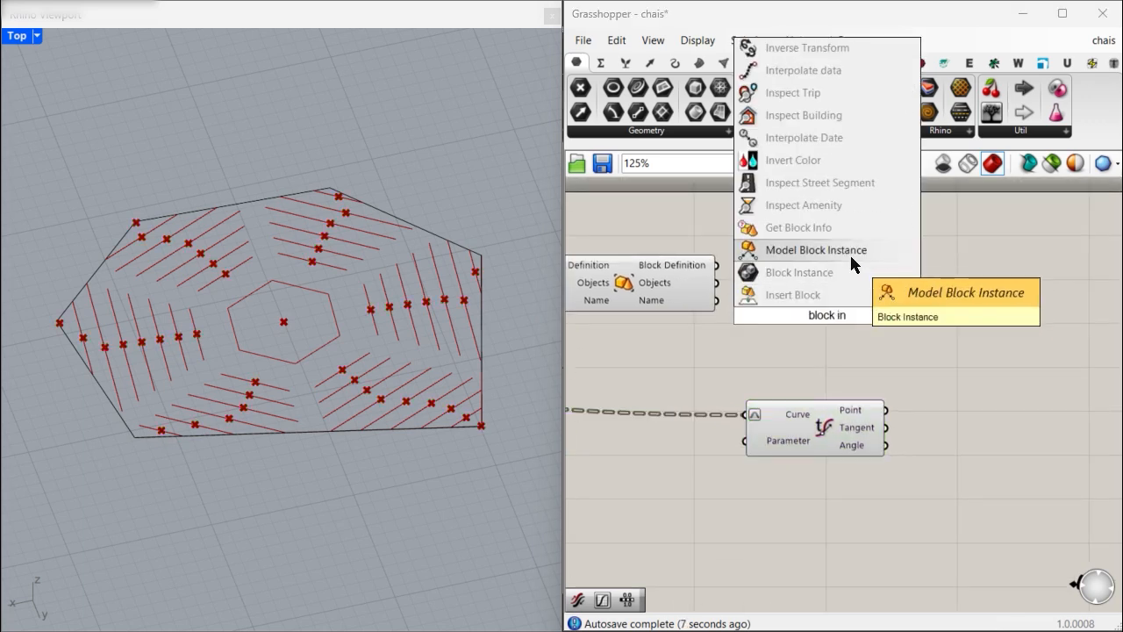
left_click(849, 253)
left_click_drag(816, 306, 992, 334)
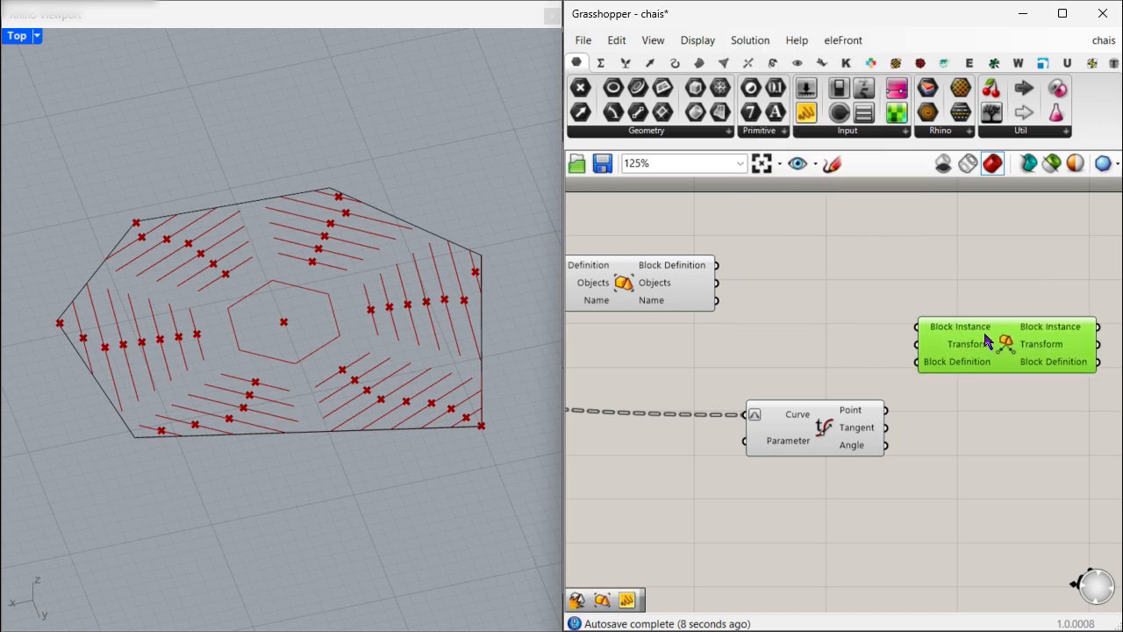
Connect the Evaluate Curve Point to the block instance's Transform and the block definition to its Block Definition input.
left_click_drag(875, 430, 920, 342)
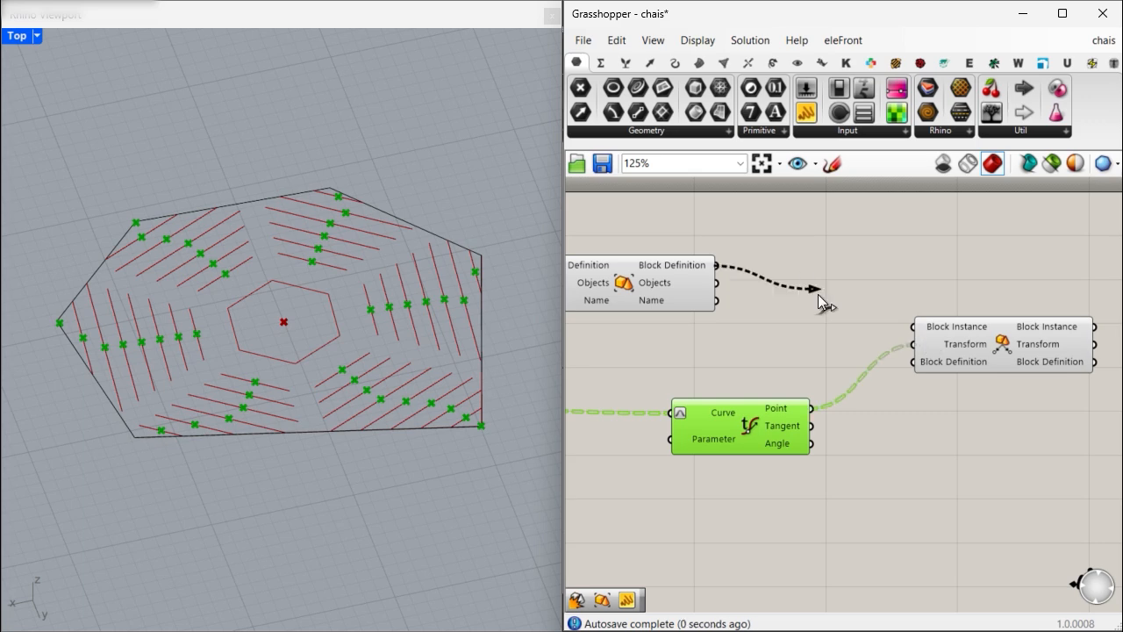
left_click_drag(818, 294, 914, 362)
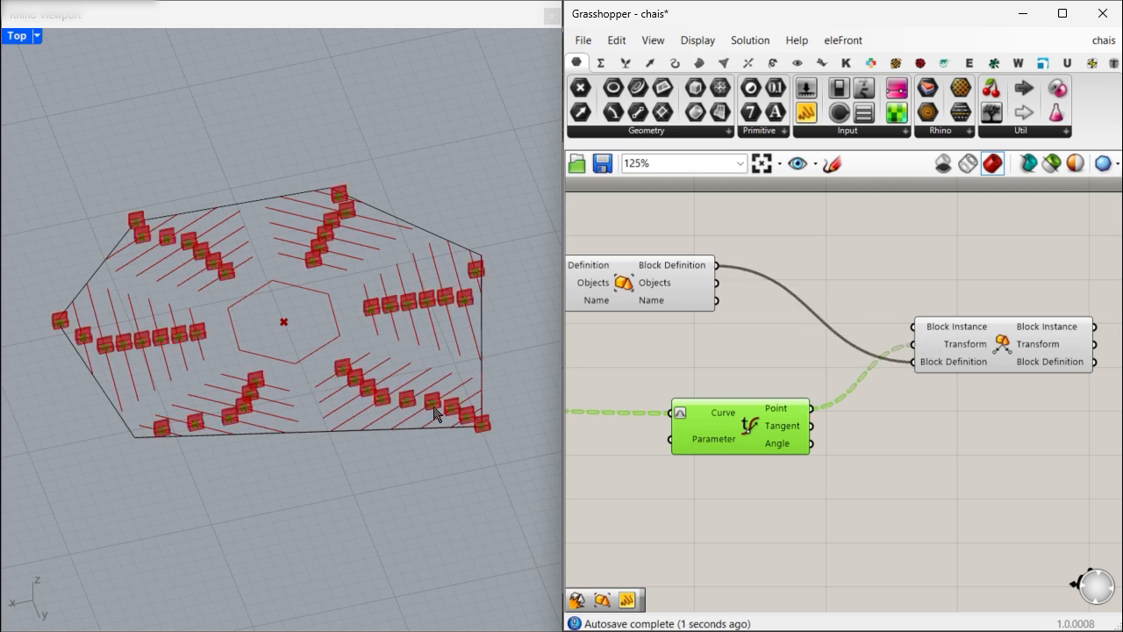
scroll(422, 313, "up", 4)
Move the Model Block Instance farther from the Evaluate Curve component and disconnect the Point wire from its Transform input.
right_click_drag(864, 434, 663, 445)
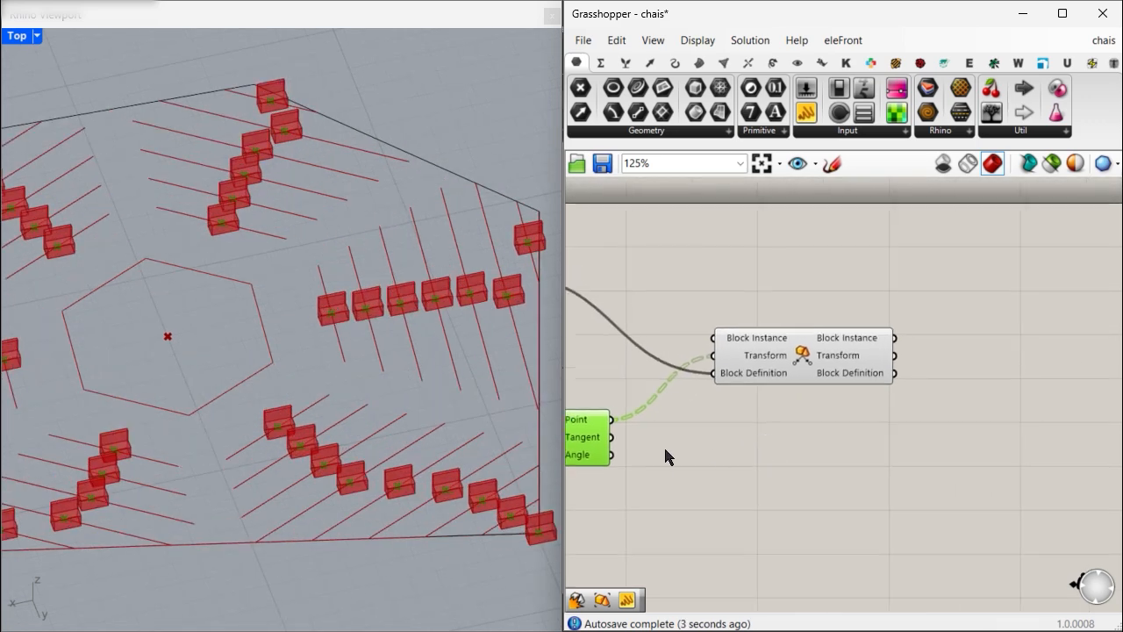
left_click_drag(795, 364, 1037, 354)
left_click(781, 436)
double_click(780, 435)
type("orient")
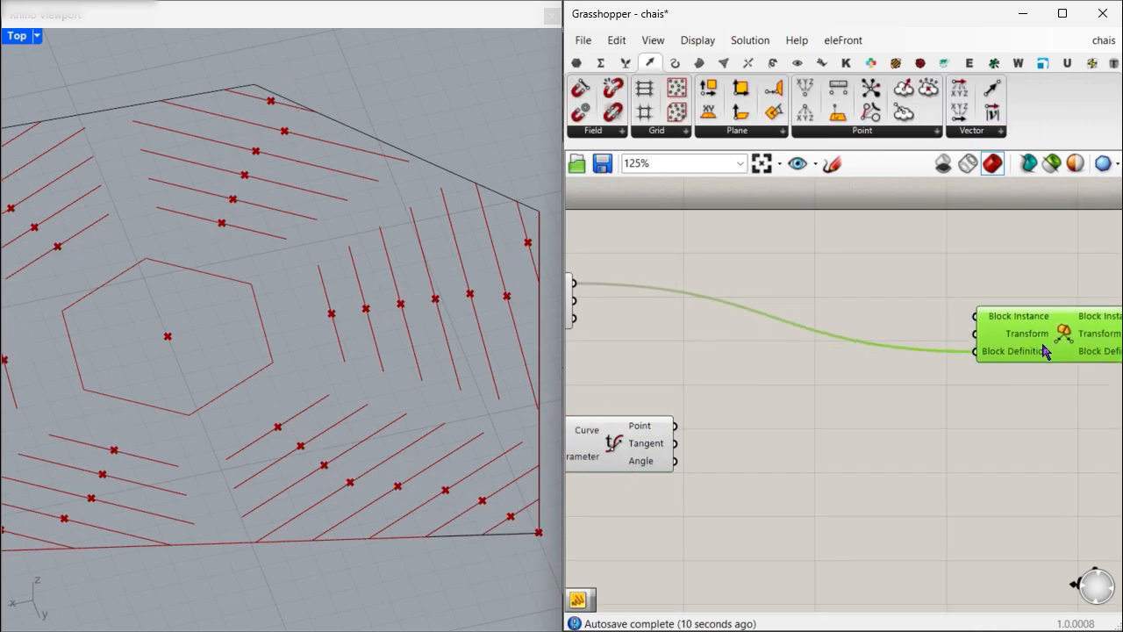
left_click_drag(1044, 351, 1051, 348)
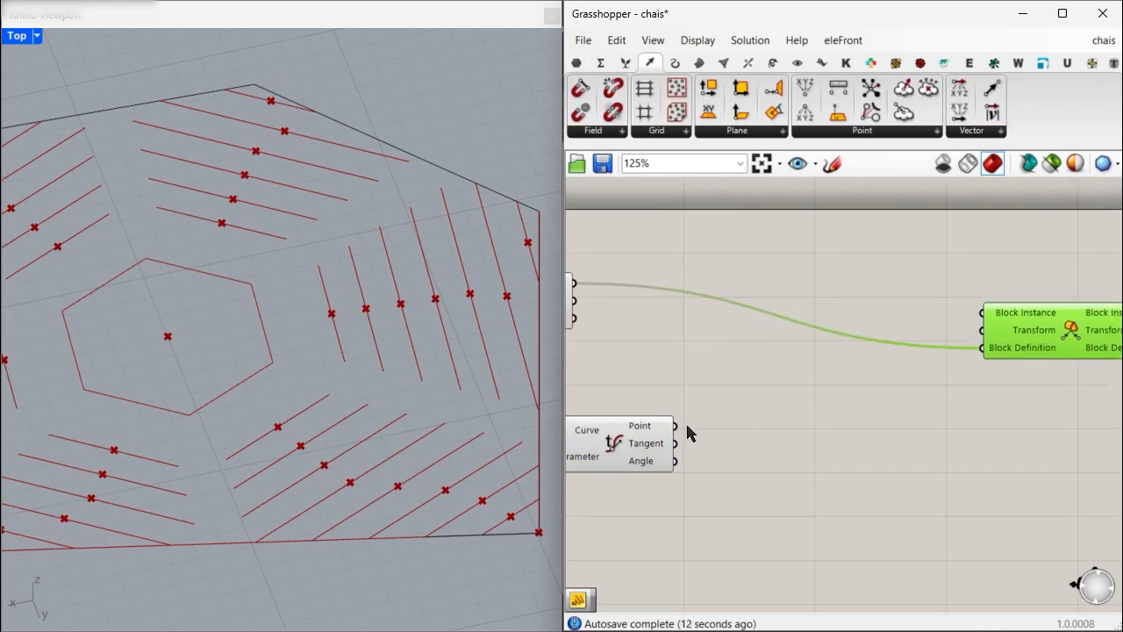
left_click(831, 412)
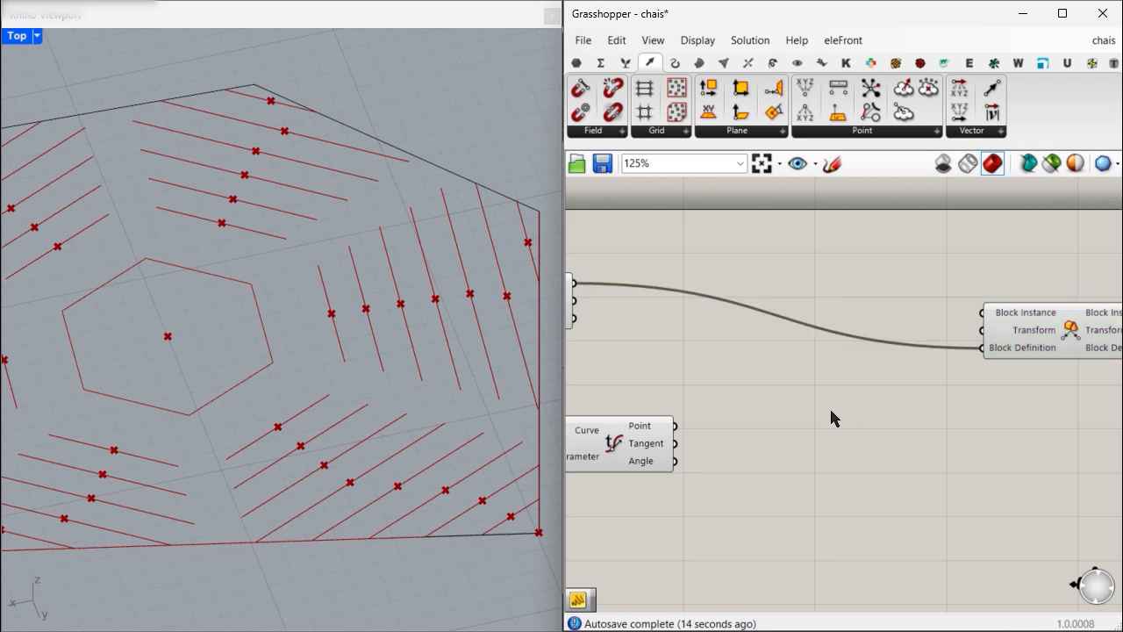
Add an Align Plane component and connect the Evaluate Curve's Point to Plane and its Tangent to Direction.
double_click(831, 411)
type("pl")
key("BackSpace")
key("BackSpace")
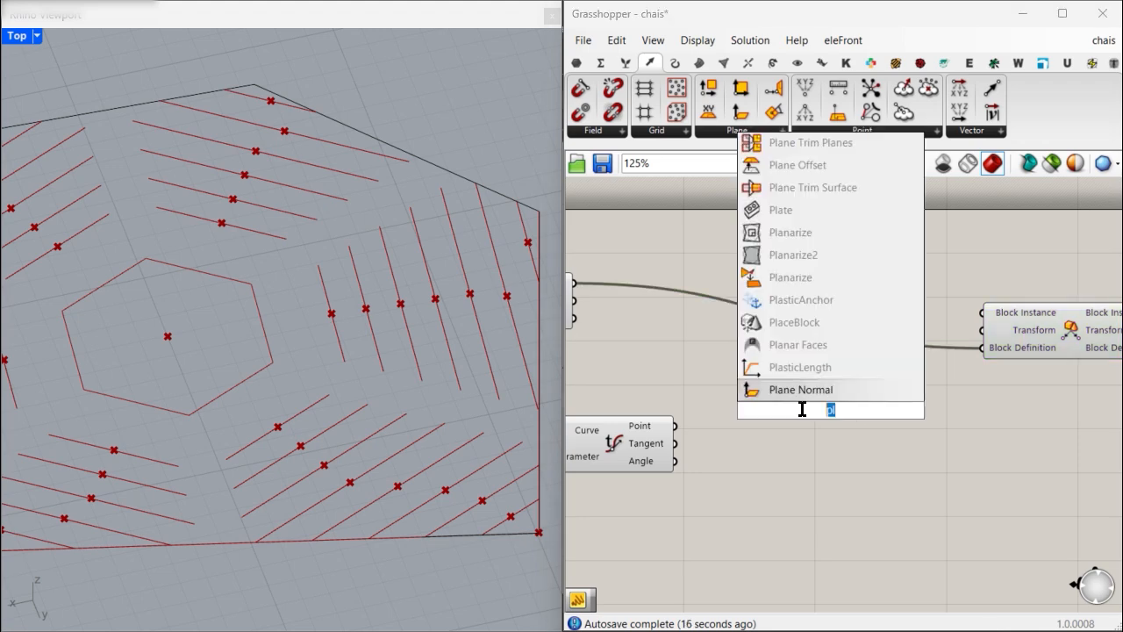
type("align p")
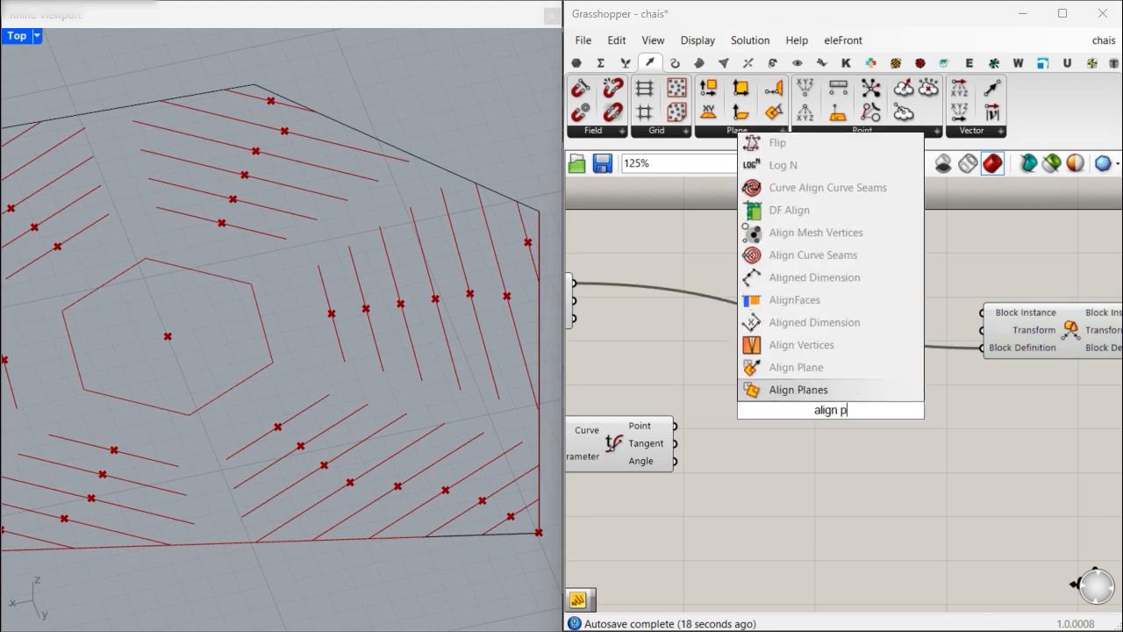
left_click(761, 387)
left_click_drag(685, 427, 776, 402)
left_click_drag(681, 450, 777, 421)
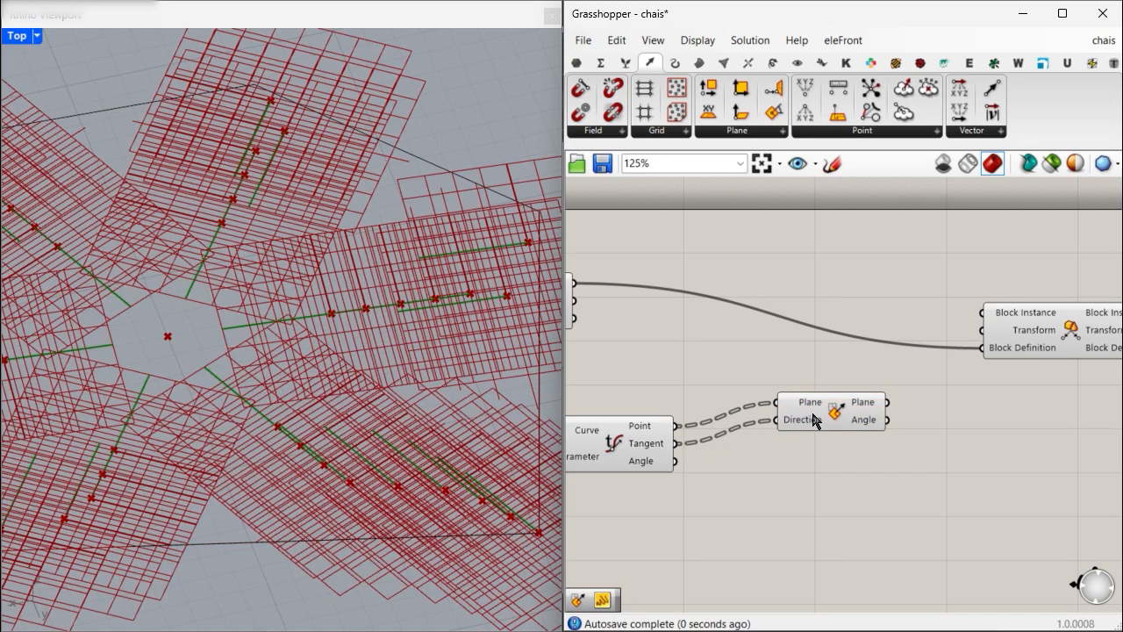
Connect the Align Plane's Plane output to the block instance's Transform input and turn off the Align Plane preview.
left_click_drag(888, 408, 1014, 330)
key("ctrl+q")
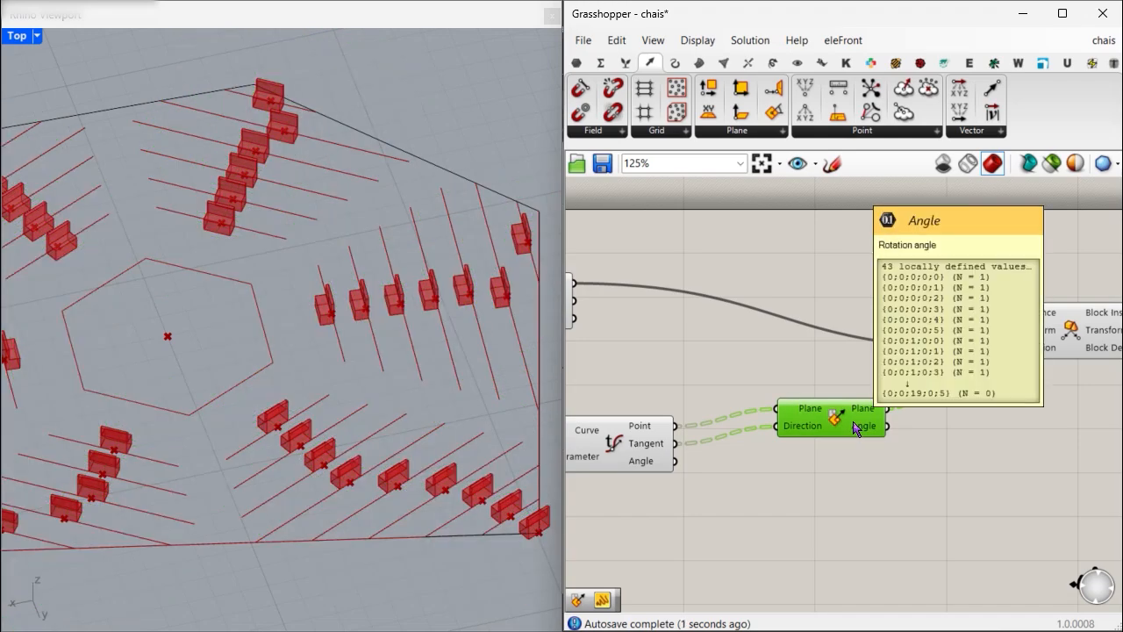
left_click(1027, 395)
Add a Scale NU component beyond the Model Block Instance.
right_click_drag(1027, 394, 711, 397)
left_click_drag(791, 349, 794, 345)
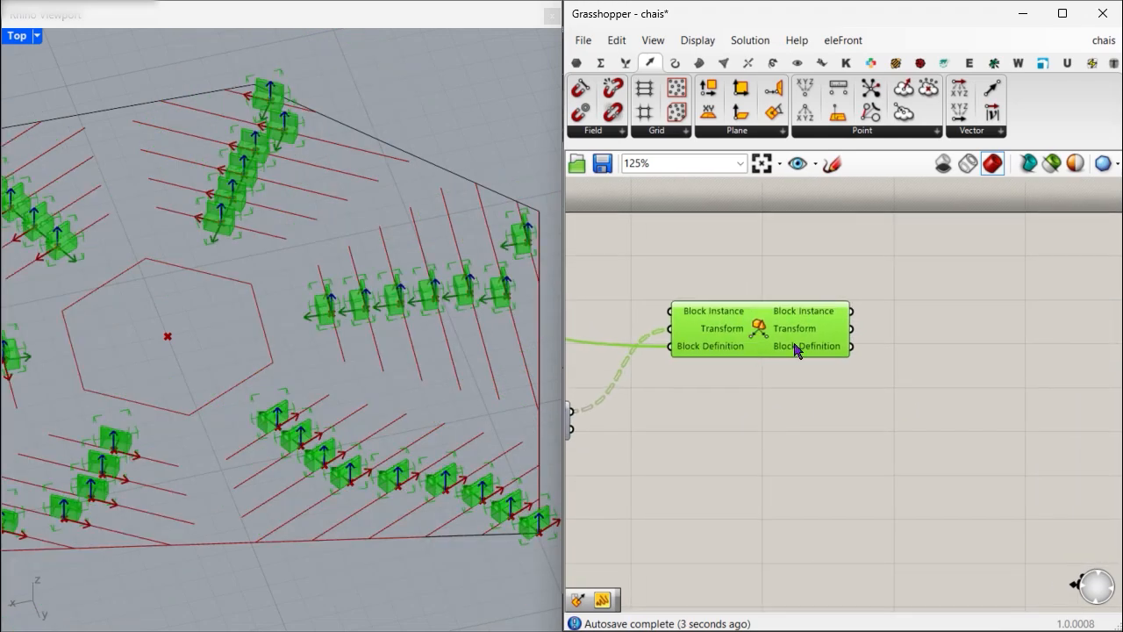
double_click(960, 371)
type("scale nu")
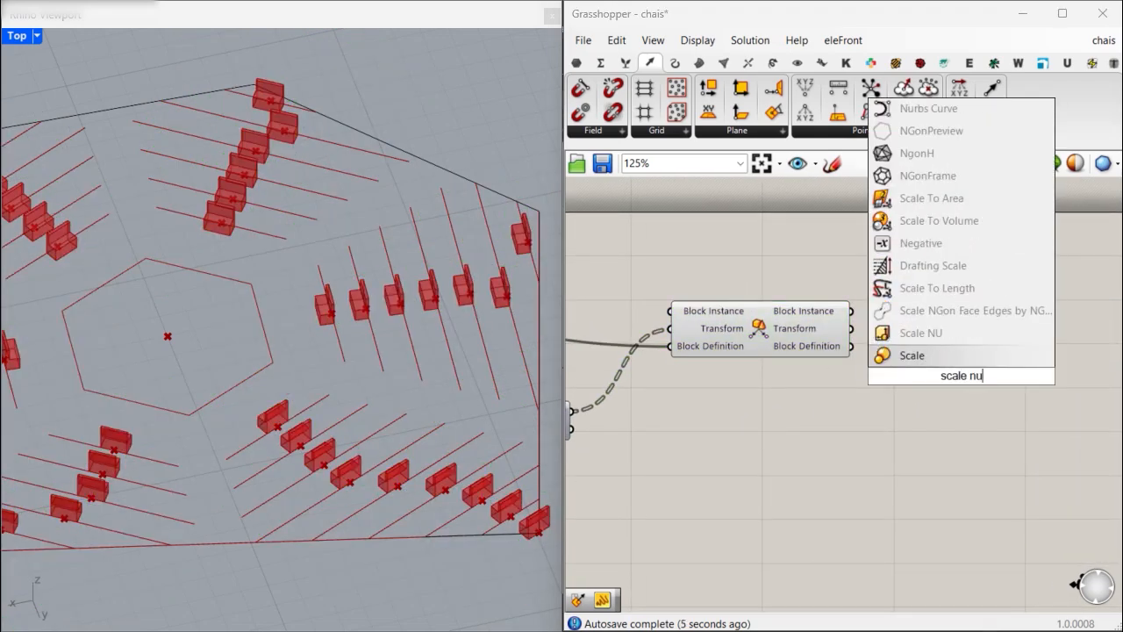
key("Return")
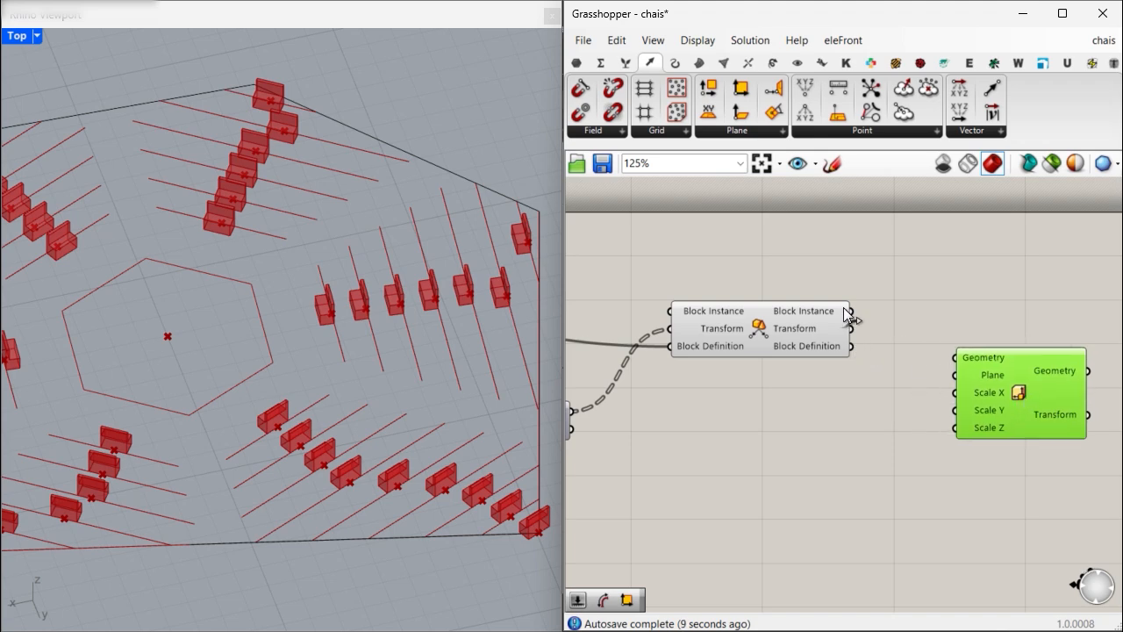
Connect the Block Instance output to Scale NU's Geometry and the aligned plane to its Plane input.
left_click_drag(844, 309, 956, 357)
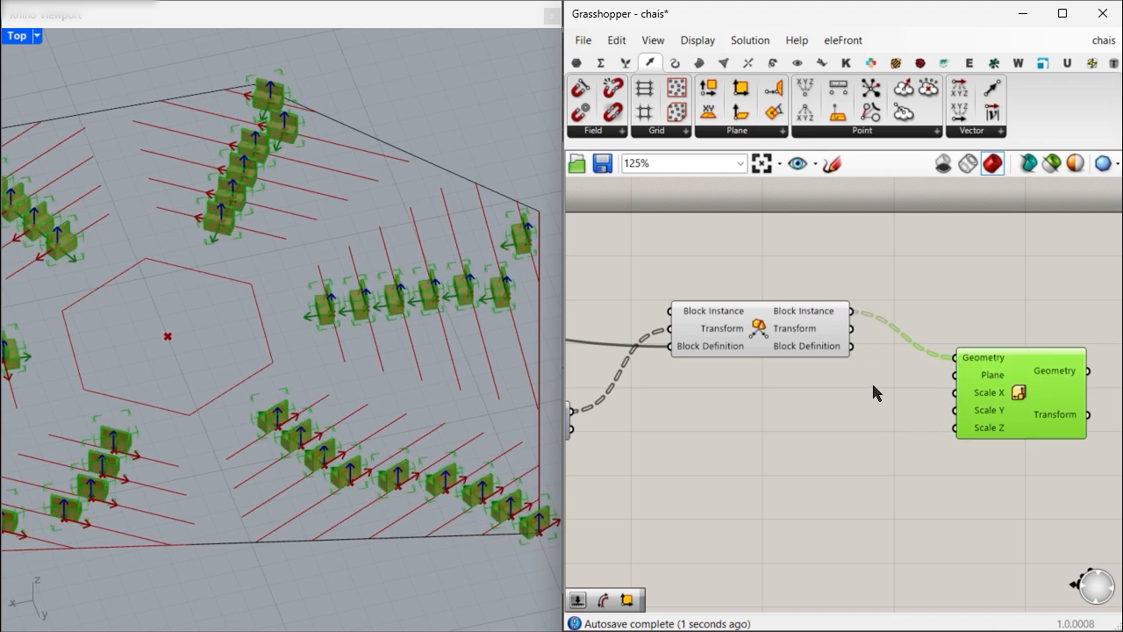
right_click_drag(812, 413, 876, 398)
left_click_drag(636, 396, 1018, 361)
right_click_drag(1024, 408, 947, 404)
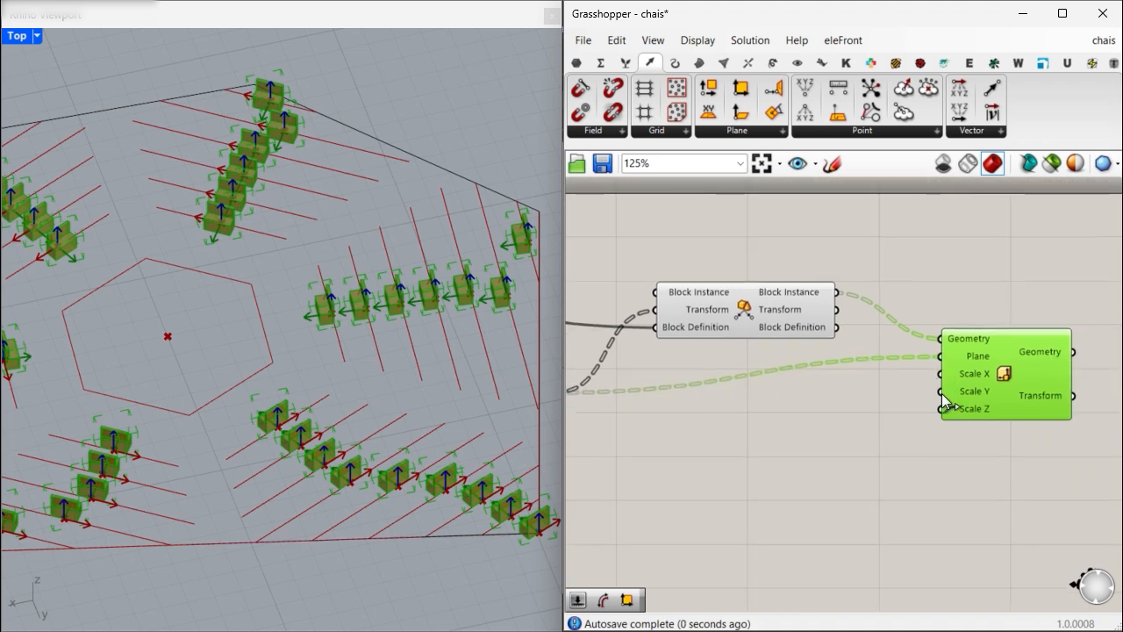
Add a curve Length component below the Model Block Instance.
double_click(772, 428)
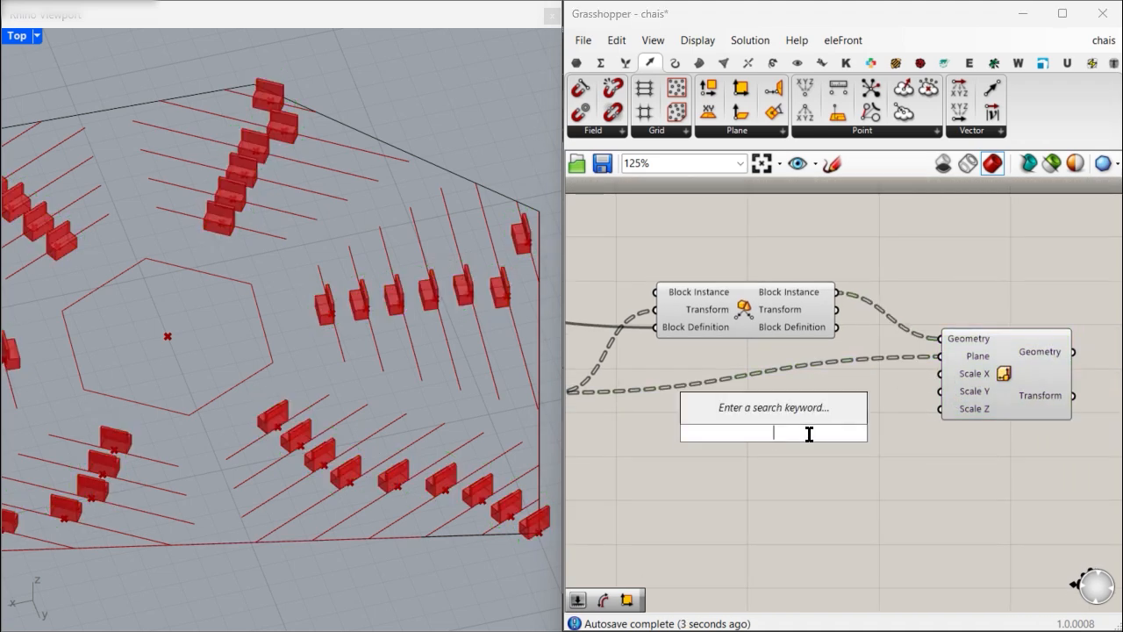
type("curve")
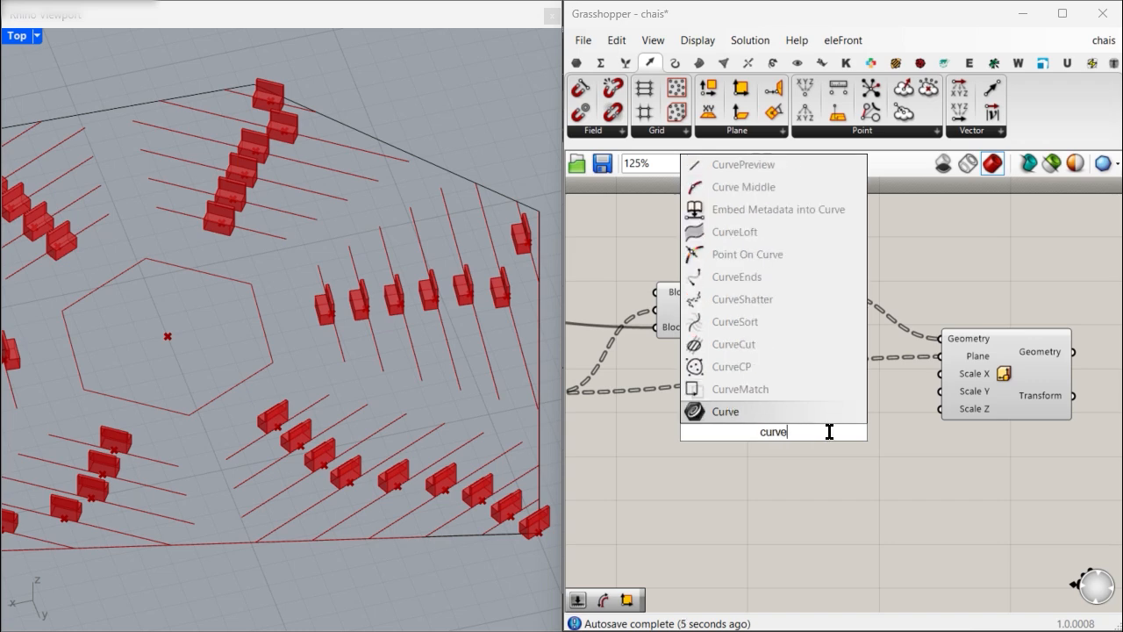
type(" lengh")
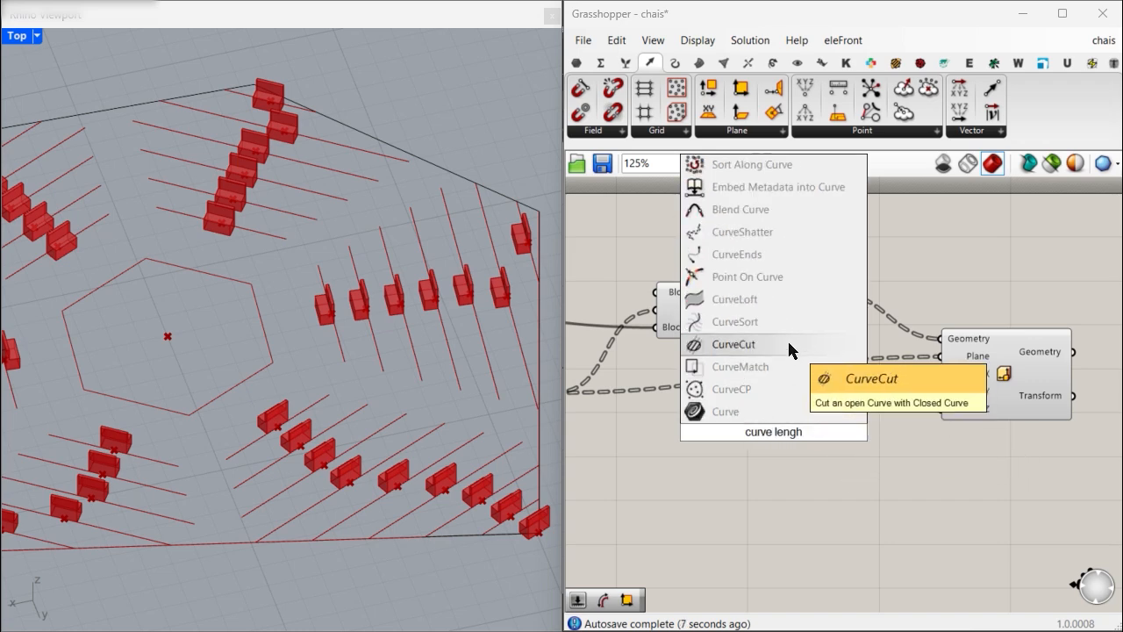
double_click(786, 433)
type("len")
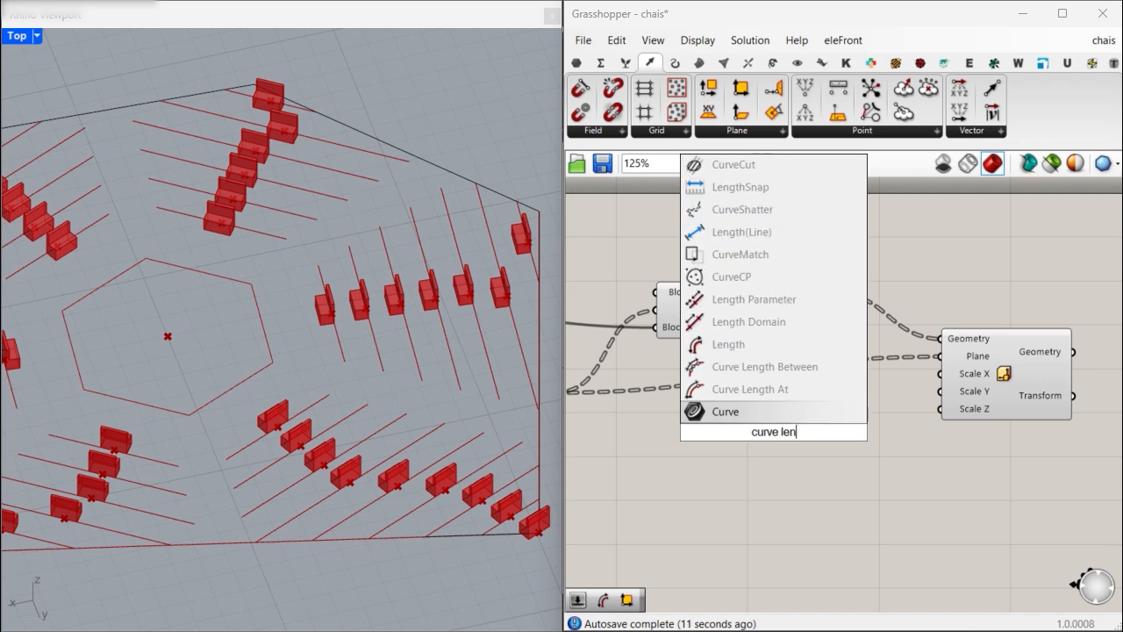
left_click(781, 344)
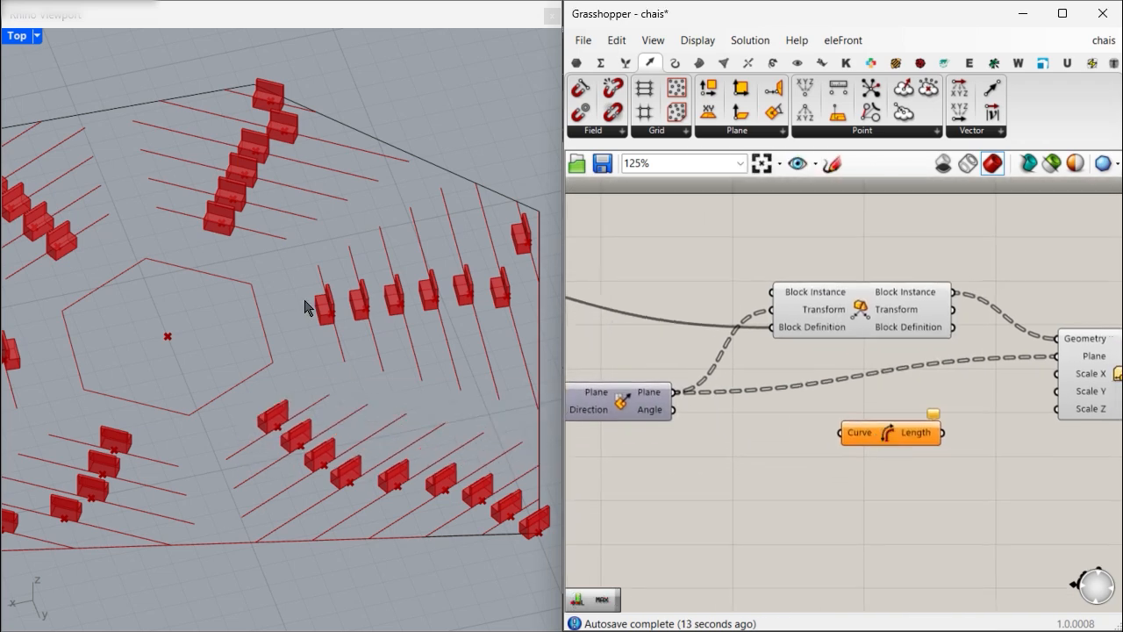
Add a Curve parameter beside the chair block definition and feed it the Chair crvs output.
scroll(325, 326, "up", 5)
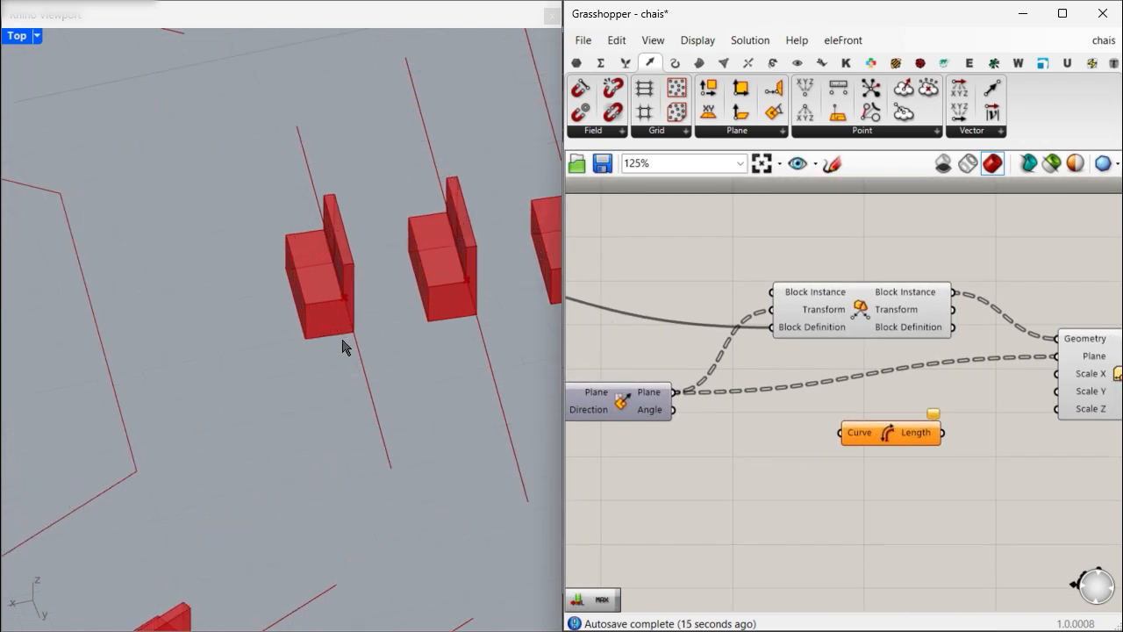
scroll(321, 344, "down", 5)
scroll(823, 463, "down", 4)
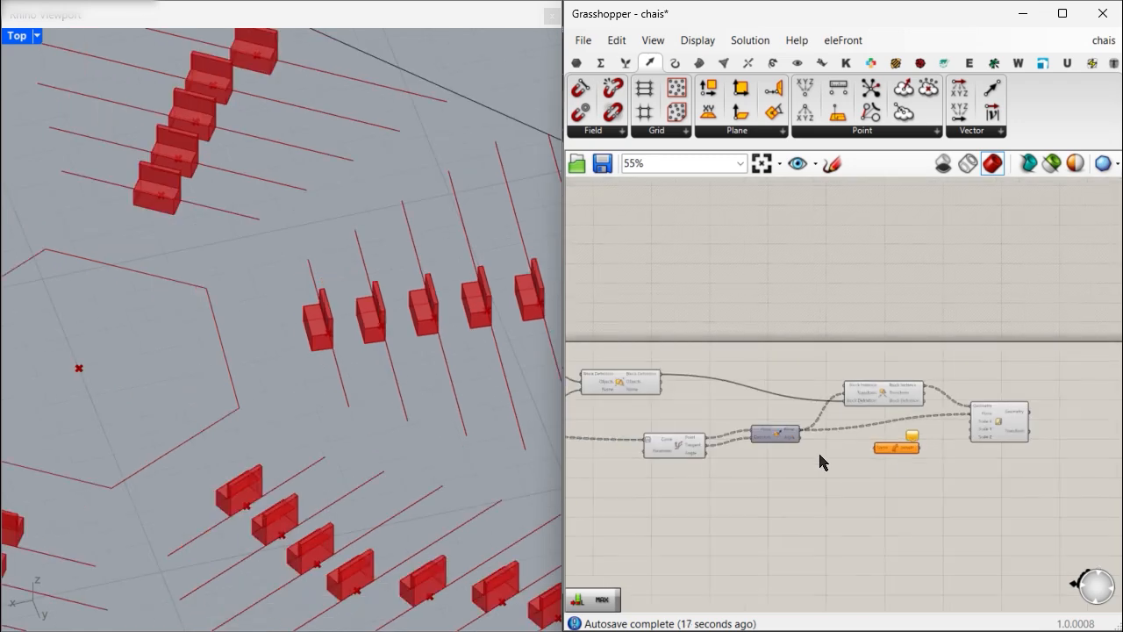
right_click_drag(726, 445, 1002, 436)
scroll(722, 422, "up", 3)
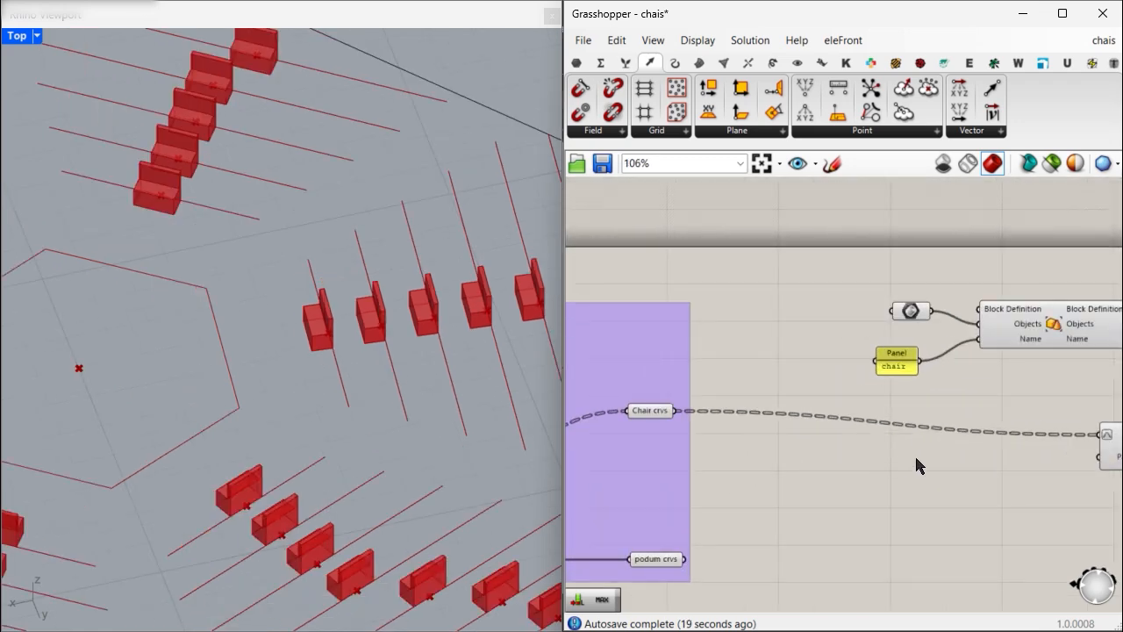
double_click(917, 458)
type("crv")
key("Return")
left_click_drag(675, 410, 904, 395)
Feed the Curve parameter into the Length component and connect Length to Scale NU's Scale X input.
scroll(794, 454, "down", 7)
scroll(971, 465, "up", 5)
scroll(956, 478, "up", 3)
right_click_drag(946, 410, 753, 411)
left_click_drag(795, 446, 916, 339)
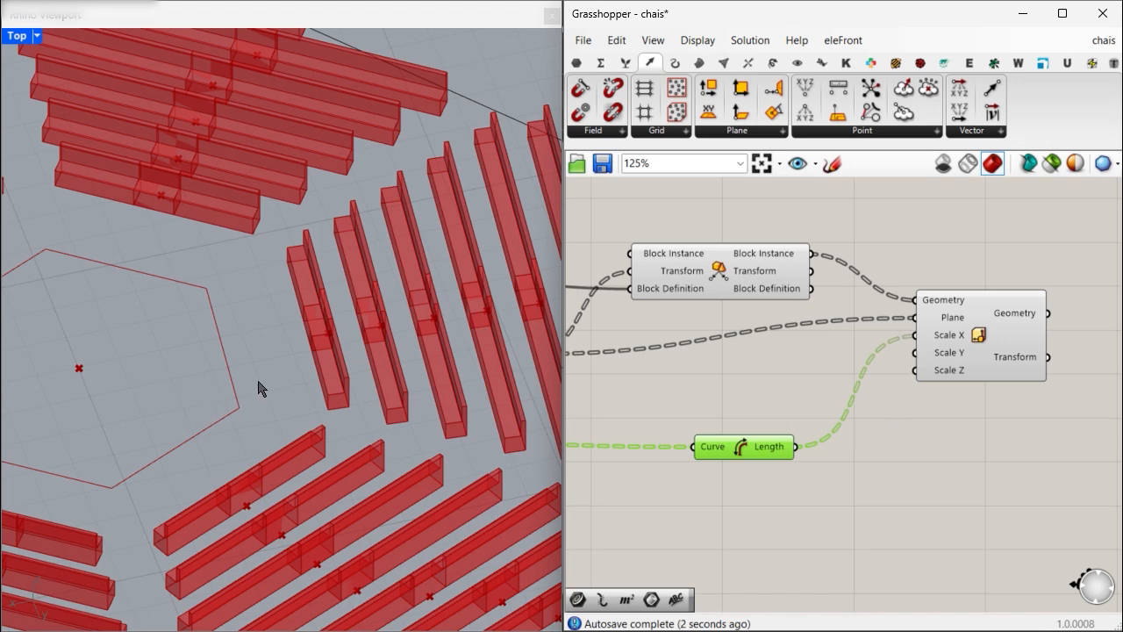
Turn off the Model Block Instance preview and group all the chair placement components.
scroll(264, 389, "down", 5)
left_click(747, 279)
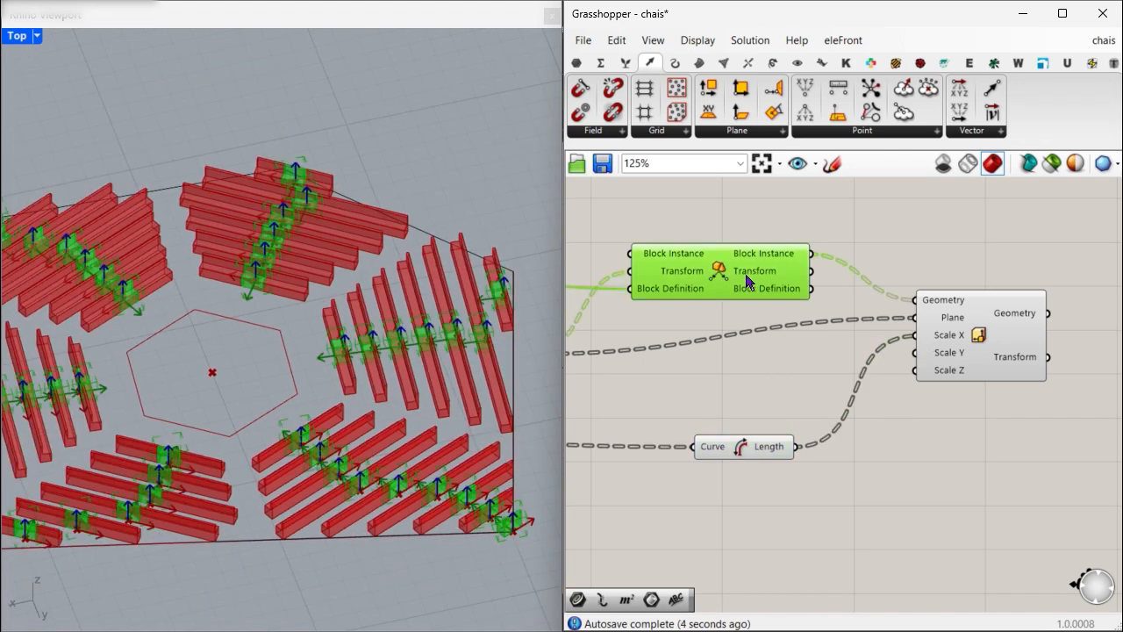
left_click(769, 365)
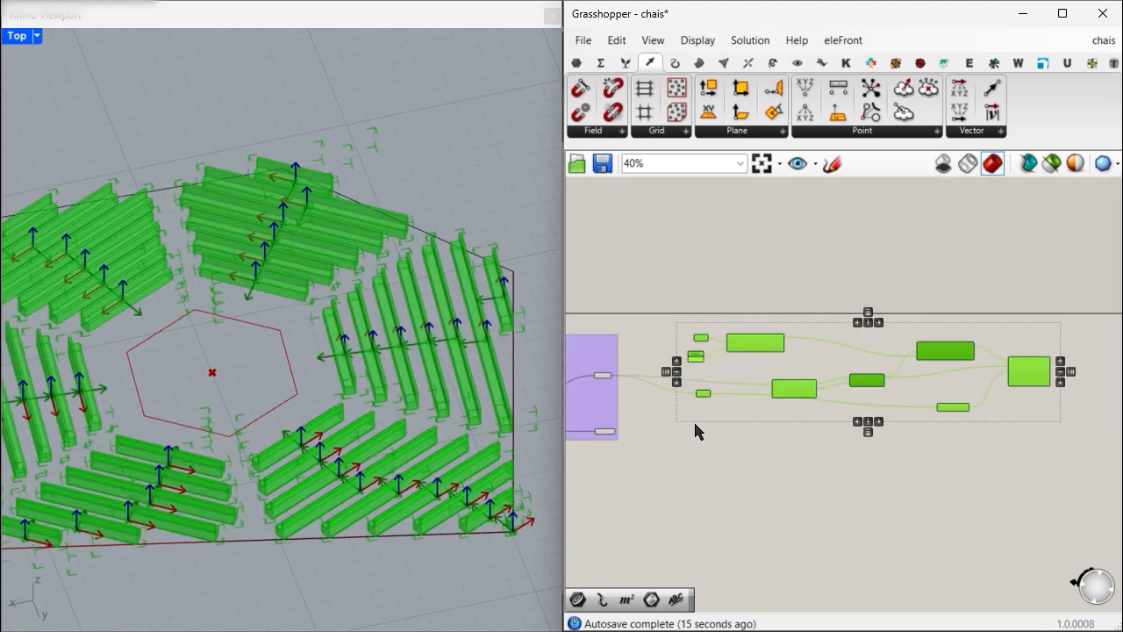
key("ctrl+g")
left_click(769, 433)
Add an Extrude component in the empty canvas area below the chair group.
right_click_drag(760, 424, 860, 392)
scroll(762, 413, "up", 3)
scroll(824, 445, "up", 3)
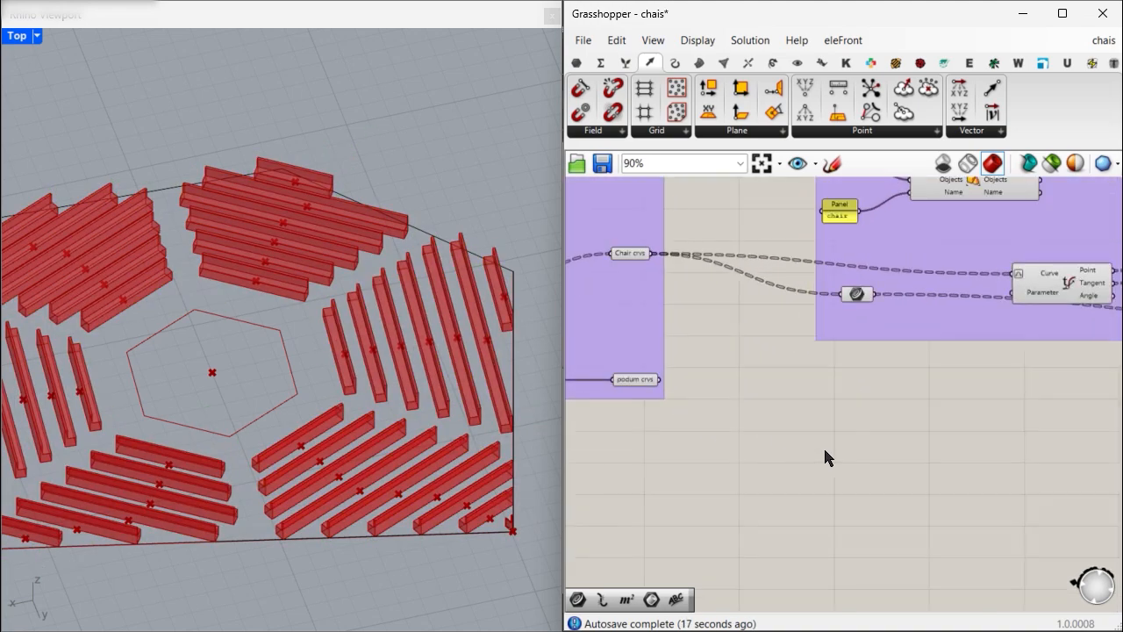
double_click(823, 446)
type("extrusi")
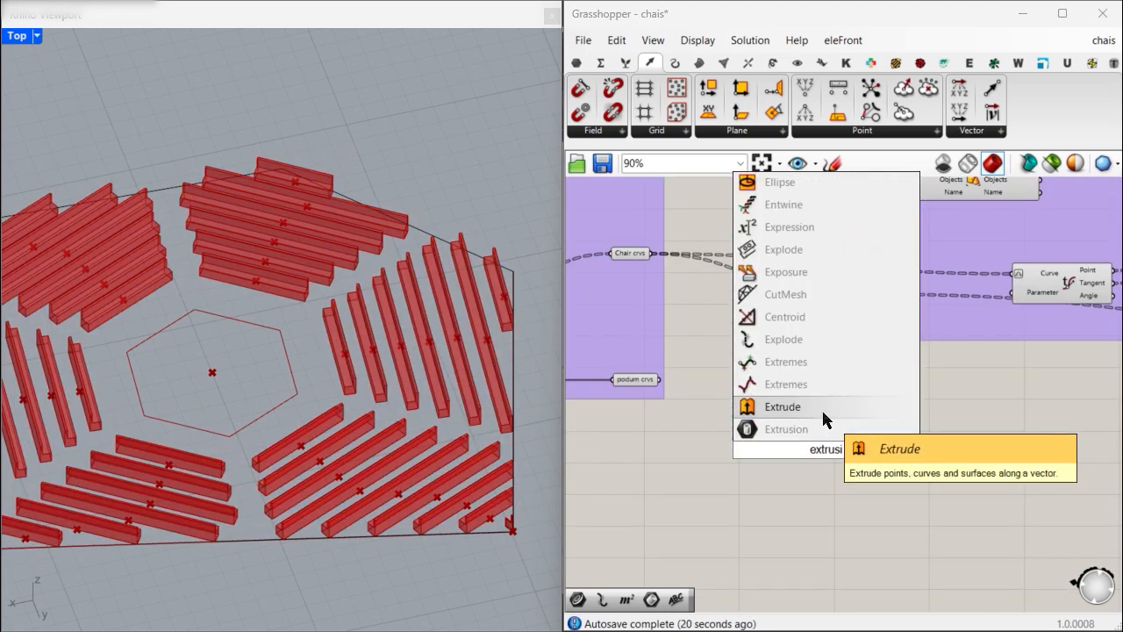
left_click(822, 408)
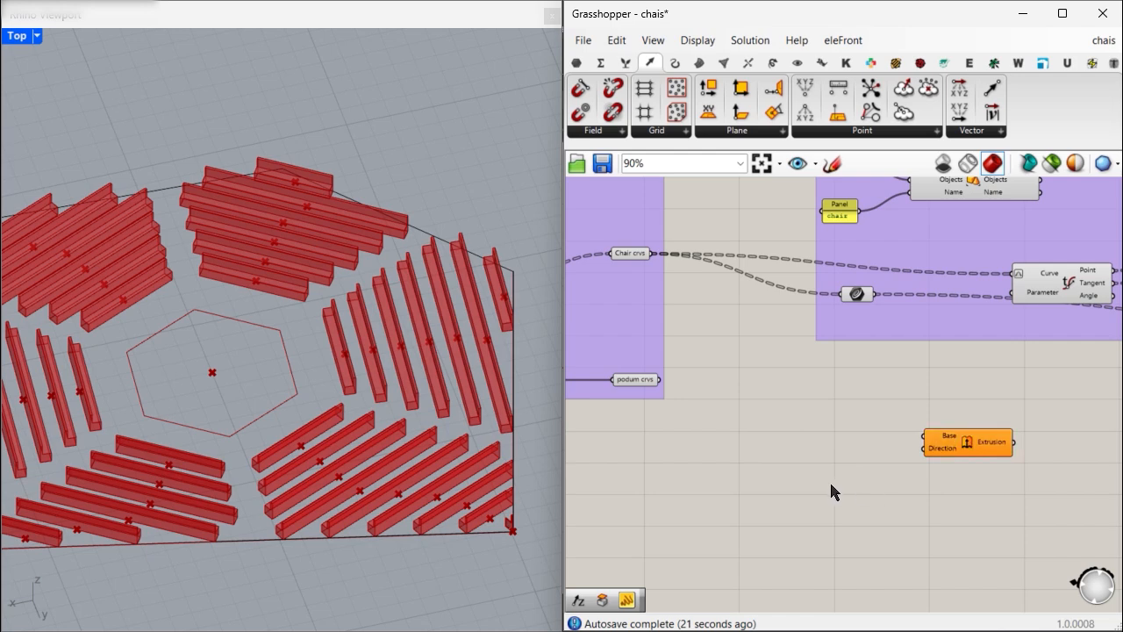
Add a Unit Z vector and connect a 0.1 number slider to its Factor.
double_click(848, 478)
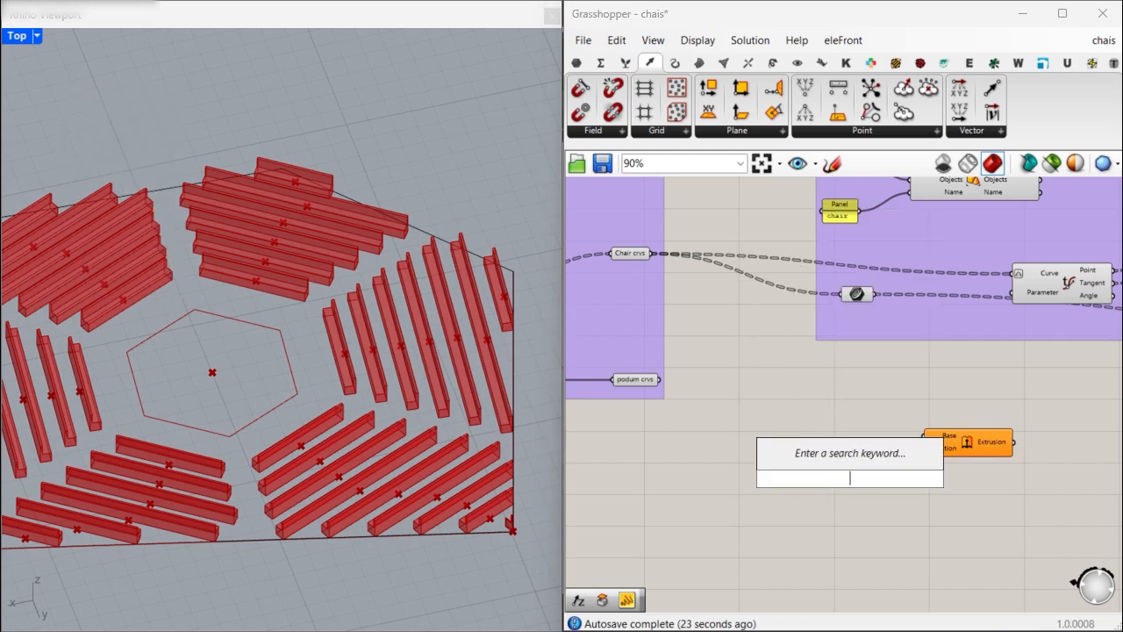
type("z")
left_click(848, 463)
double_click(787, 506)
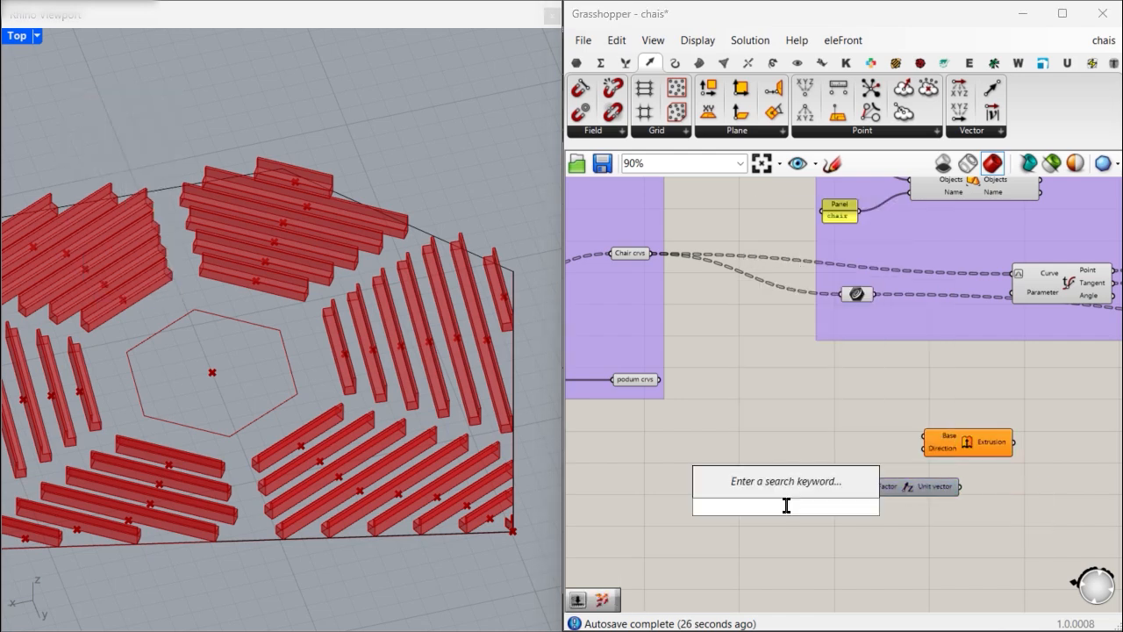
type("0.1")
key("Return")
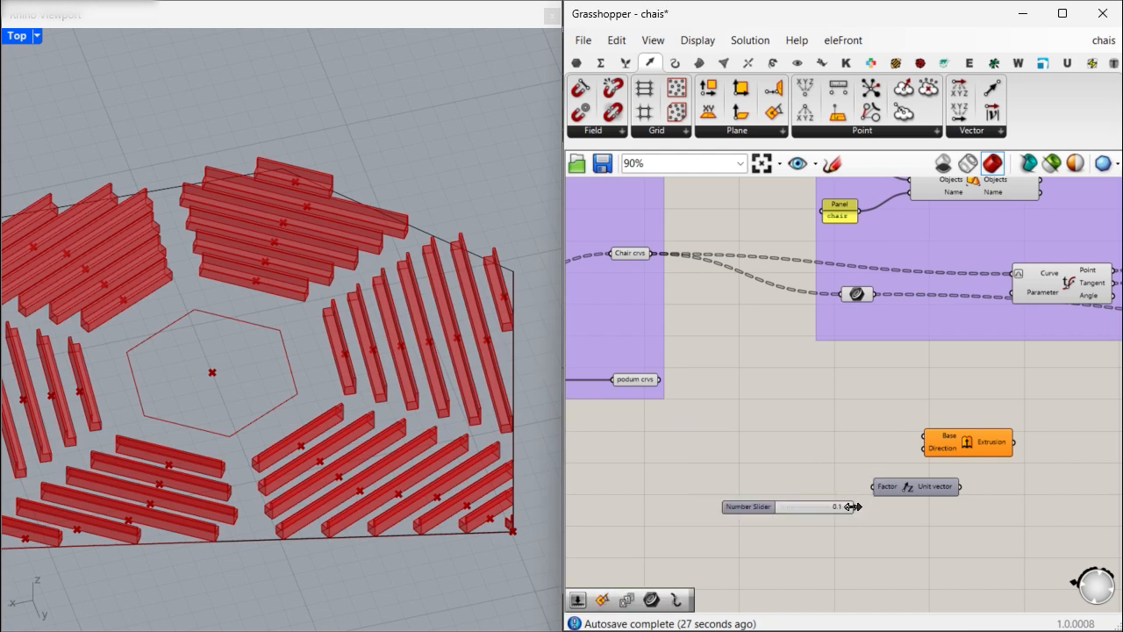
left_click_drag(854, 507, 873, 487)
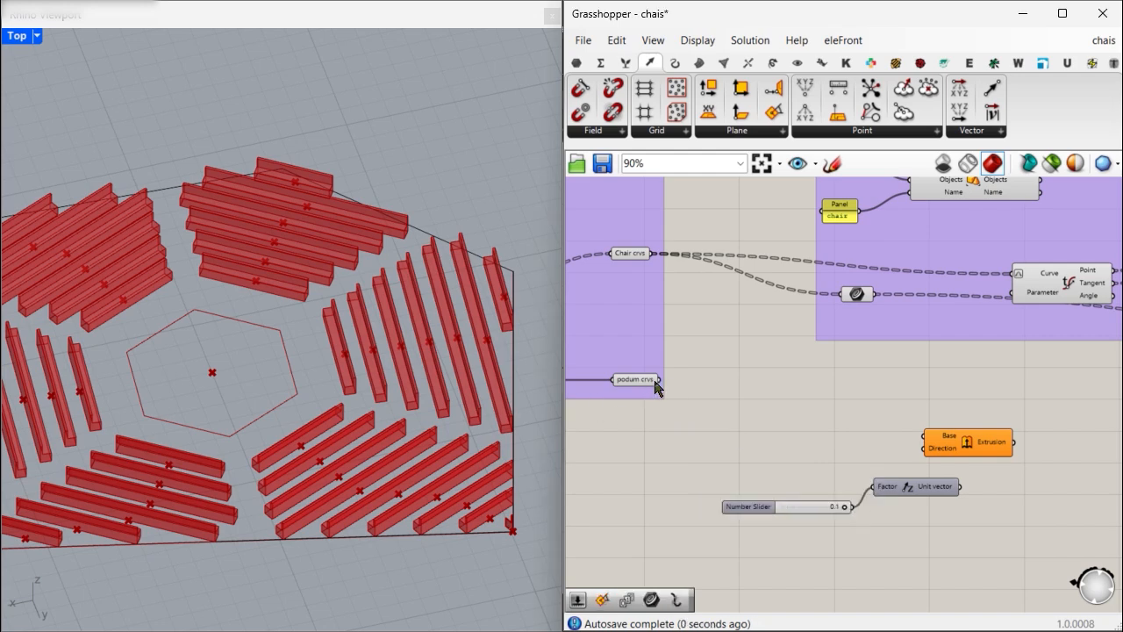
Extrude the podium curves along the Unit Z vector and close the extrusion with a Cap Holes component.
left_click_drag(659, 380, 1053, 455)
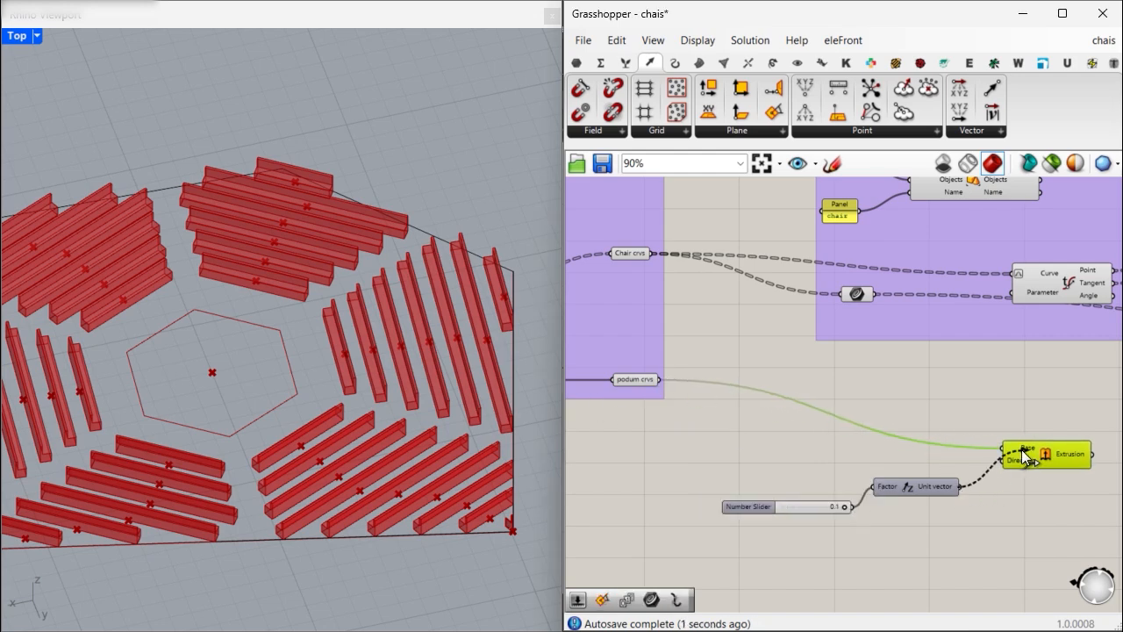
right_click_drag(1025, 456, 811, 424)
double_click(916, 416)
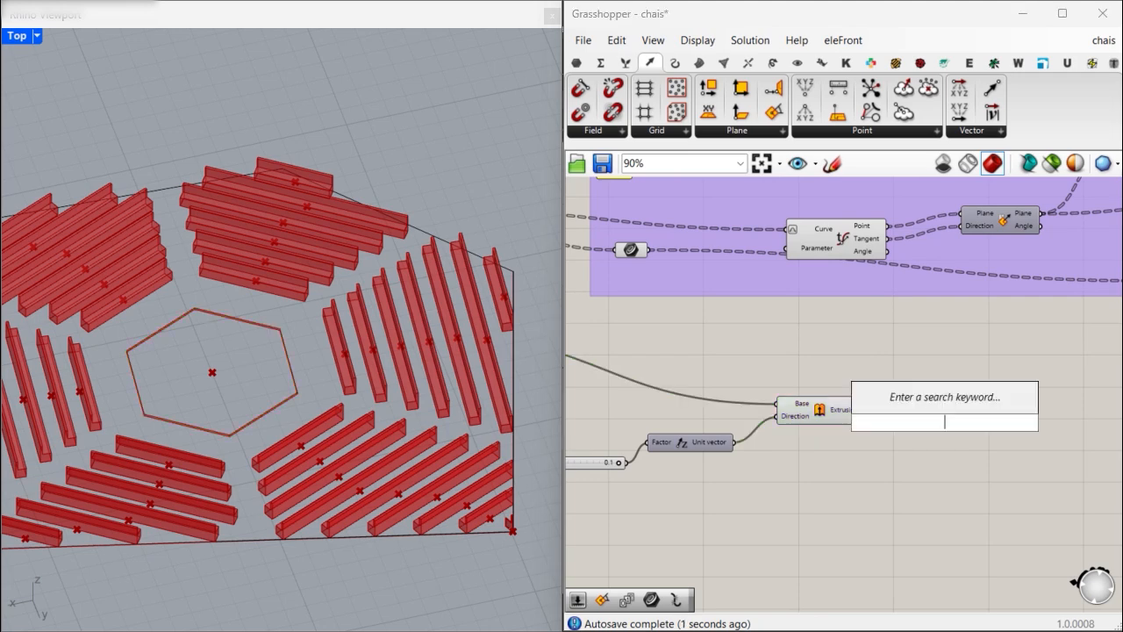
type("cap")
key("Return")
left_click_drag(866, 410, 702, 472)
Group the slider, Unit Z, Extrude and Cap Holes components of the podium.
scroll(918, 422, "down", 3)
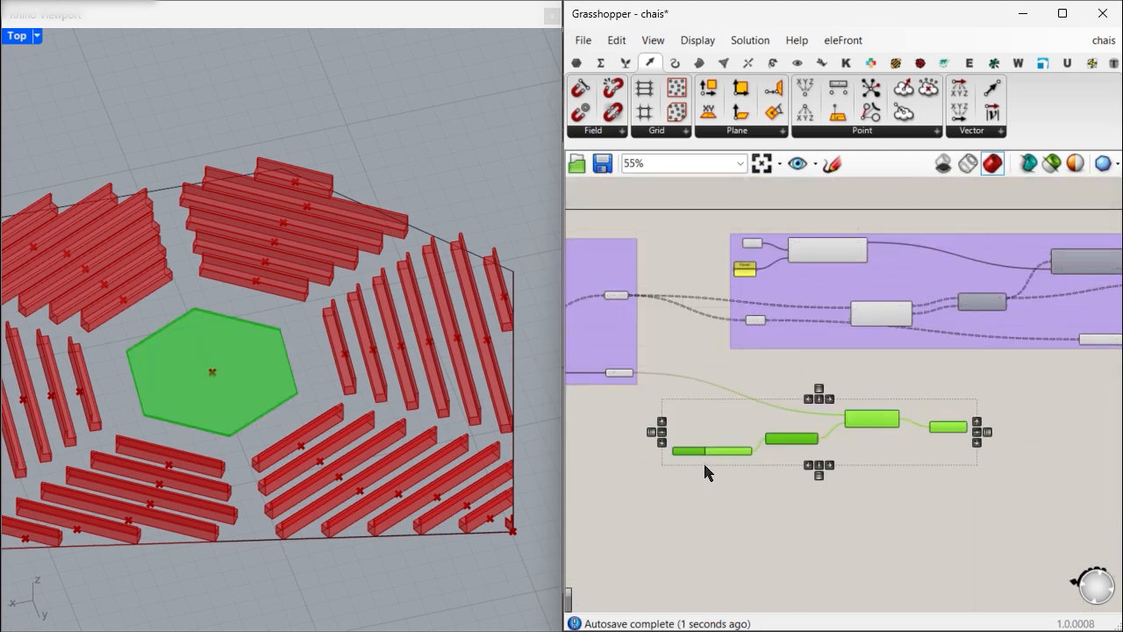
key("ctrl+g")
left_click_drag(718, 424, 793, 436)
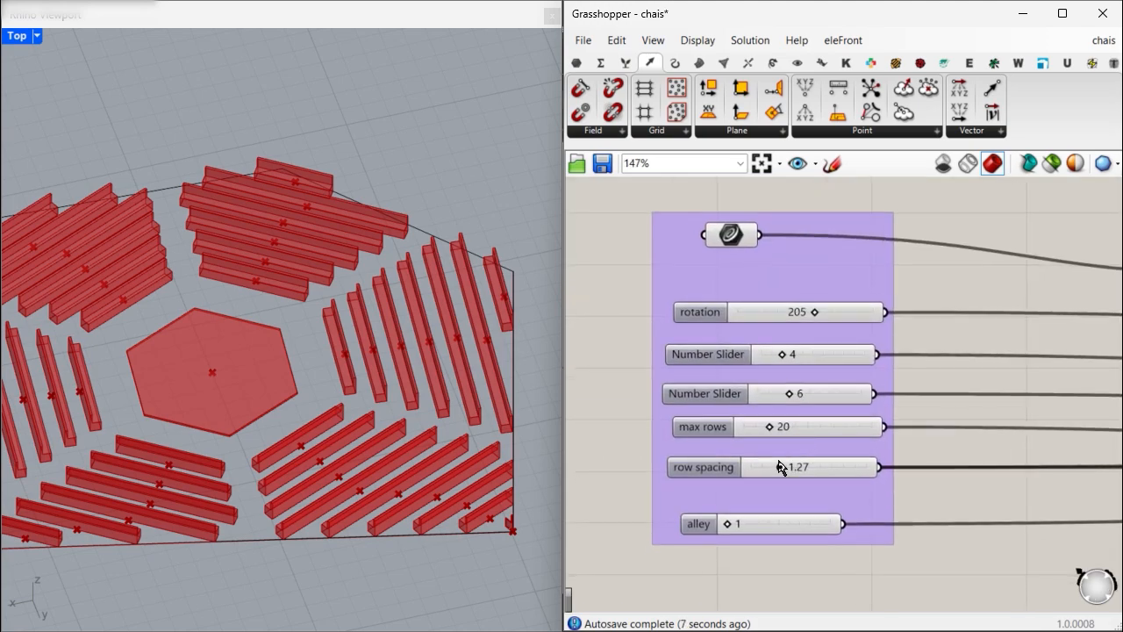
Test the layout with row spacing 1.18, rotation 115, and a four-sided and then a seven-sided podium.
mouse_move(781, 467)
left_mouse_down()
mouse_move(759, 471)
mouse_move(778, 474)
left_mouse_up()
left_click_drag(811, 313, 781, 315)
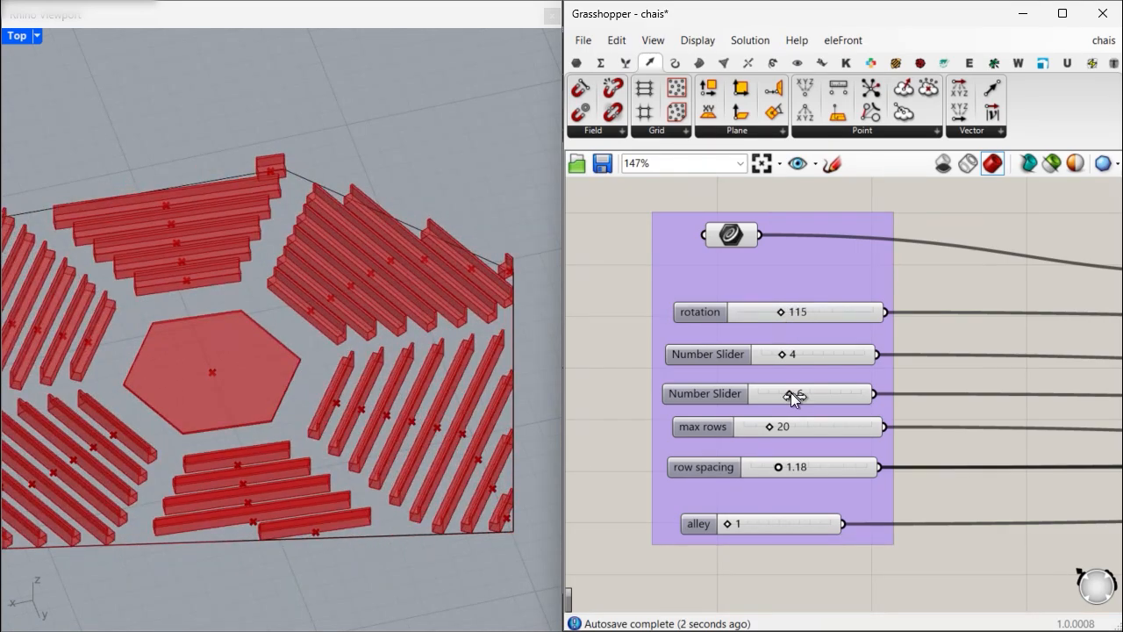
mouse_move(790, 395)
left_mouse_down()
mouse_move(821, 393)
mouse_move(762, 394)
mouse_move(790, 394)
mouse_move(781, 399)
left_mouse_up()
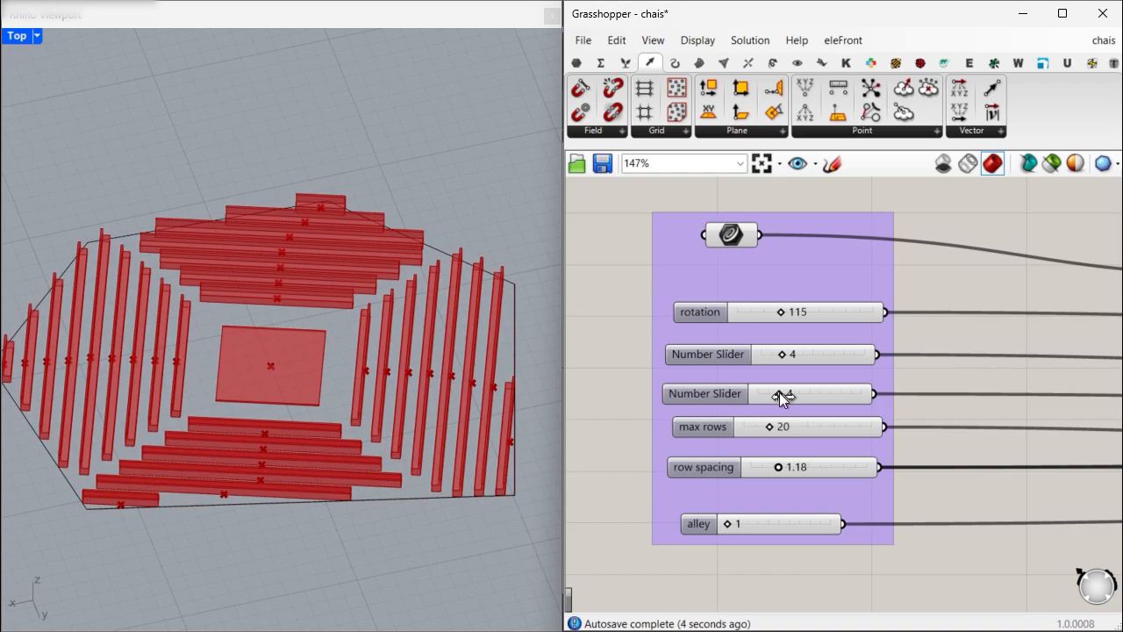
left_click_drag(784, 397, 799, 399)
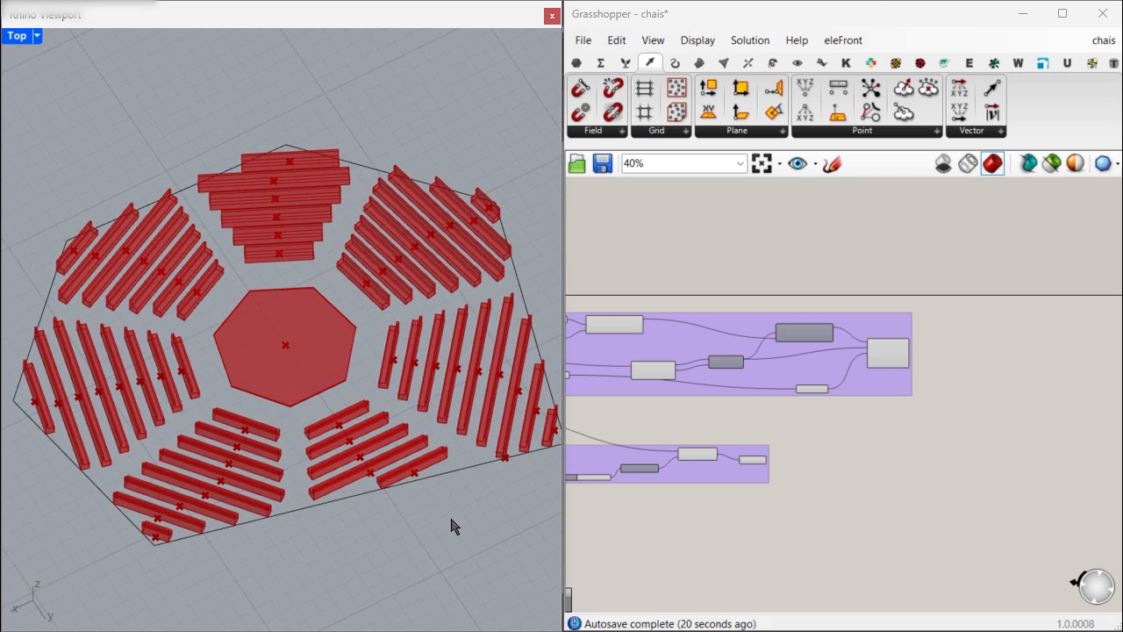
Run vrayShowAssetEditor in Rhino and move the V-Ray Asset Editor clear of the model.
type("vray")
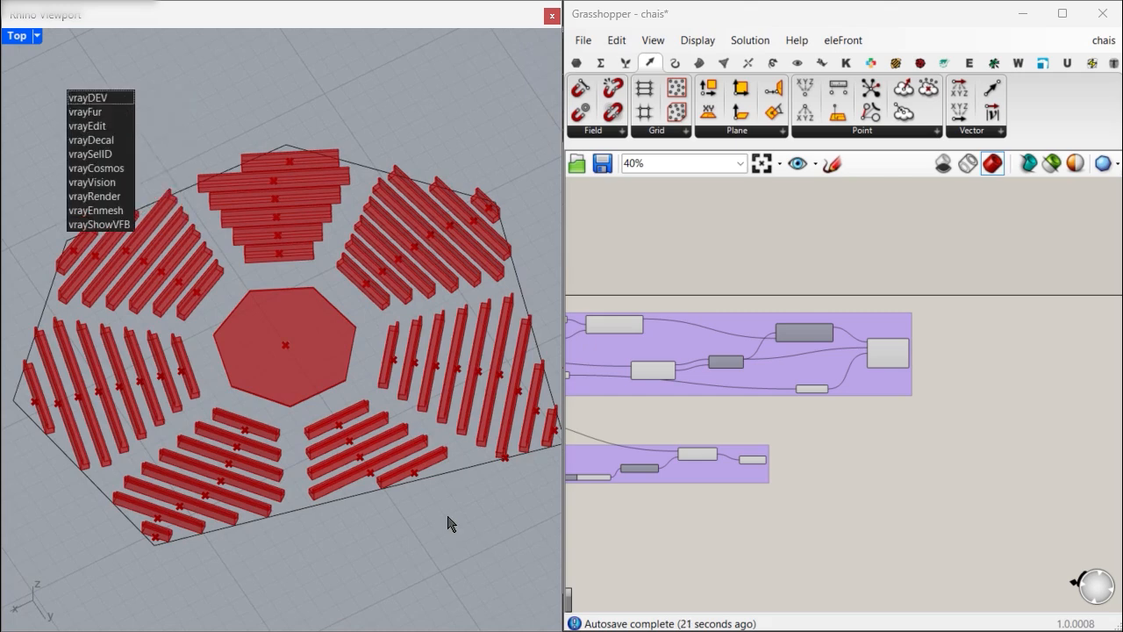
type("ass")
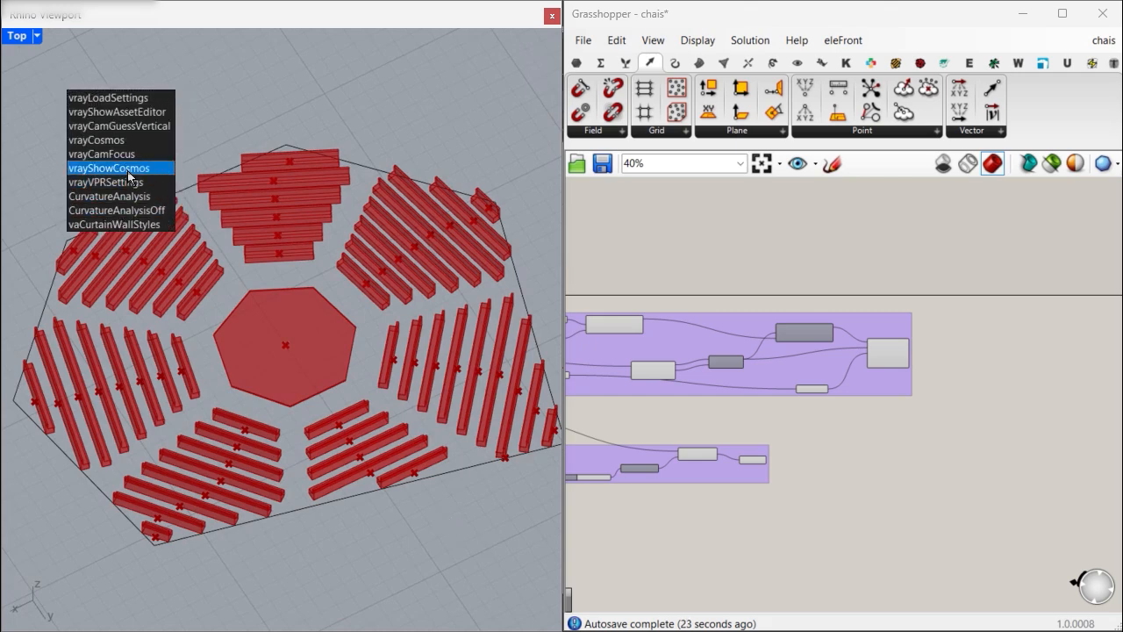
left_click(146, 115)
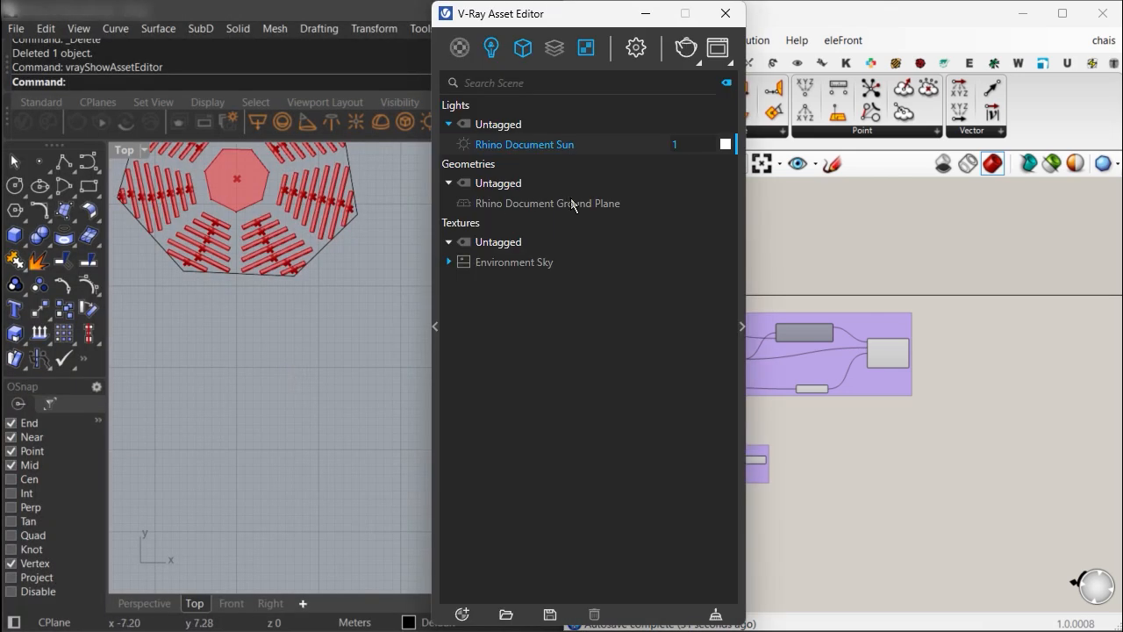
left_click_drag(439, 19, 767, 22)
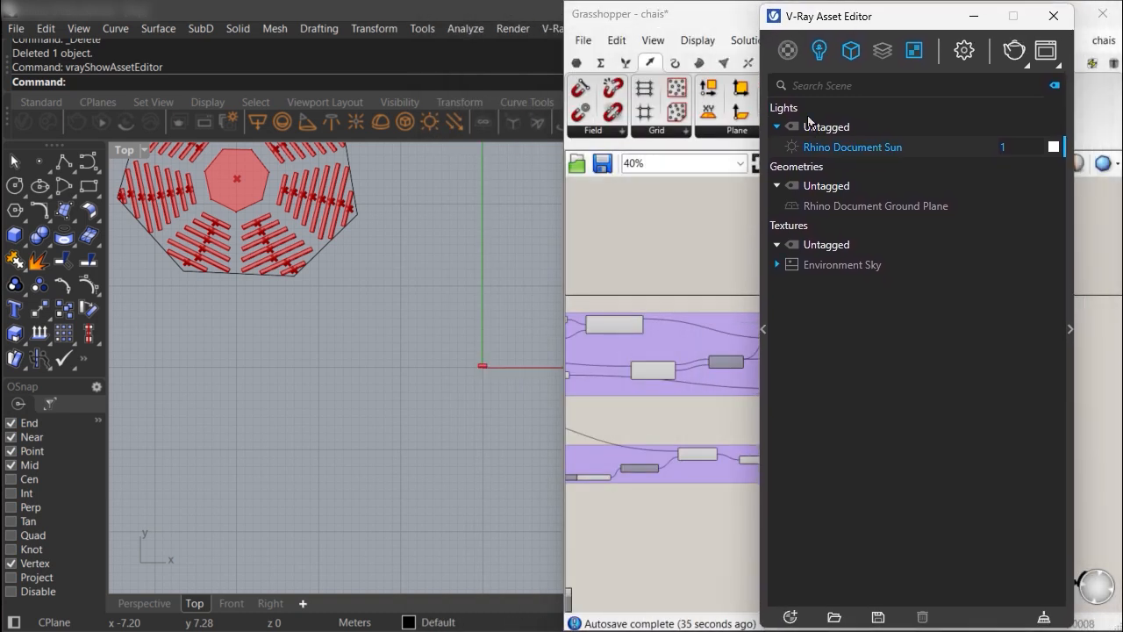
In the V-Ray render settings, choose the RTX engine and lower the quality to Low.
left_click(963, 50)
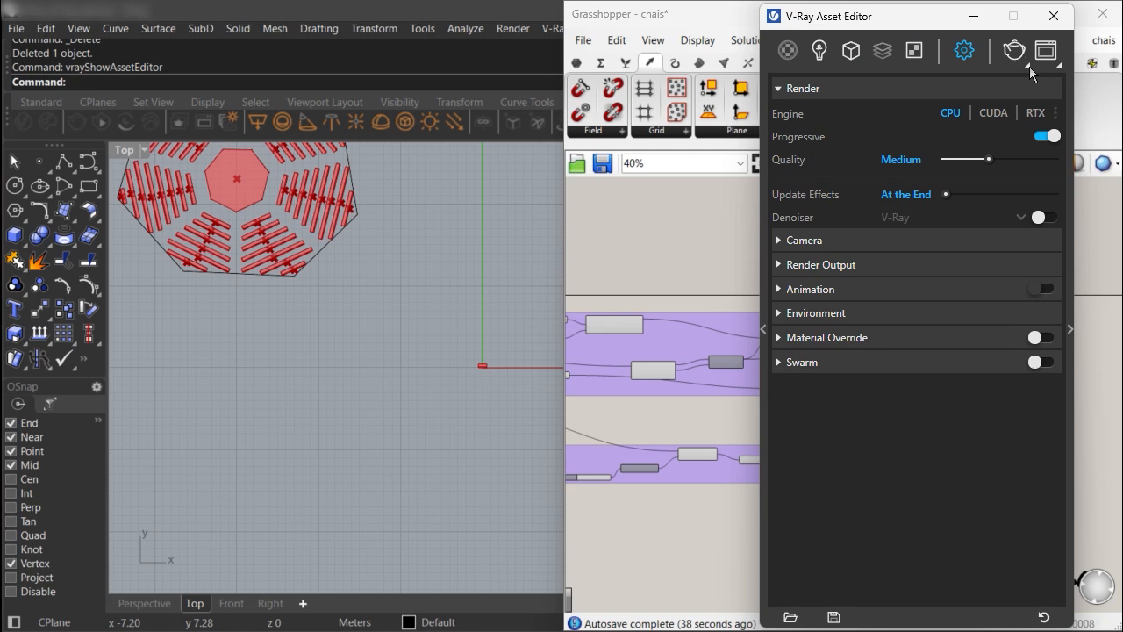
left_click(956, 87)
left_click(956, 88)
left_click_drag(970, 162, 887, 167)
left_click_drag(892, 28, 708, 26)
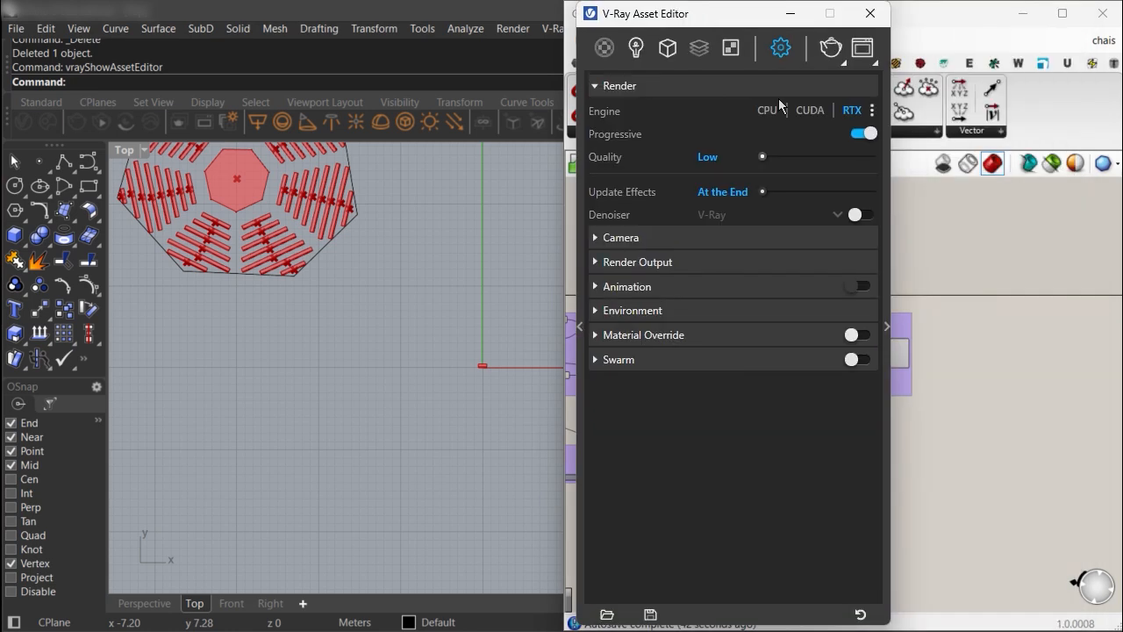
Set the render noise limit to 1 and enable the NVIDIA AI denoiser.
left_click(883, 318)
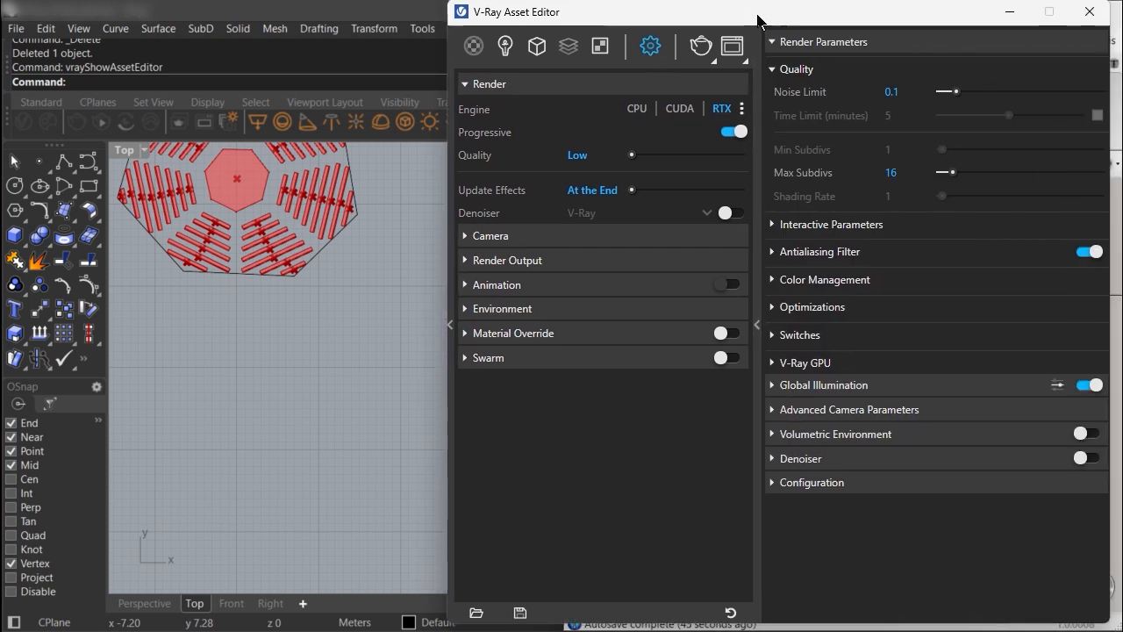
left_click(847, 93)
type("1")
key("Return")
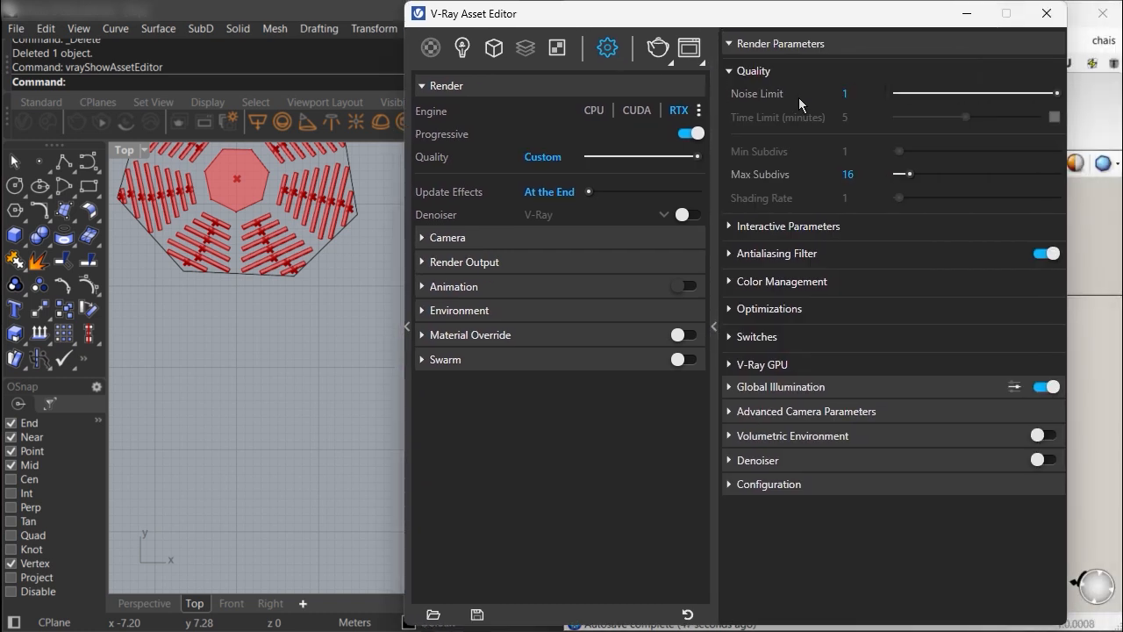
left_click(691, 215)
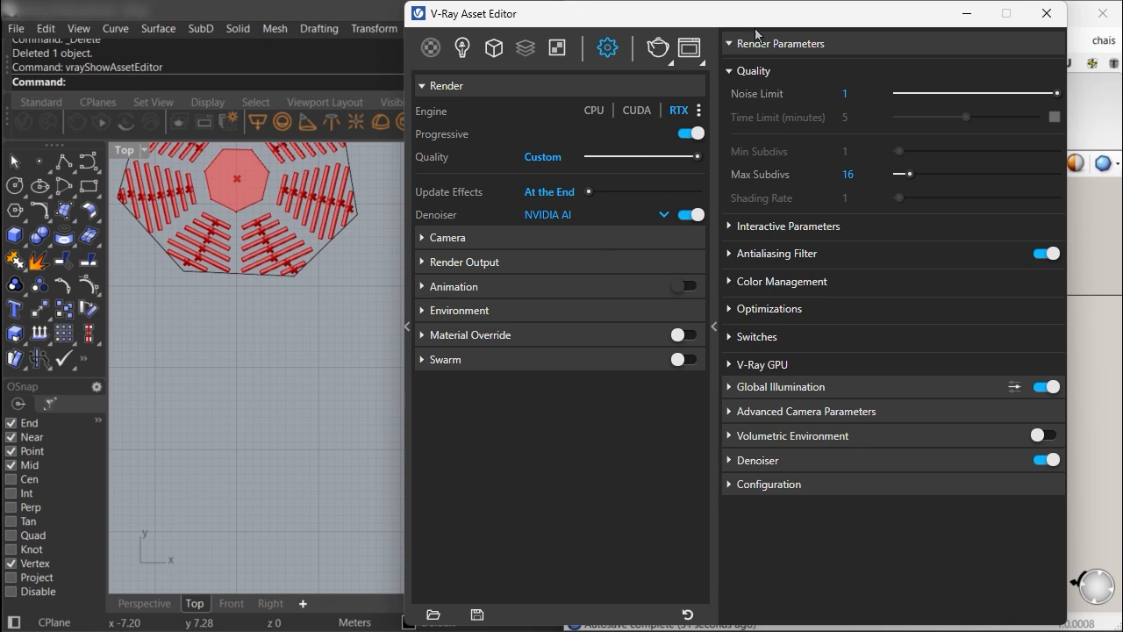
left_click_drag(778, 15, 881, 22)
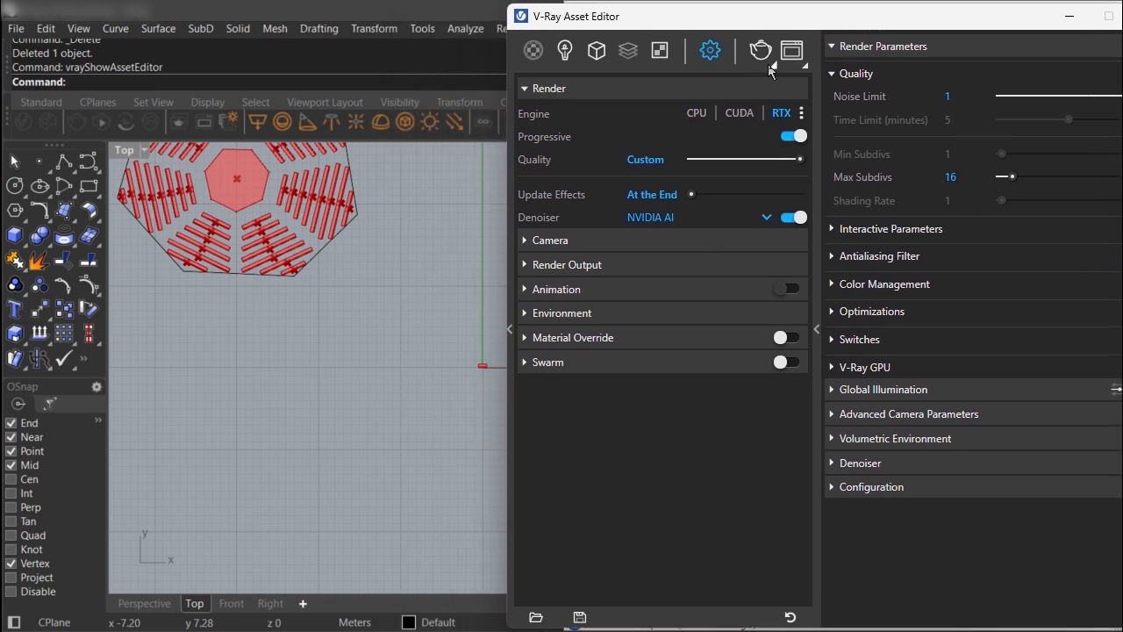
Turn off the V-Ray camera exposure and set the Rhino Document Sun intensity to .015.
left_click(527, 242)
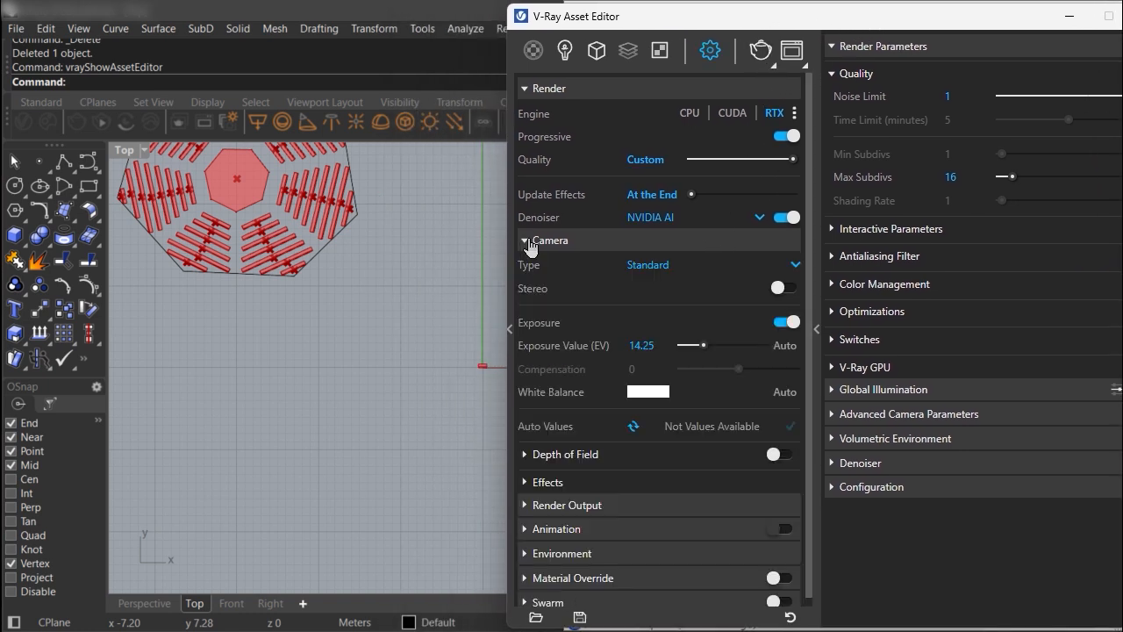
left_click(796, 325)
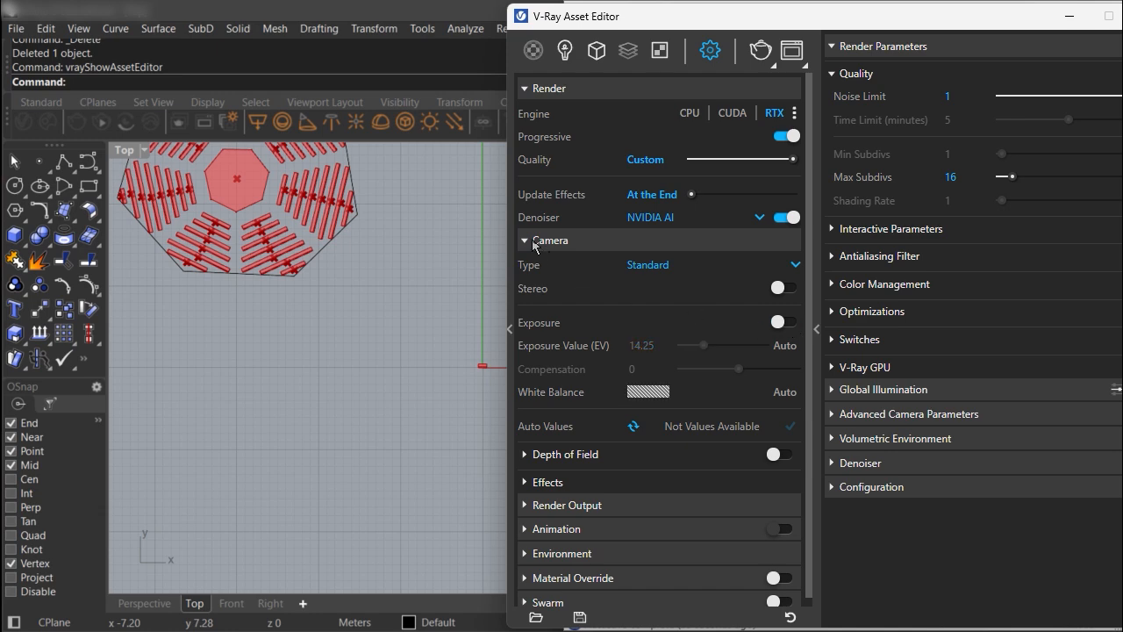
left_click(535, 242)
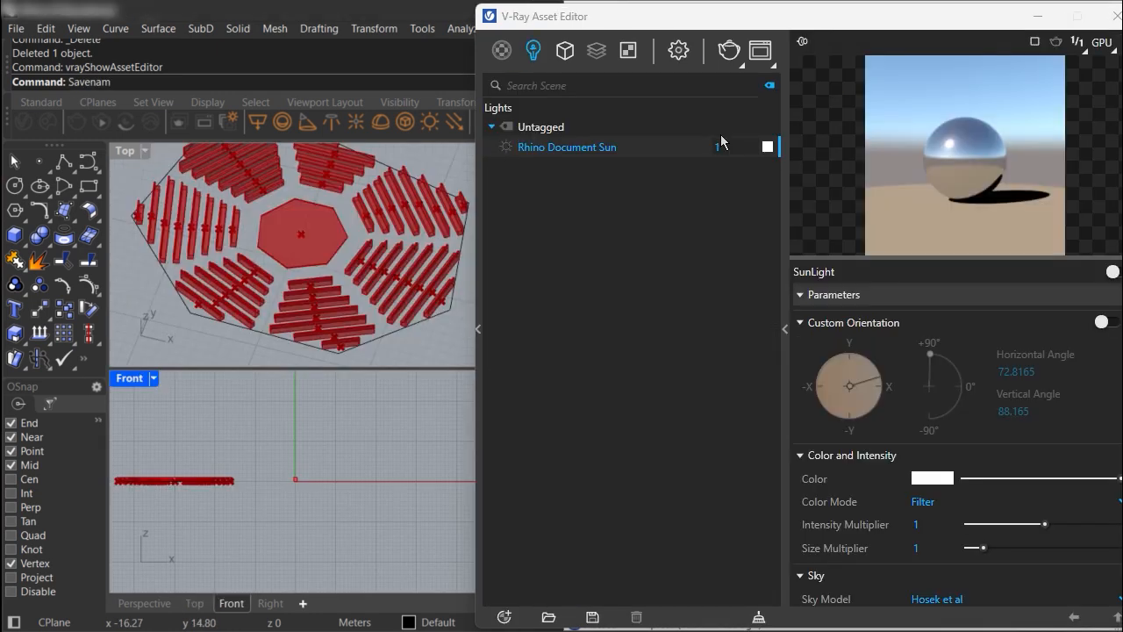
left_click(720, 144)
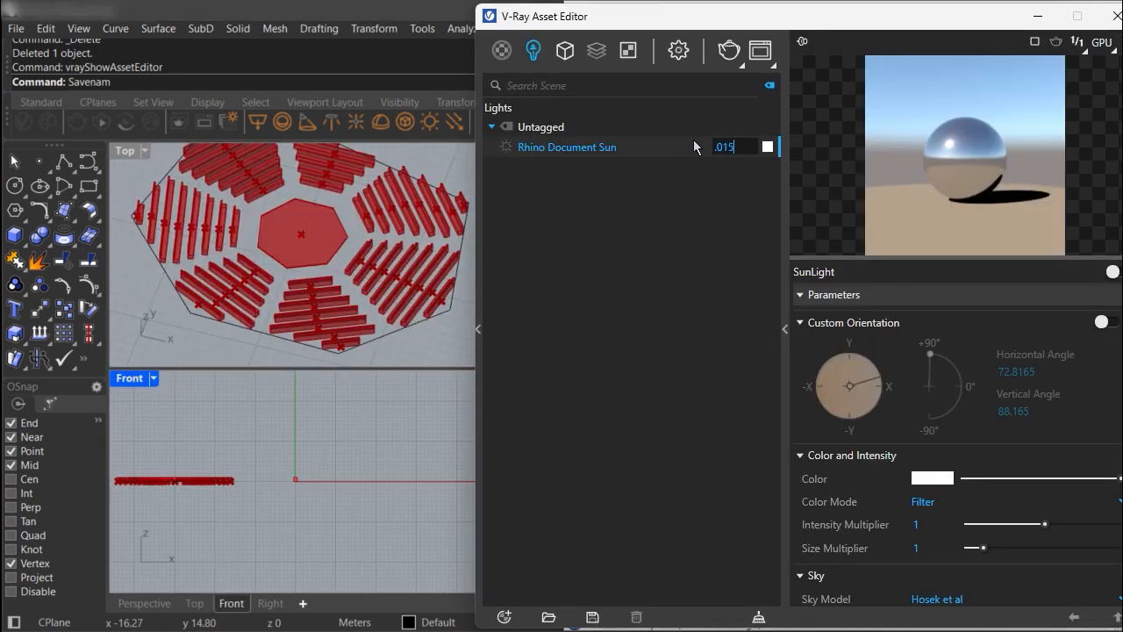
key("Return")
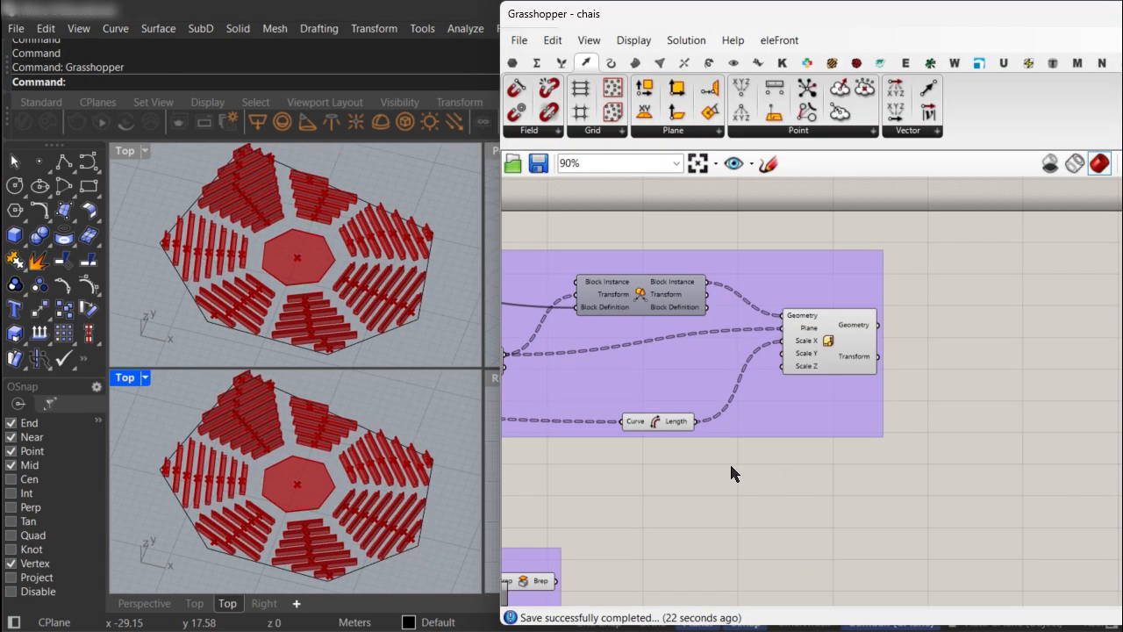
Switch the lower Top viewport to the V-Ray Interactive display mode.
left_click(131, 381)
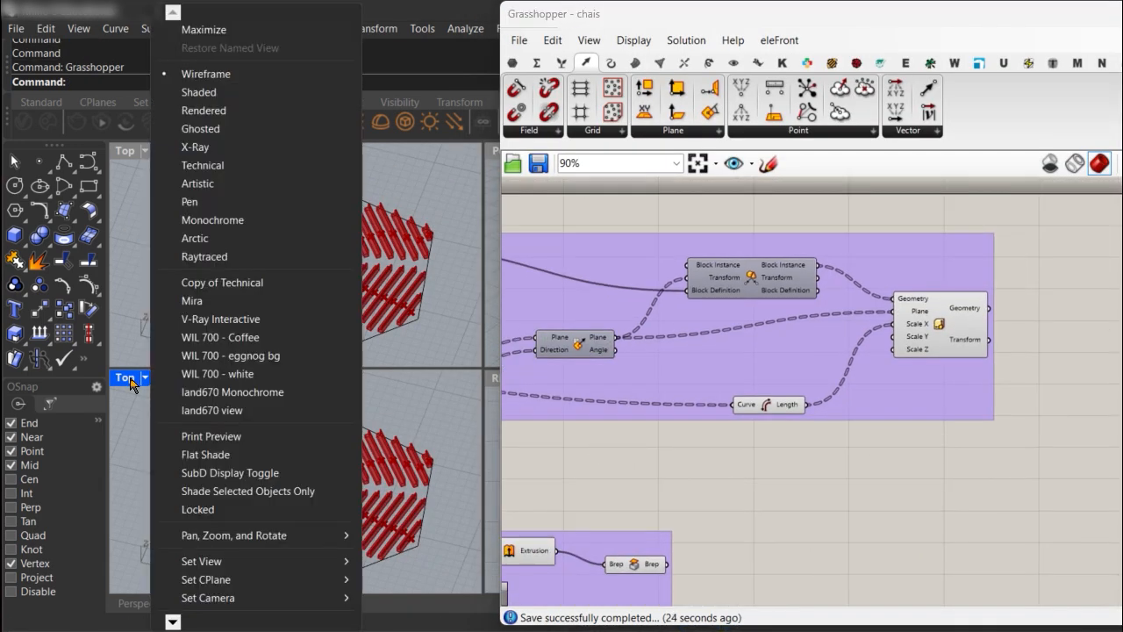
left_click(219, 320)
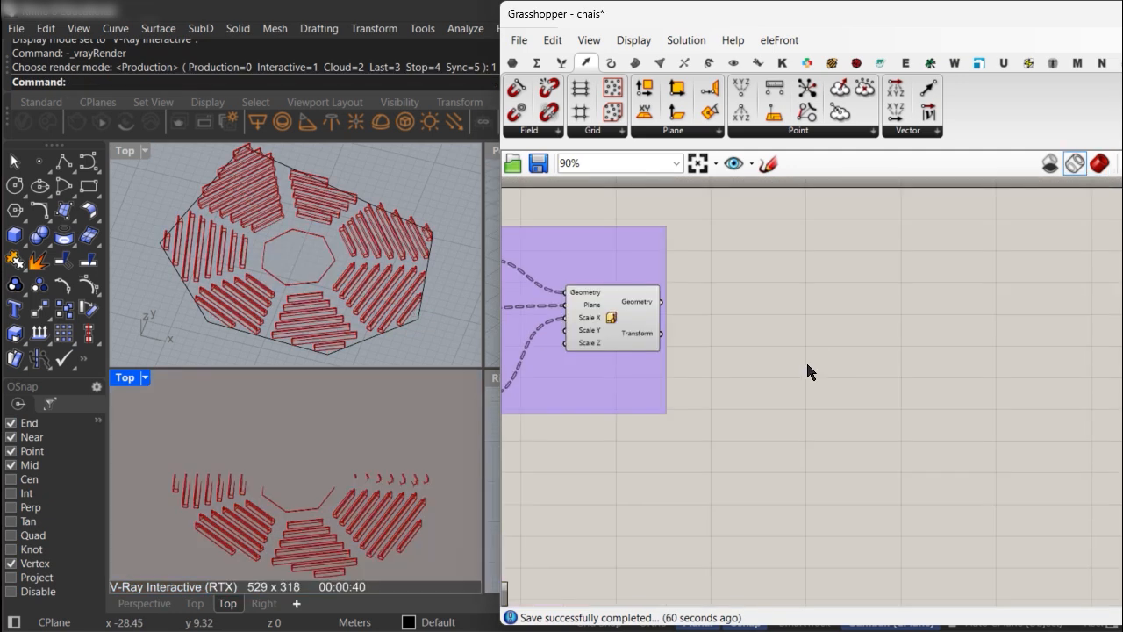
Add an Explode Object component and feed it the Geometry output of the chair-scaling component.
scroll(764, 347, "up", 2)
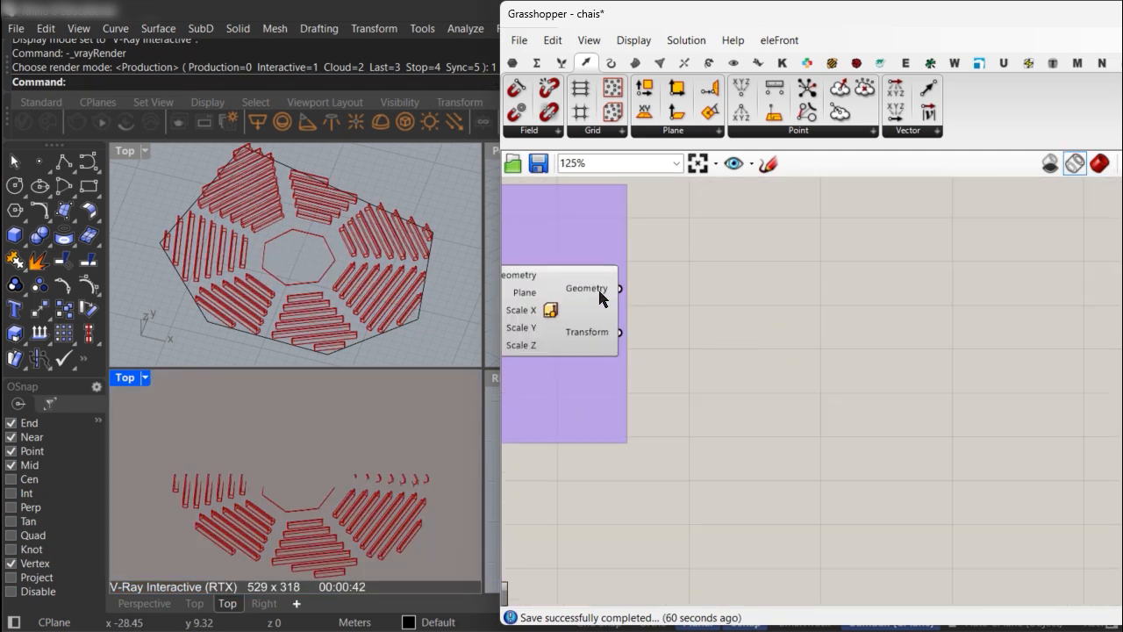
mouse_move(602, 298)
double_click(814, 344)
type("ex")
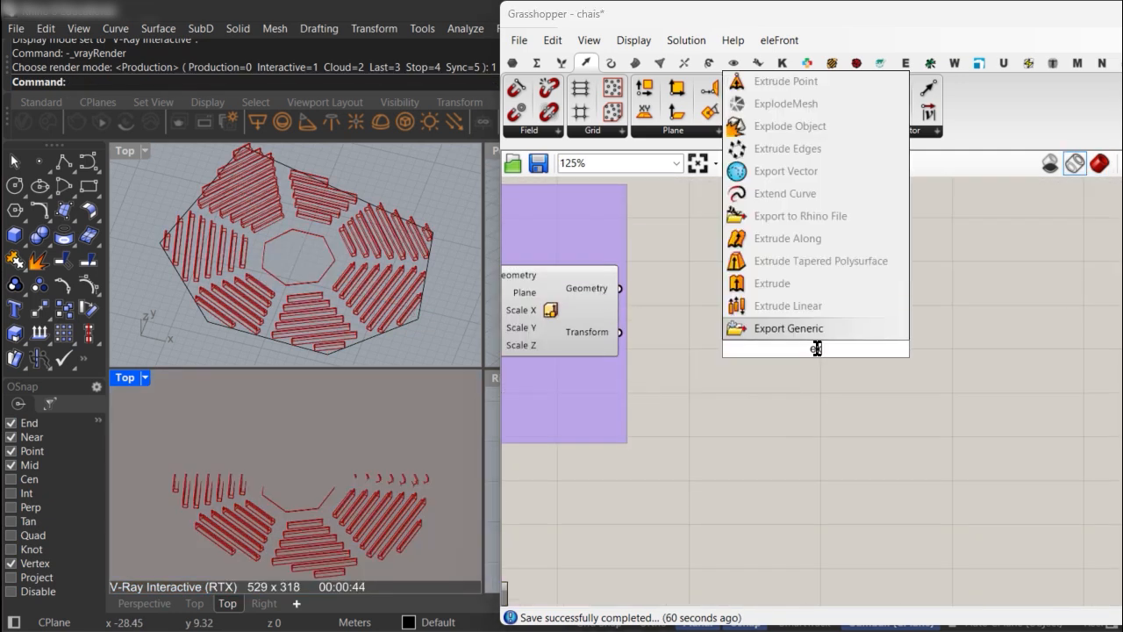
type("plode")
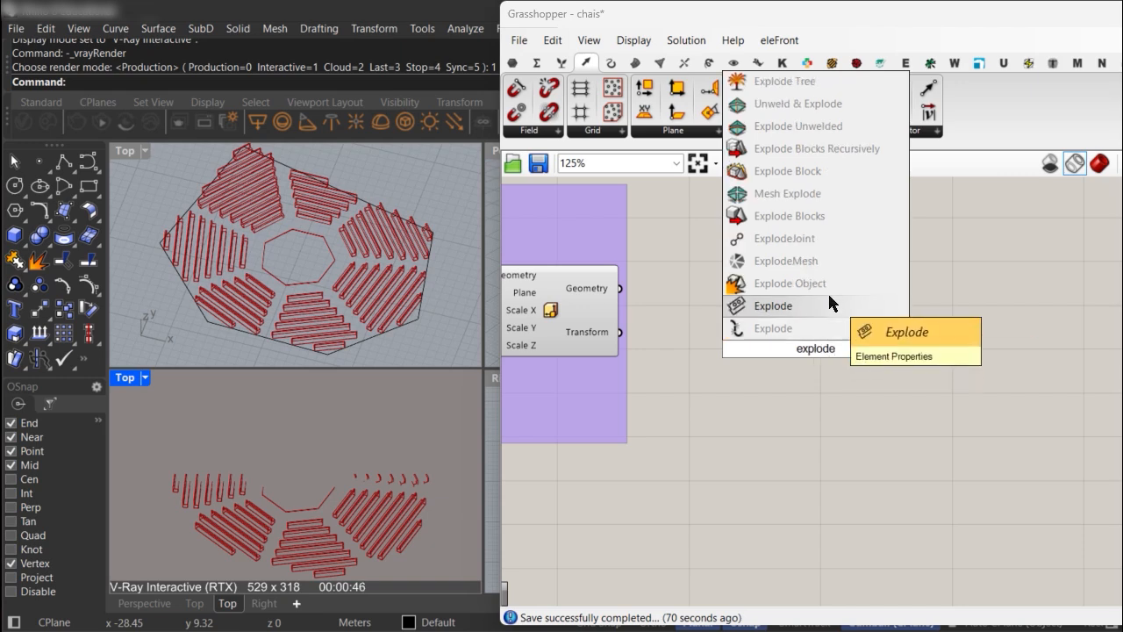
left_click(827, 303)
left_click_drag(617, 290, 769, 350)
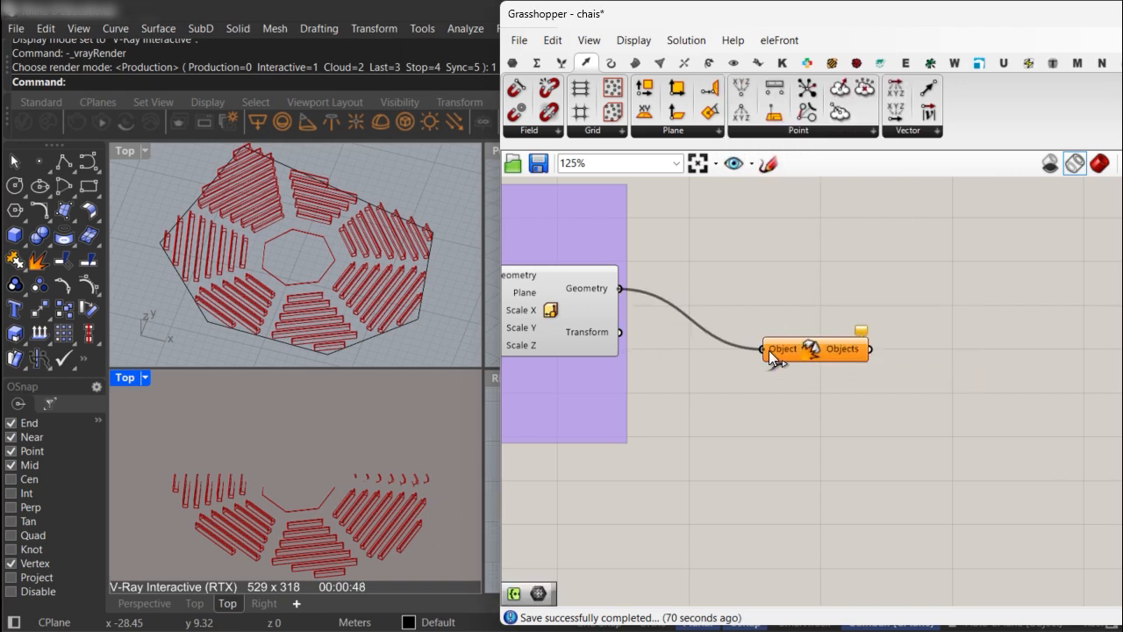
Add a V-Ray Geometry component and connect the exploded Objects to its Geo input.
right_click_drag(887, 369, 702, 356)
double_click(837, 348)
type("vray geo")
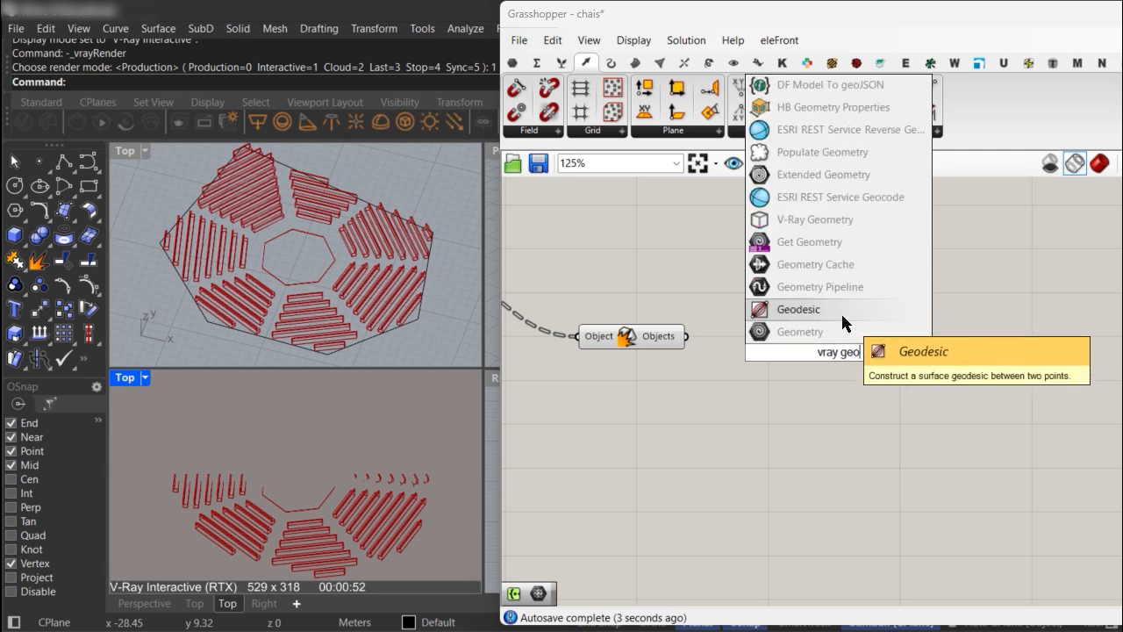
left_click(841, 220)
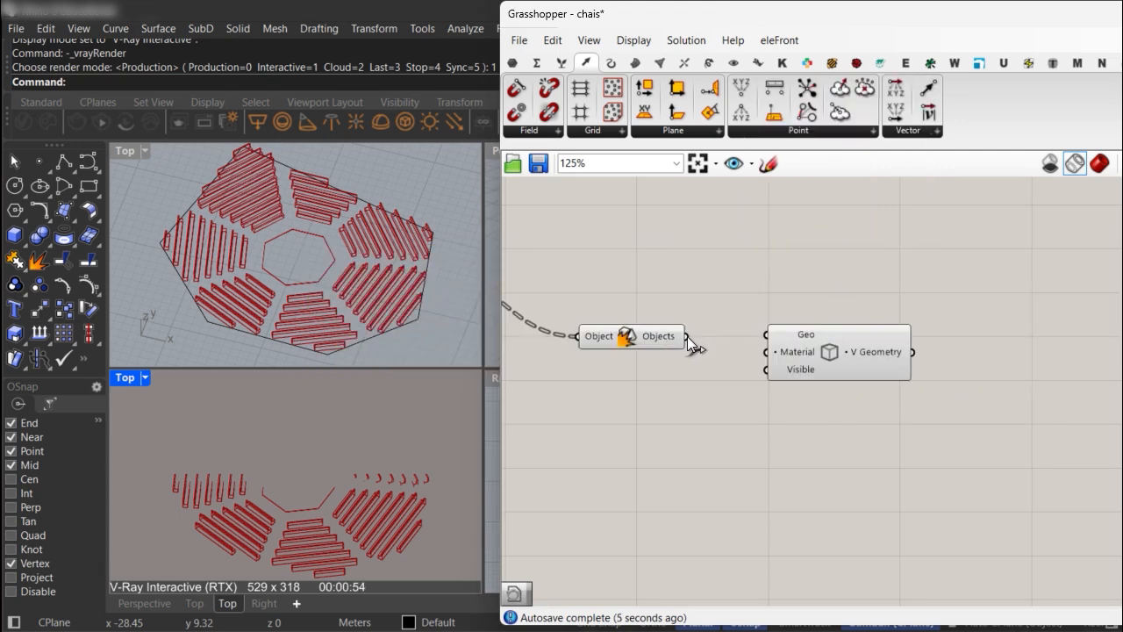
left_click_drag(793, 341, 847, 385)
left_click(863, 348)
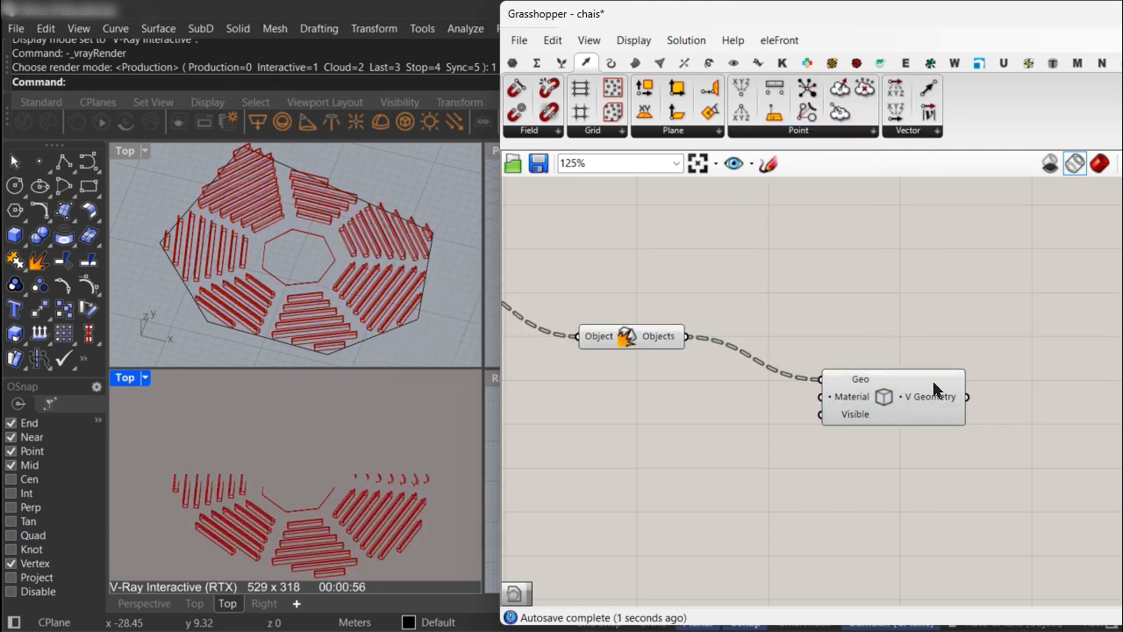
Add a V-Ray Render in Project component, leaving a gap between it and the V-Ray Geometry component.
right_click_drag(925, 390, 737, 381)
double_click(925, 379)
type("ren")
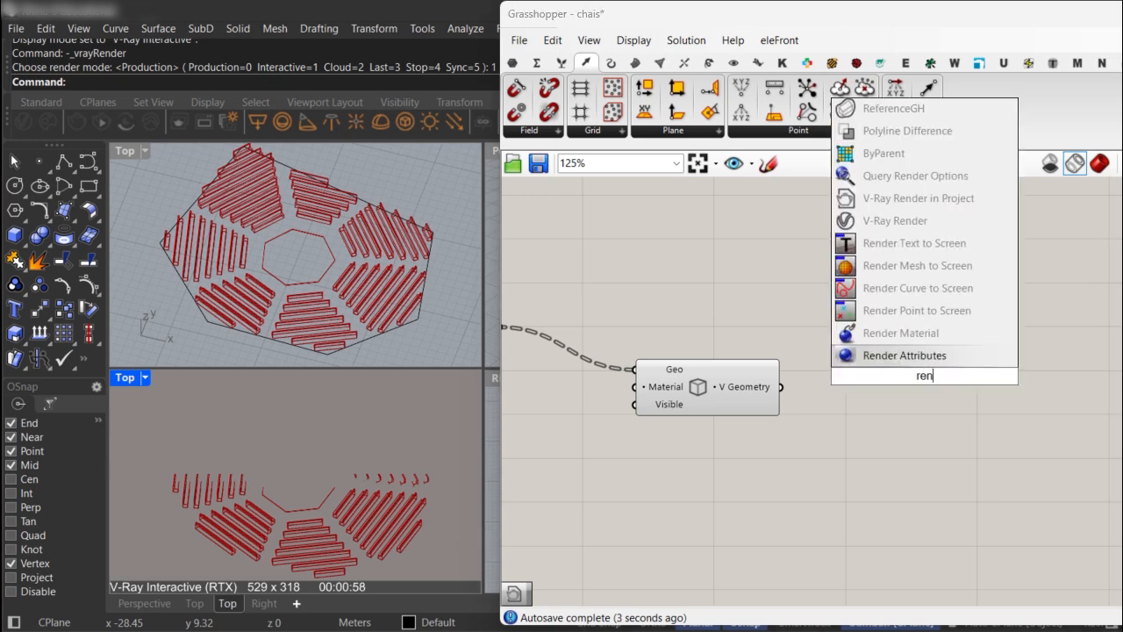
type("der pro")
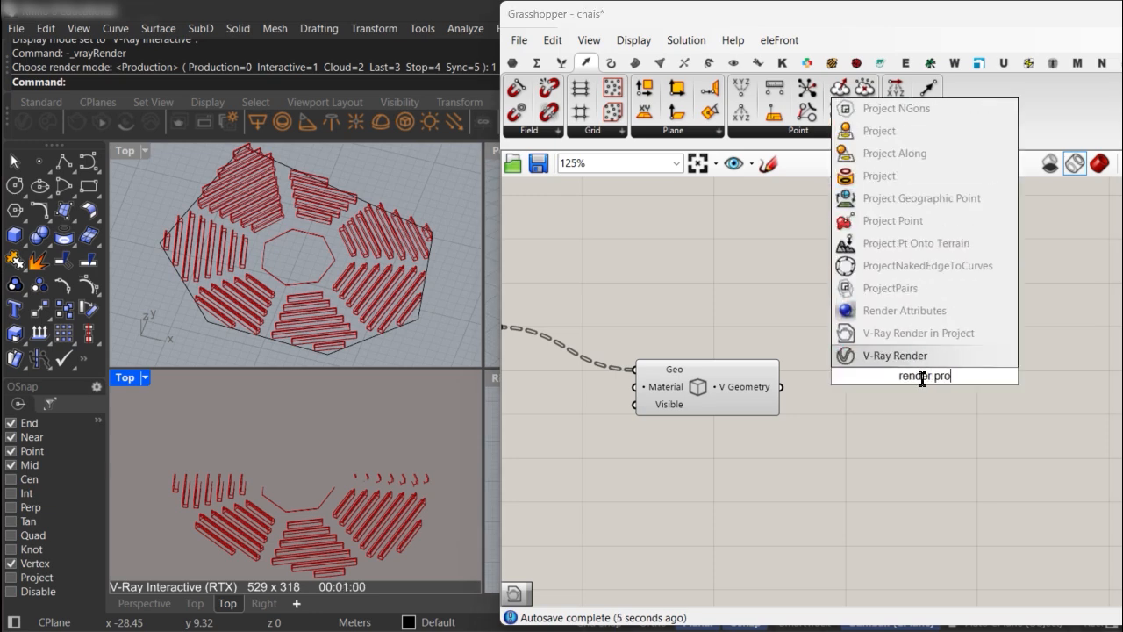
left_click(956, 334)
left_click_drag(932, 388, 1062, 396)
right_click_drag(1062, 397, 989, 387)
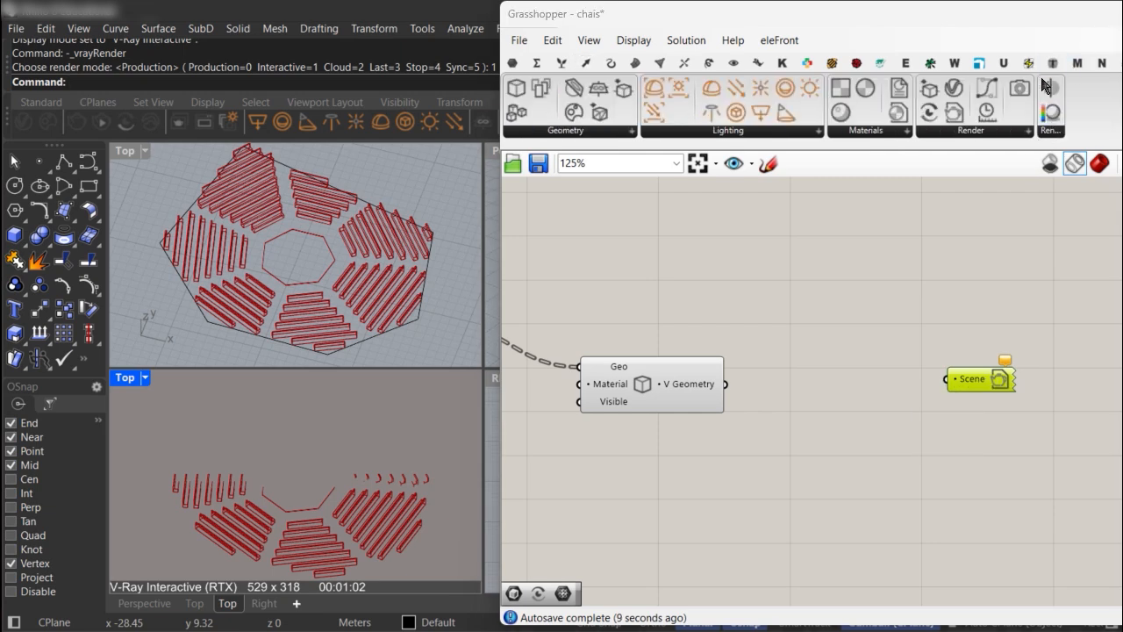
Place a V-Ray Render component, connect V Geometry into it, and link its Scene output to V-Ray Render in Project.
left_click(960, 141)
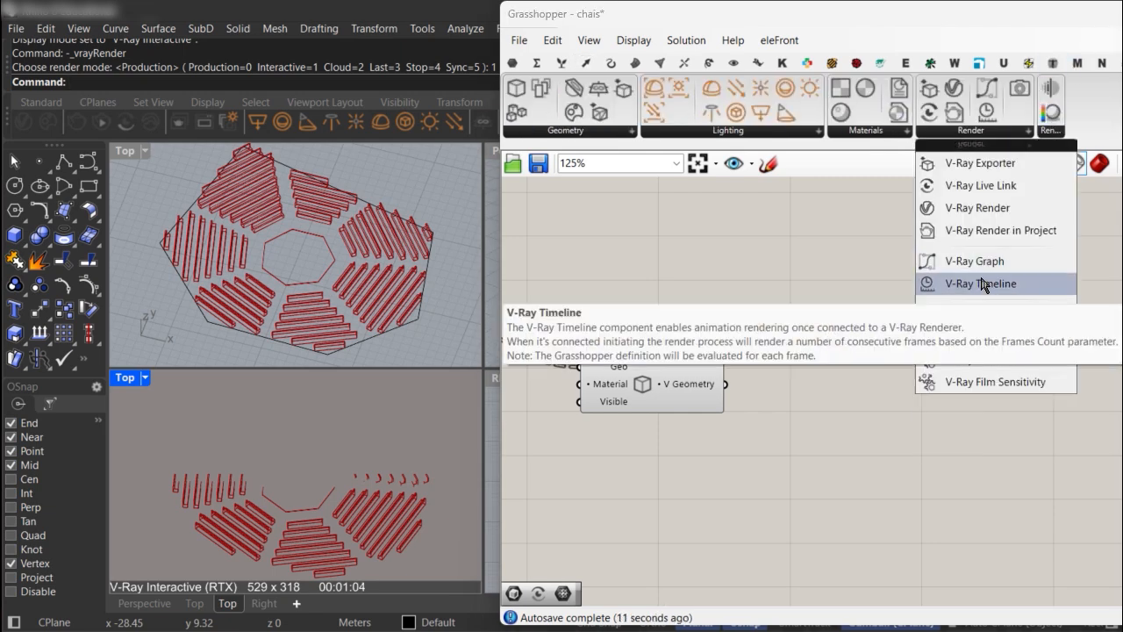
left_click_drag(983, 209, 888, 432)
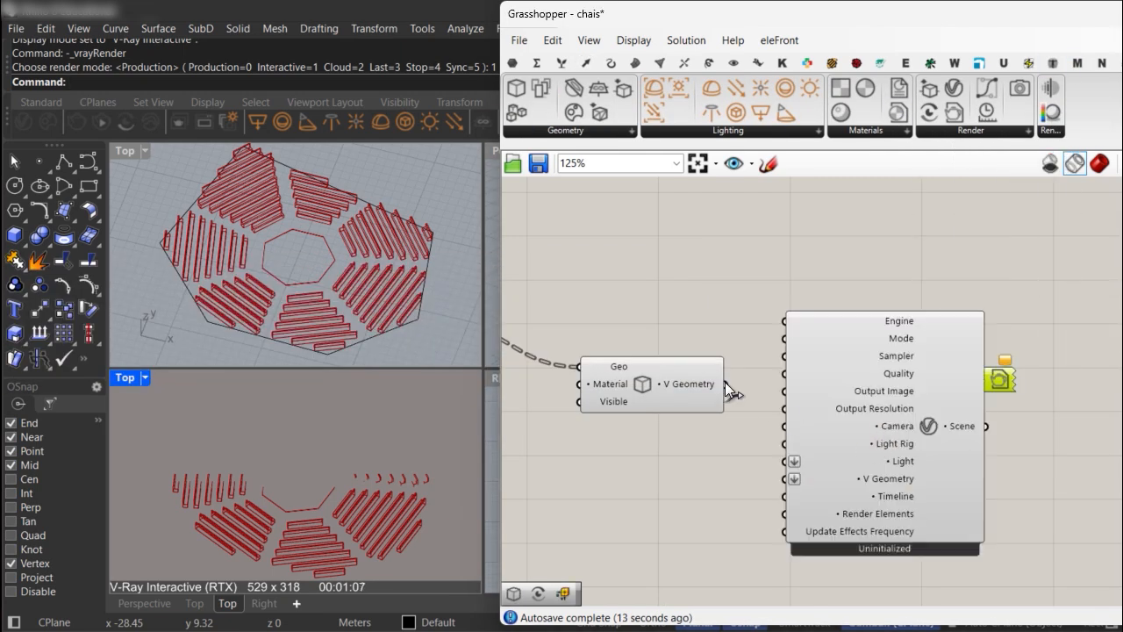
left_click_drag(727, 392, 785, 480)
left_click_drag(998, 380, 1116, 381)
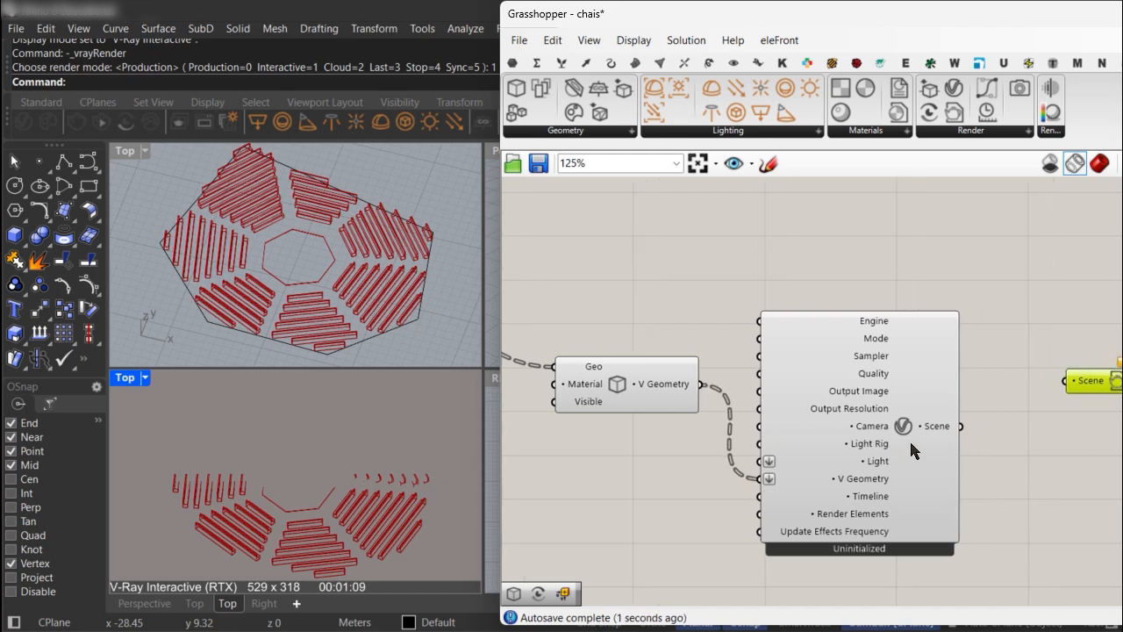
left_click_drag(992, 405, 1044, 412)
left_click(1028, 440)
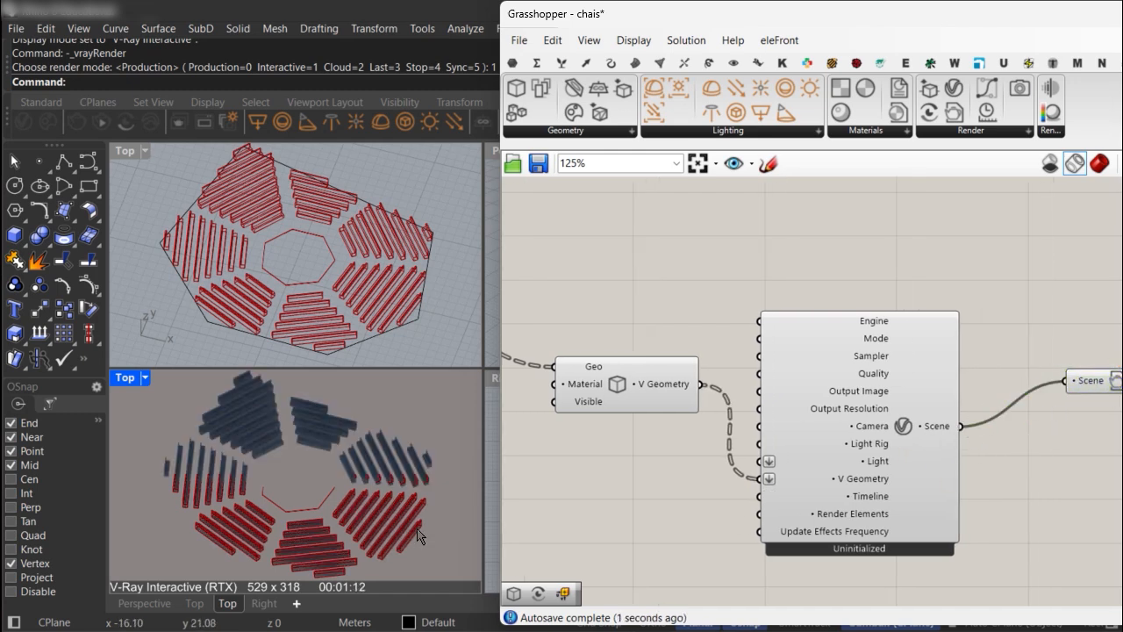
Connect the podium's Brep output as an additional source for the Geo input of V-Ray Geometry.
scroll(334, 527, "up", 3)
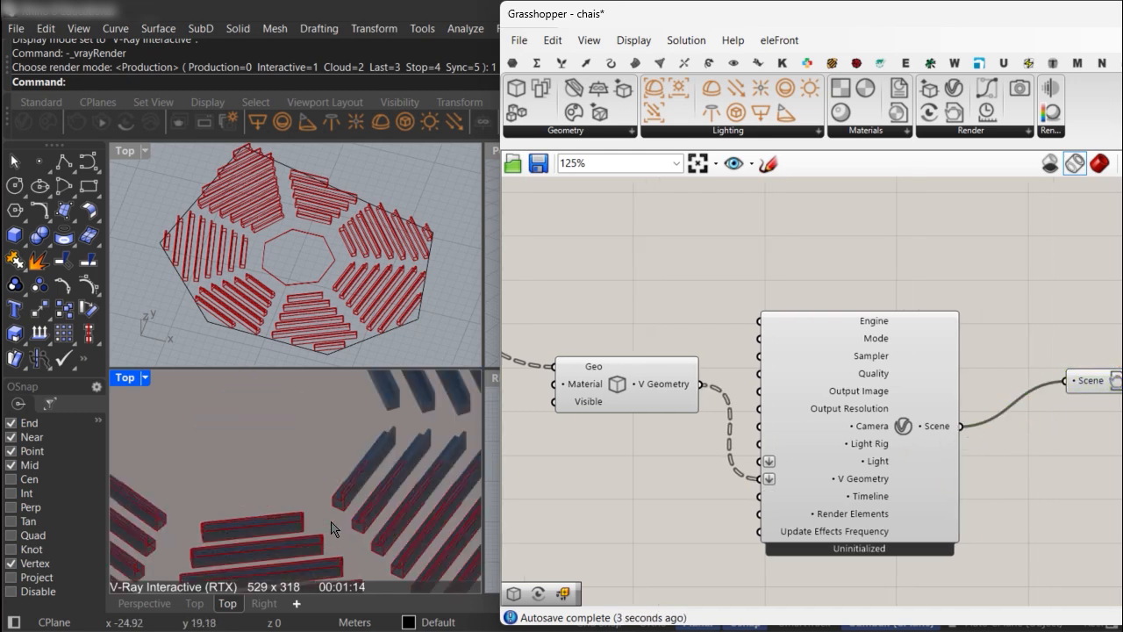
scroll(334, 526, "down", 3)
scroll(878, 441, "down", 2)
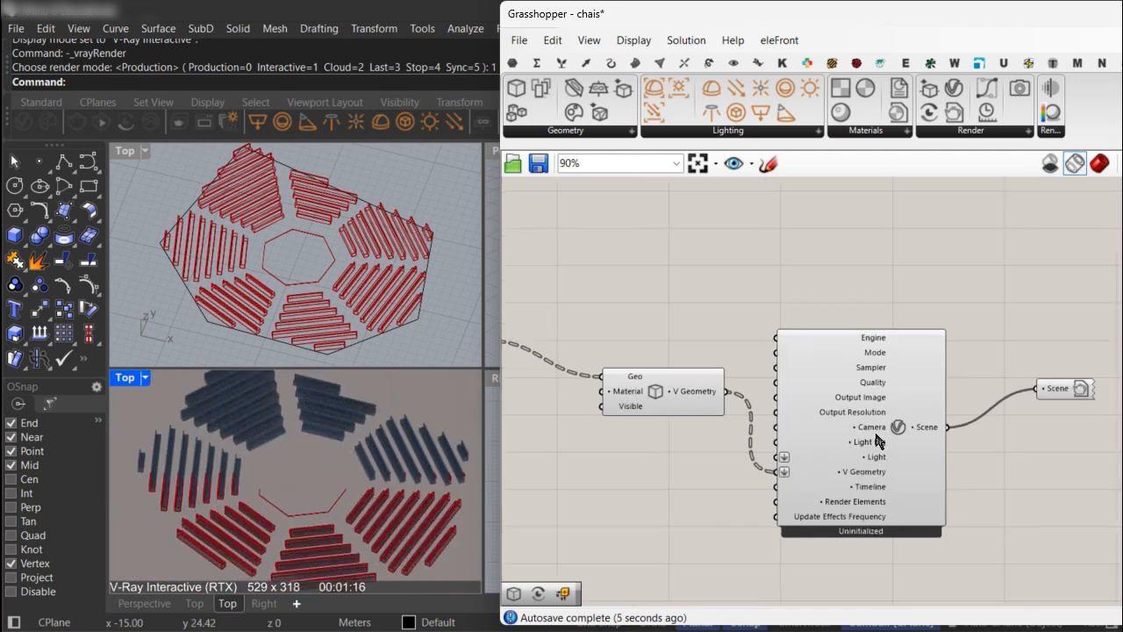
scroll(665, 444, "down", 2)
scroll(755, 460, "up", 2)
left_click_drag(660, 493, 893, 305)
scroll(1017, 396, "down", 1)
scroll(990, 398, "up", 4)
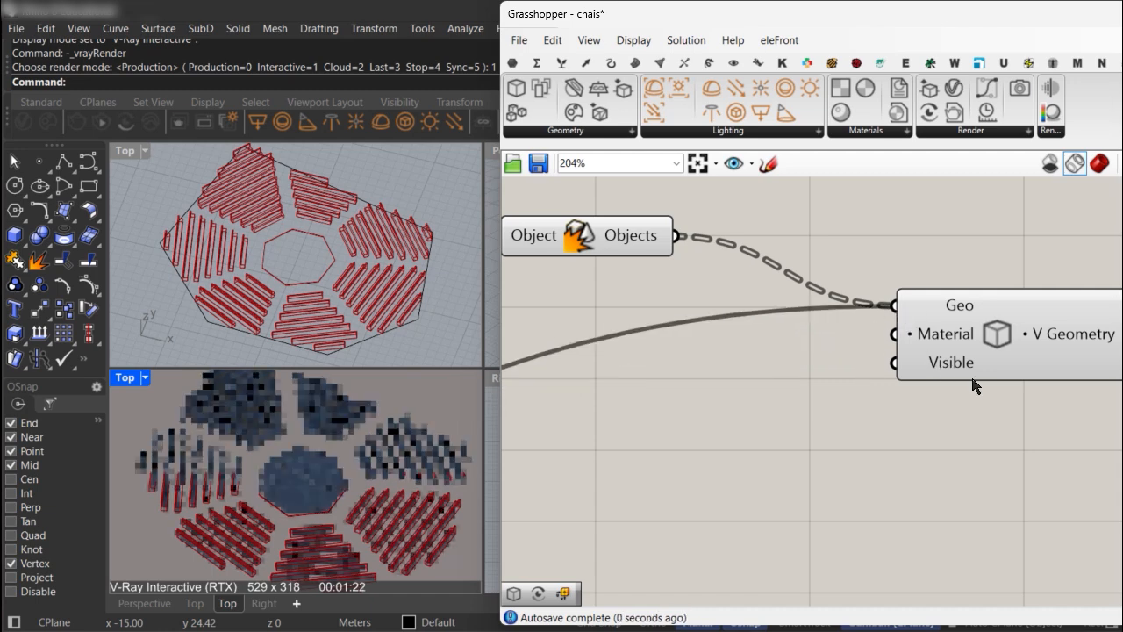
Turn off the previews of the chair-scaling, podium Brep and Explode Object components, and nudge V-Ray Geometry into place.
scroll(966, 399, "down", 5)
scroll(805, 418, "up", 2)
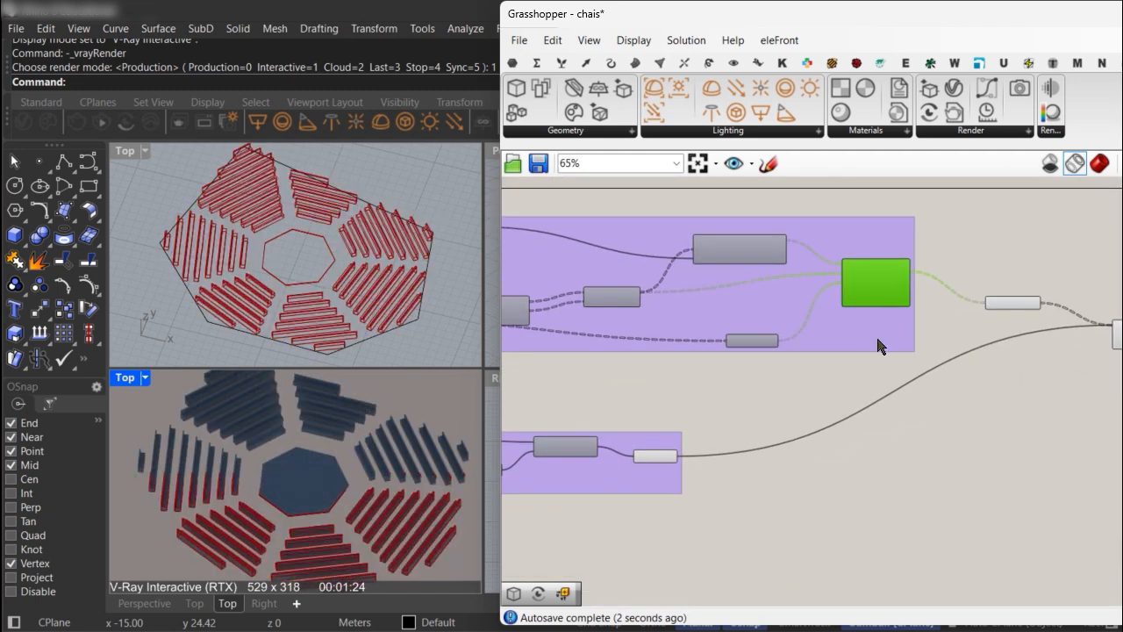
left_click(649, 460)
left_click(760, 472)
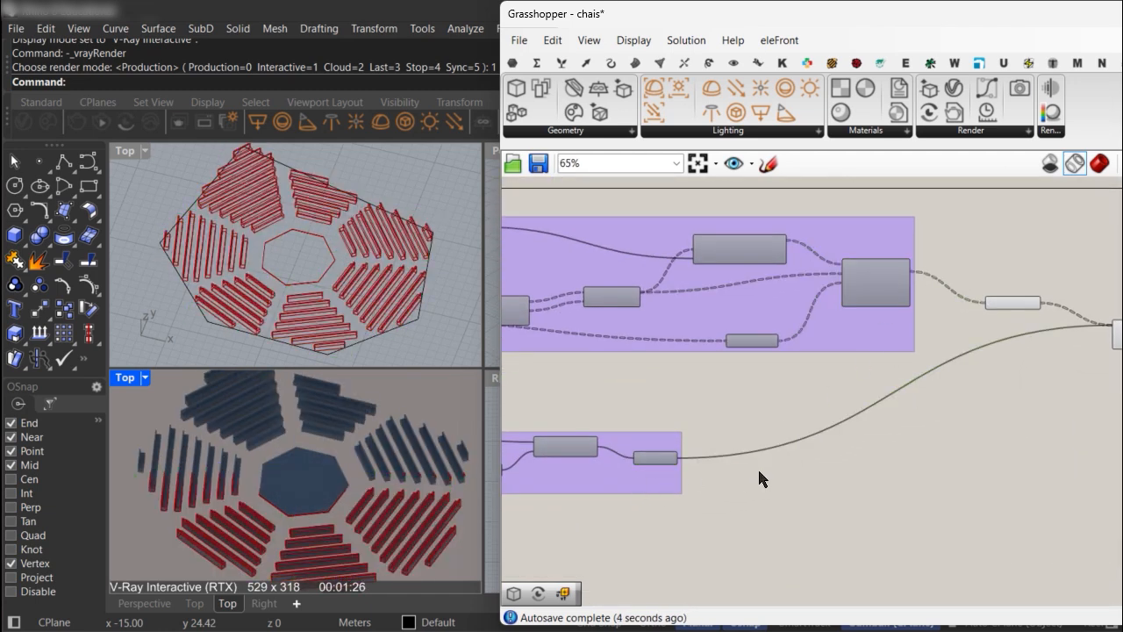
scroll(747, 403, "up", 3)
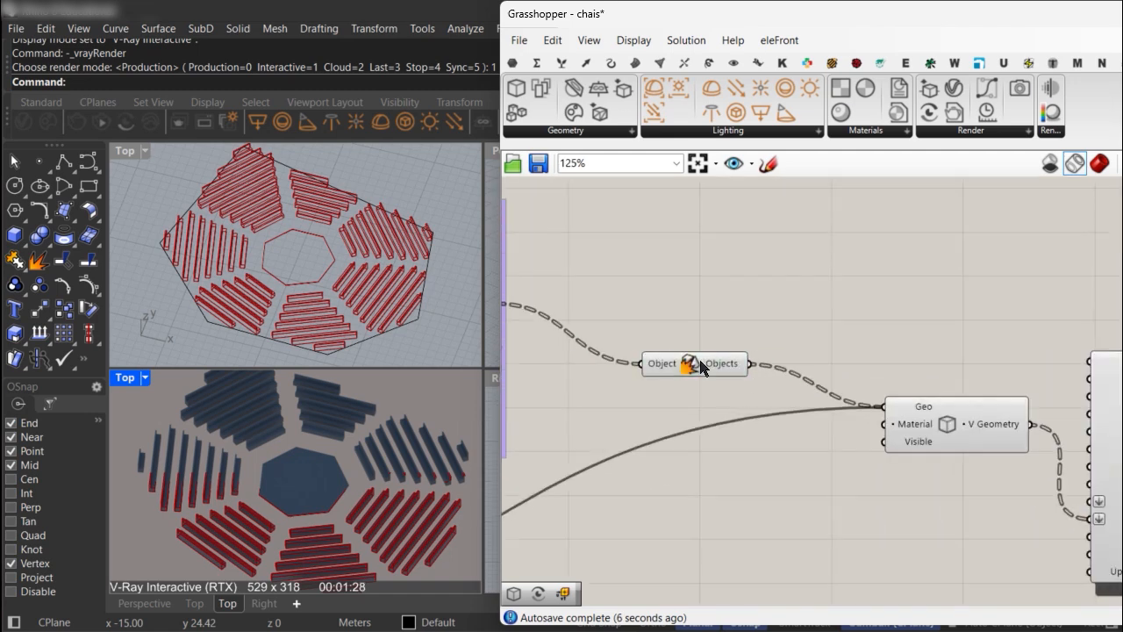
left_click(709, 367)
left_click(806, 425)
right_click_drag(805, 424, 746, 343)
scroll(314, 320, "down", 4)
scroll(316, 314, "up", 4)
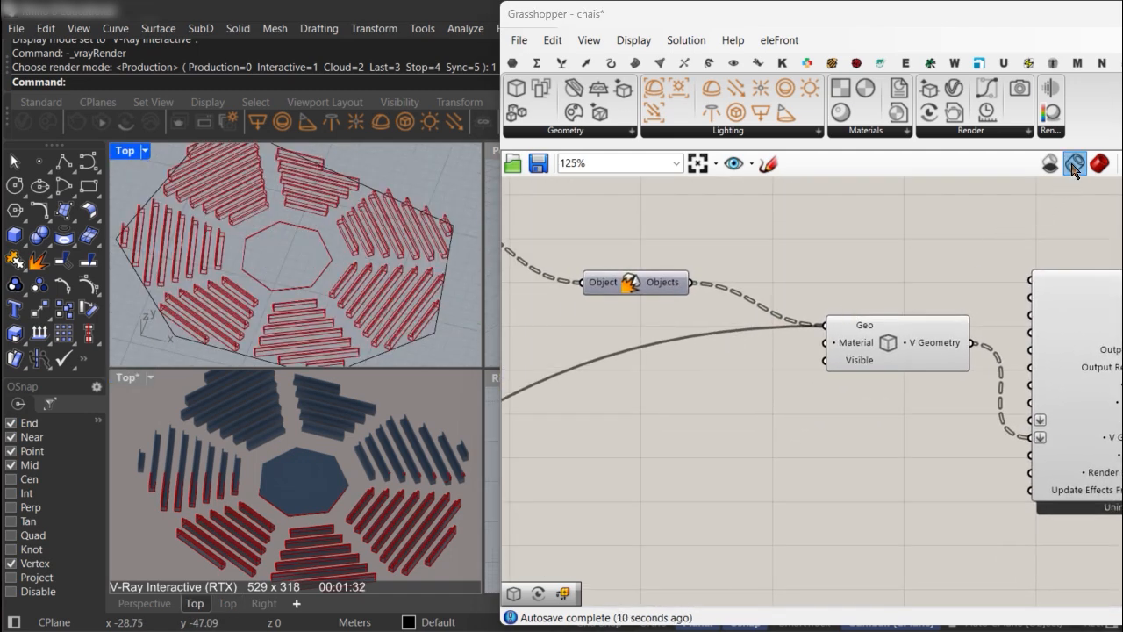
left_click(897, 335)
left_click(872, 410)
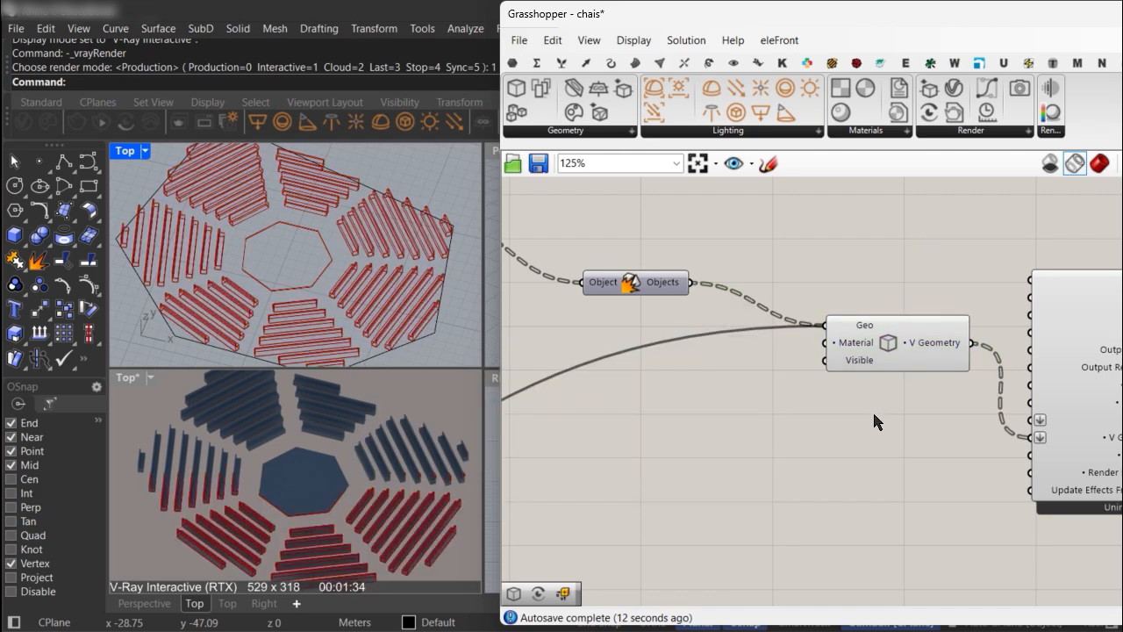
left_click(892, 363)
left_click(780, 448)
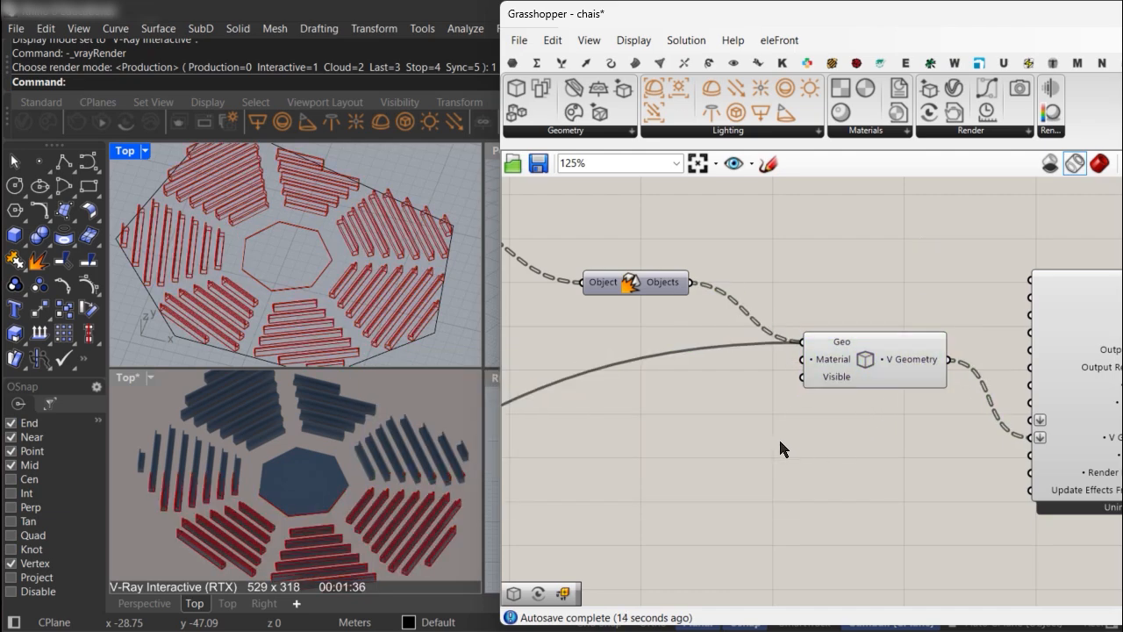
Set the podium radius slider to 5 and the polygon sides slider to 10, and inspect the live render.
scroll(852, 451, "down", 5)
right_click_drag(643, 450, 755, 452)
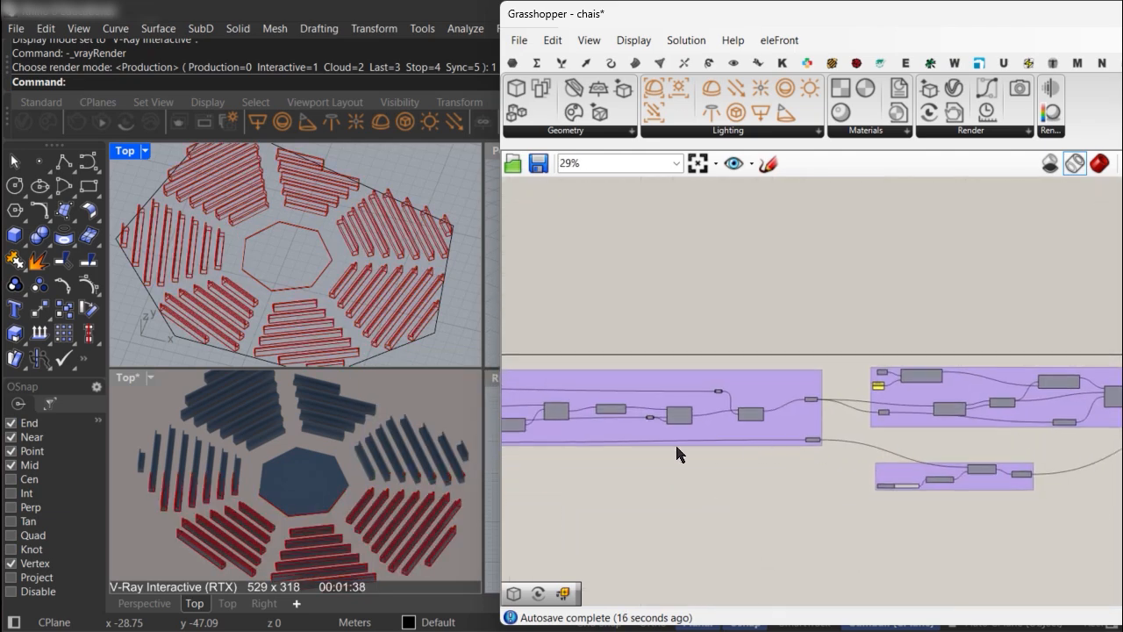
right_click_drag(677, 450, 943, 453)
scroll(836, 317, "up", 8)
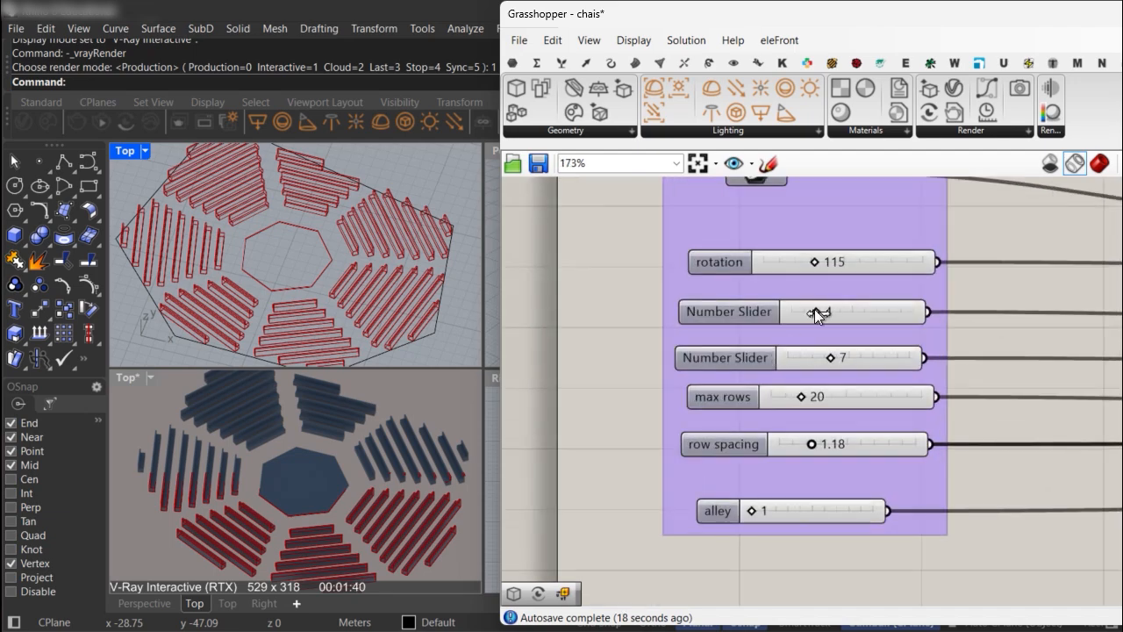
mouse_move(817, 315)
left_mouse_down()
mouse_move(868, 313)
mouse_move(807, 317)
mouse_move(823, 314)
left_mouse_up()
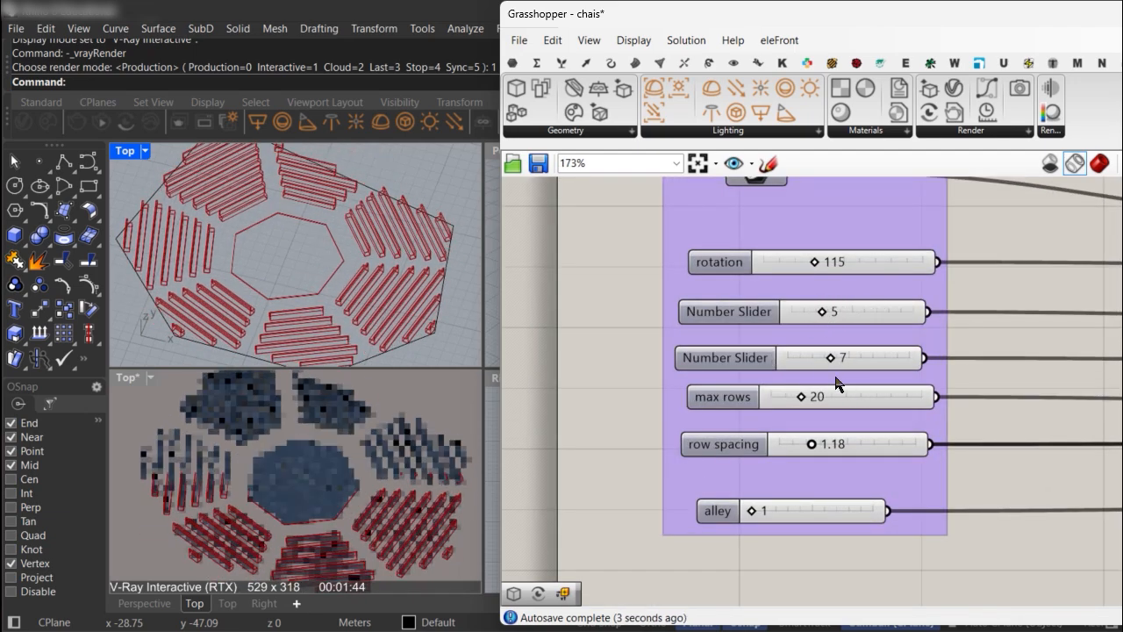
mouse_move(830, 358)
left_mouse_down()
mouse_move(869, 359)
mouse_move(821, 360)
mouse_move(846, 359)
left_mouse_up()
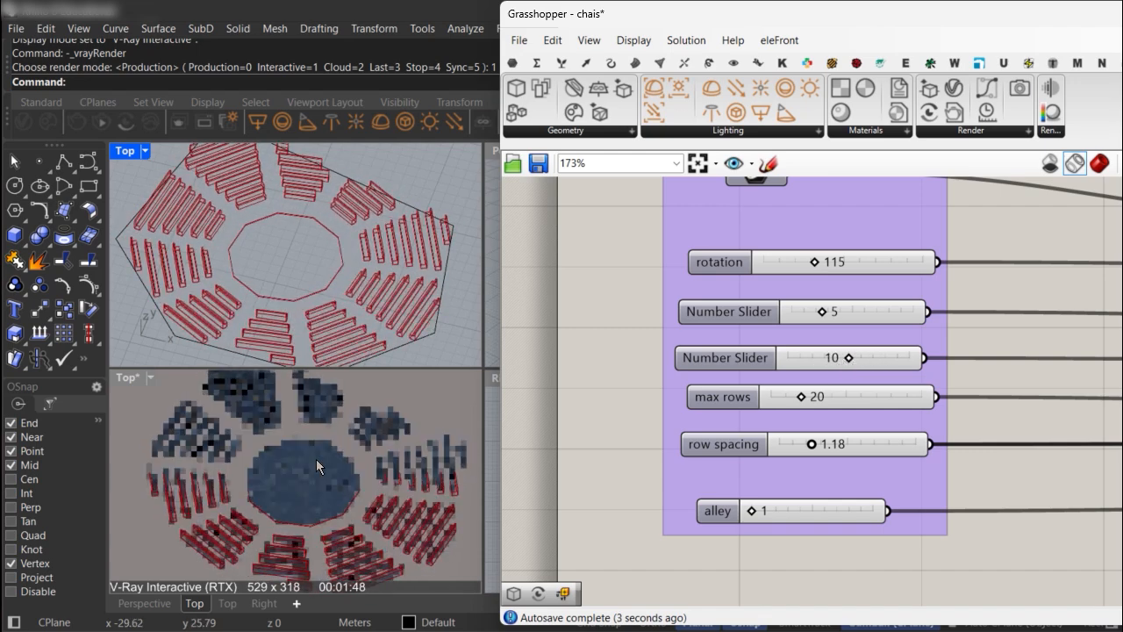
scroll(265, 494, "up", 10)
scroll(224, 479, "down", 10)
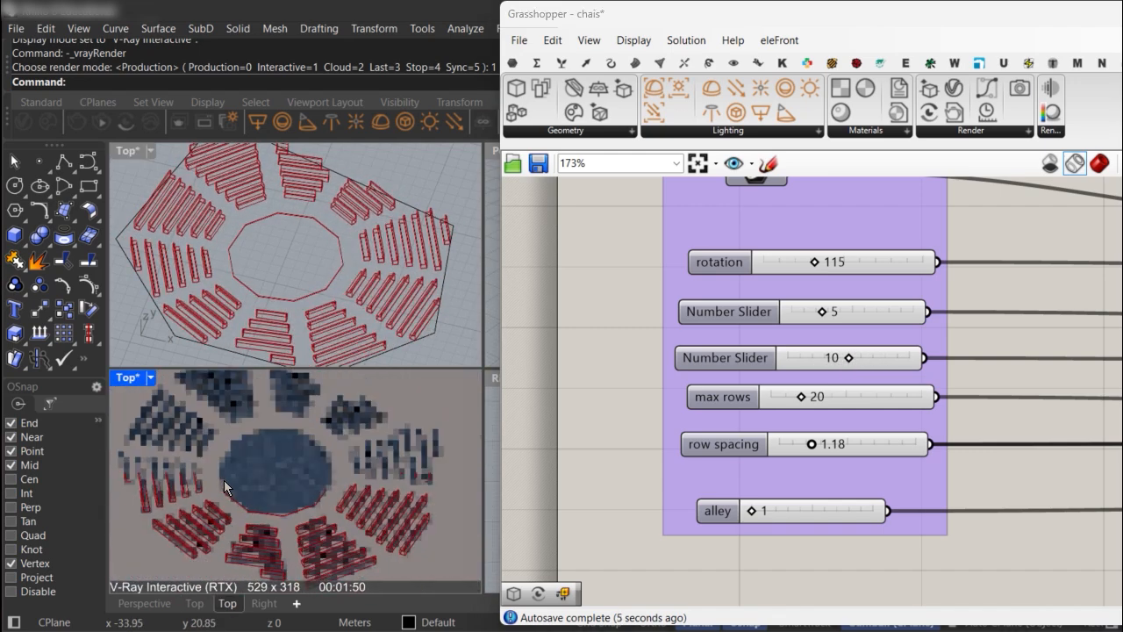
Inspect the live render of the decagonal podium and its surrounding seating rows at close and wide range.
scroll(223, 468, "up", 2)
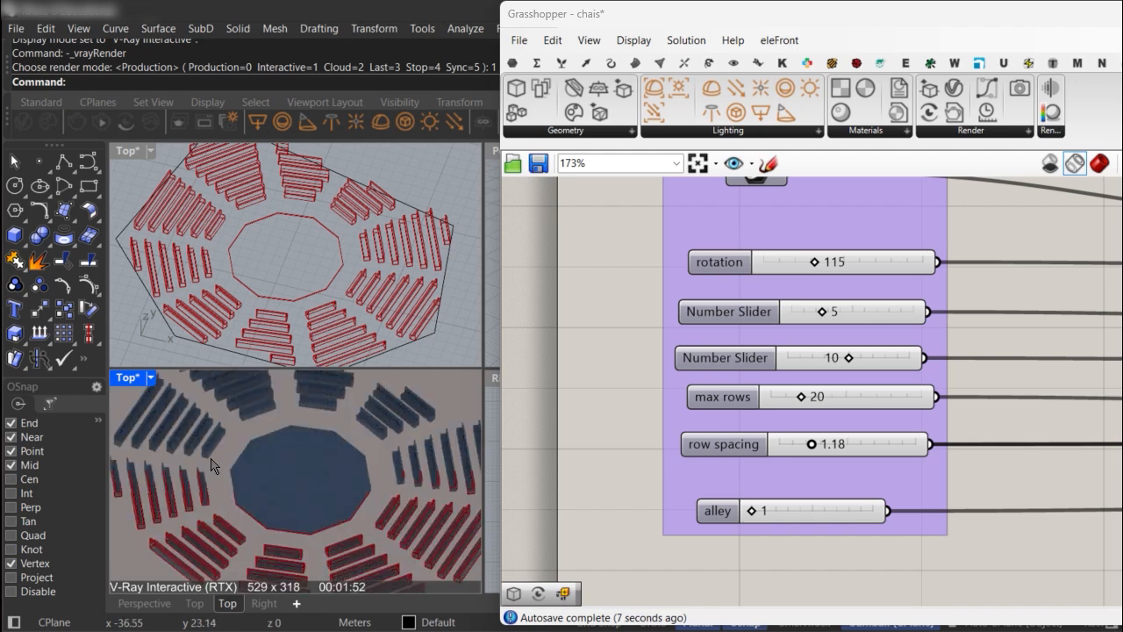
scroll(230, 463, "down", 5)
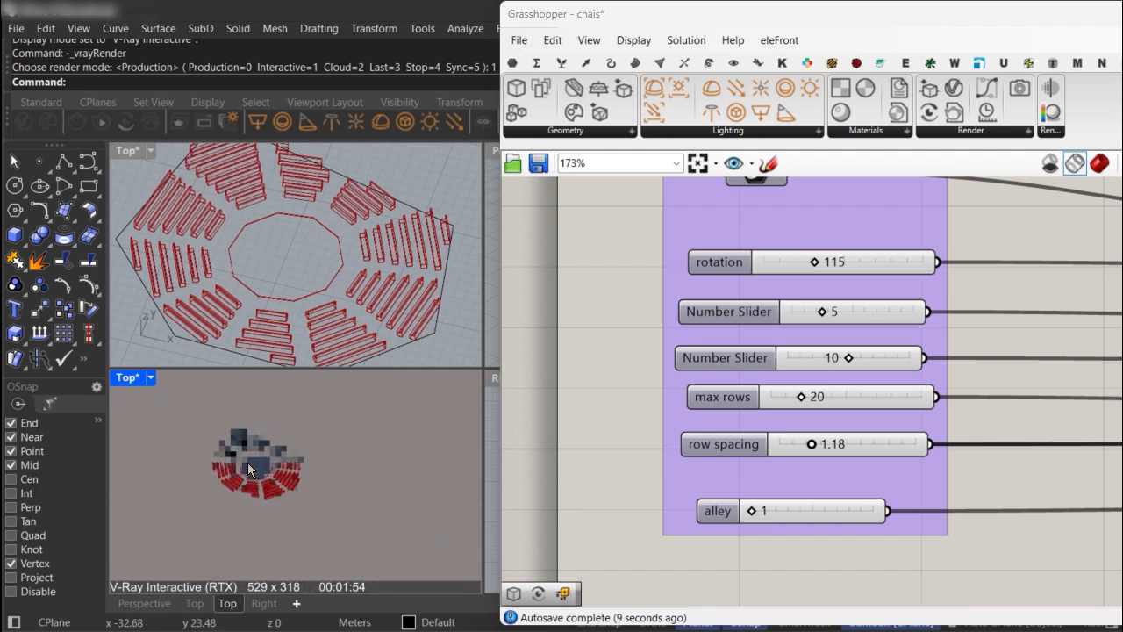
scroll(248, 463, "up", 3)
scroll(255, 465, "up", 5)
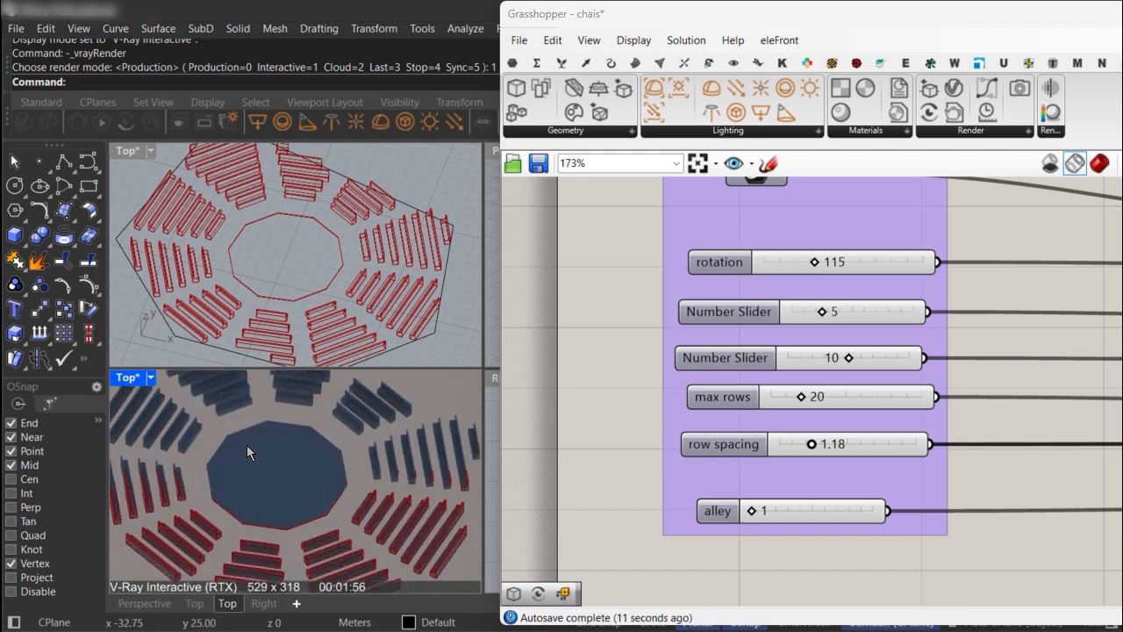
scroll(246, 445, "down", 3)
Place a V-Ray Infinite Plane component and connect its output as an additional V Geometry source of V-Ray Render.
scroll(790, 401, "down", 9)
right_click_drag(1082, 373, 811, 375)
right_click_drag(961, 385, 888, 398)
scroll(888, 398, "up", 2)
scroll(886, 394, "up", 5)
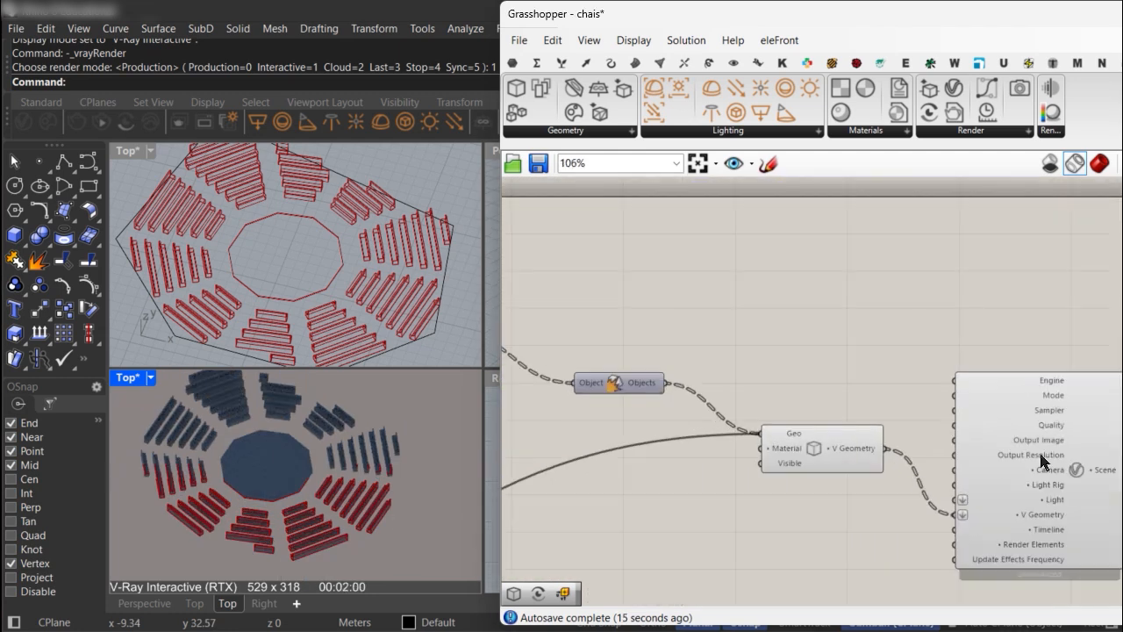
double_click(778, 299)
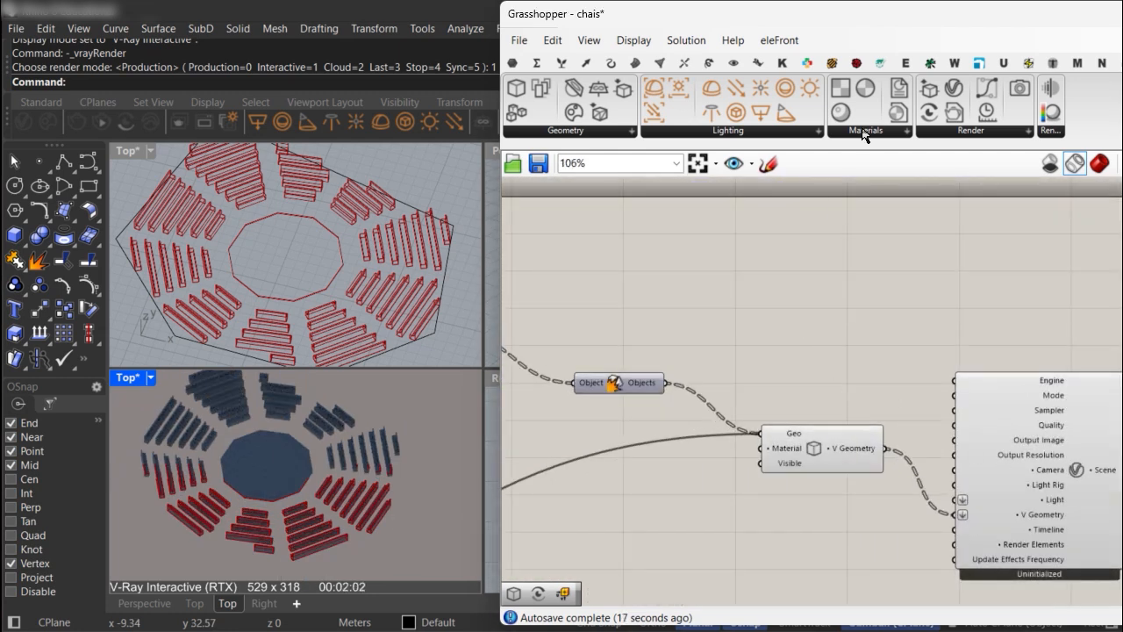
left_click(612, 133)
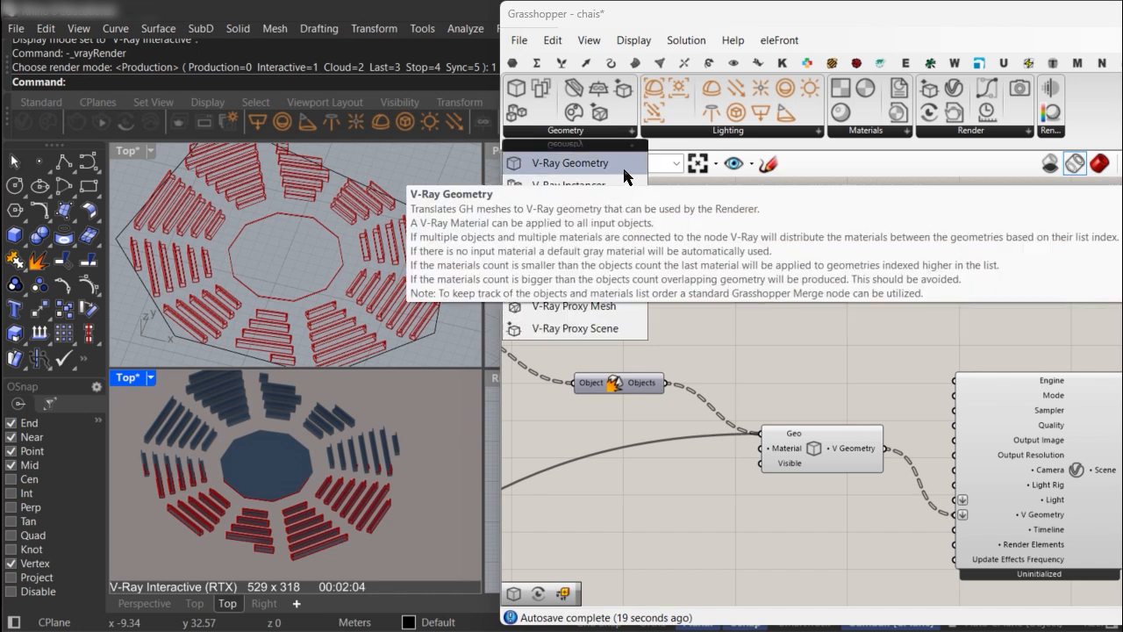
left_click(607, 285)
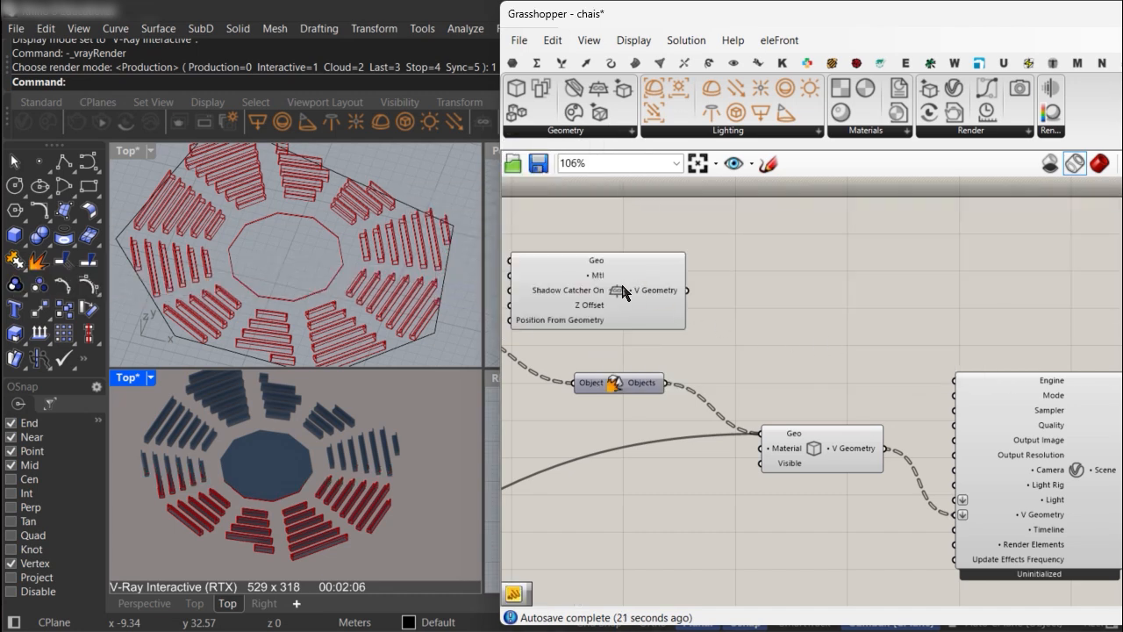
left_click_drag(625, 292, 952, 515)
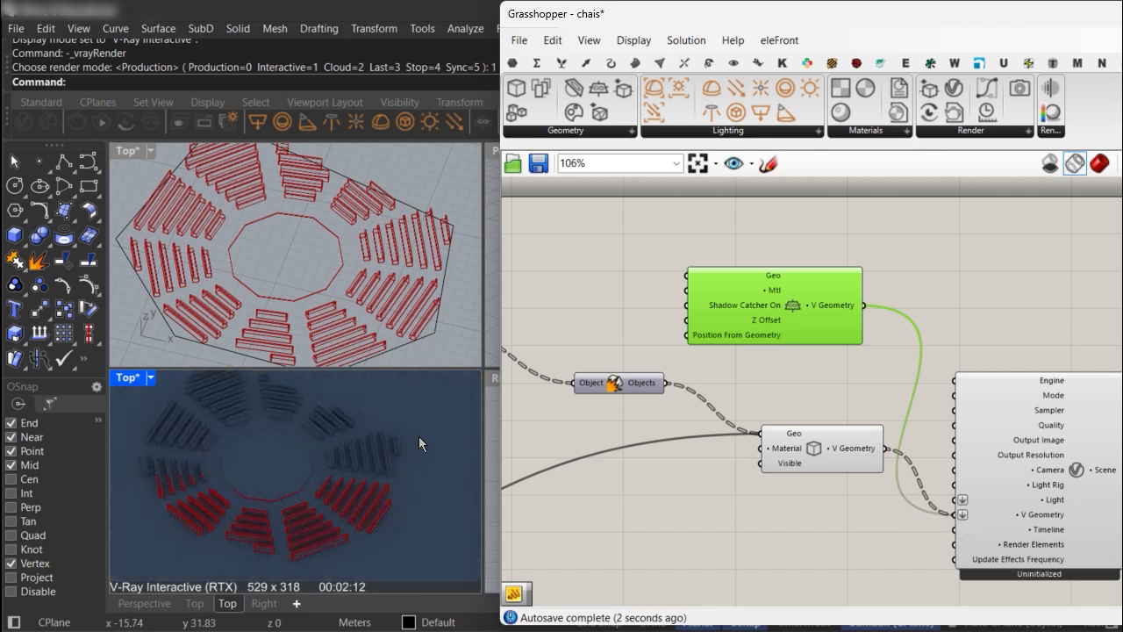
Create a Generic material in the V-Ray Asset Editor and name it "ground material".
left_click(32, 129)
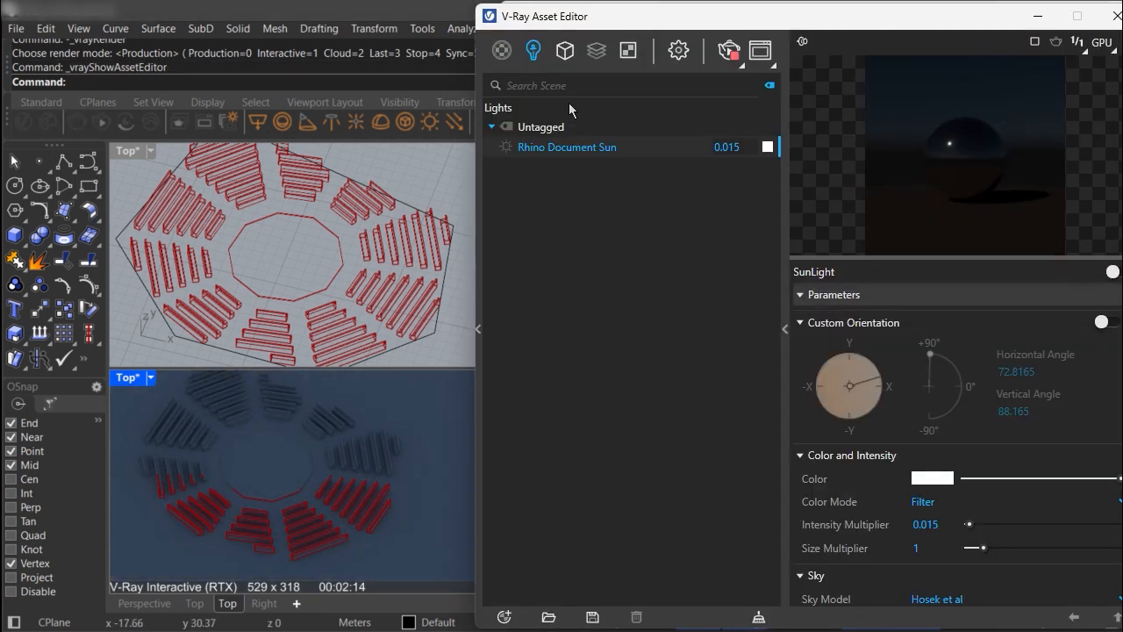
left_click(513, 617)
mouse_move(532, 590)
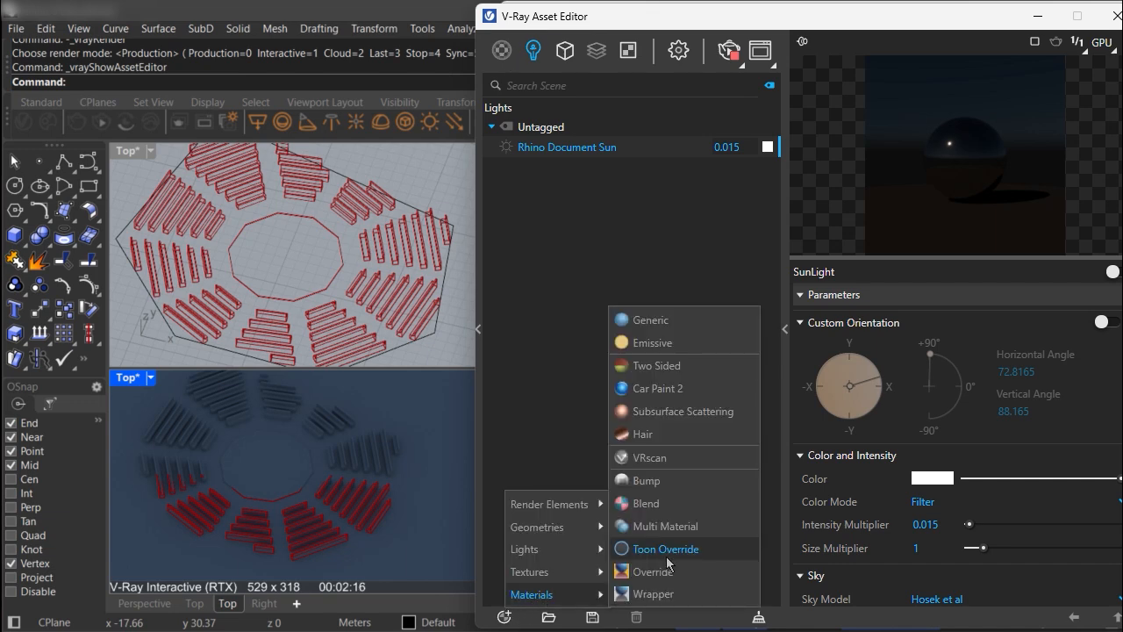
left_click(665, 321)
double_click(570, 146)
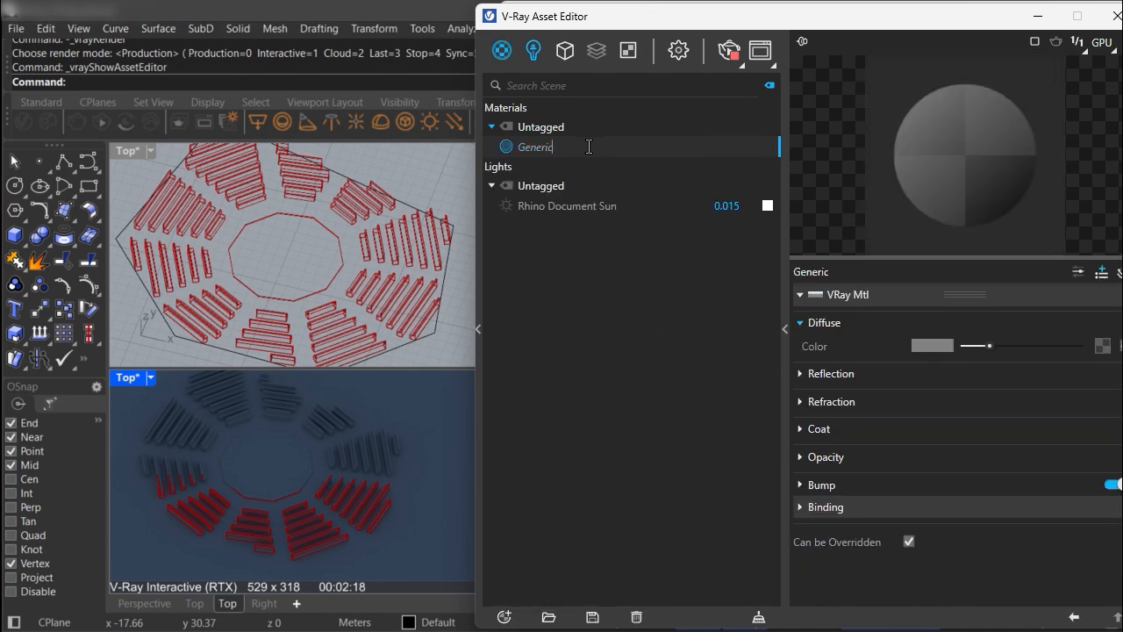
type("ground")
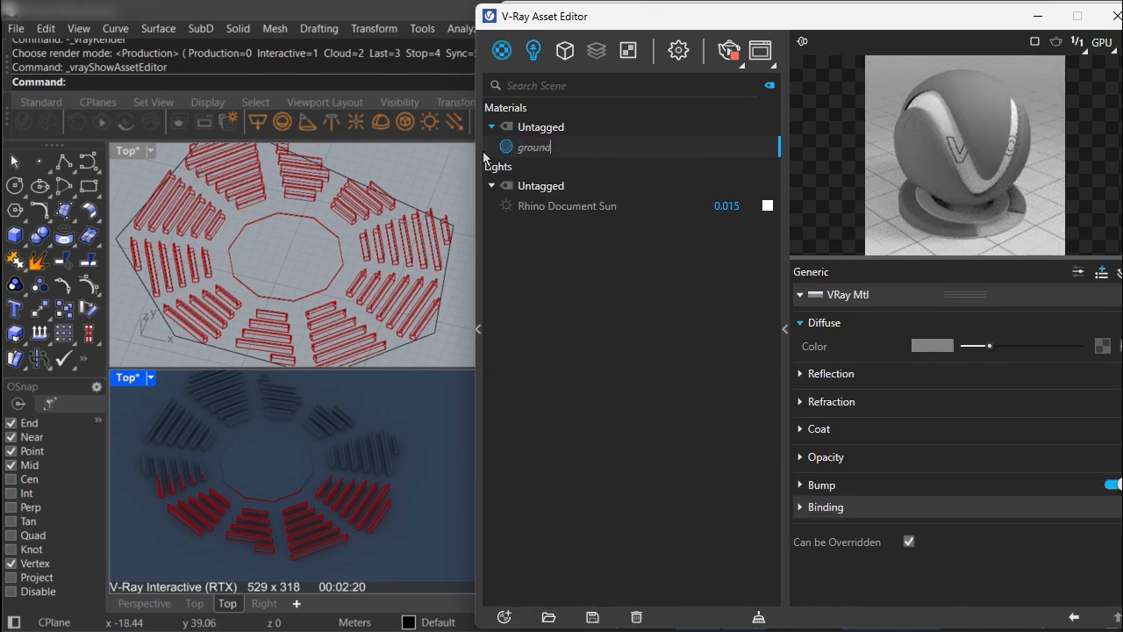
type(" material")
key("Return")
Create a second Generic material named "chairs" and set its diffuse color to pure white.
left_click(504, 616)
mouse_move(527, 597)
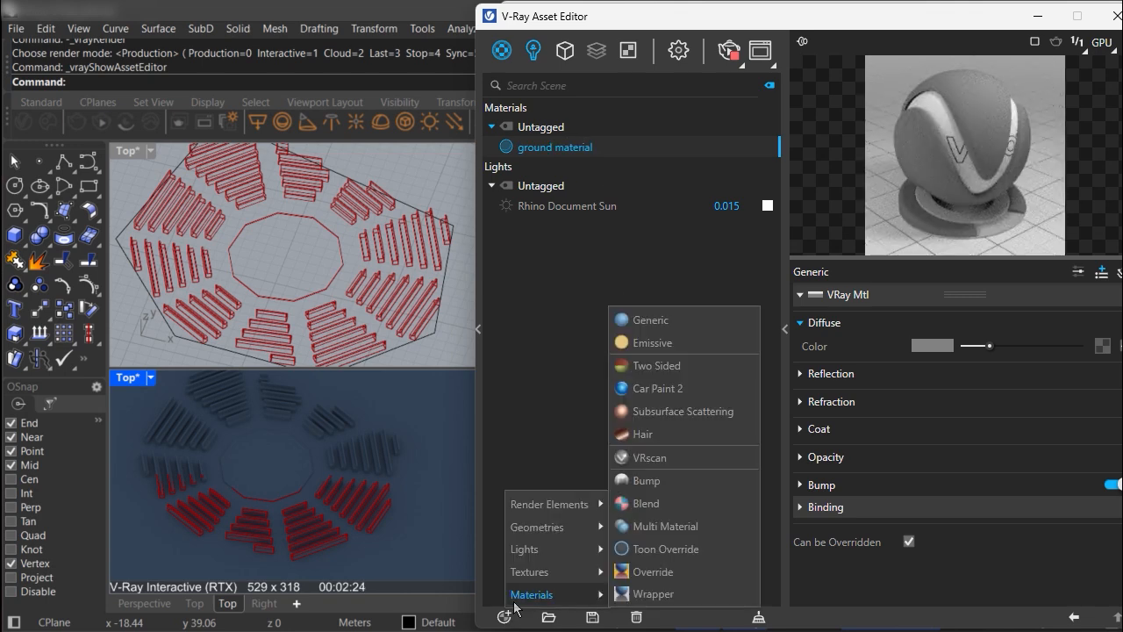
left_click(632, 320)
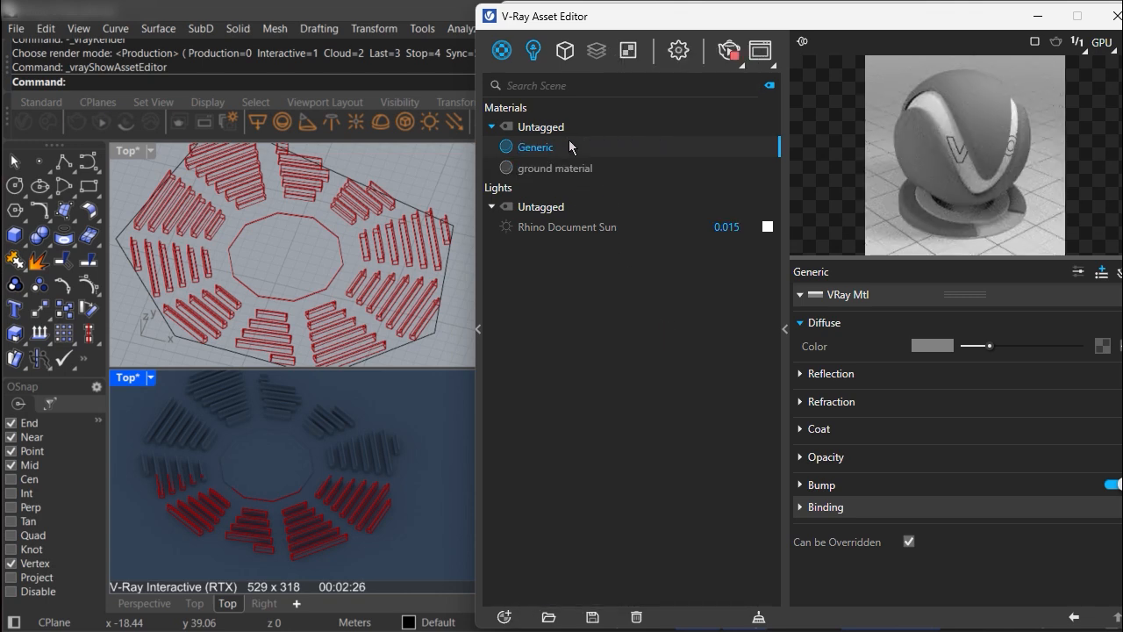
type("cho")
left_click(932, 345)
left_click_drag(454, 202, 316, 149)
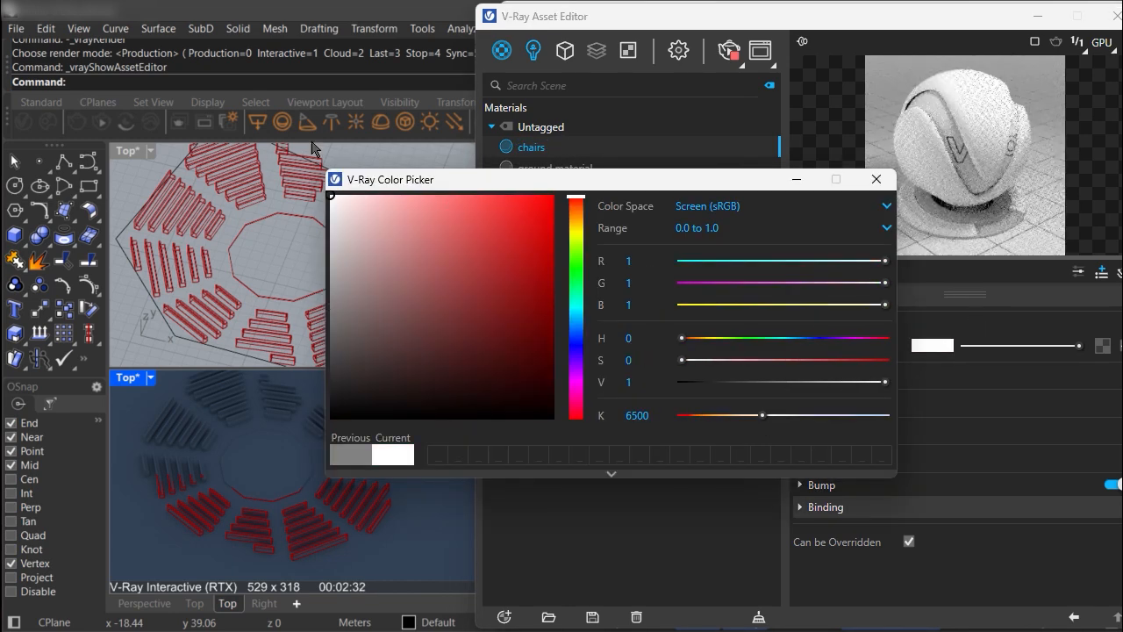
left_click(877, 179)
Assign a wood plank image as a Bitmap texture to the diffuse color of the ground material.
left_click(593, 176)
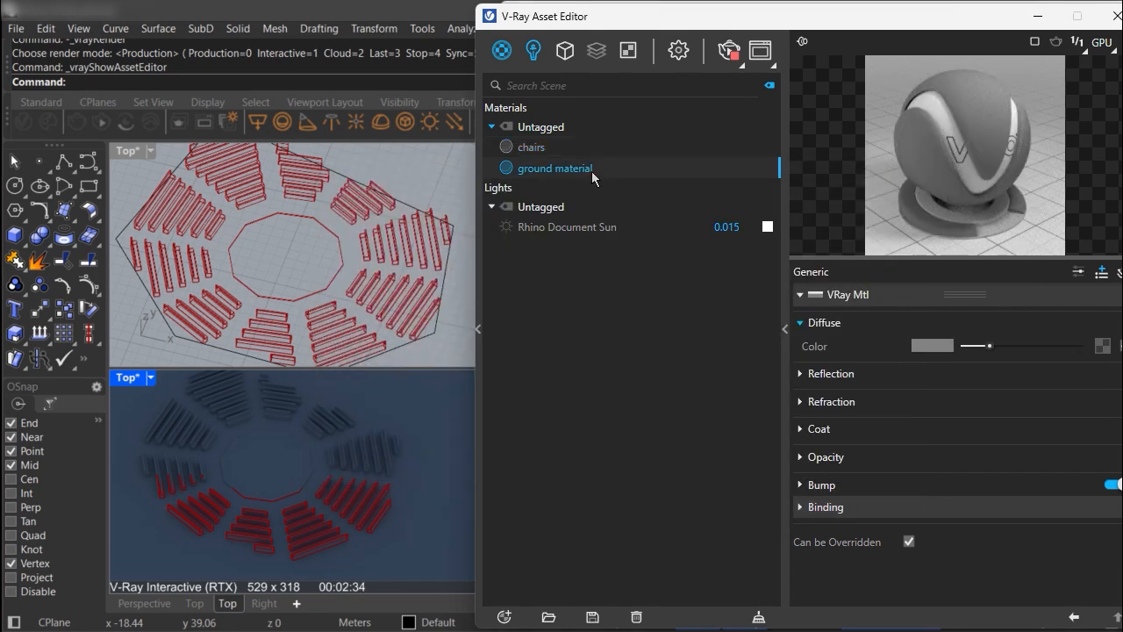
left_click(1103, 346)
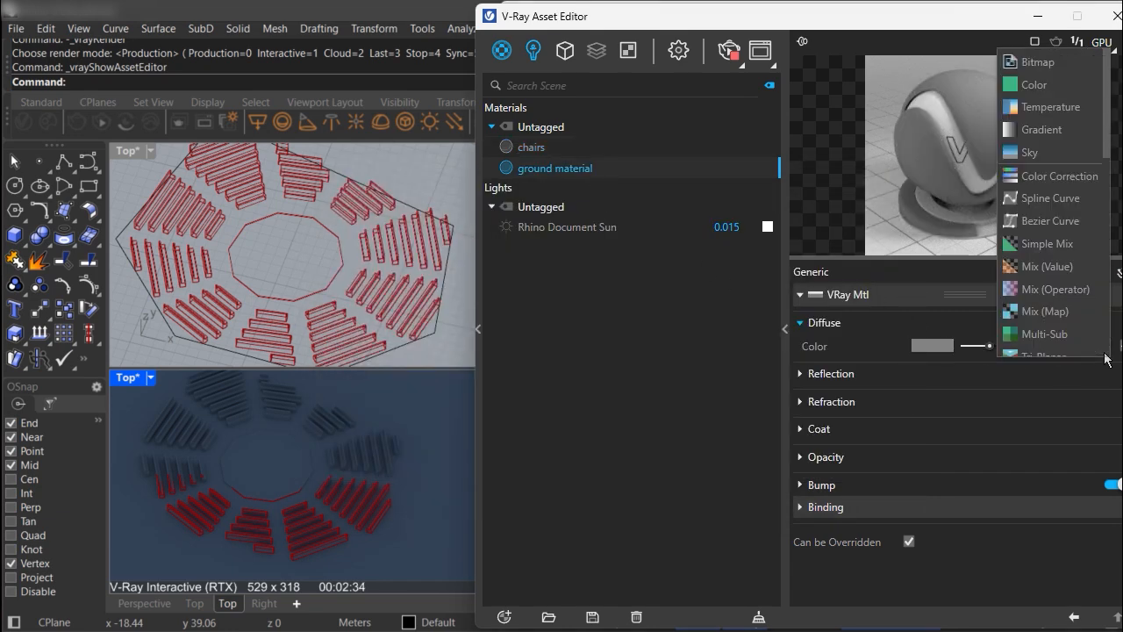
left_click(1023, 63)
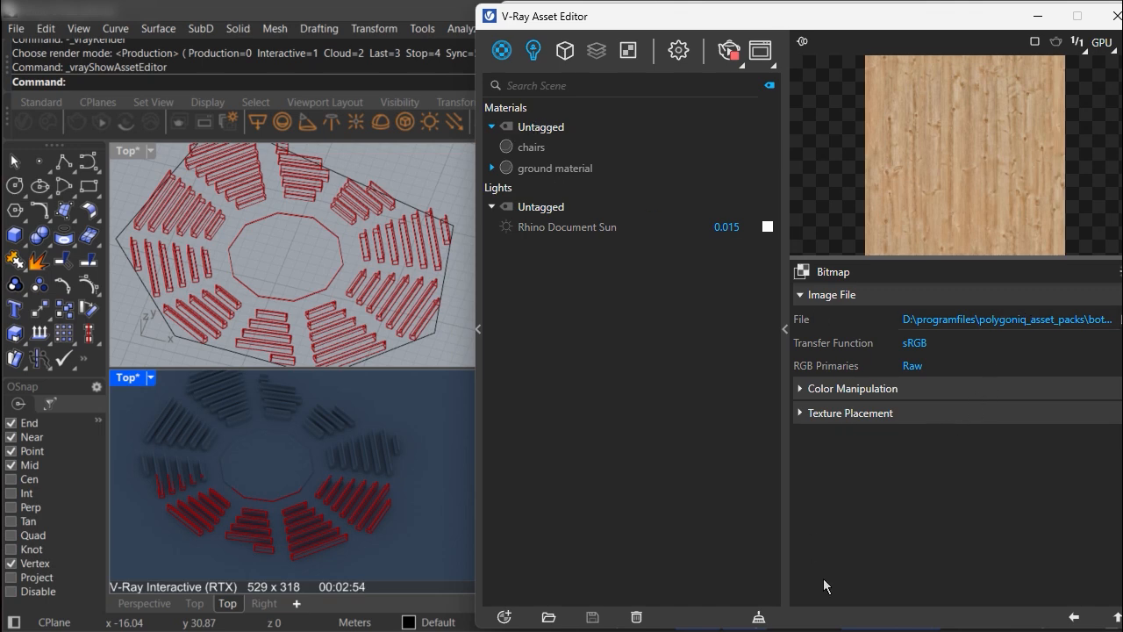
left_click(1078, 618)
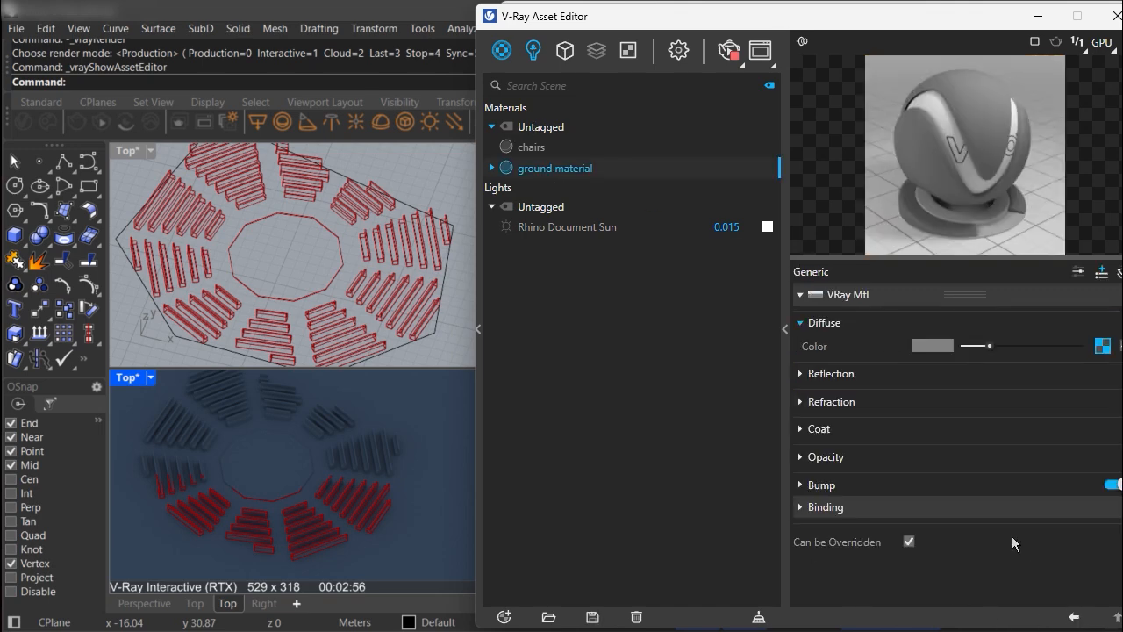
Set the ground material's bump mode to Normal Map, load the wood normal bitmap into it, and close the Asset Editor.
left_click(812, 487)
left_click(941, 507)
left_click(965, 551)
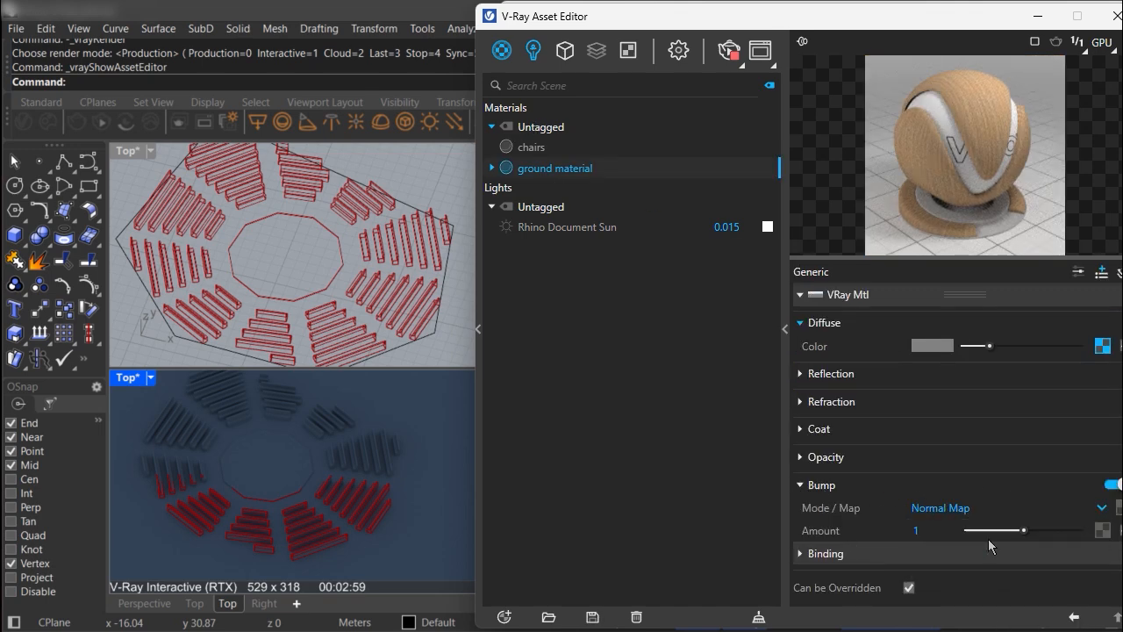
left_click(1119, 509)
left_click(1053, 65)
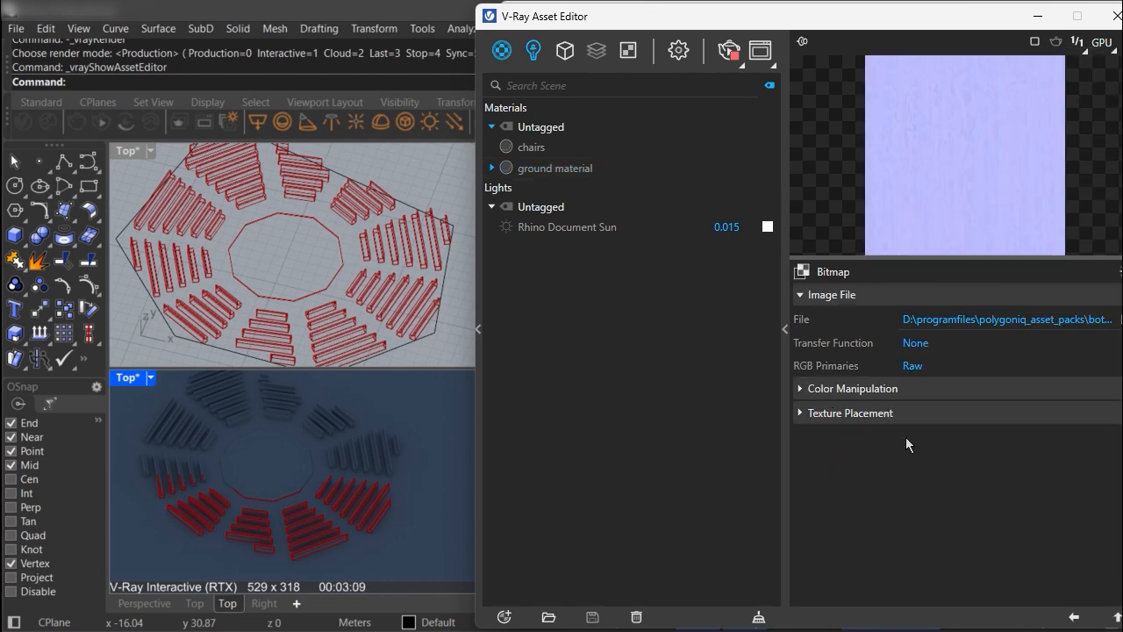
left_click(594, 142)
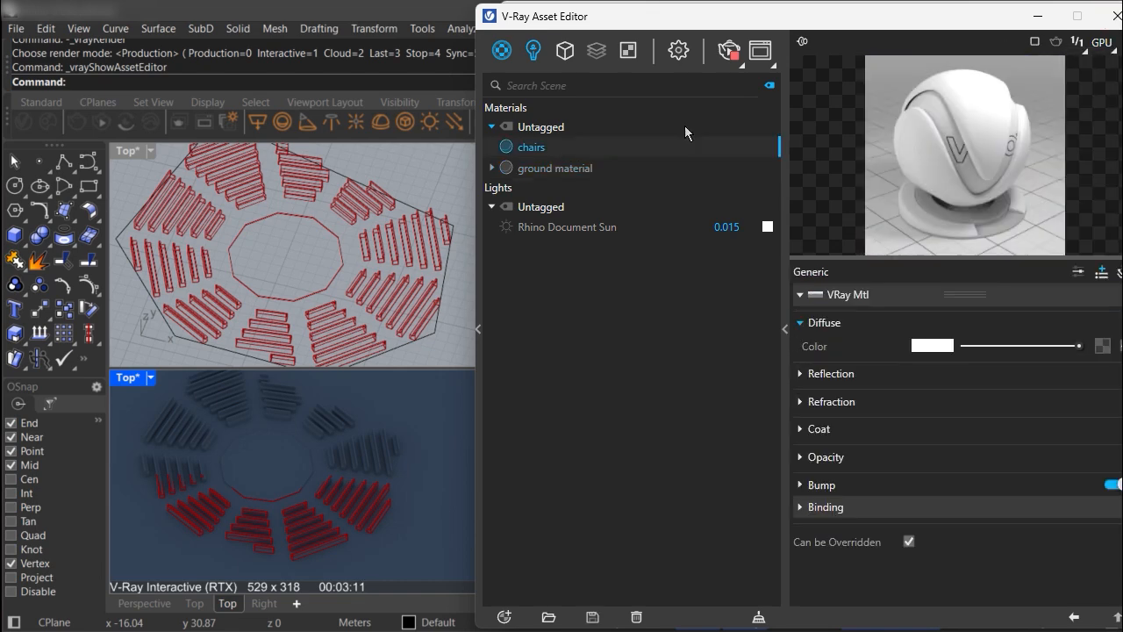
left_click(1116, 16)
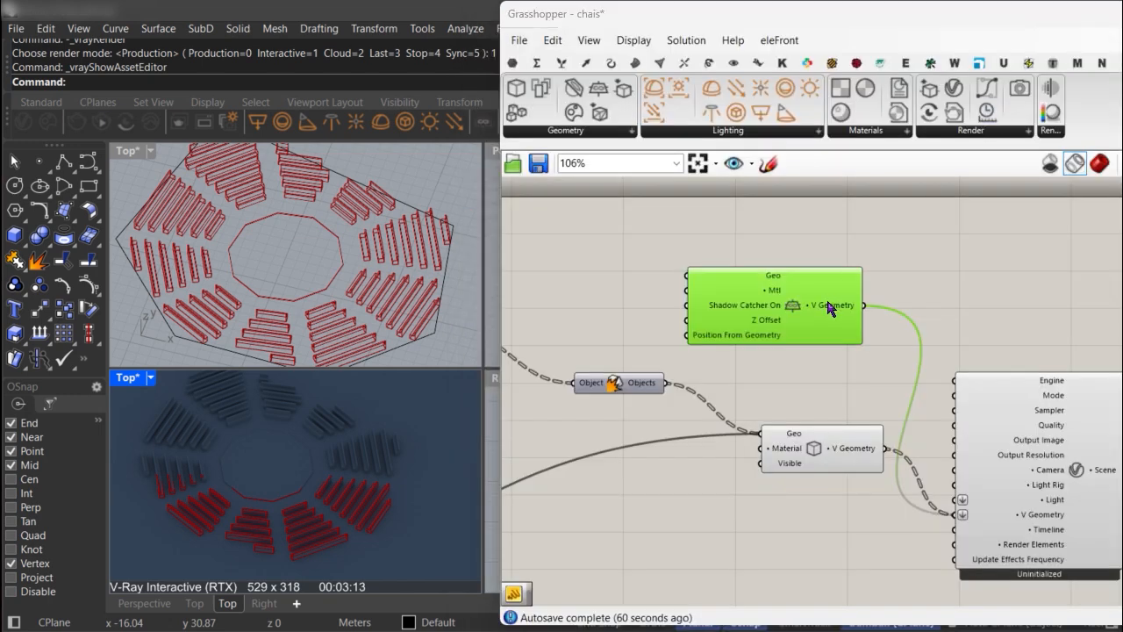
Add a V-Ray Material from Project component, choose /ground material, and connect it to the infinite plane's Mtl input.
right_click(913, 330)
right_click_drag(760, 309, 900, 332)
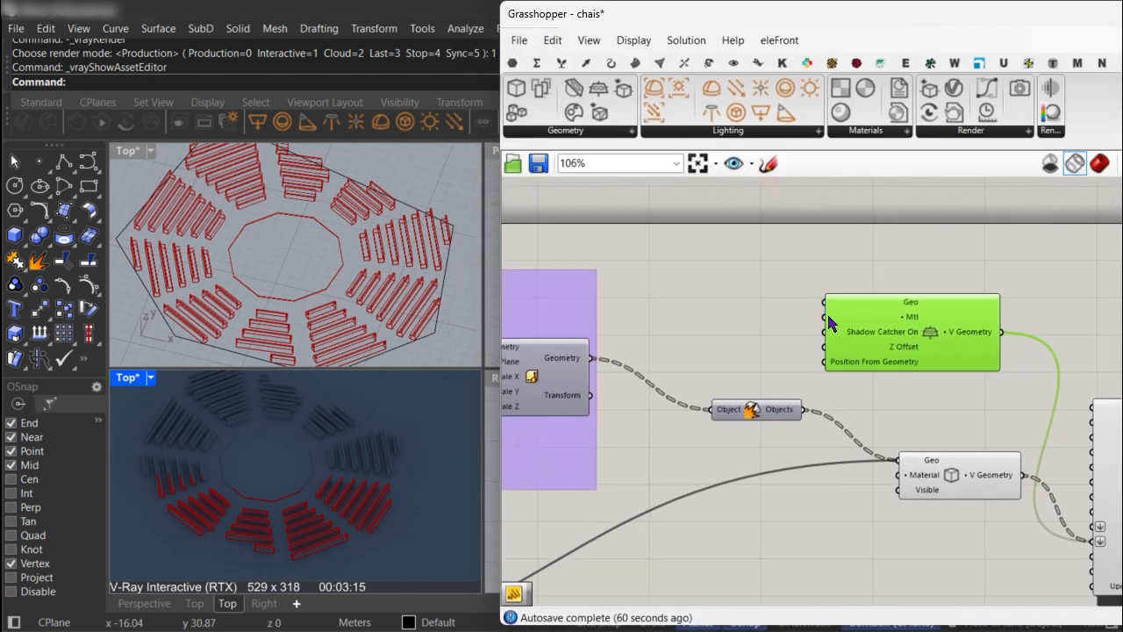
scroll(827, 313, "up", 3)
left_click(882, 139)
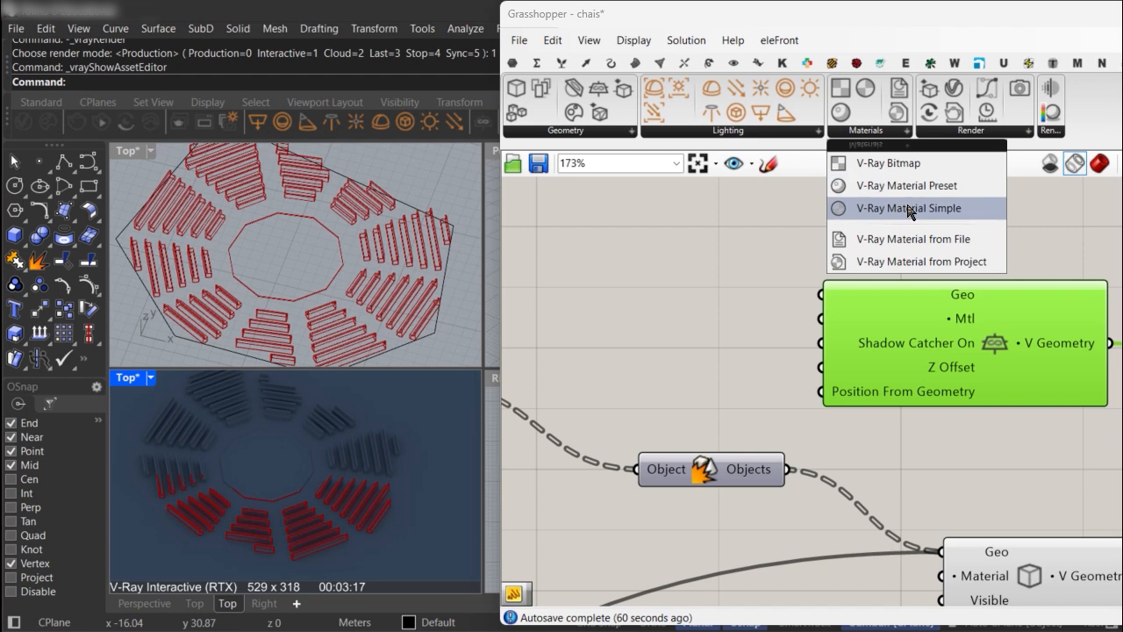
left_click(918, 260)
left_click(644, 273)
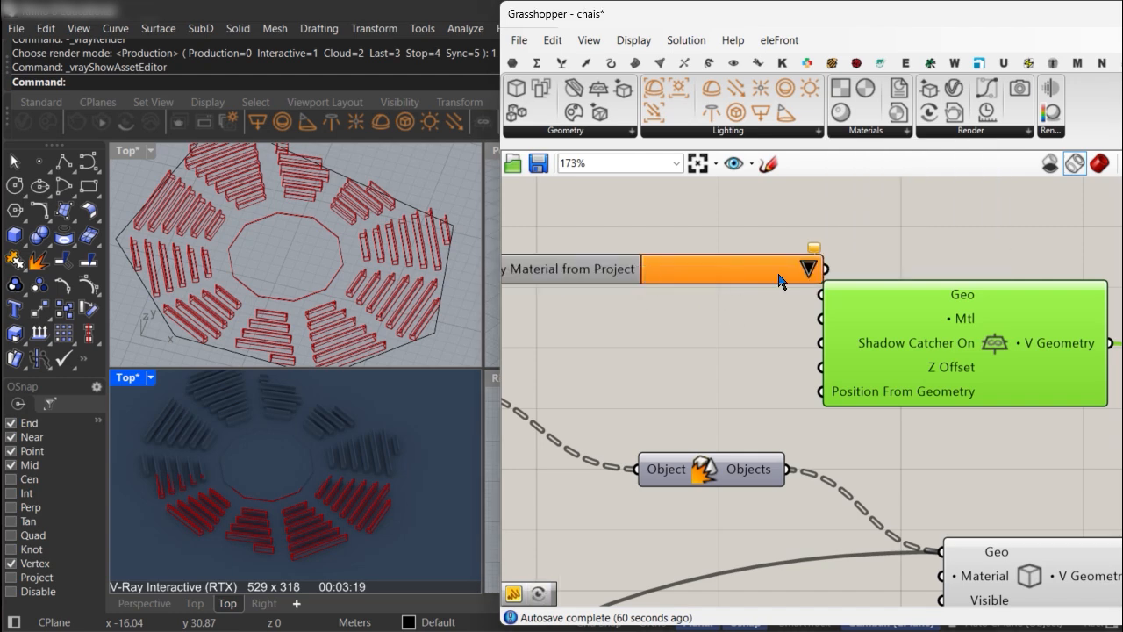
left_click(809, 269)
left_click(844, 296)
left_click_drag(906, 344, 1033, 328)
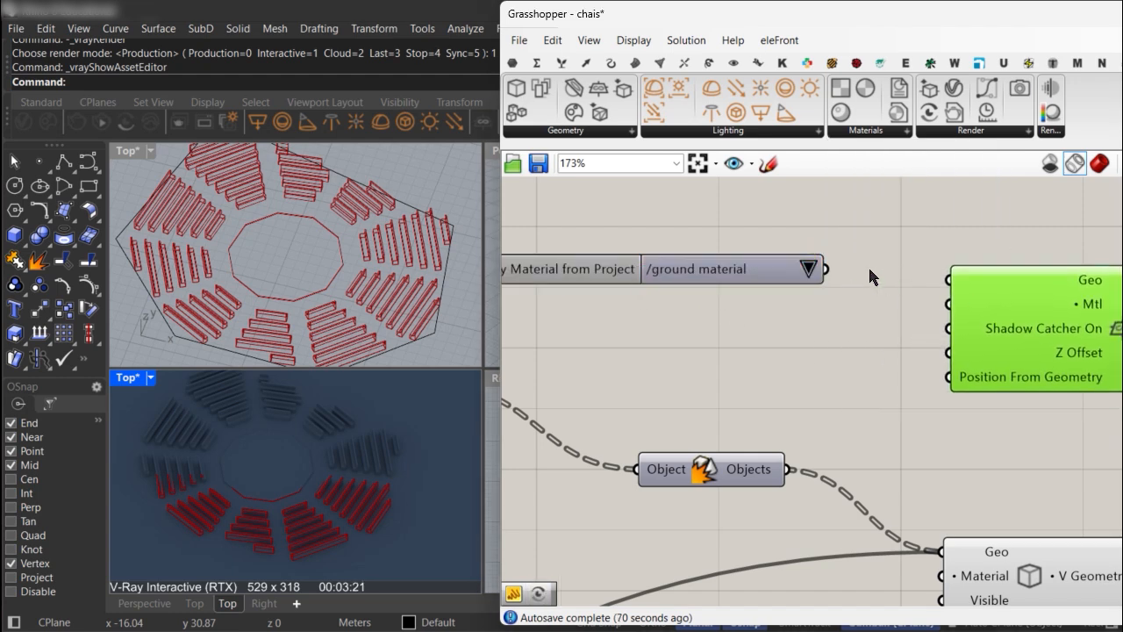
left_click_drag(845, 274, 948, 305)
Duplicate the material component, connect the copy to V-Ray Geometry's Material input, and choose /chairs in it.
right_click_drag(662, 300, 675, 213)
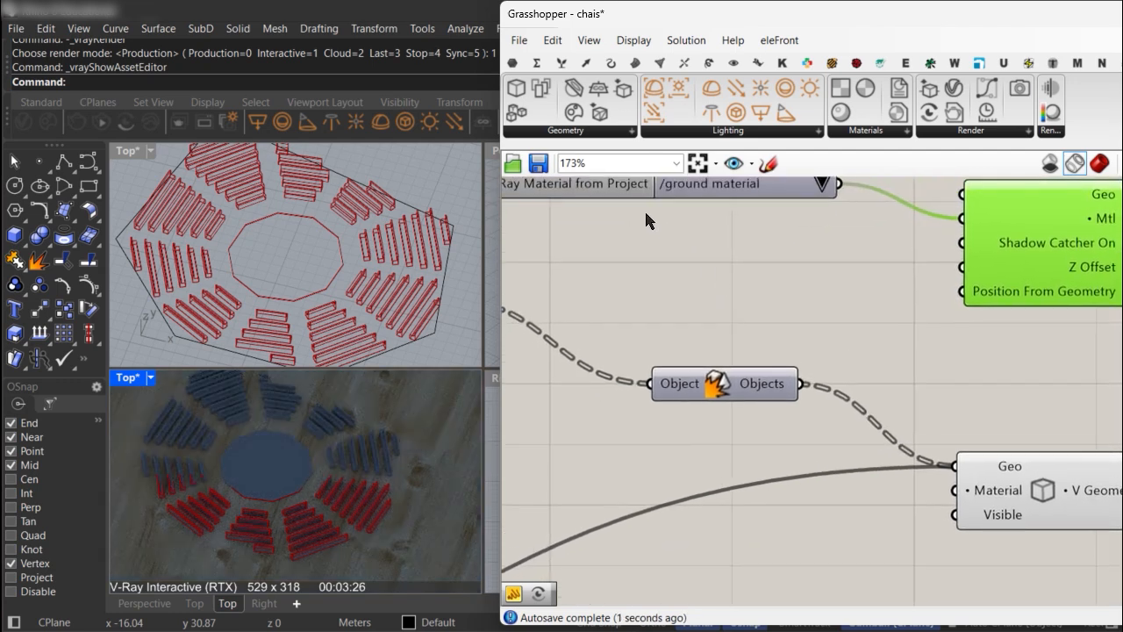
left_click(622, 192)
left_click_drag(622, 198, 678, 563, "alt")
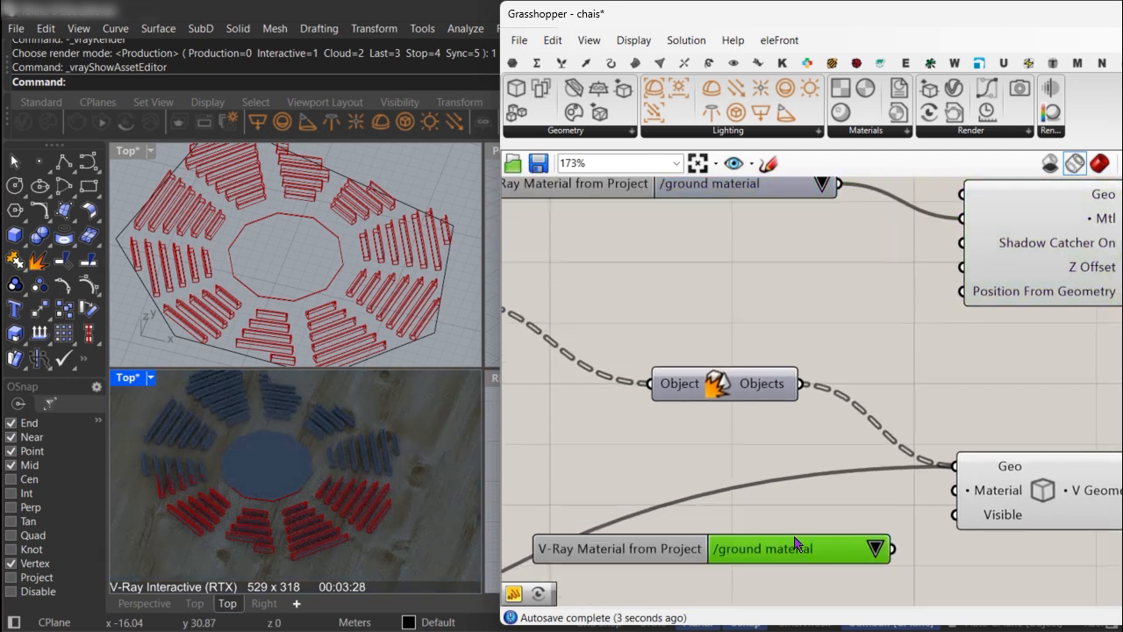
left_click(875, 549)
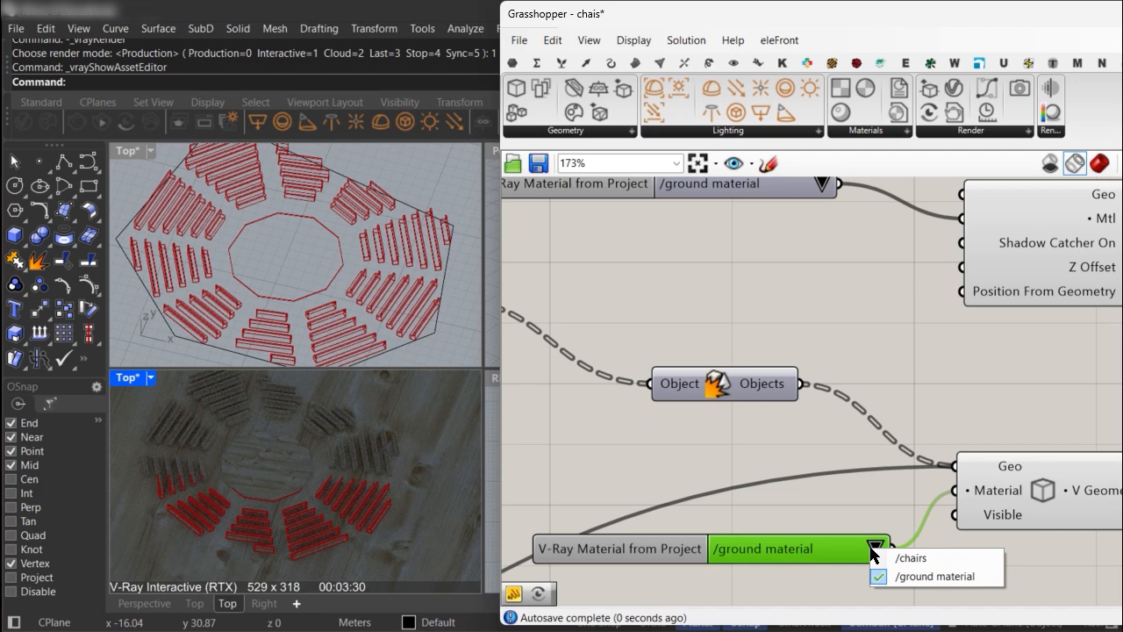
left_click(913, 557)
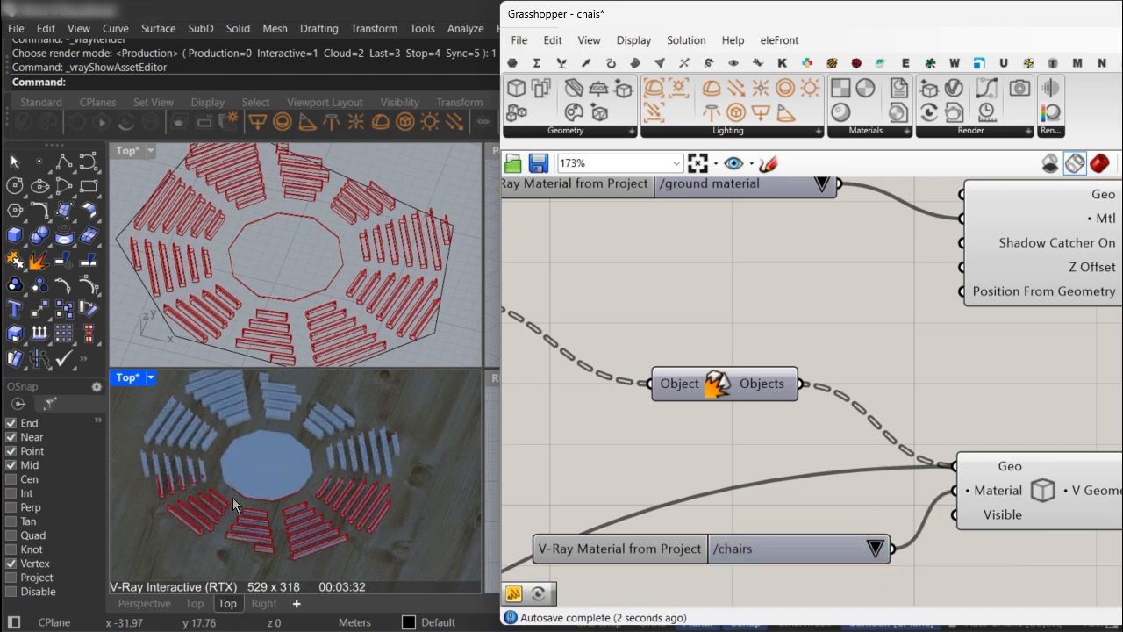
Open the V-Ray Asset Editor and turn on the Rhino Document Sun to light the rendered seating.
scroll(239, 494, "up", 6)
scroll(288, 501, "down", 4)
mouse_move(289, 501)
right_mouse_down()
mouse_move(305, 522)
mouse_move(315, 450)
mouse_move(308, 499)
mouse_move(272, 499)
right_mouse_up()
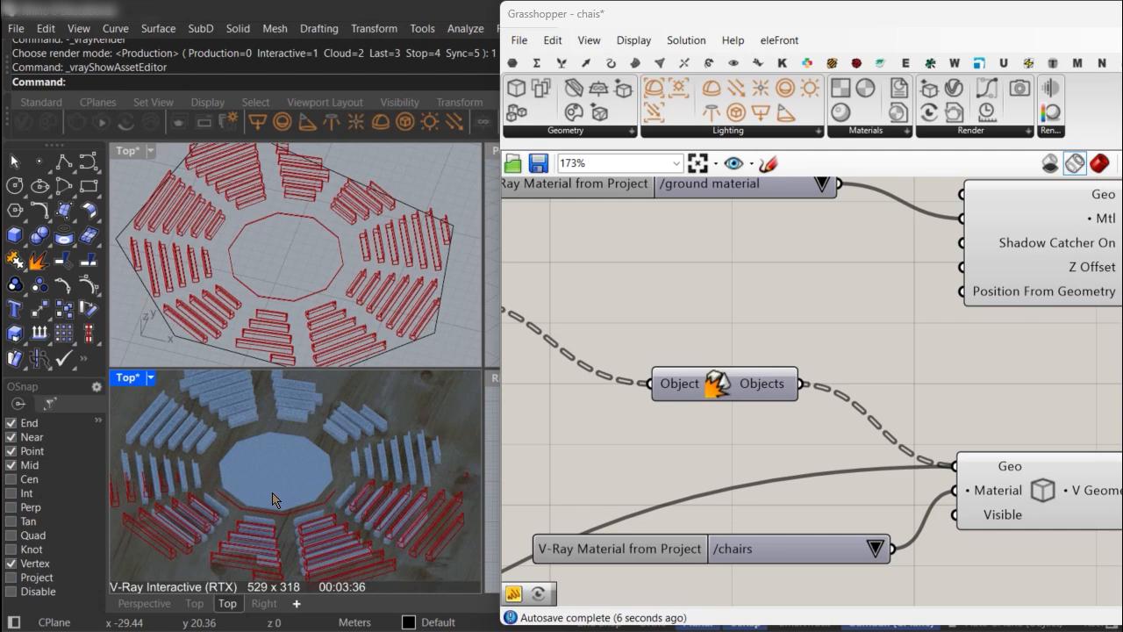
scroll(280, 502, "up", 2)
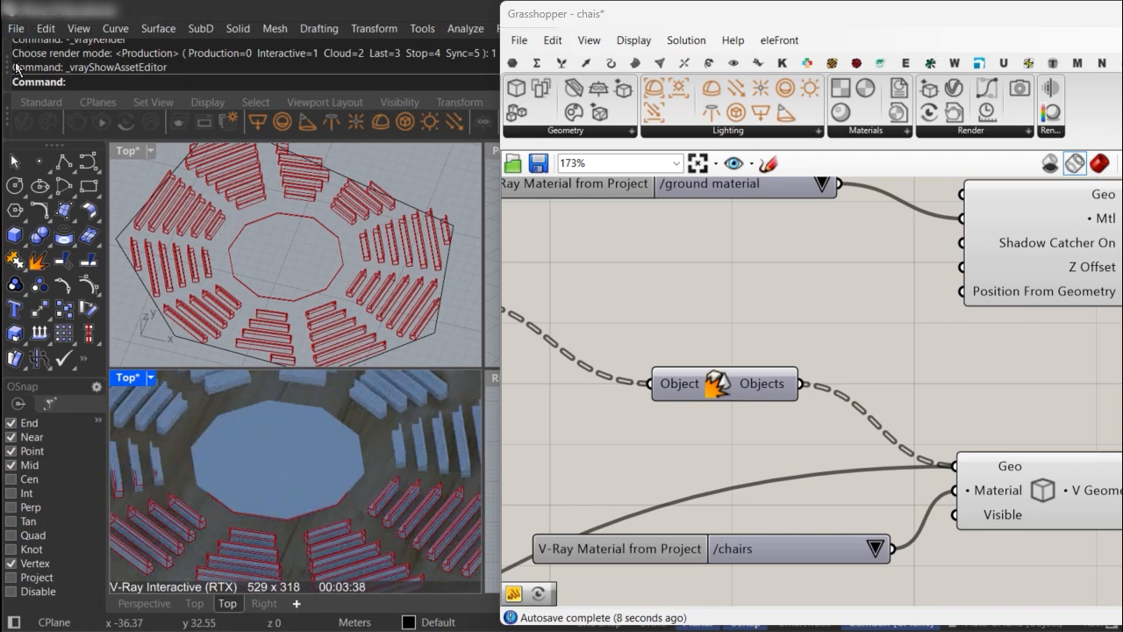
left_click(23, 121)
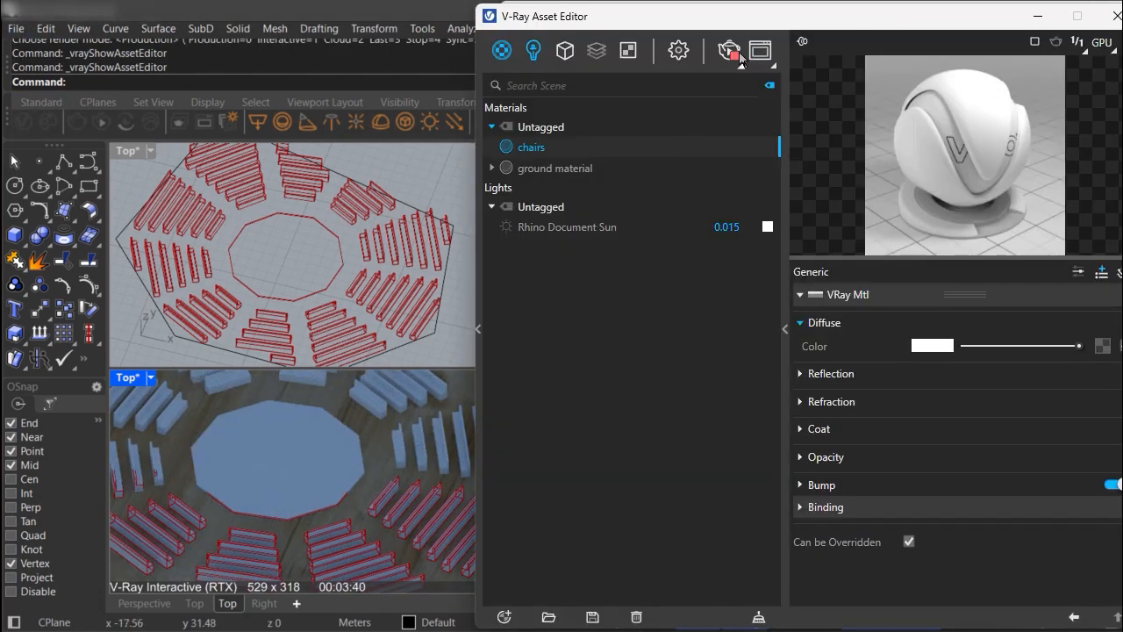
left_click(598, 226)
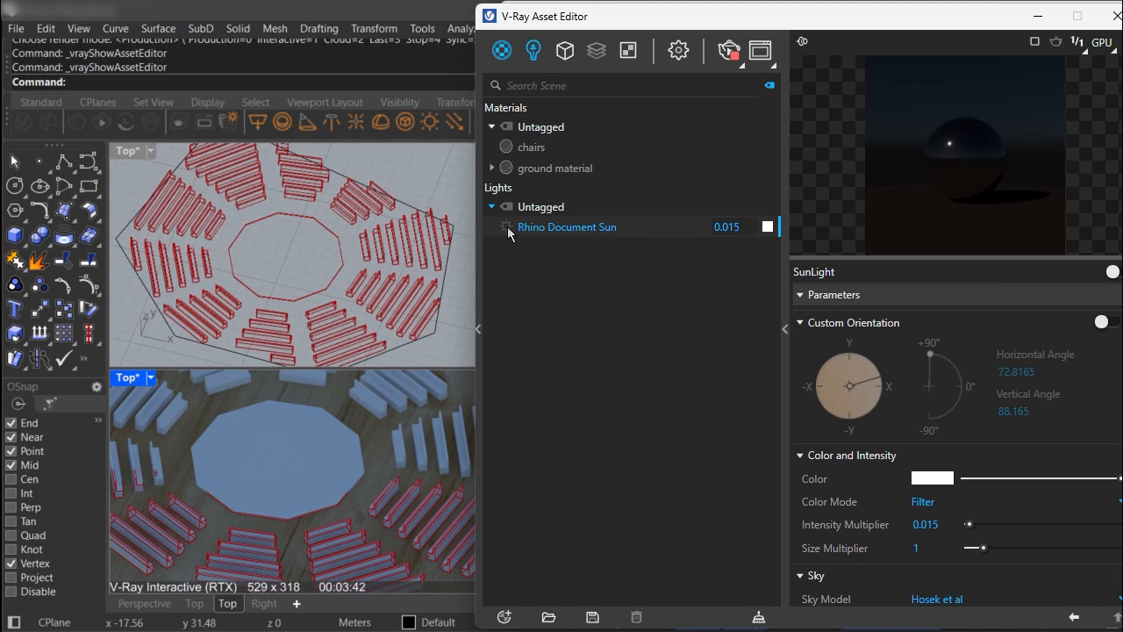
right_click_drag(271, 479, 211, 487)
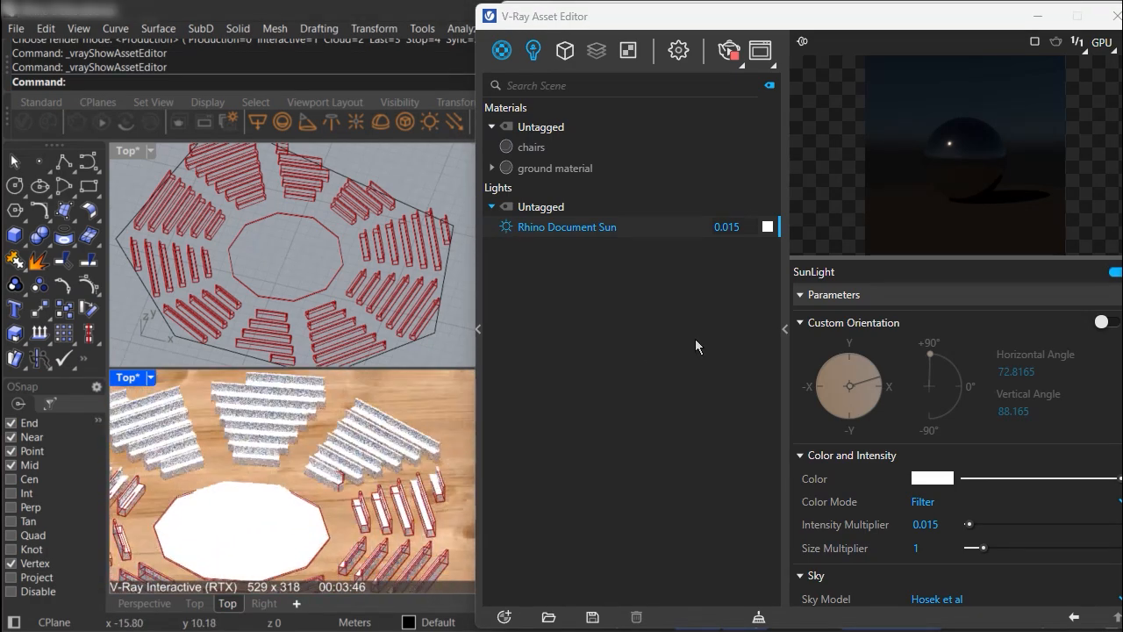
Enable the sun's custom orientation and set a horizontal angle of about 316.1 and a vertical angle of about 40.2.
left_click(1108, 323)
left_click_drag(931, 353, 954, 366)
left_click(866, 409)
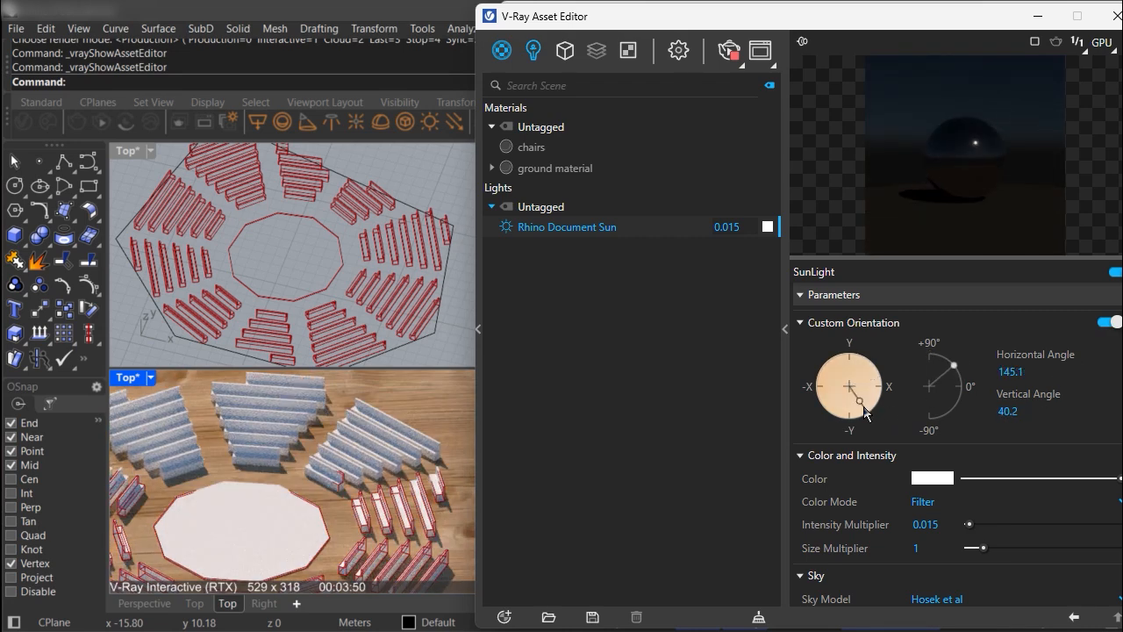
left_click(831, 409)
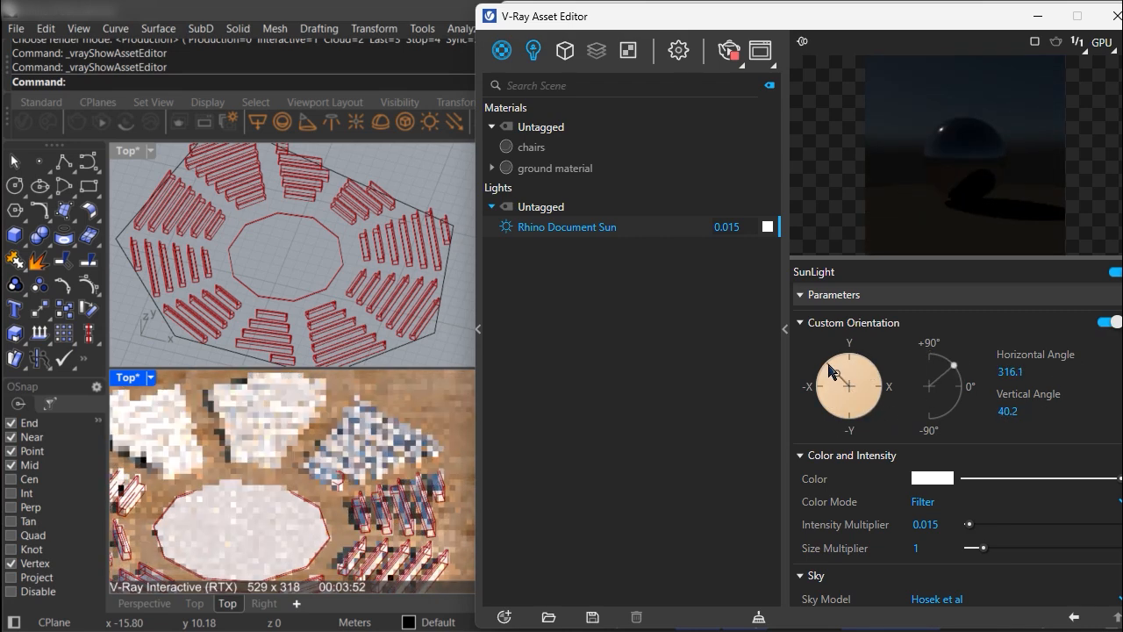
left_click(830, 370)
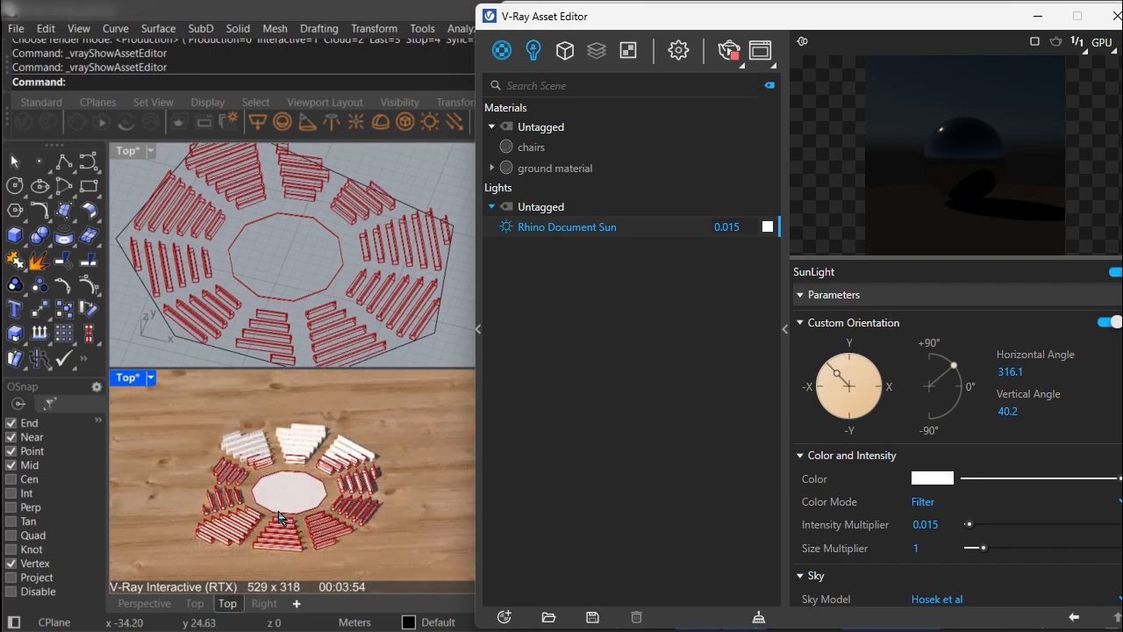
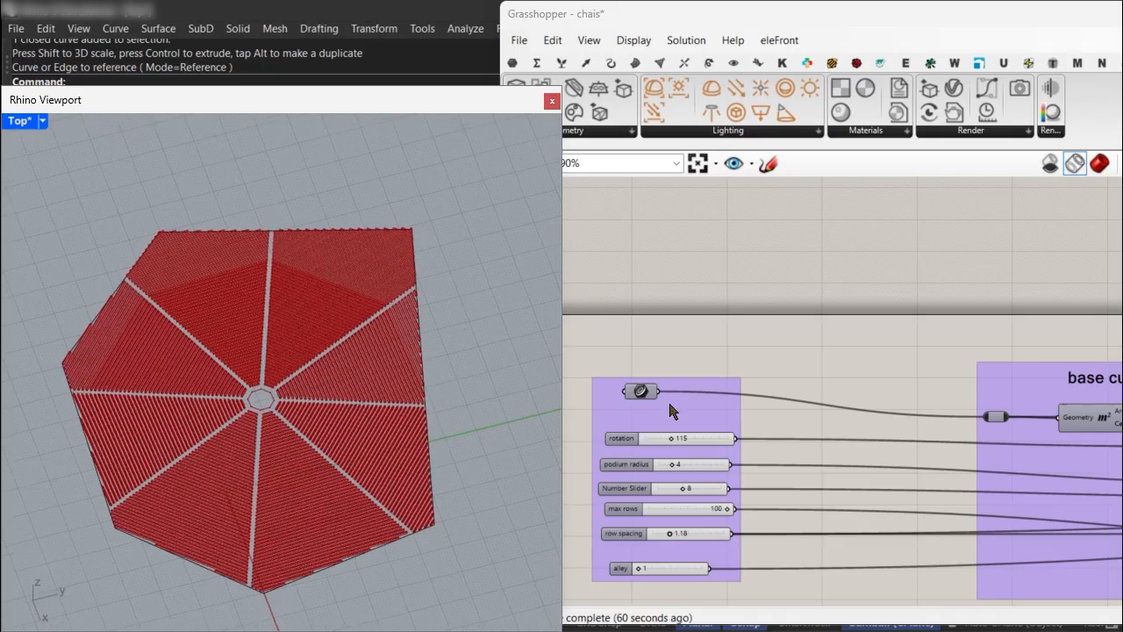
Bake the geometry of the non-uniform scale component that stretches the chair block instances into the Rhino model.
scroll(668, 400, "down", 3)
scroll(723, 389, "up", 2)
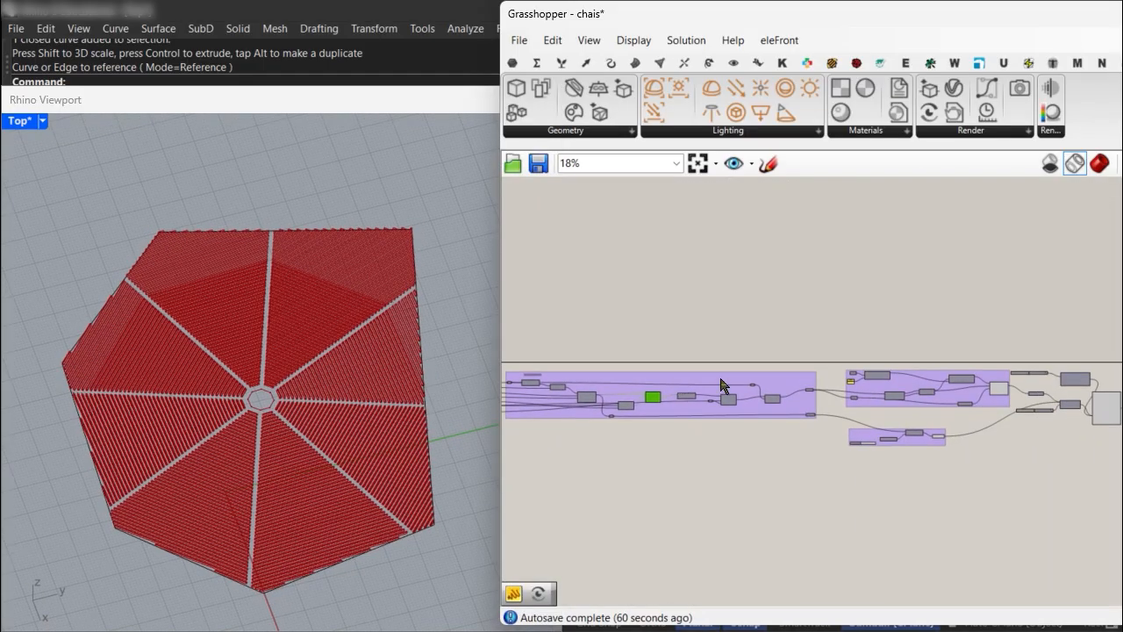
scroll(806, 391, "down", 1)
scroll(703, 383, "up", 3)
right_click_drag(702, 386, 885, 389)
scroll(885, 387, "up", 5)
left_click(827, 314)
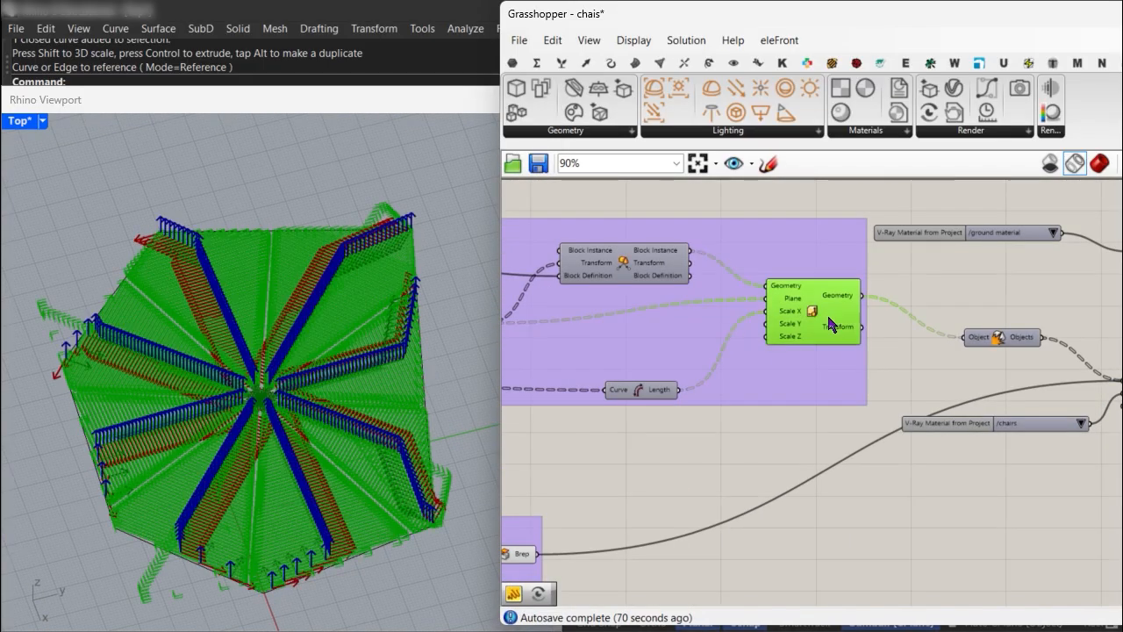
right_click_drag(640, 540, 783, 483)
left_click(664, 505, "shift")
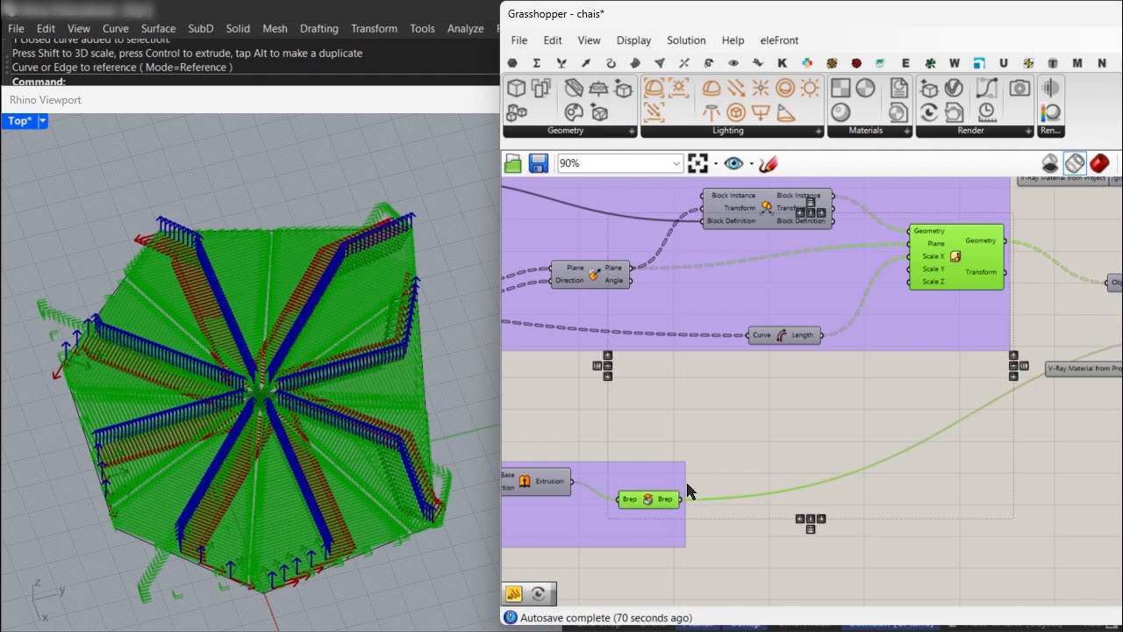
left_click(771, 439)
left_click(957, 269)
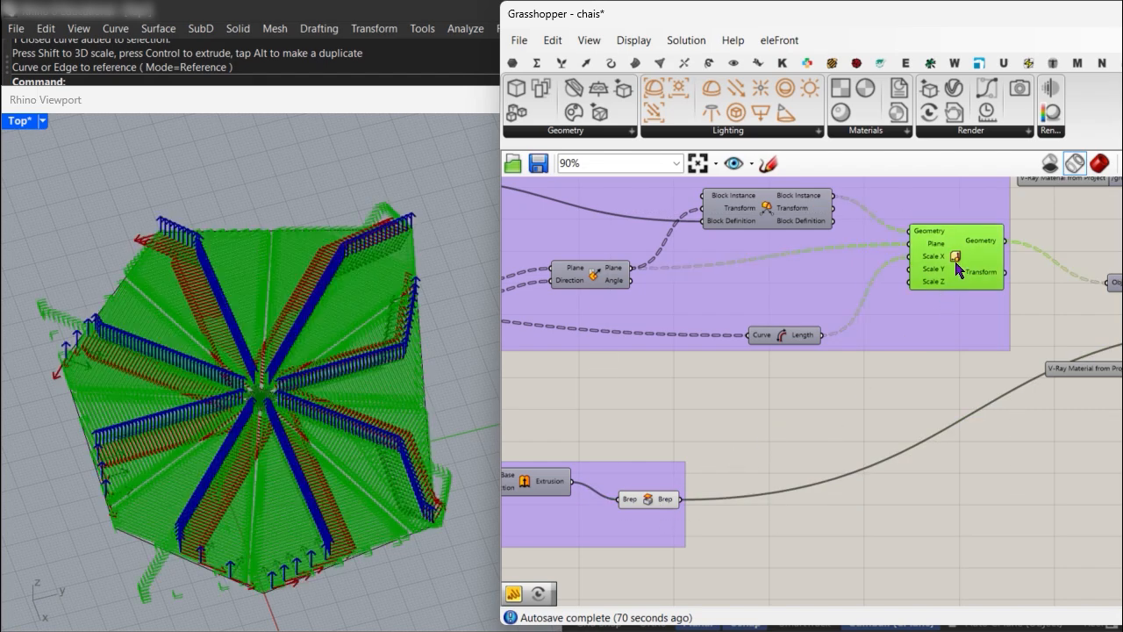
right_click(922, 395)
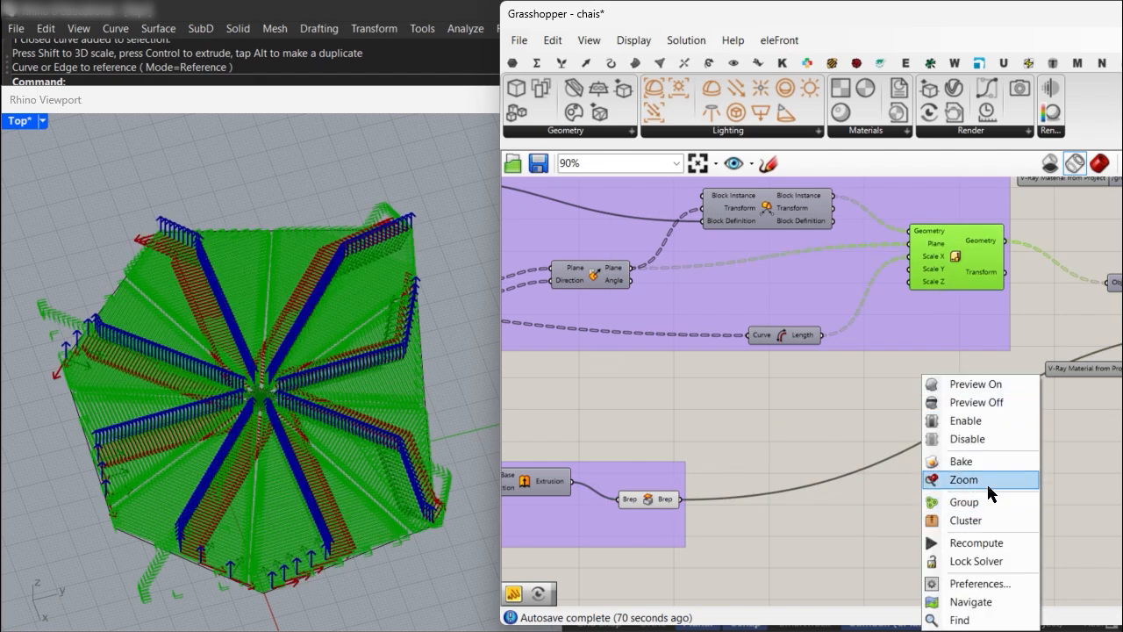
left_click(986, 465)
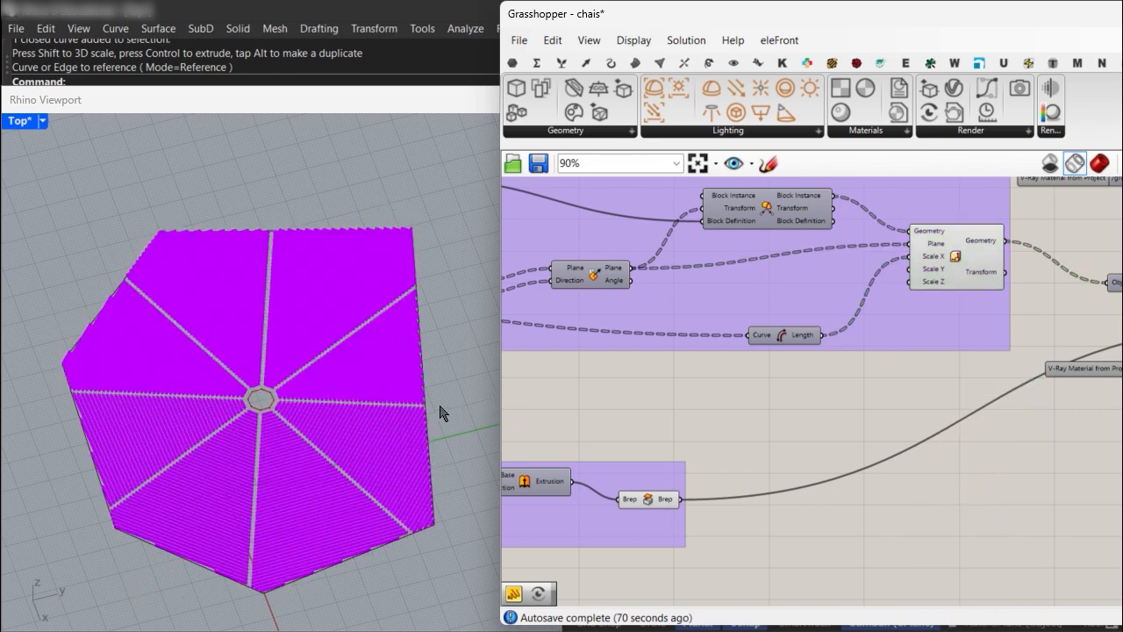
Inspect the baked seating rows by selecting one and then everything, clear the selection, and save the Rhino file.
scroll(310, 418, "up", 3)
left_click(341, 427)
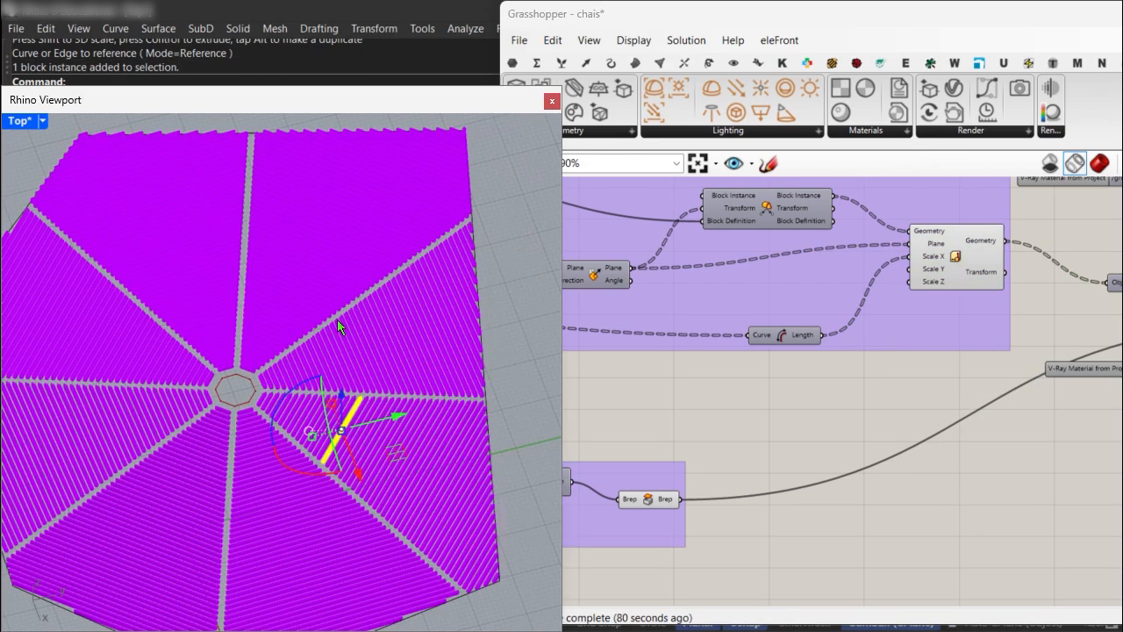
key("ctrl+a")
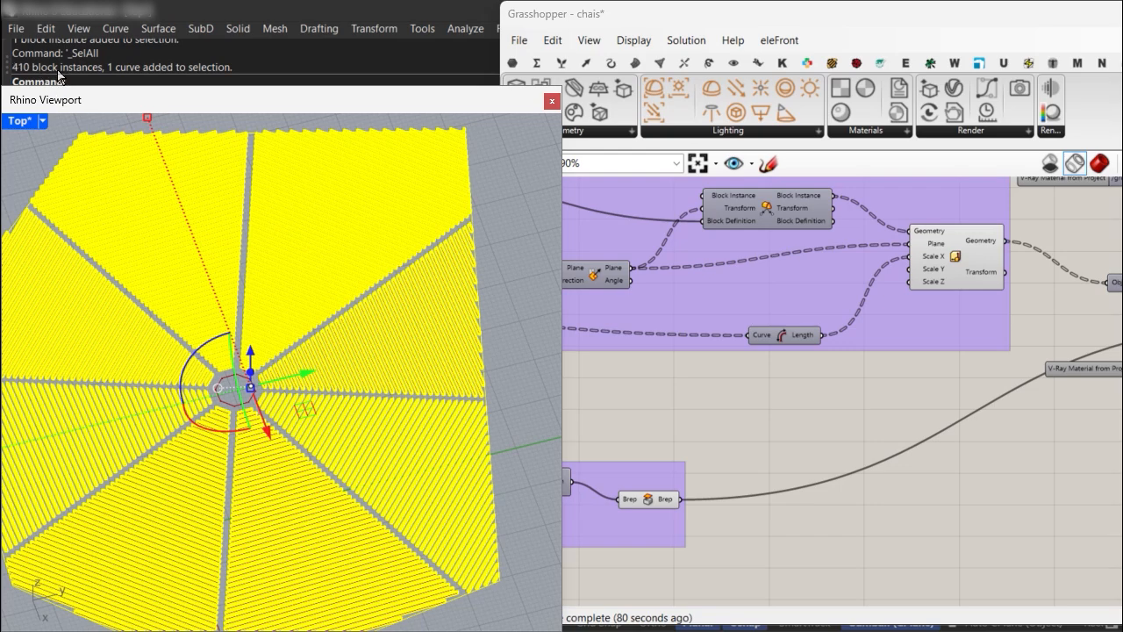
left_click(506, 321)
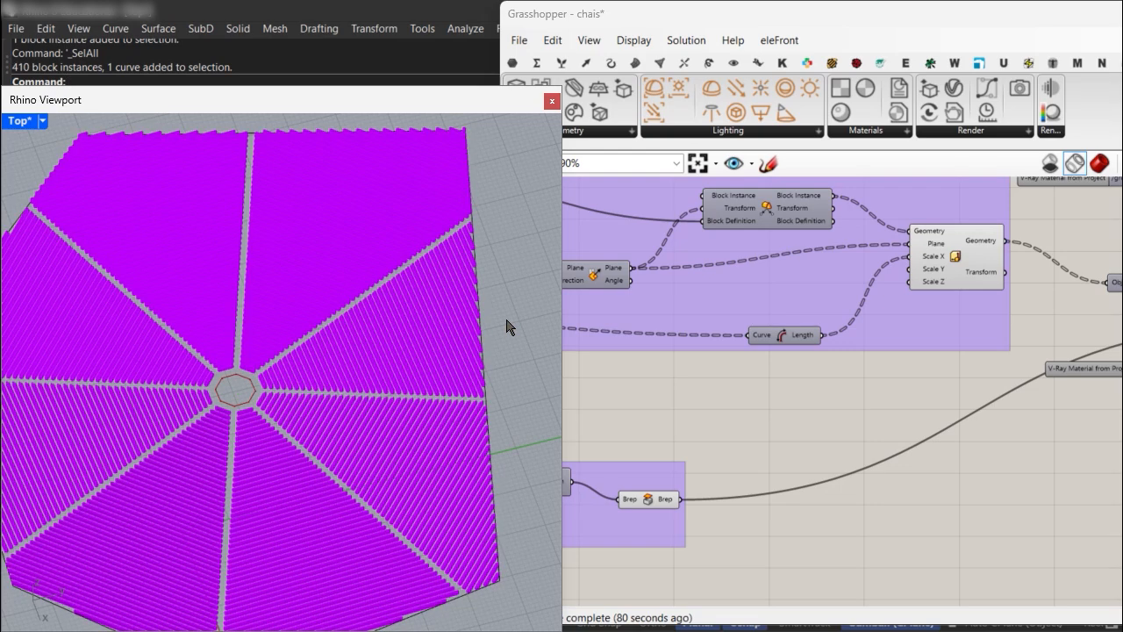
key("ctrl+s")
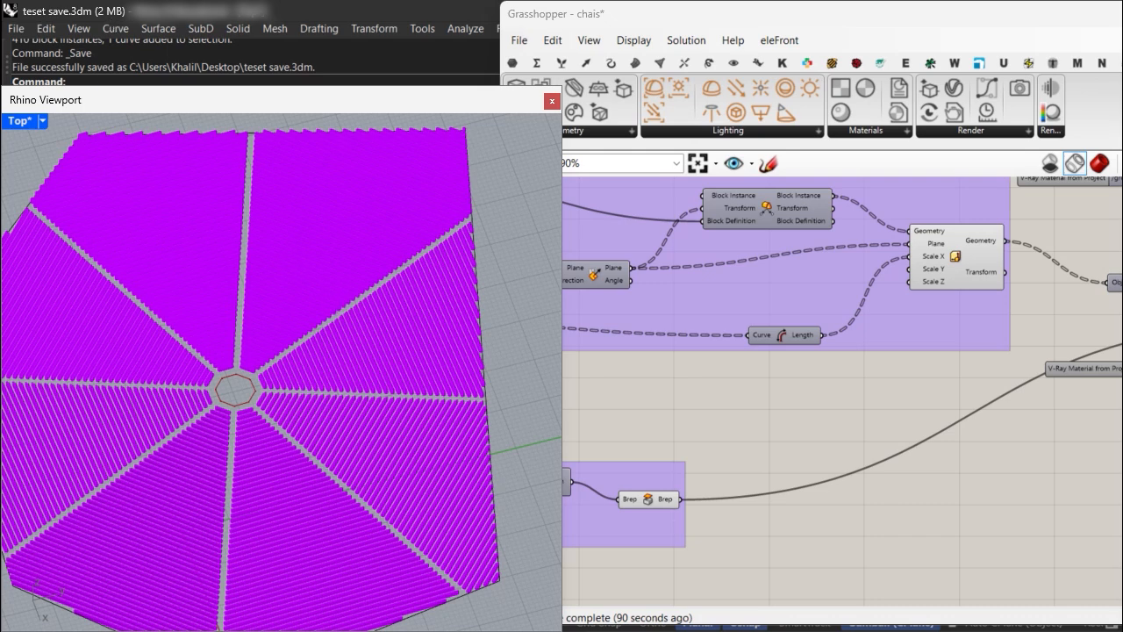
Select all block instances with SelBlockInstance and explode them with ExplodeBlock.
type("SelBlockInstance")
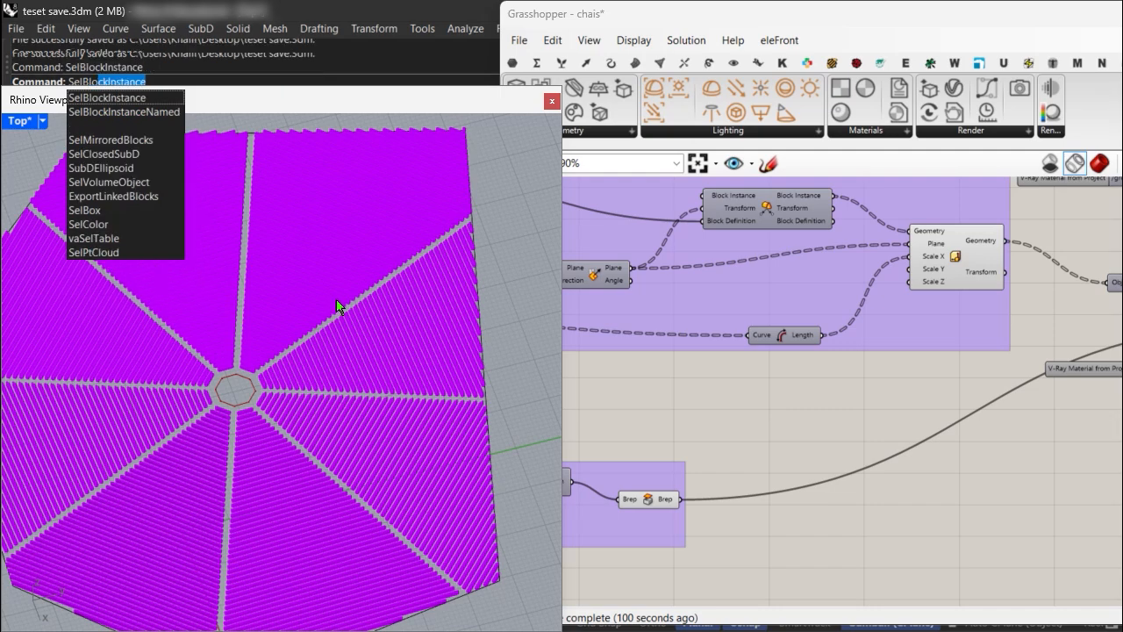
key("Return")
type("Explode")
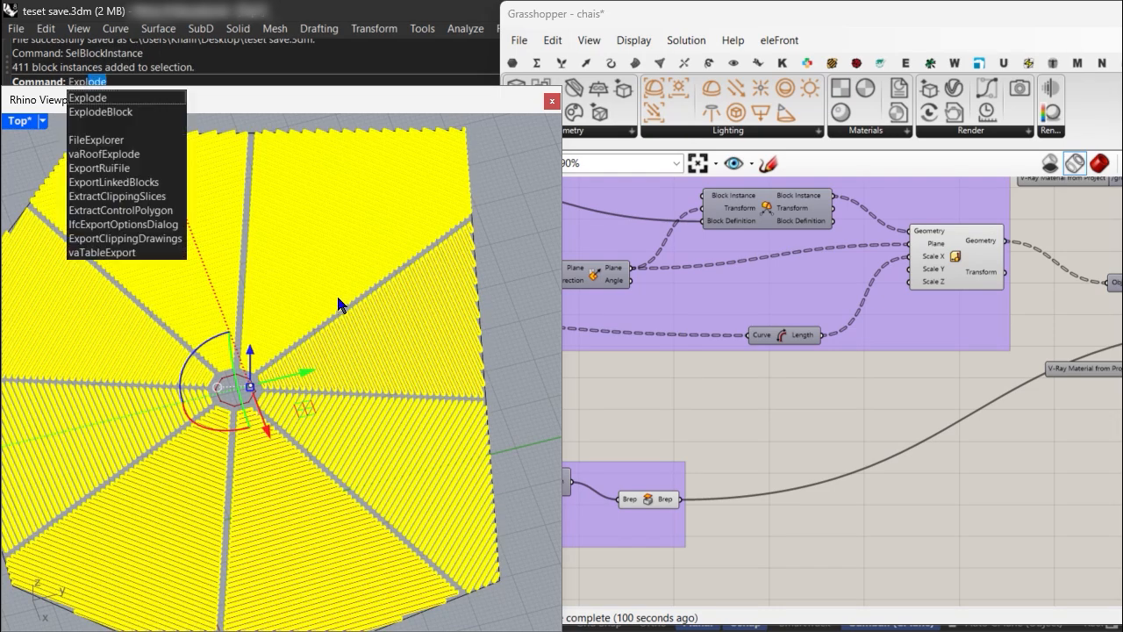
left_click(140, 109)
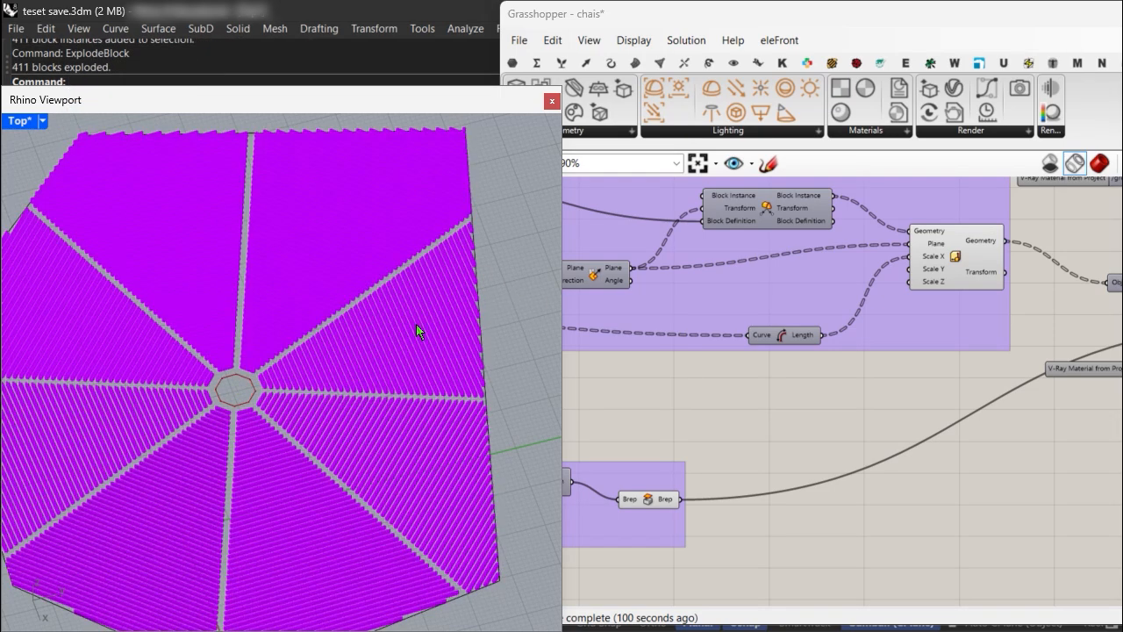
Select one exploded seating row to check its object type and save the Rhino file again.
left_click(416, 324)
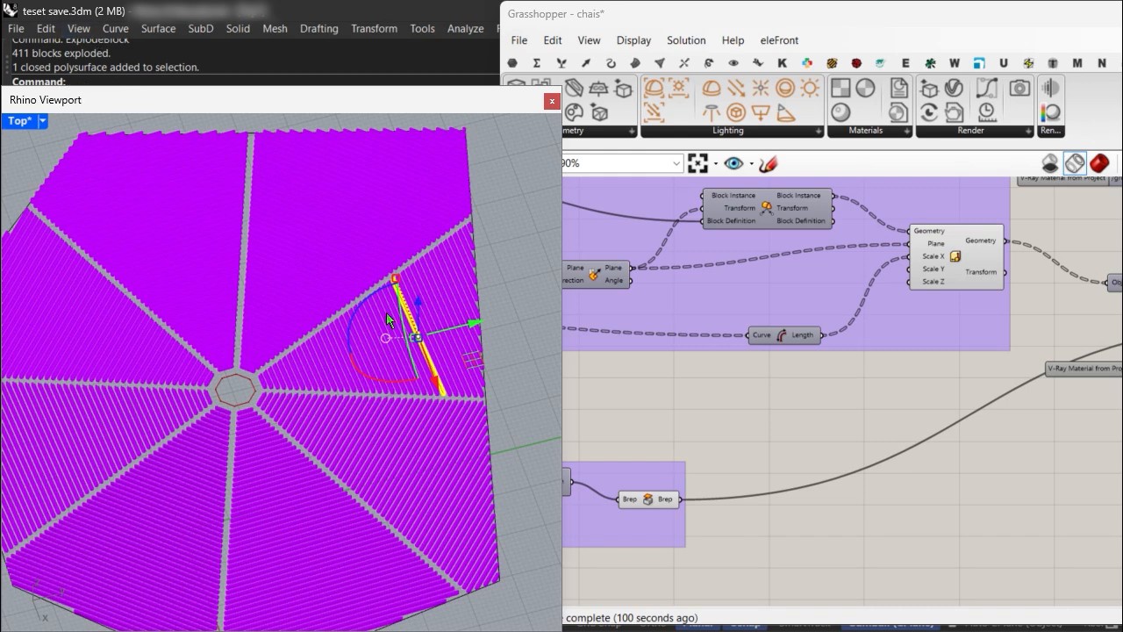
key("ctrl+s")
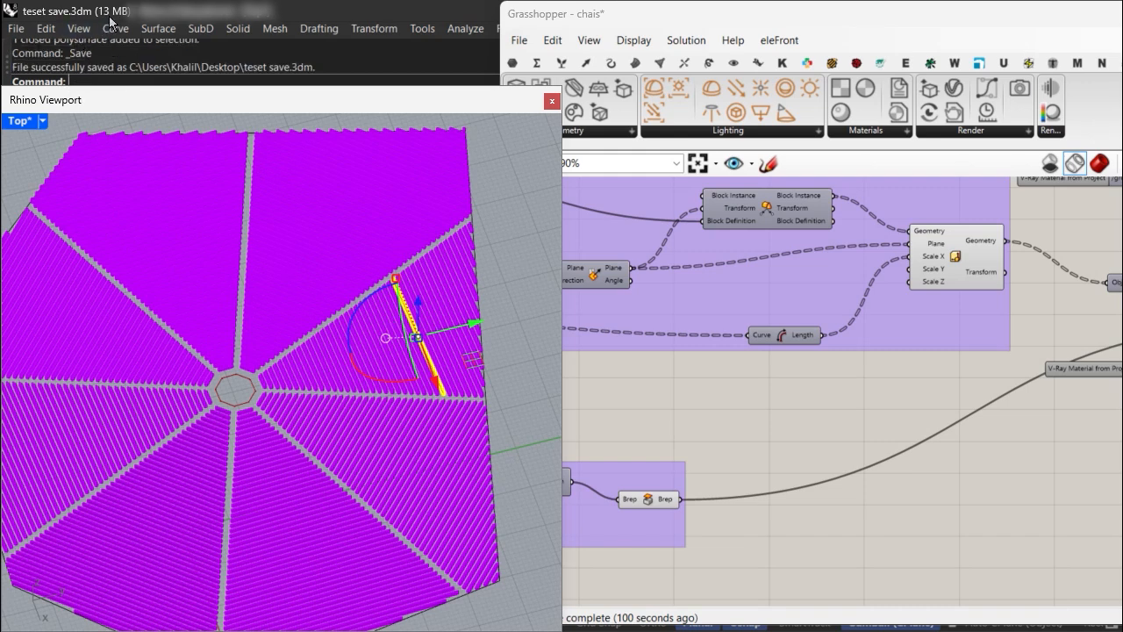
left_click(515, 318)
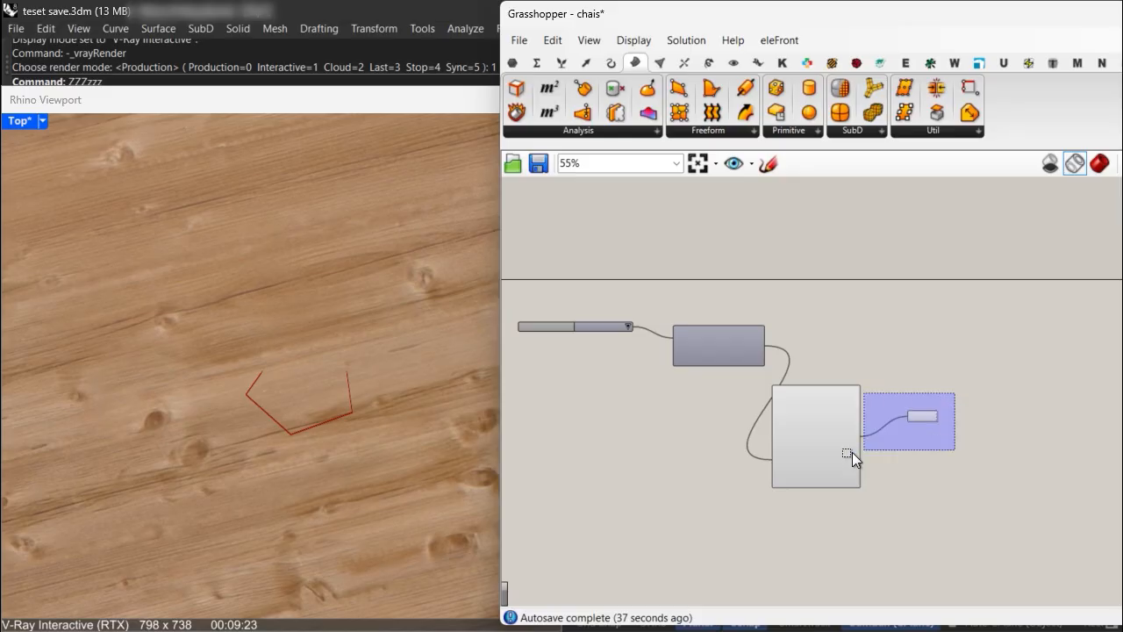
Move the component with the Scene output farther from the infinite plane and place a Merge component between them.
left_click_drag(852, 452, 985, 439)
left_click(896, 447)
scroll(890, 454, "up", 2)
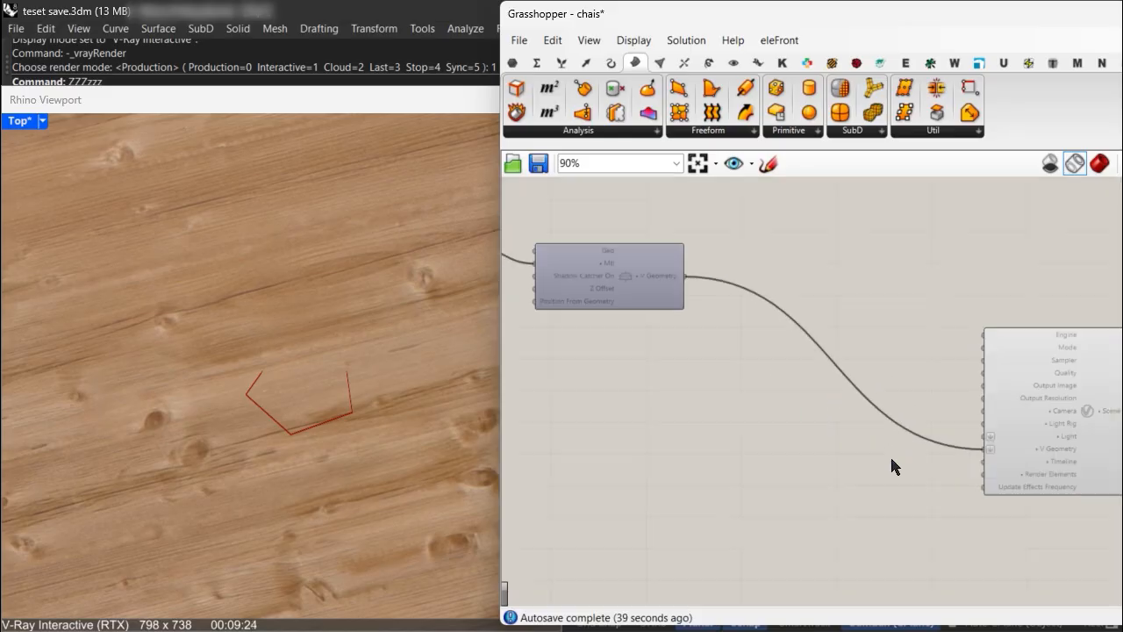
right_click_drag(890, 455, 796, 466)
double_click(744, 474)
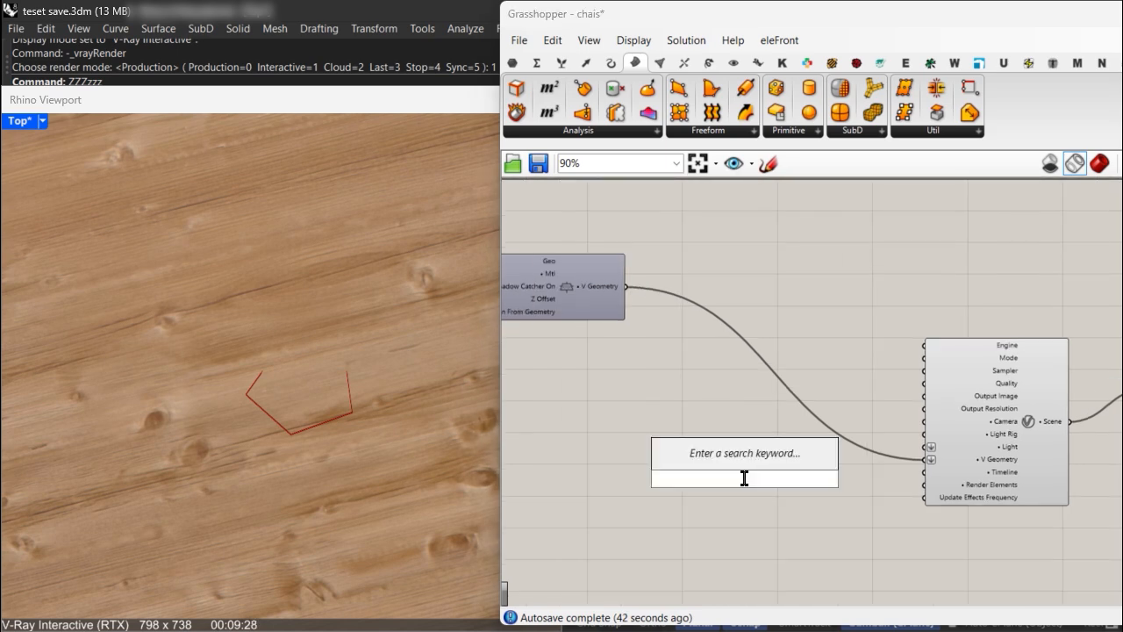
type("merge")
left_click(730, 459)
left_click_drag(751, 476, 832, 450)
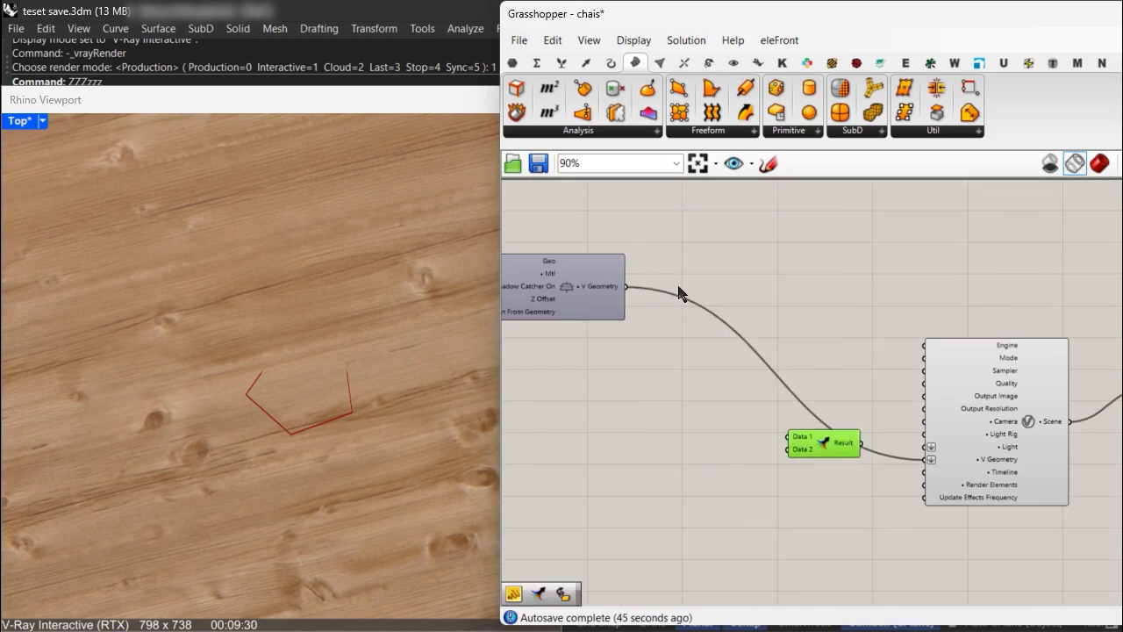
Connect the infinite plane's V Geometry output to Merge Data 1 and the Merge Result to the render component's V Geometry input.
left_click_drag(628, 288, 789, 436)
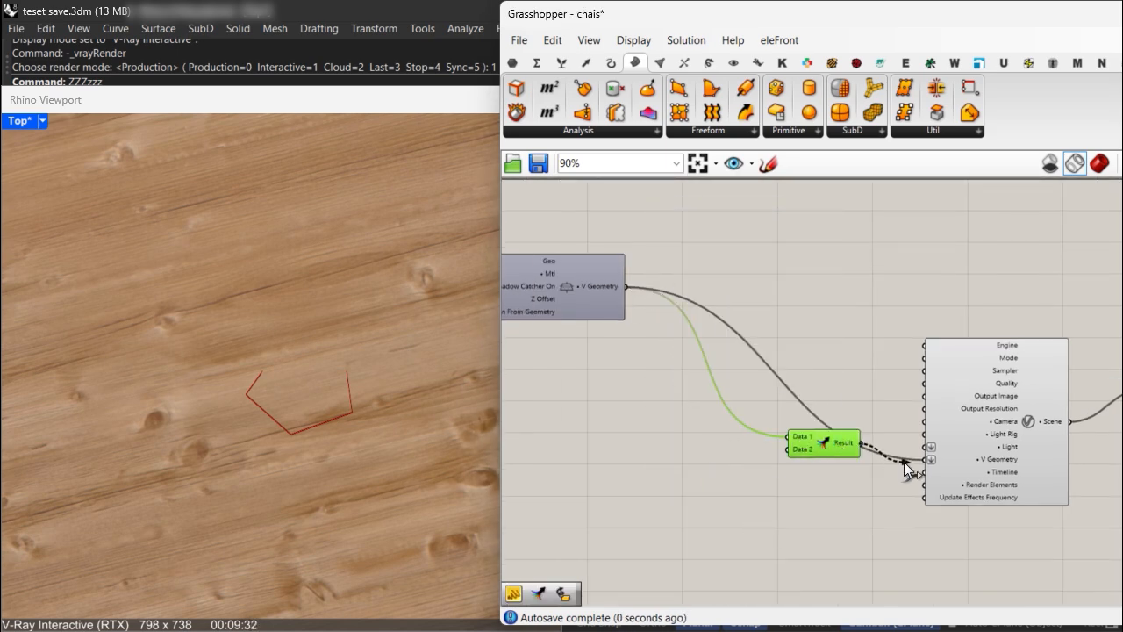
scroll(785, 451, "up", 5)
right_click(838, 410)
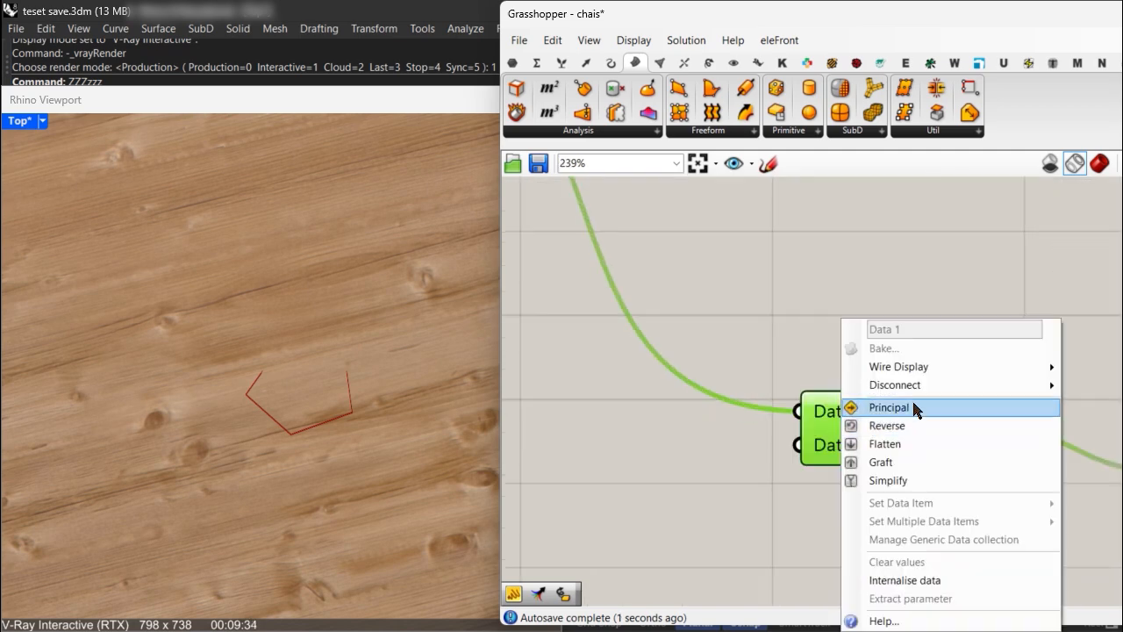
key("Escape")
scroll(867, 430, "down", 6)
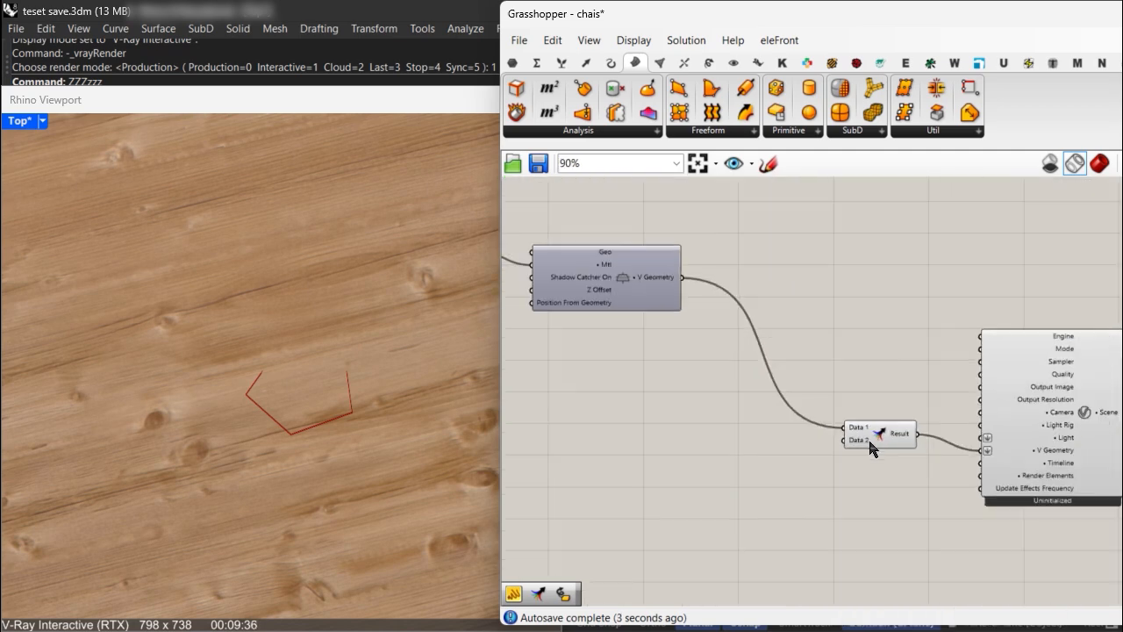
Add a V-Ray Instancer below the infinite plane and connect its V Geometry output to Merge Data 2.
scroll(782, 457, "up", 2)
double_click(781, 449)
type("v")
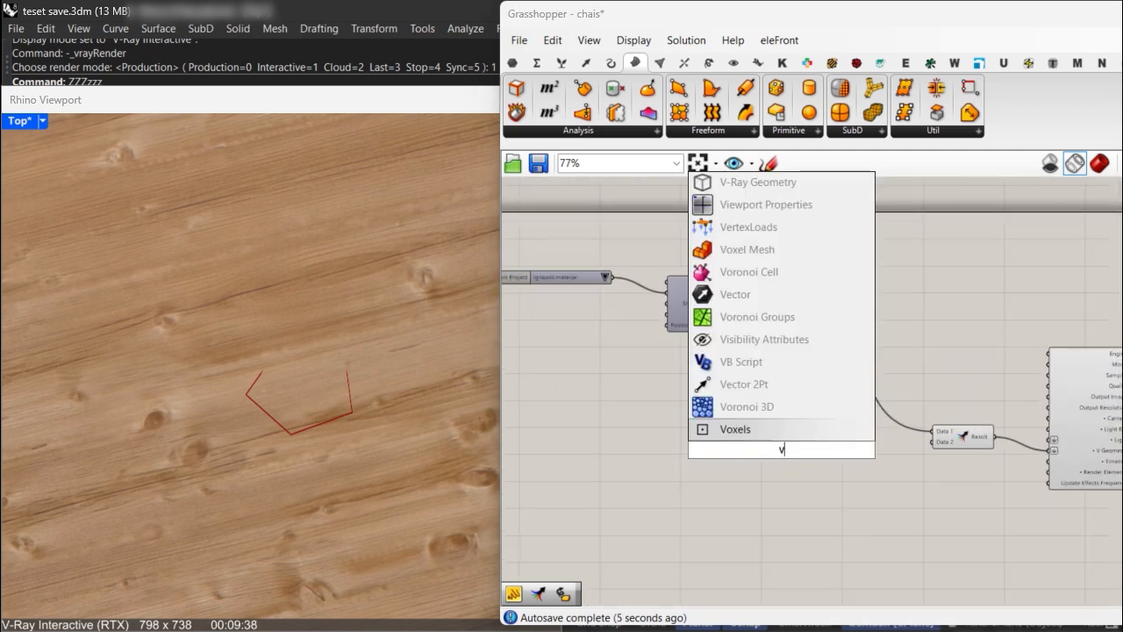
type("ray ins")
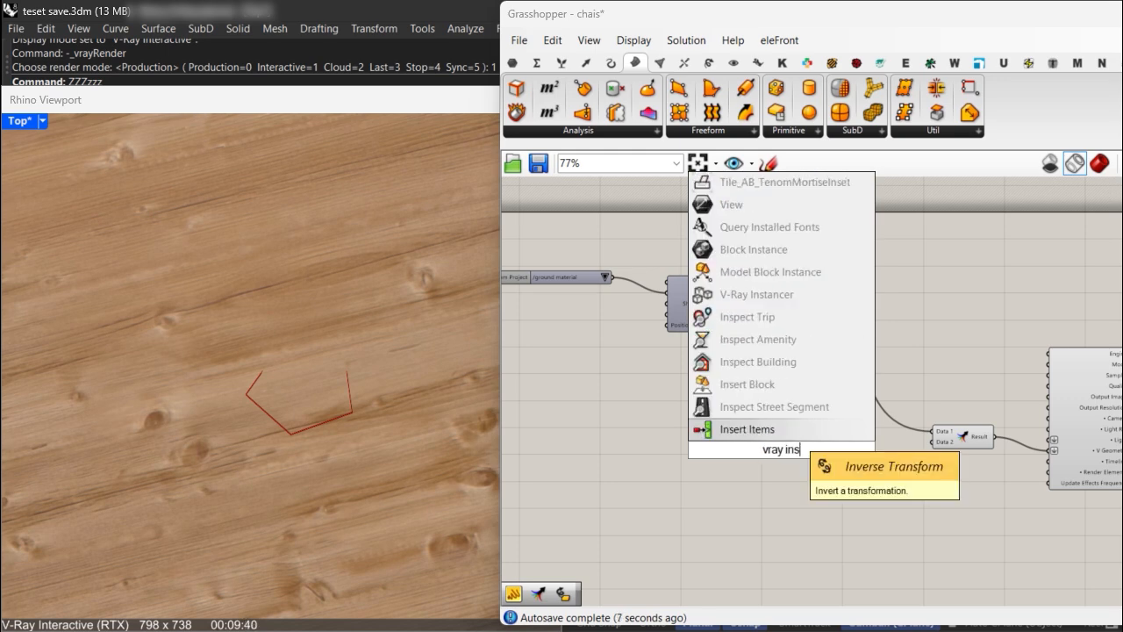
type("tan")
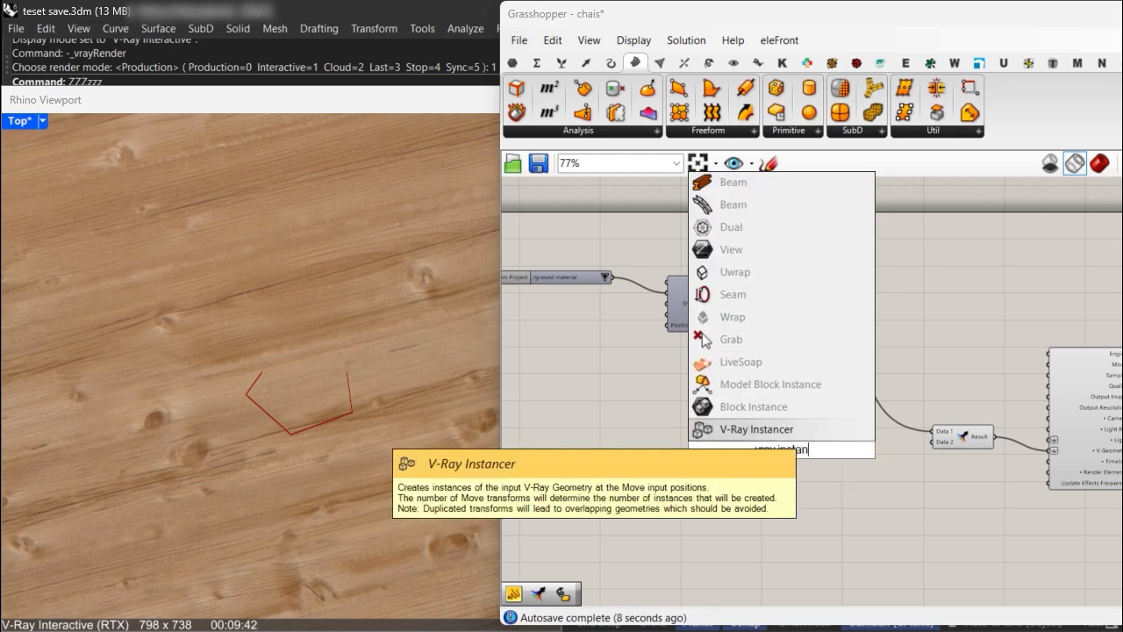
left_click(808, 429)
left_click_drag(797, 458, 806, 439)
left_click_drag(918, 435, 795, 305)
left_click_drag(846, 431, 932, 443)
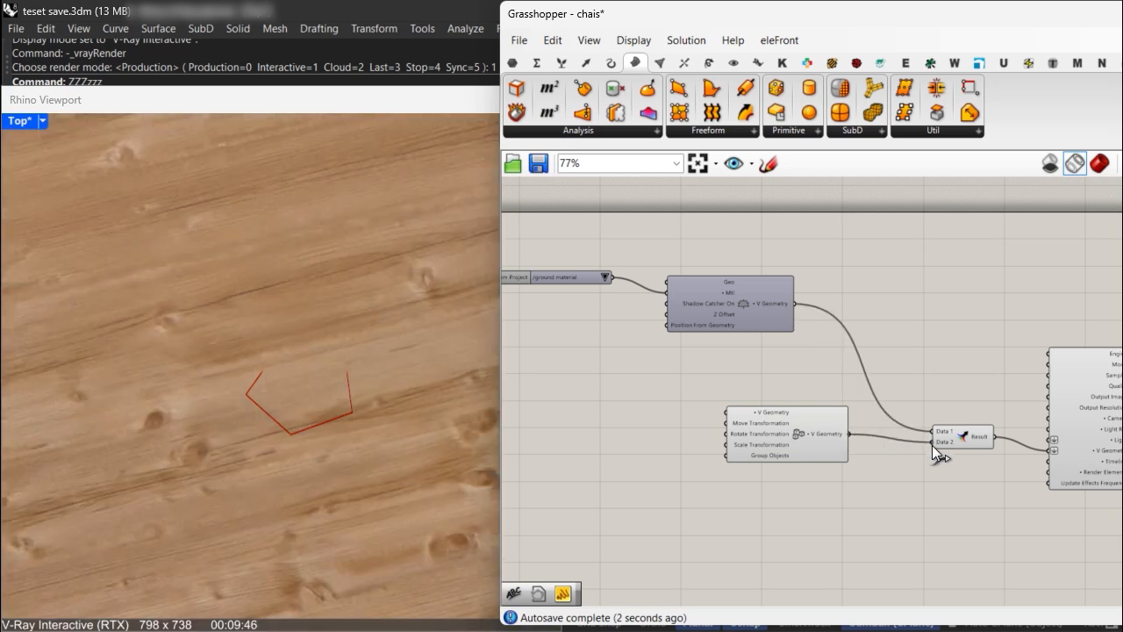
Add two V-Ray Geometry components, one ahead of the V-Ray Instancer and a copy below it.
scroll(814, 443, "up", 3)
double_click(782, 475)
type("vray ge")
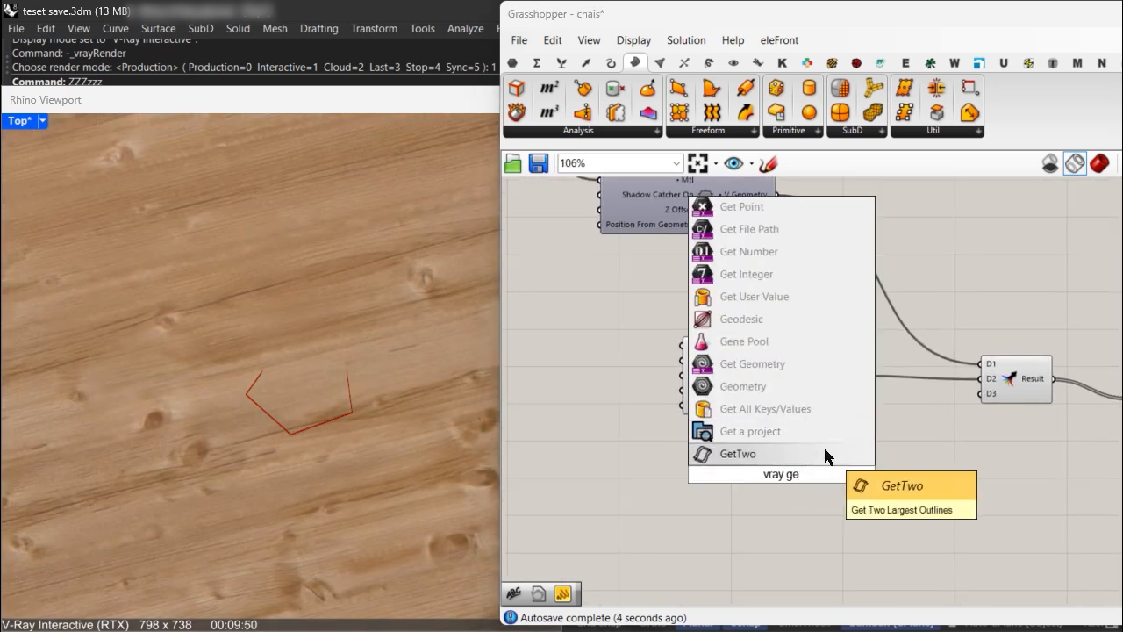
type("ometr")
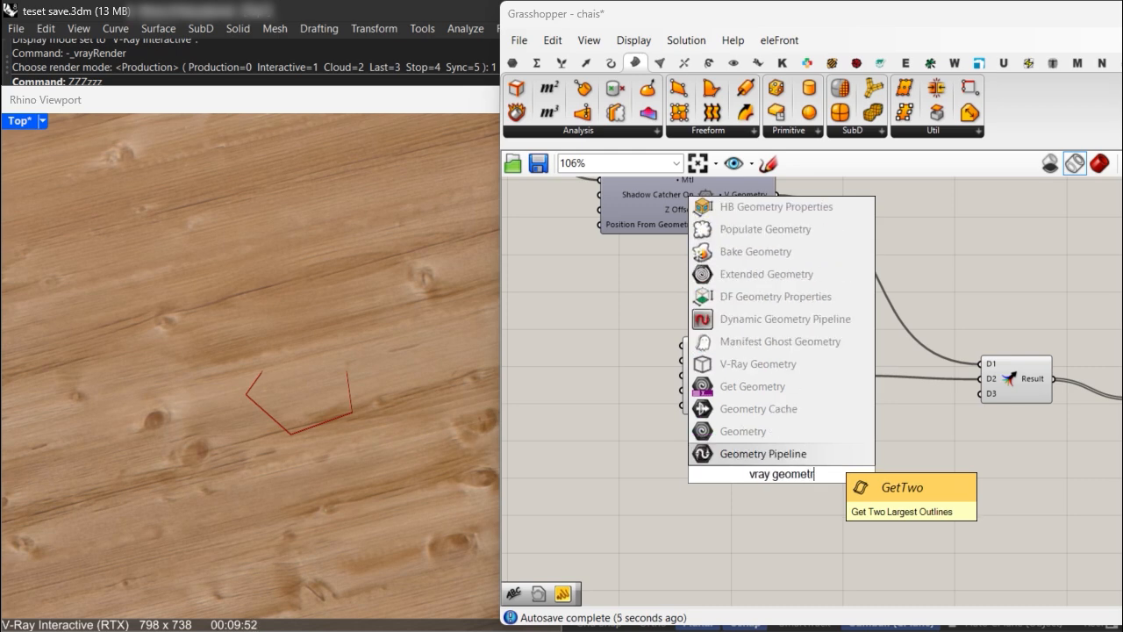
left_click(799, 362)
scroll(832, 465, "down", 3)
left_click_drag(833, 470, 838, 493)
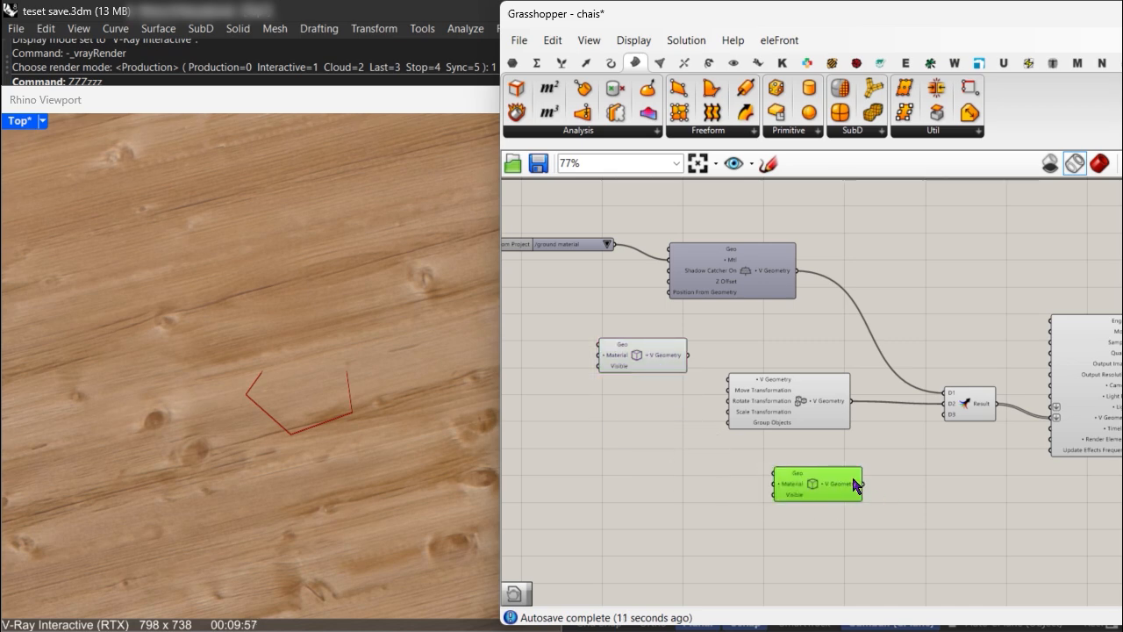
Duplicate the V-Ray Material from Project component, connect it to the first V-Ray Geometry's Material input and choose the /chairs material.
left_click_drag(518, 250, 571, 458)
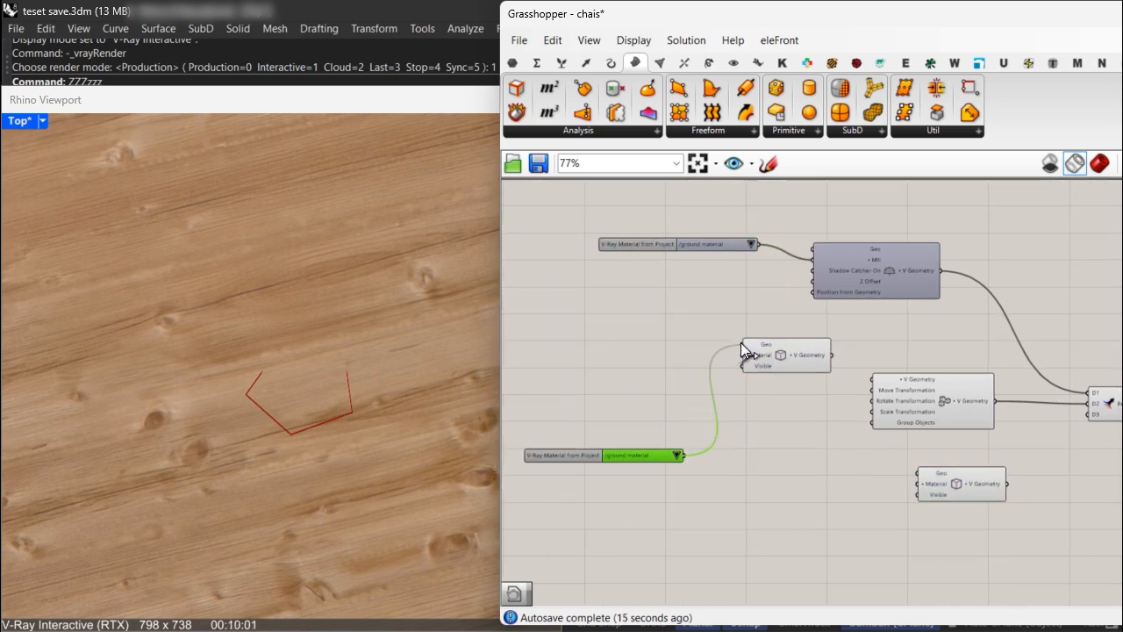
left_click_drag(741, 344, 745, 355)
left_click_drag(686, 457, 648, 477)
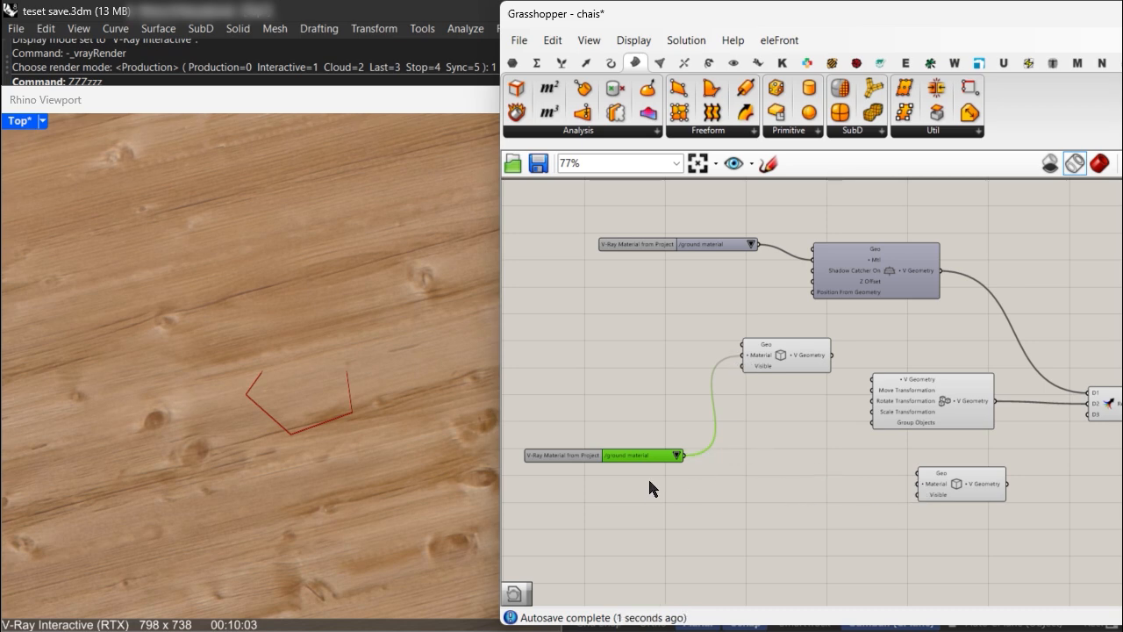
scroll(649, 478, "up", 3)
left_click(689, 441)
left_click(703, 467)
Connect the block definition's Objects output to the first V-Ray Geometry's Geo input and its V Geometry output to the instancer's V Geometry input.
scroll(653, 371, "down", 8)
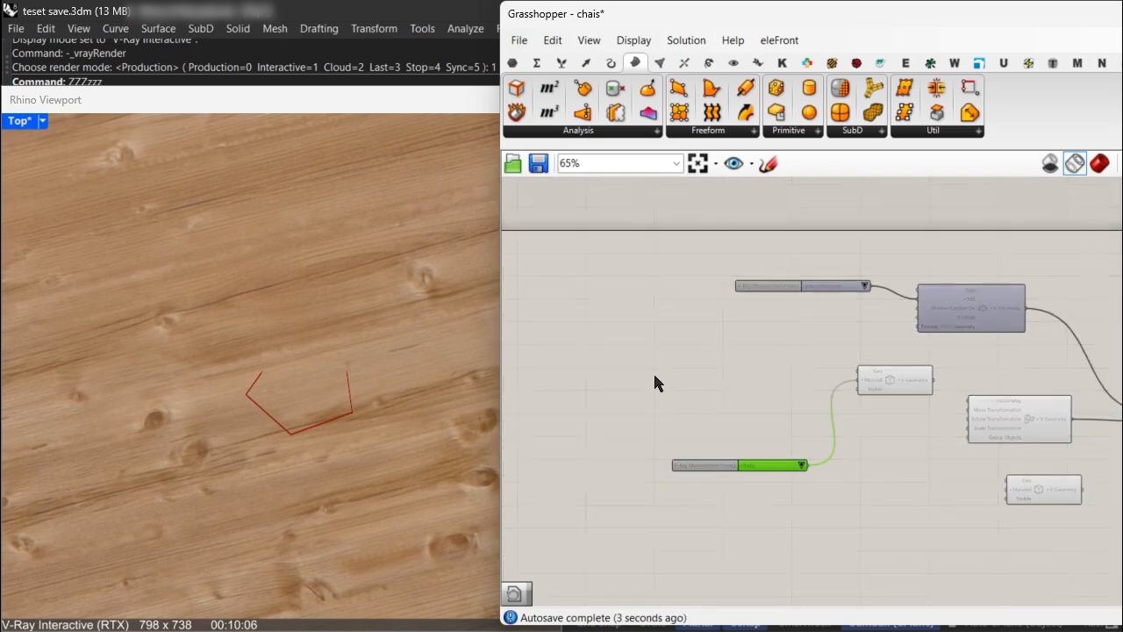
scroll(658, 411, "up", 7)
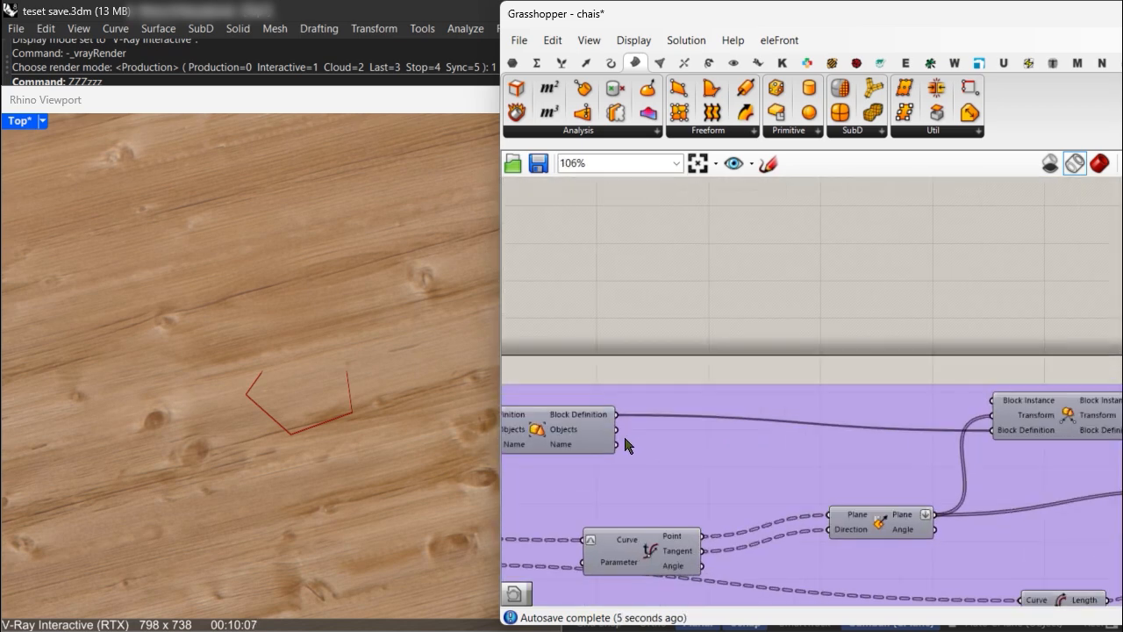
left_click_drag(617, 429, 589, 378)
scroll(587, 358, "down", 3)
right_click_drag(1008, 437, 742, 436)
scroll(658, 436, "up", 4)
right_click_drag(669, 408, 717, 419)
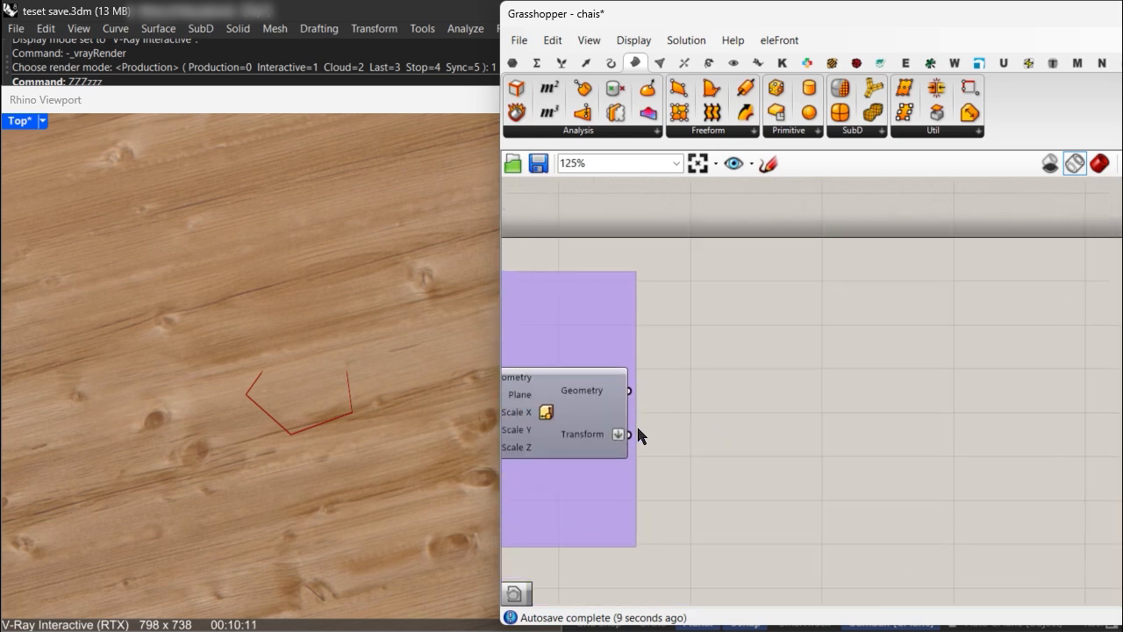
scroll(781, 462, "down", 4)
scroll(576, 430, "up", 3)
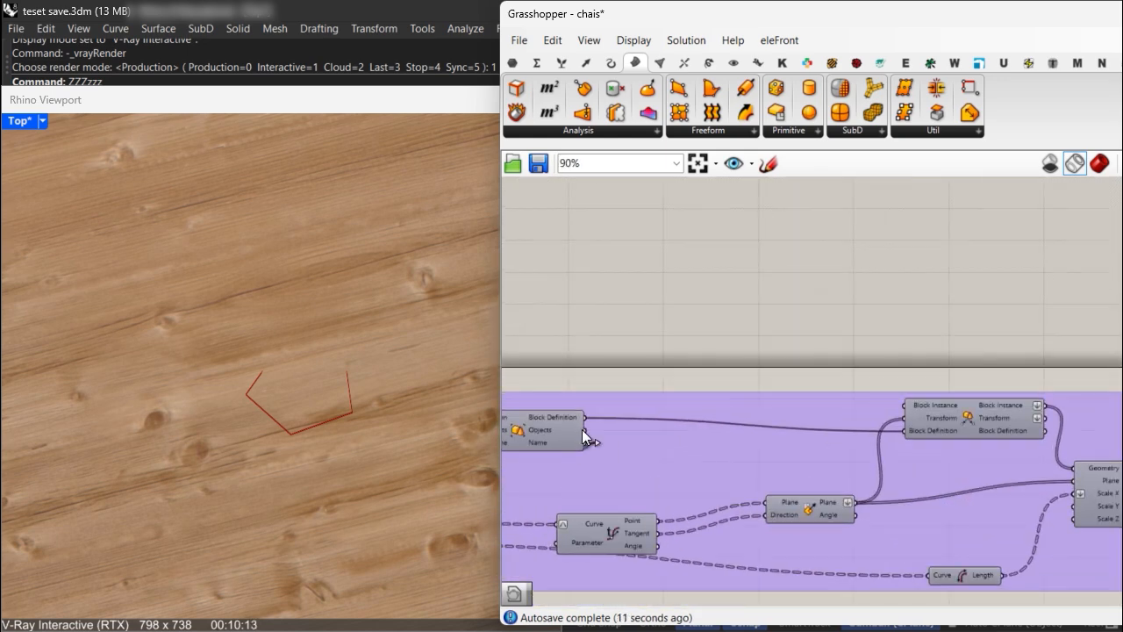
scroll(585, 415, "down", 6)
left_click_drag(583, 429, 1025, 429)
scroll(960, 474, "up", 6)
scroll(885, 424, "up", 2)
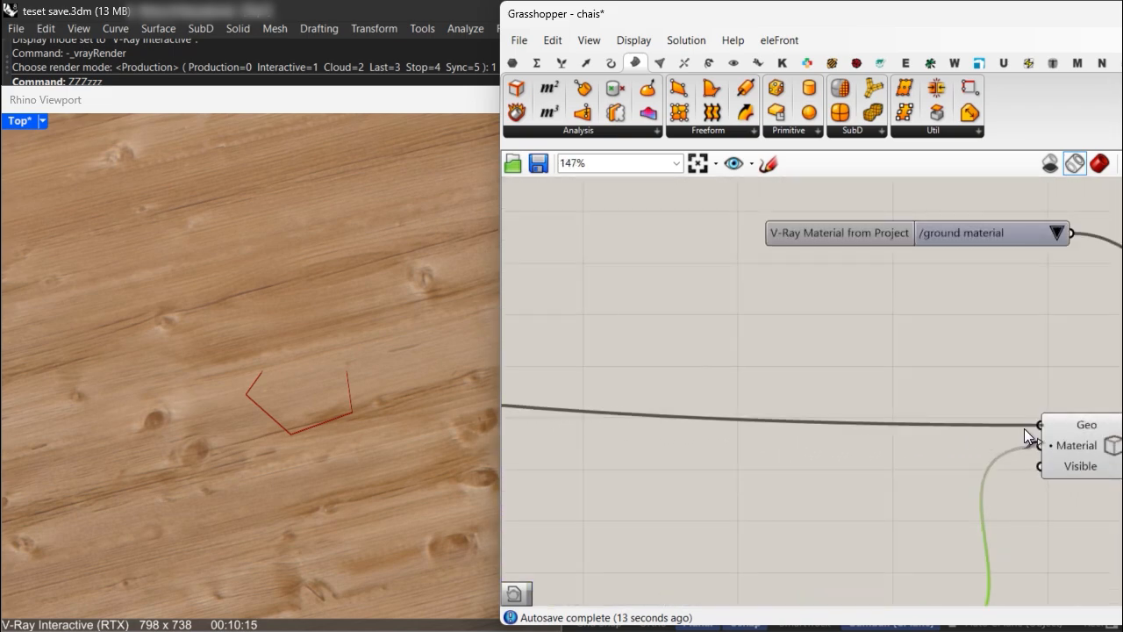
right_click_drag(1039, 439, 650, 388)
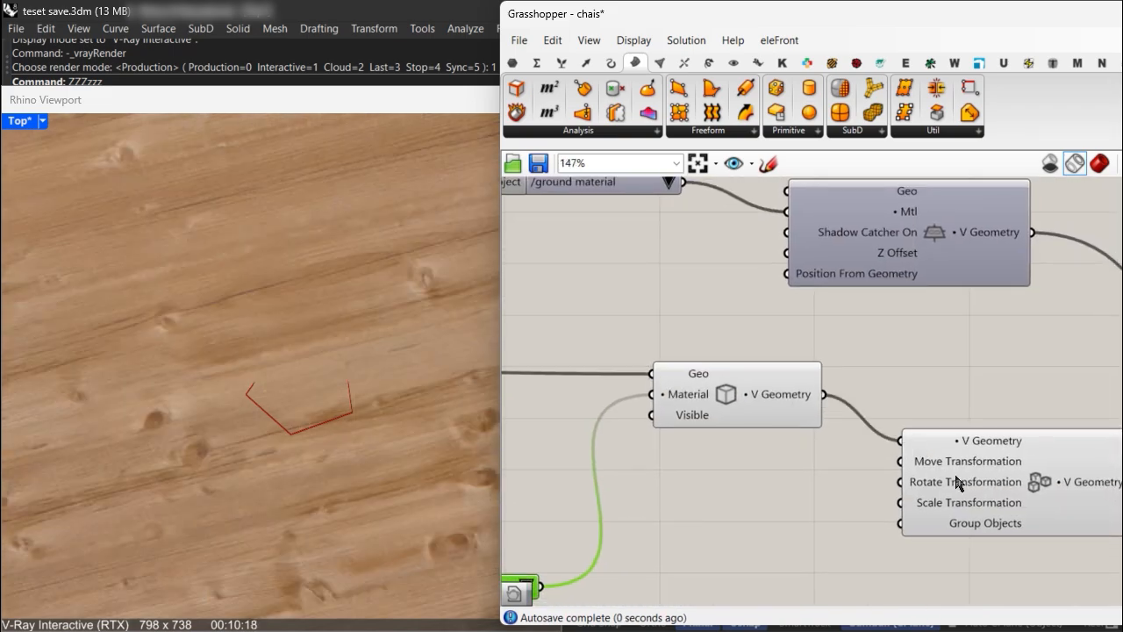
Add a Model Block Instance component near the /chairs material and connect the scale component's Geometry output to its Block Instance input.
scroll(841, 474, "down", 5)
scroll(860, 490, "up", 3)
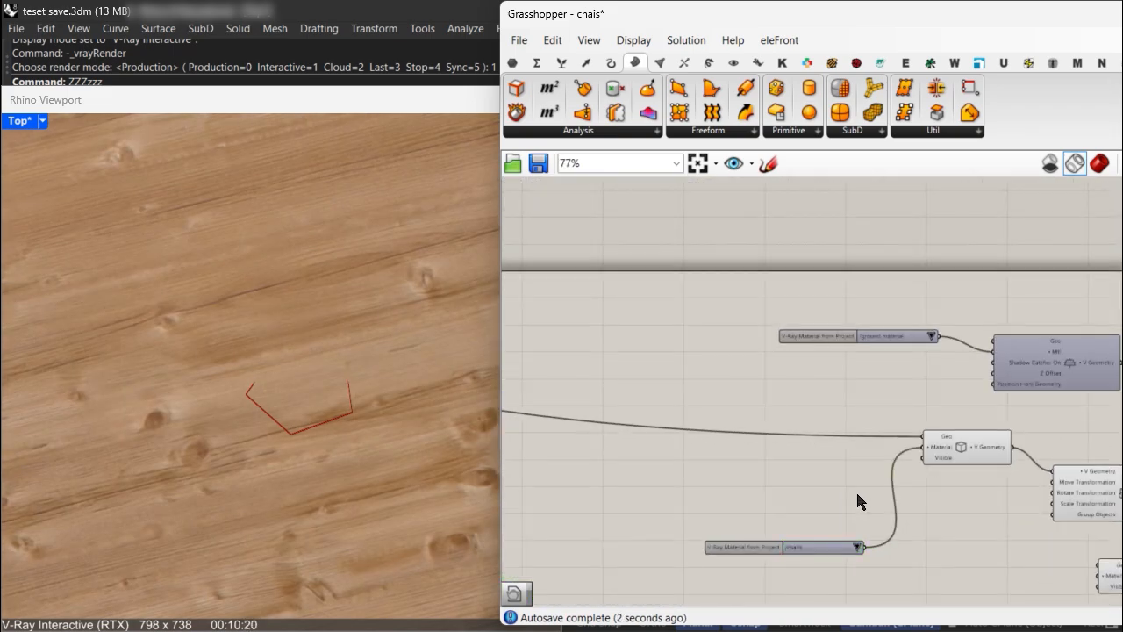
double_click(855, 490)
type("block i")
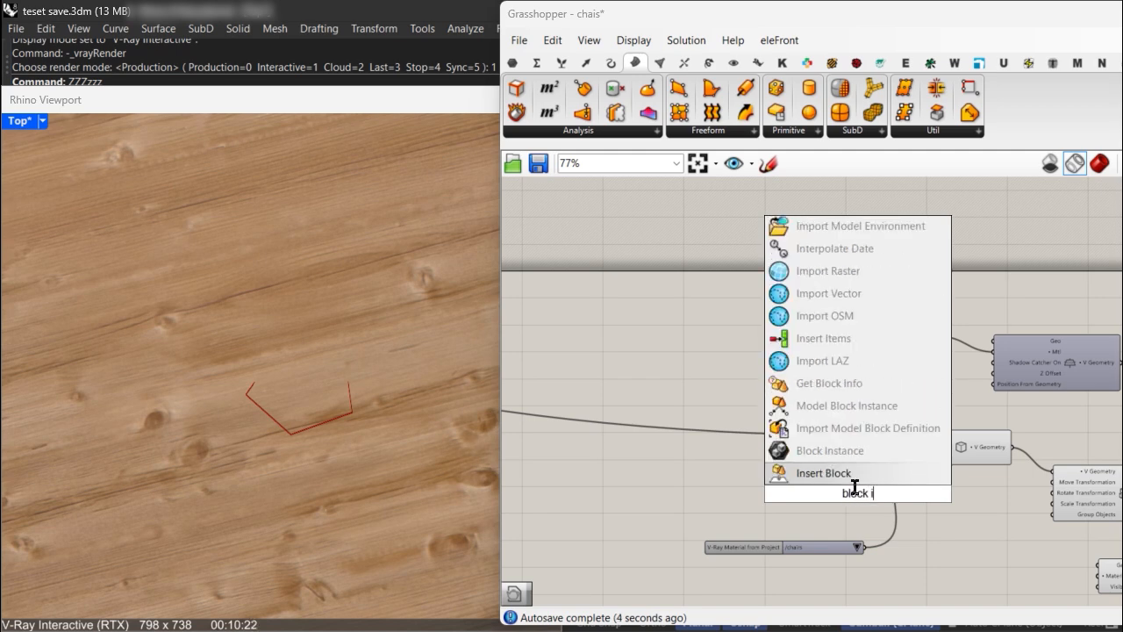
type("nsta")
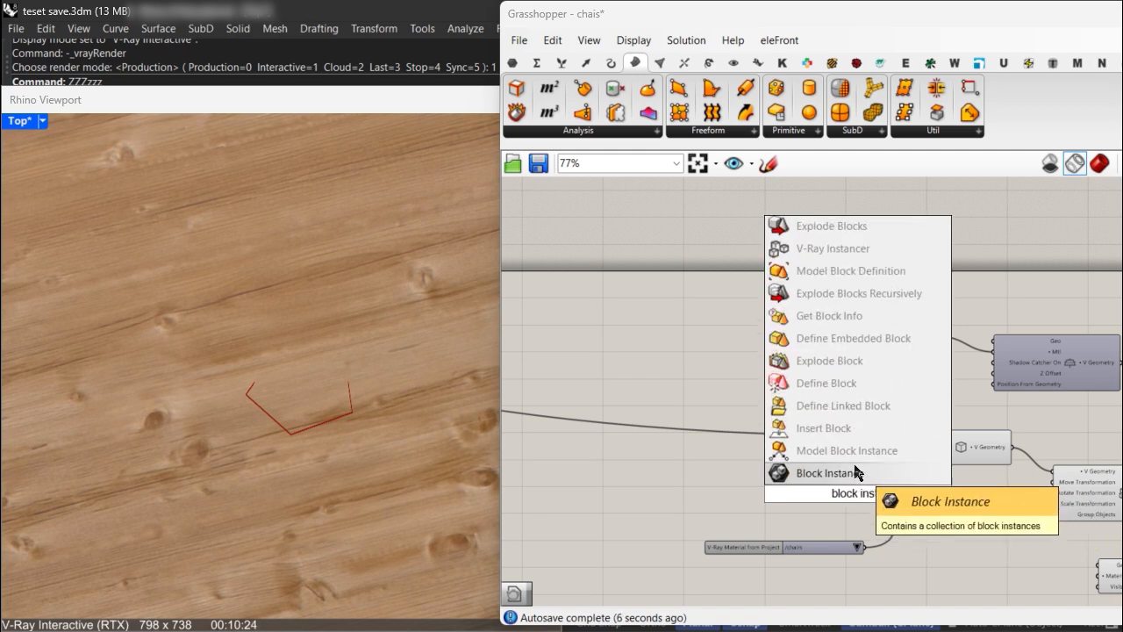
left_click(853, 469)
right_click_drag(772, 481, 992, 502)
scroll(577, 436, "down", 2)
right_click_drag(577, 436, 710, 447)
scroll(662, 441, "up", 3)
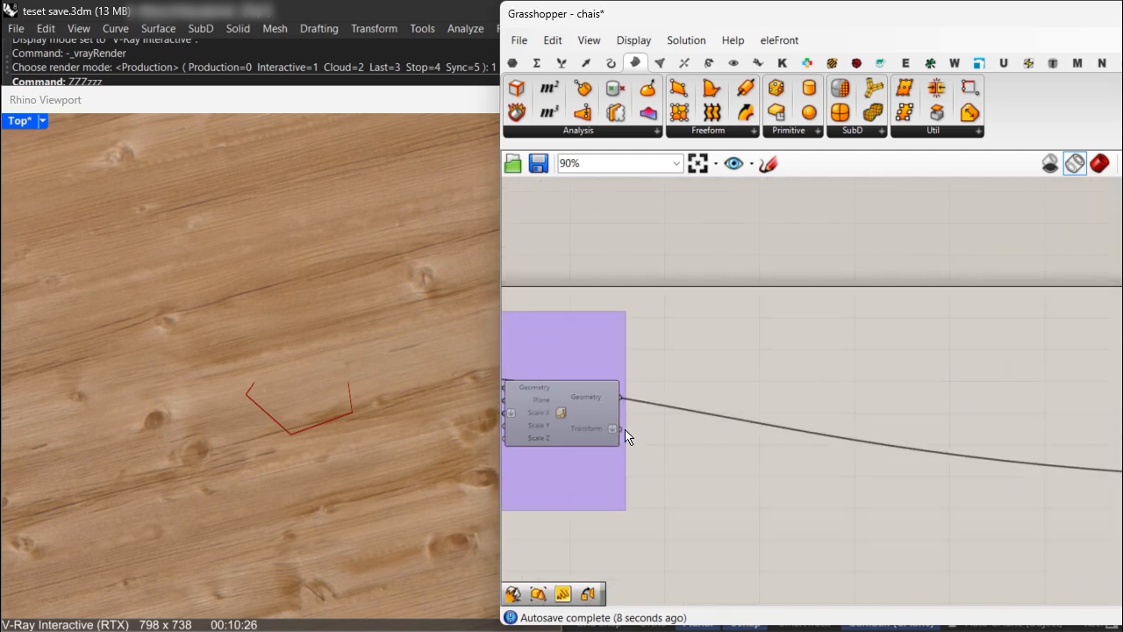
scroll(1066, 483, "down", 3)
mouse_move(714, 425)
left_mouse_down()
mouse_move(1066, 483)
mouse_move(860, 518)
mouse_move(659, 468)
mouse_move(669, 431)
mouse_move(695, 423)
left_mouse_up()
scroll(1066, 483, "up", 3)
scroll(659, 468, "up", 3)
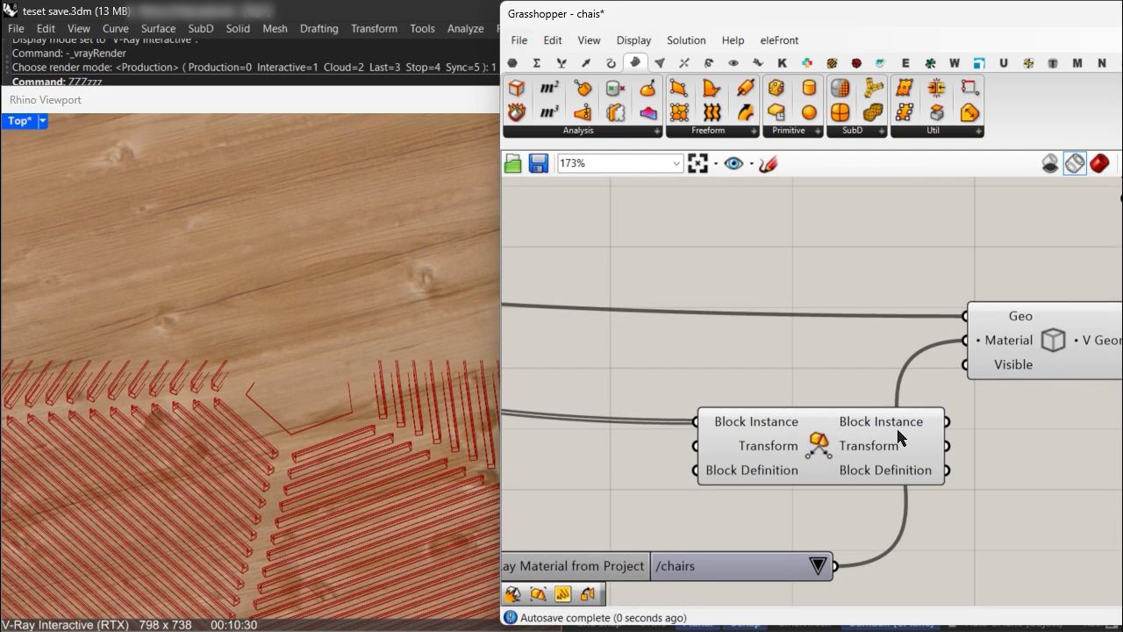
Insert a relay on the Objects wire and place it above the scale component so the wire bypasses the group's components.
scroll(913, 444, "down", 7)
right_click_drag(790, 430, 751, 444)
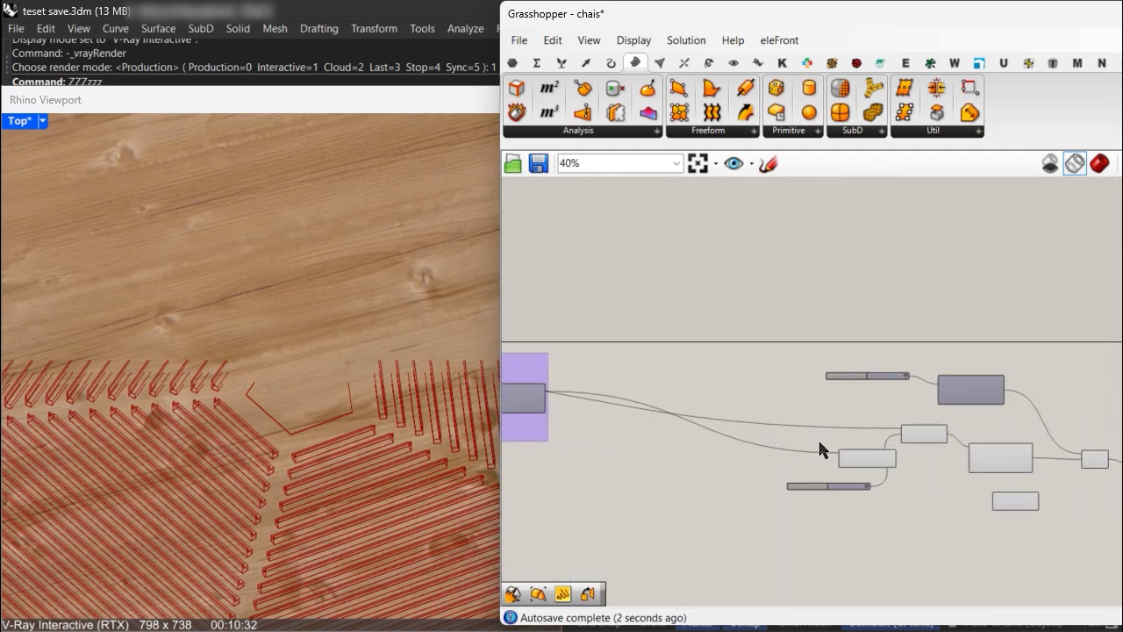
scroll(848, 421, "up", 3)
double_click(848, 422)
left_click_drag(849, 422, 592, 286)
right_click_drag(615, 314, 996, 379)
scroll(991, 380, "down", 3)
right_click_drag(749, 380, 967, 459)
left_click_drag(870, 458, 869, 471)
right_click_drag(907, 460, 704, 470)
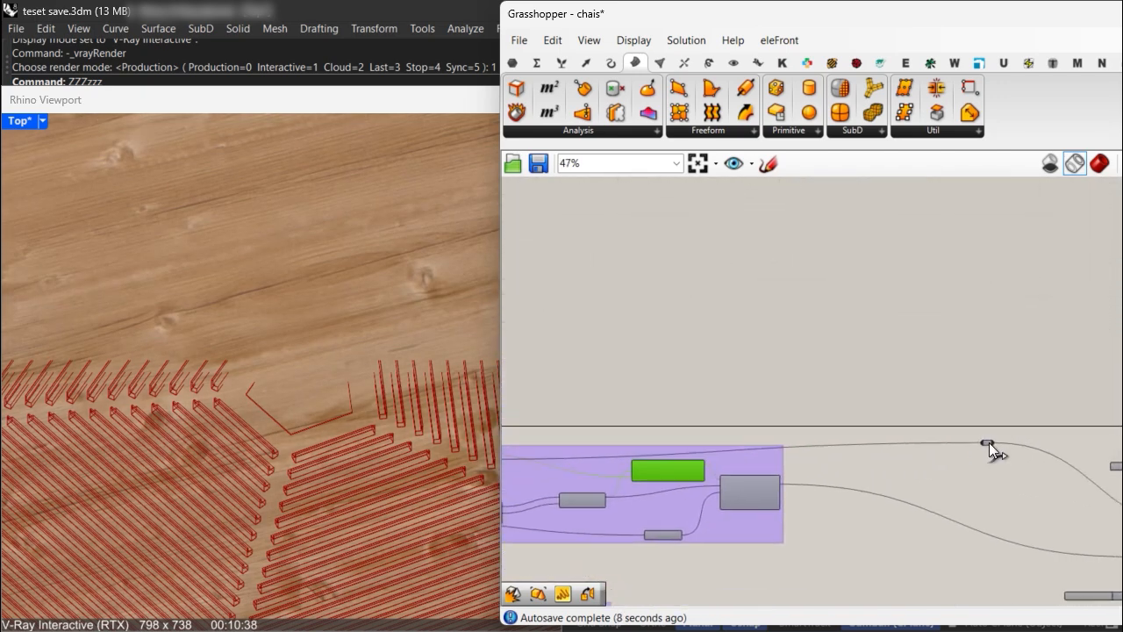
left_click(987, 443)
left_click_drag(988, 443, 757, 451)
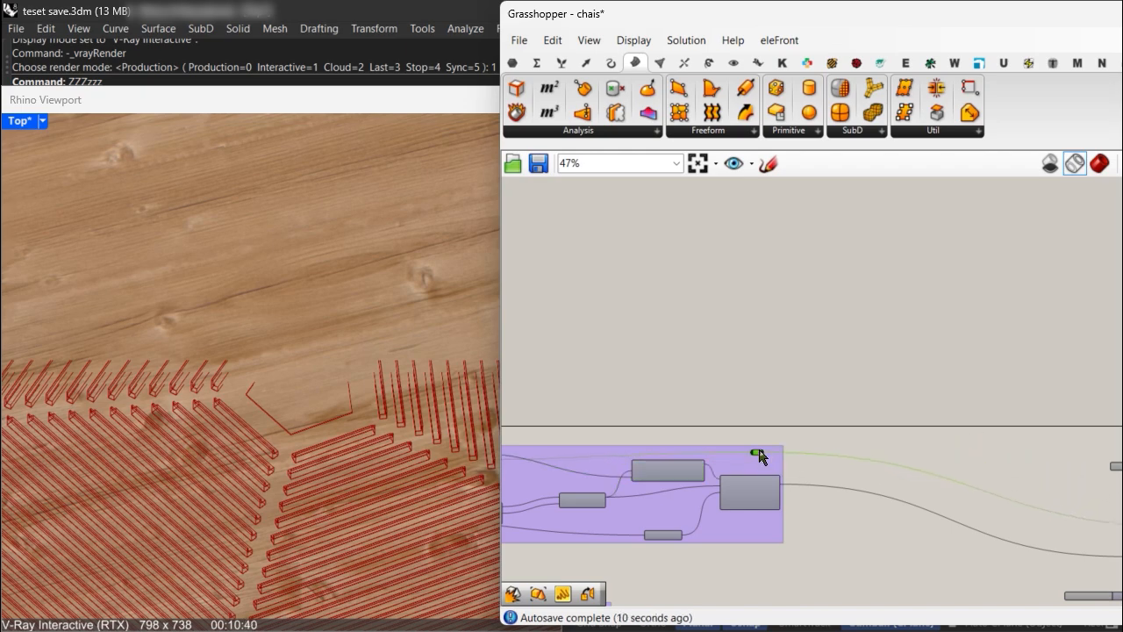
Connect the new Model Block Instance's Transform output to the instancer's Move, Rotate and Scale Transformation inputs.
scroll(740, 427, "up", 4)
right_click_drag(890, 509, 871, 489)
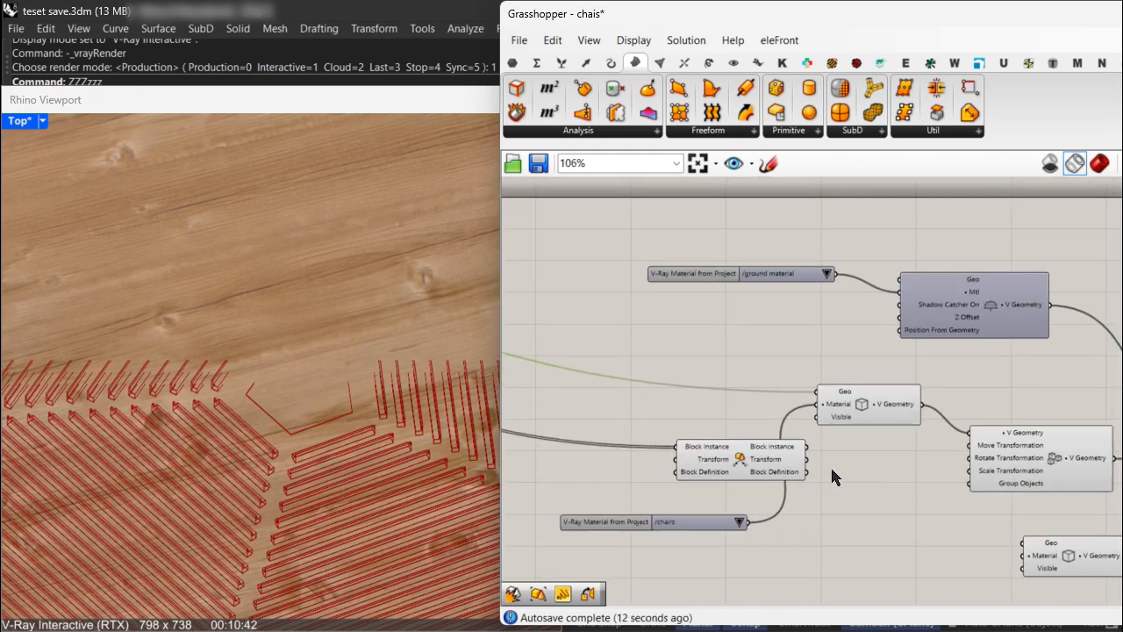
scroll(832, 476, "up", 1)
left_click_drag(798, 456, 1014, 438)
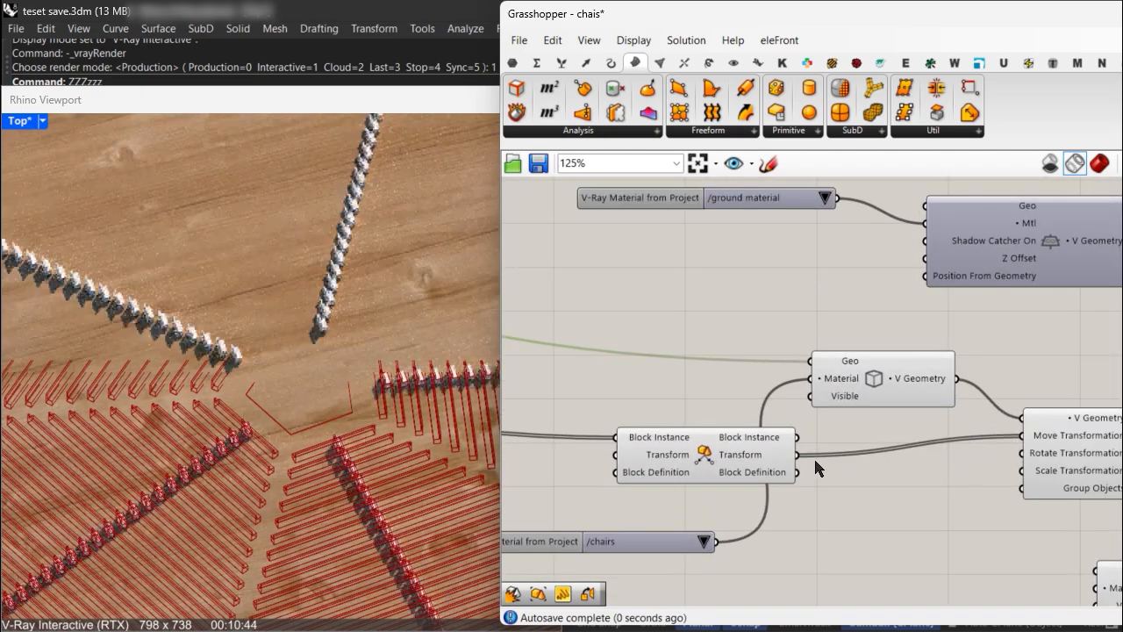
left_click_drag(797, 455, 1023, 470)
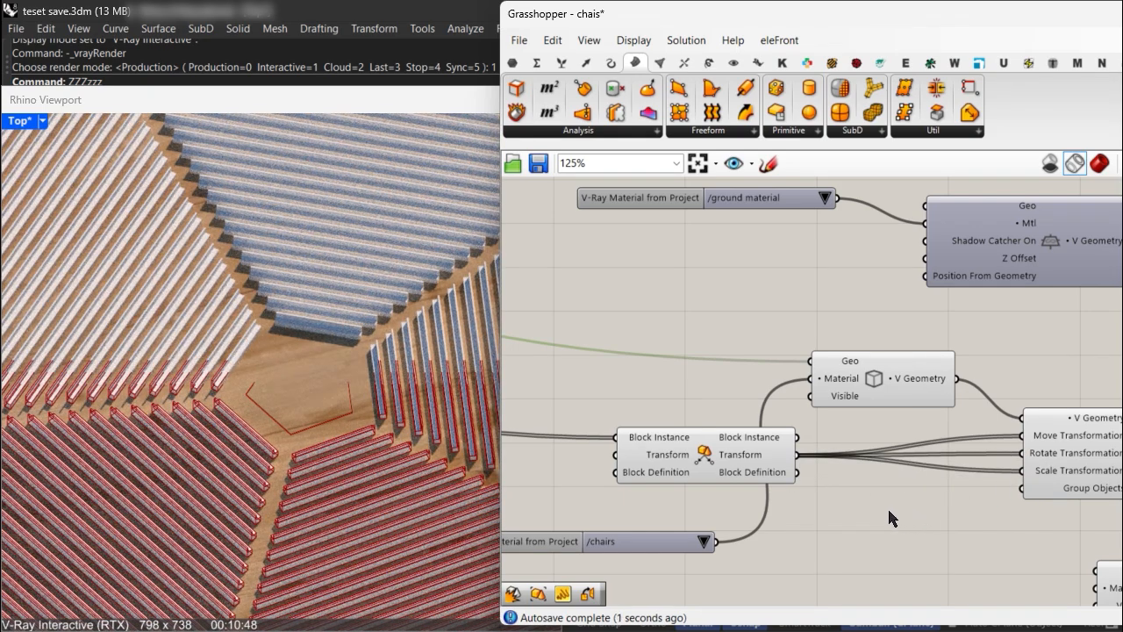
Shift the Model Block Instance clear of the material wire and connect the /chairs material to the second V-Ray Geometry's Material input.
scroll(853, 497, "down", 2)
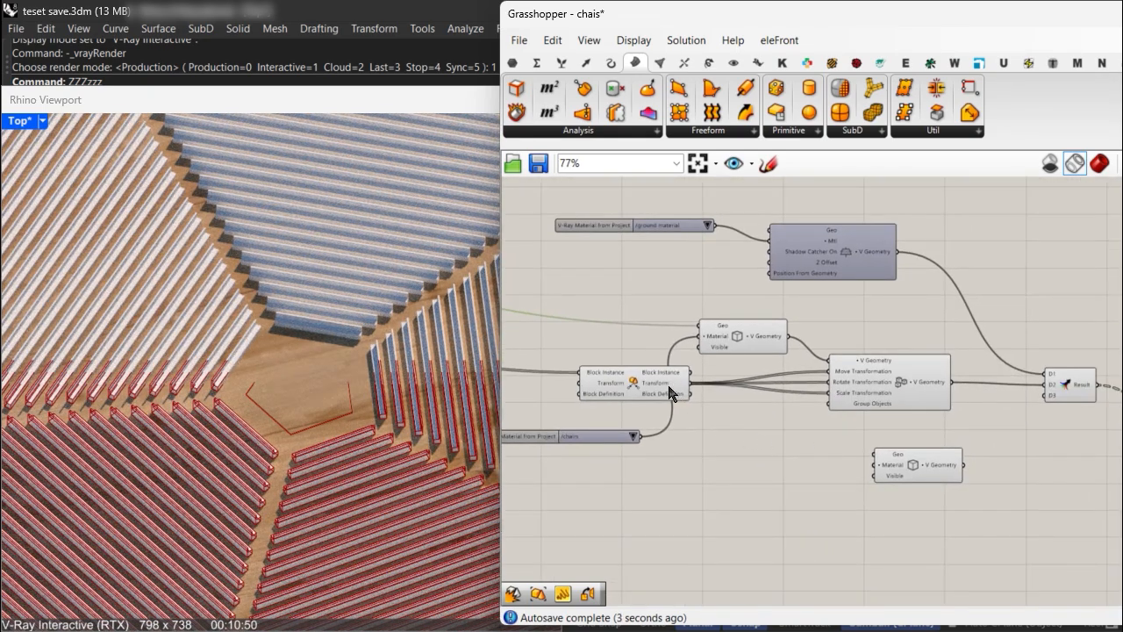
left_click_drag(671, 393, 629, 388)
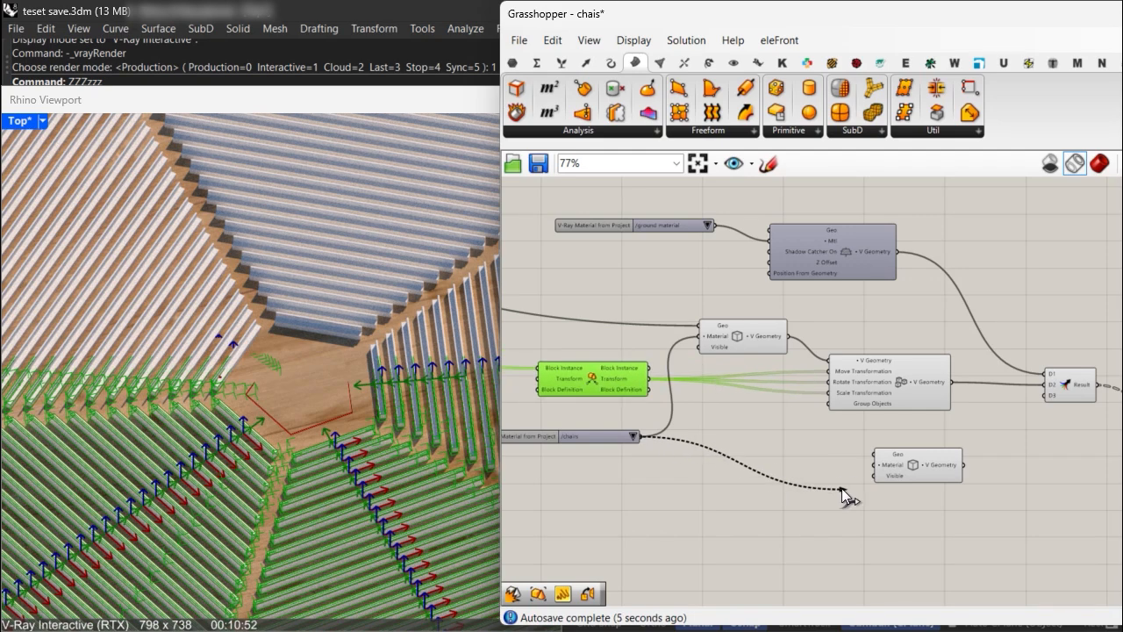
left_click_drag(842, 488, 874, 466)
Connect the podium group's final output to the second V-Ray Geometry's Geo input and its V Geometry output to Merge Data 3.
scroll(705, 487, "down", 9)
right_click_drag(614, 493, 686, 471)
scroll(687, 471, "up", 5)
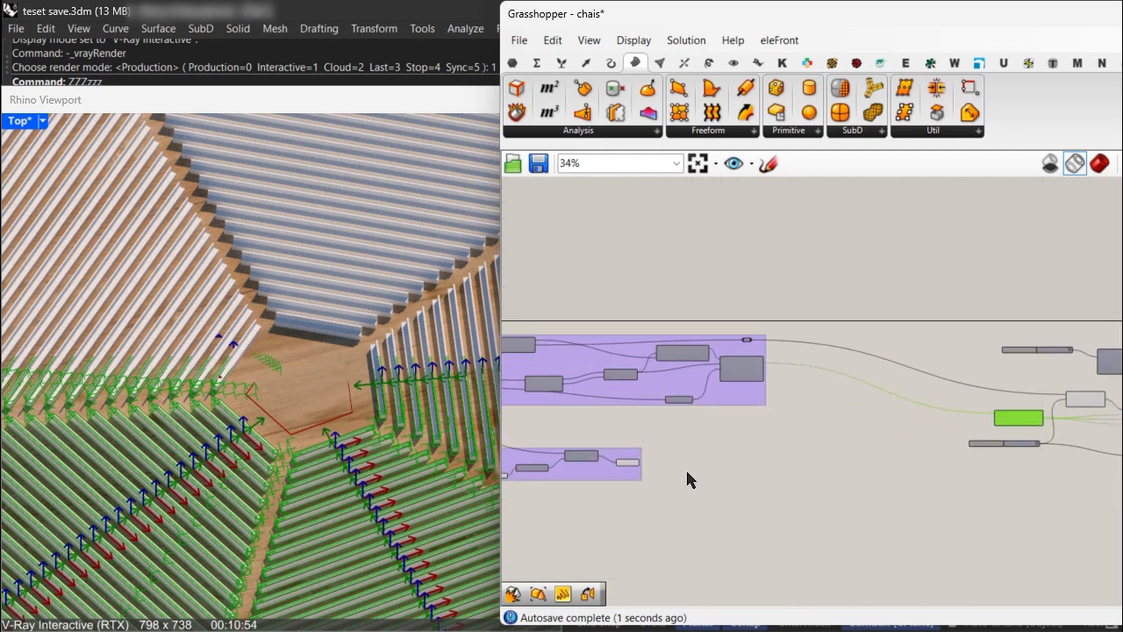
scroll(681, 469, "up", 5)
scroll(658, 465, "down", 6)
left_click_drag(599, 456, 1014, 462)
scroll(1051, 490, "up", 5)
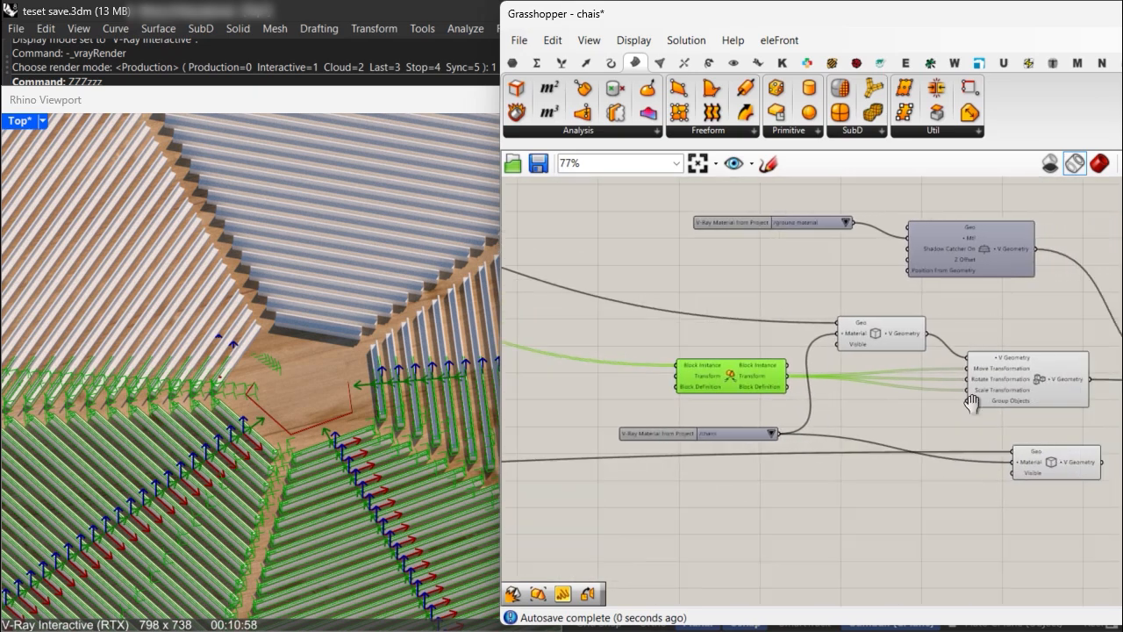
right_click_drag(972, 402, 648, 408)
left_click_drag(844, 406, 848, 400)
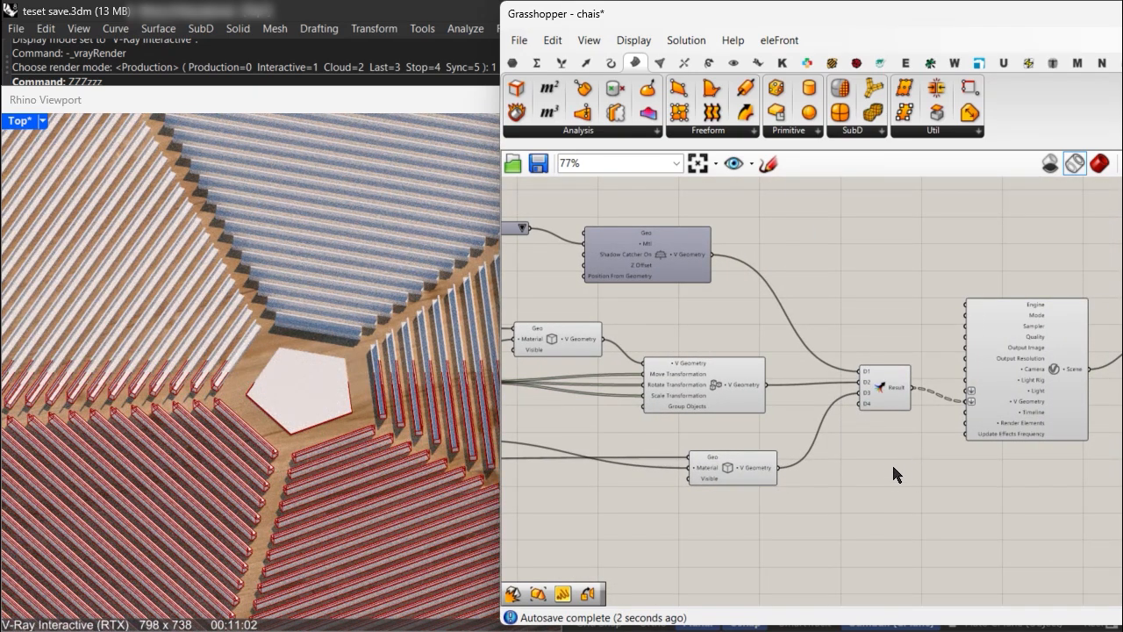
Turn off the Grasshopper preview for every component in the definition.
key("ctrl+a")
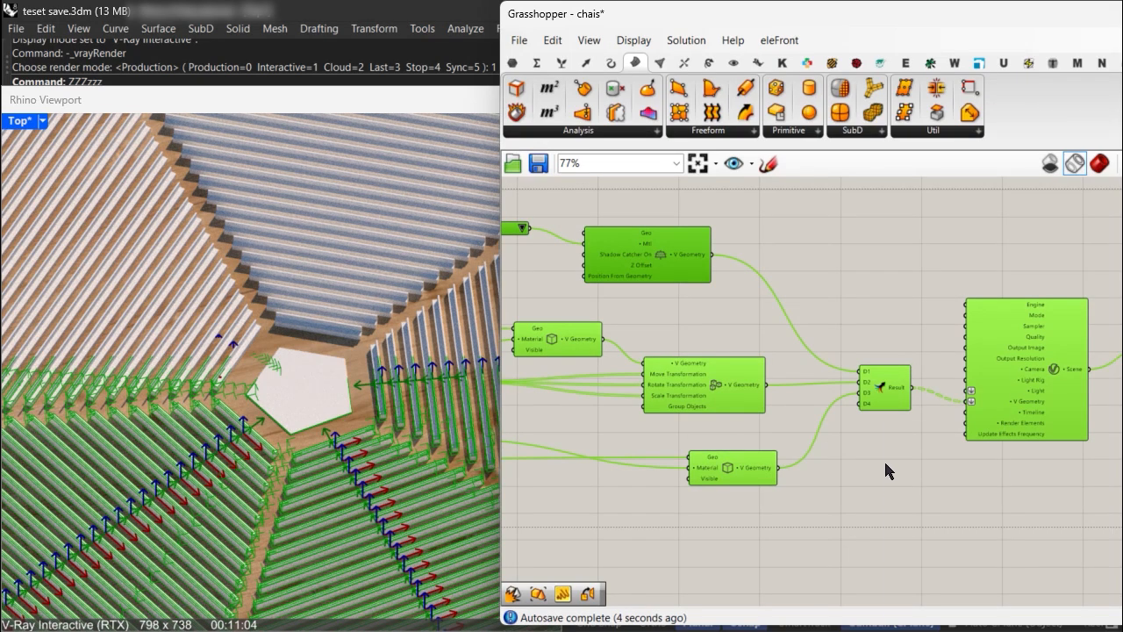
right_click(883, 459)
left_click(933, 400)
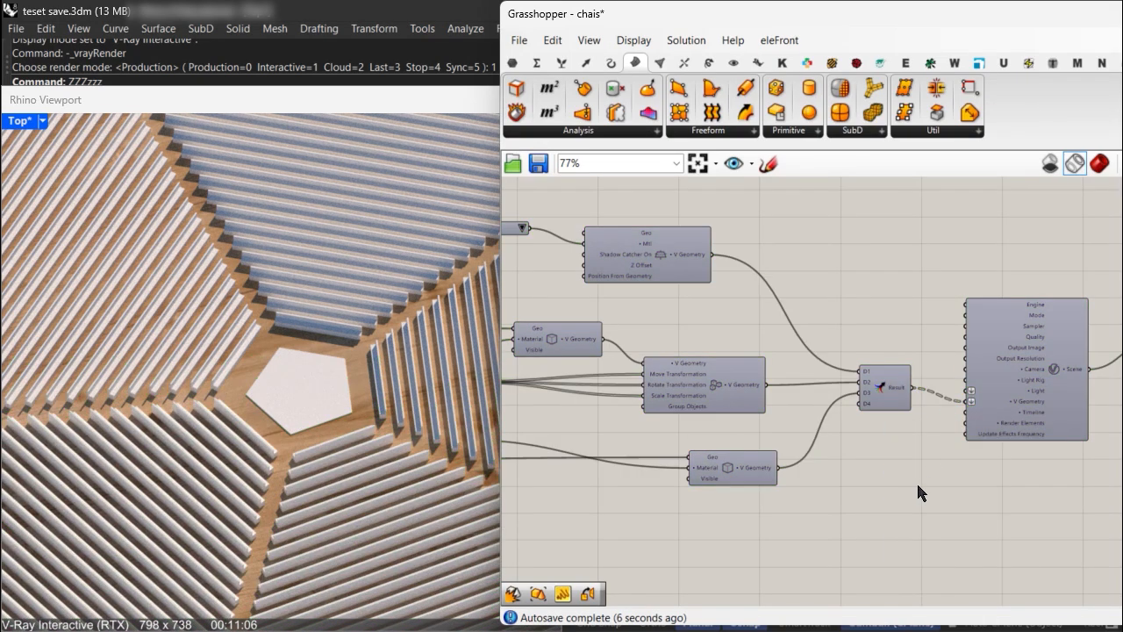
Set the unnamed Number Slider below podium radius to 7 to give the podium seven sides.
scroll(917, 481, "down", 6)
right_click_drag(930, 477, 997, 448)
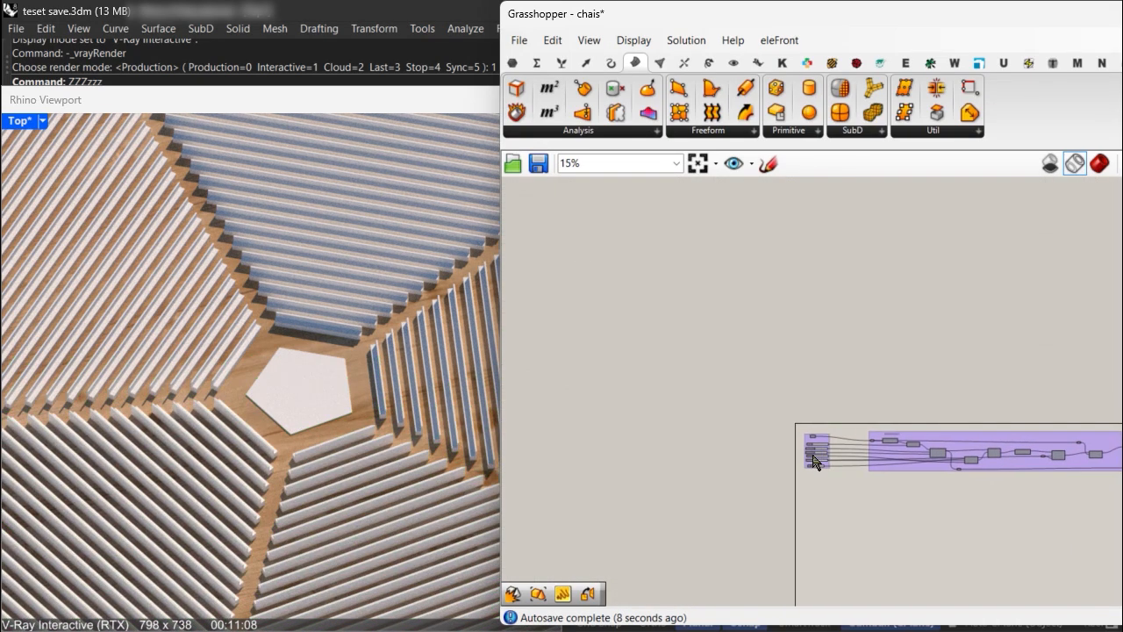
scroll(827, 457, "up", 9)
scroll(744, 397, "up", 1)
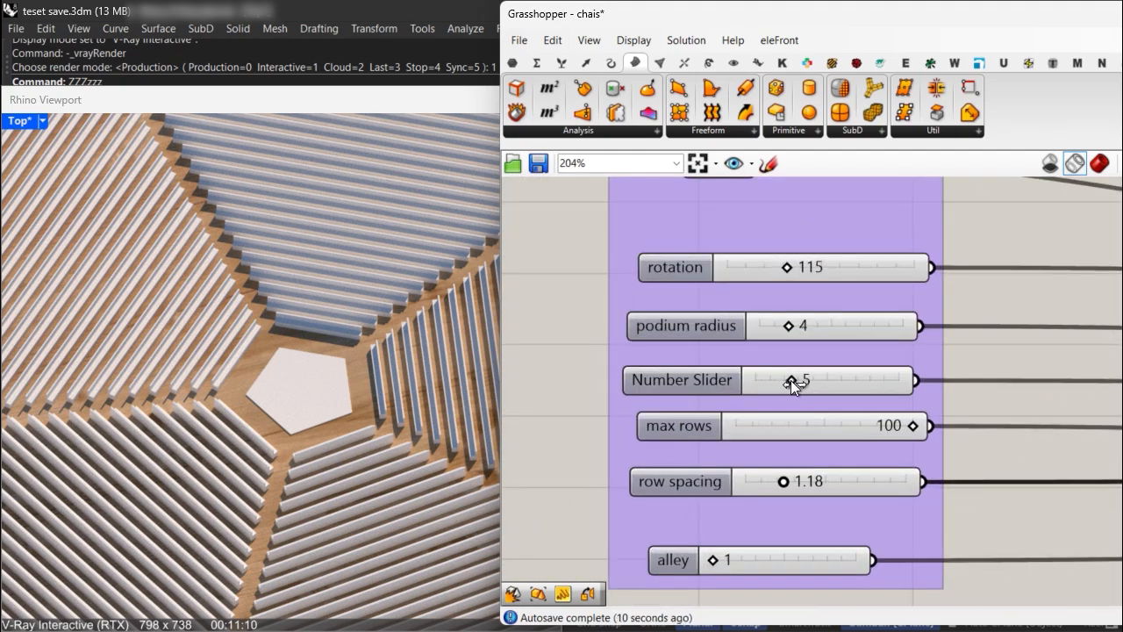
mouse_move(821, 380)
left_mouse_down()
mouse_move(867, 380)
mouse_move(765, 383)
mouse_move(834, 384)
mouse_move(808, 383)
left_mouse_up()
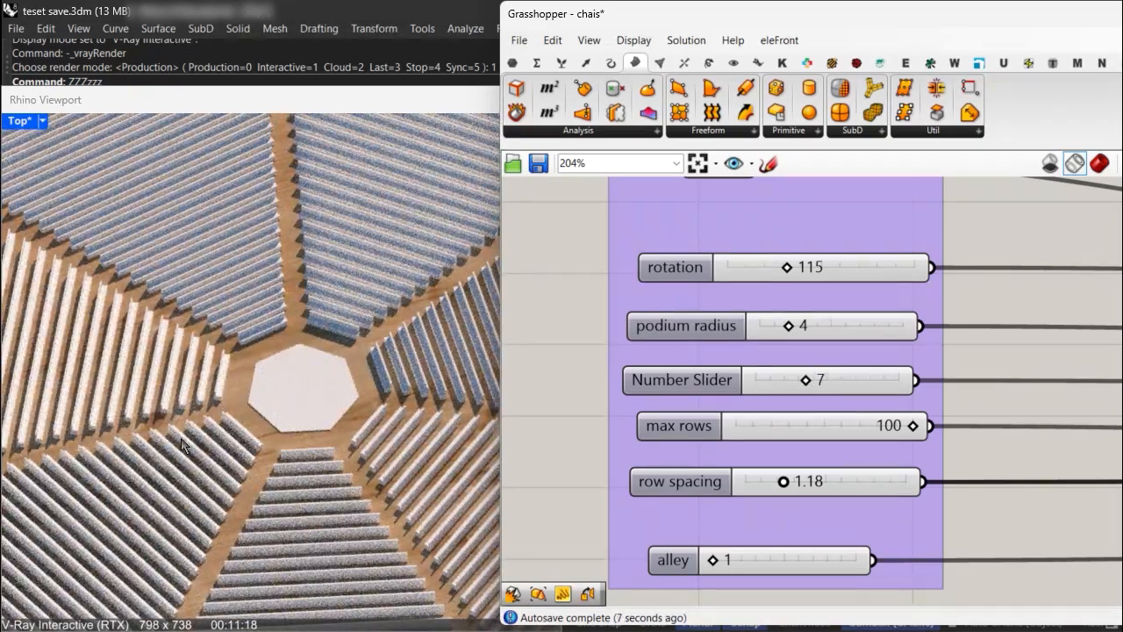
Review the row scaling component, the podium group's final component and their connections to the V-Ray components.
scroll(692, 381, "down", 5)
right_click_drag(890, 359, 571, 354)
scroll(900, 376, "up", 3)
left_click(848, 334)
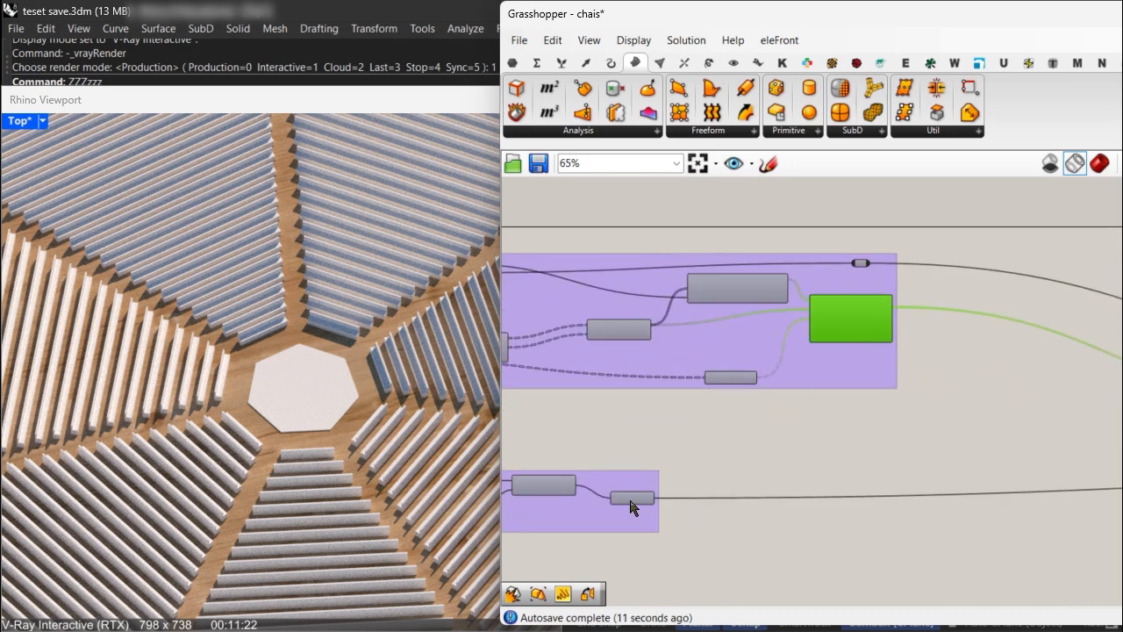
left_click(633, 499)
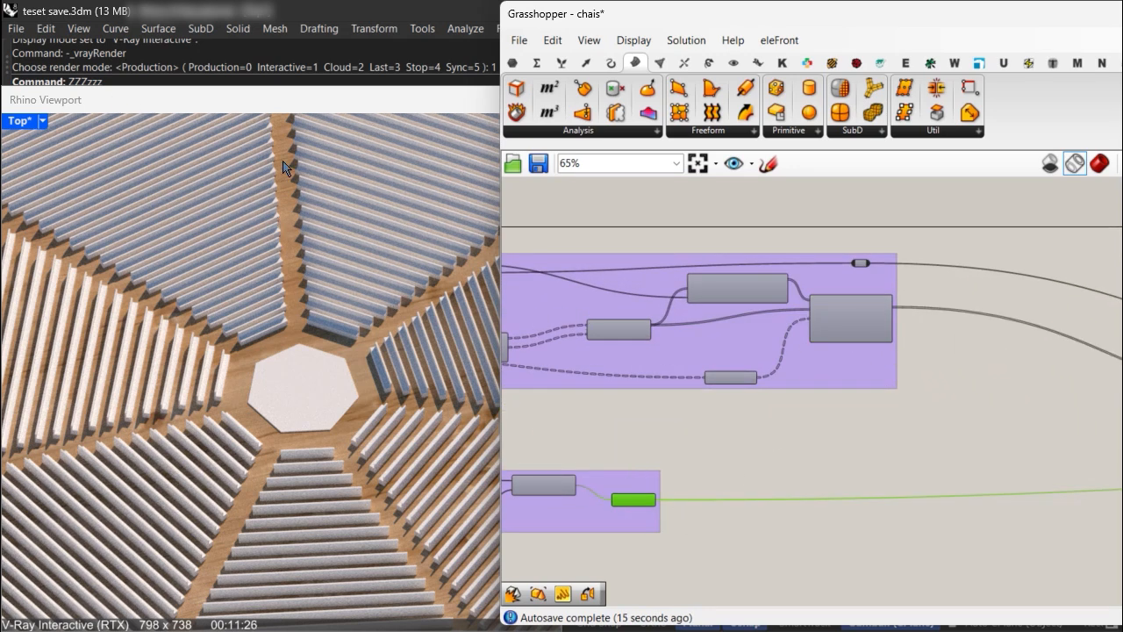
scroll(757, 441, "down", 3)
right_click_drag(1110, 428, 702, 398)
scroll(922, 386, "up", 4)
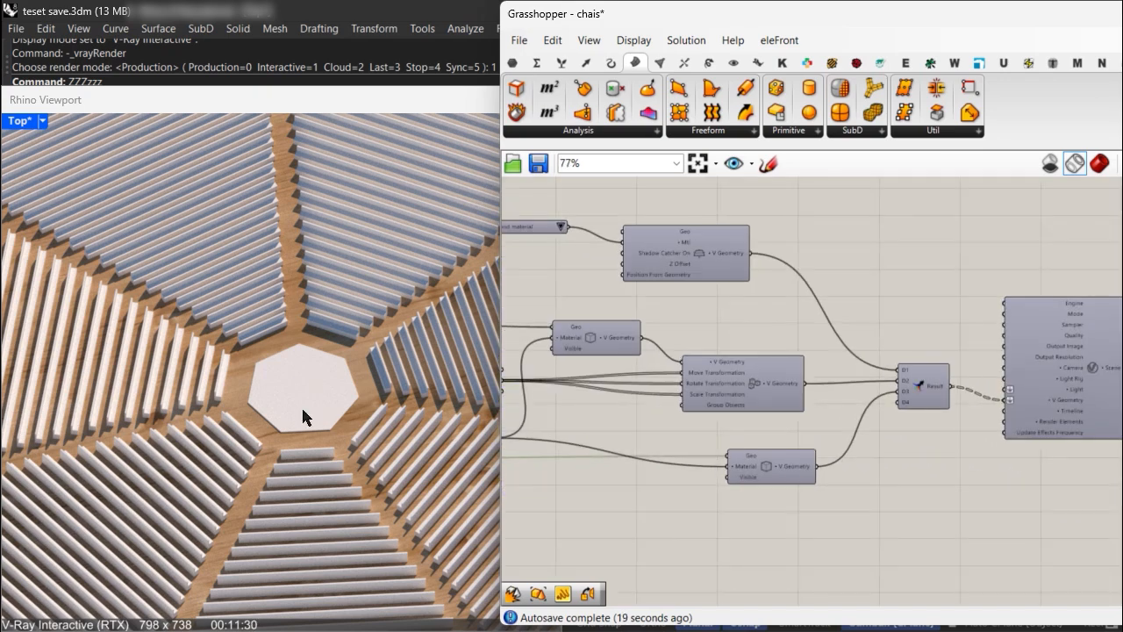
Inspect the rendered podium and surrounding seating rows from a tilted close-up view in the Rhino viewport.
scroll(301, 405, "up", 3)
scroll(301, 407, "down", 7)
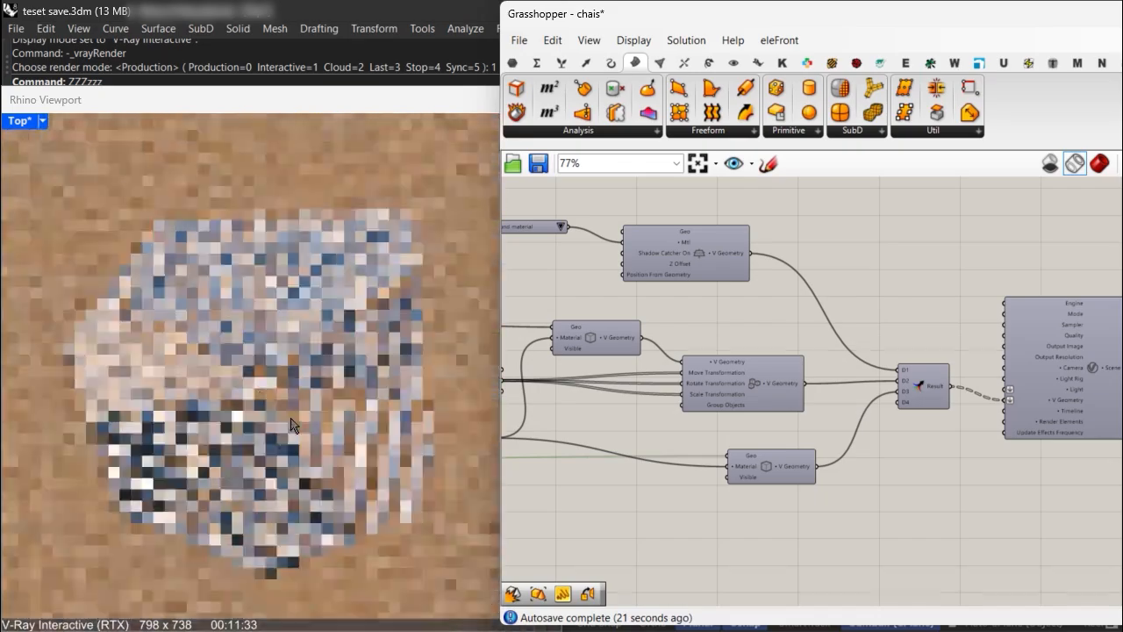
scroll(292, 425, "up", 6)
right_click_drag(308, 427, 314, 363)
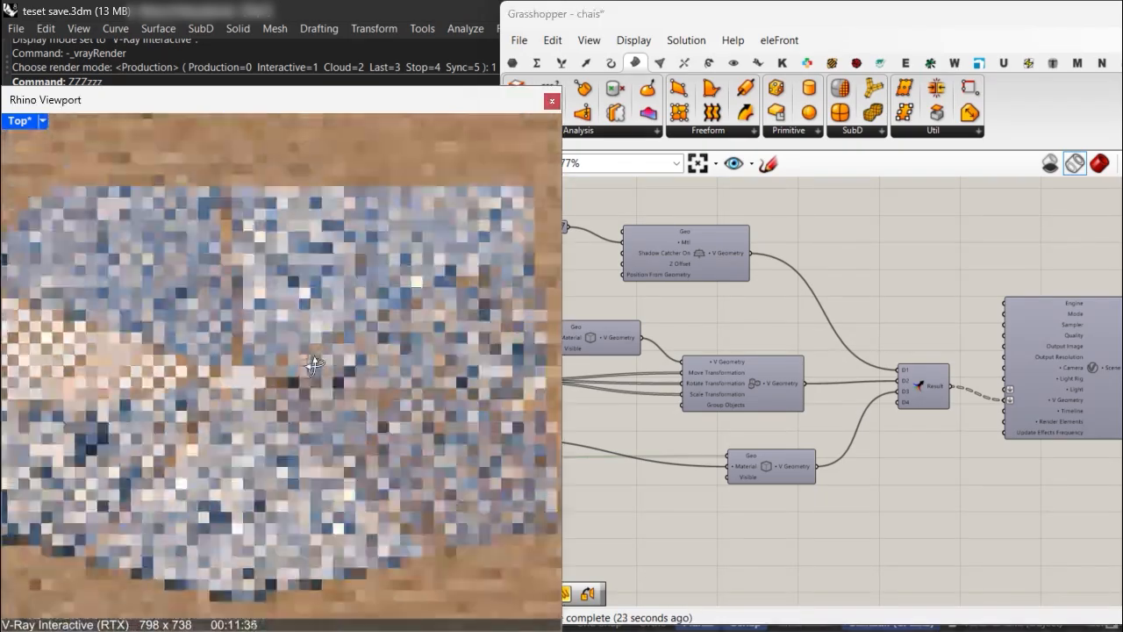
scroll(226, 360, "up", 5)
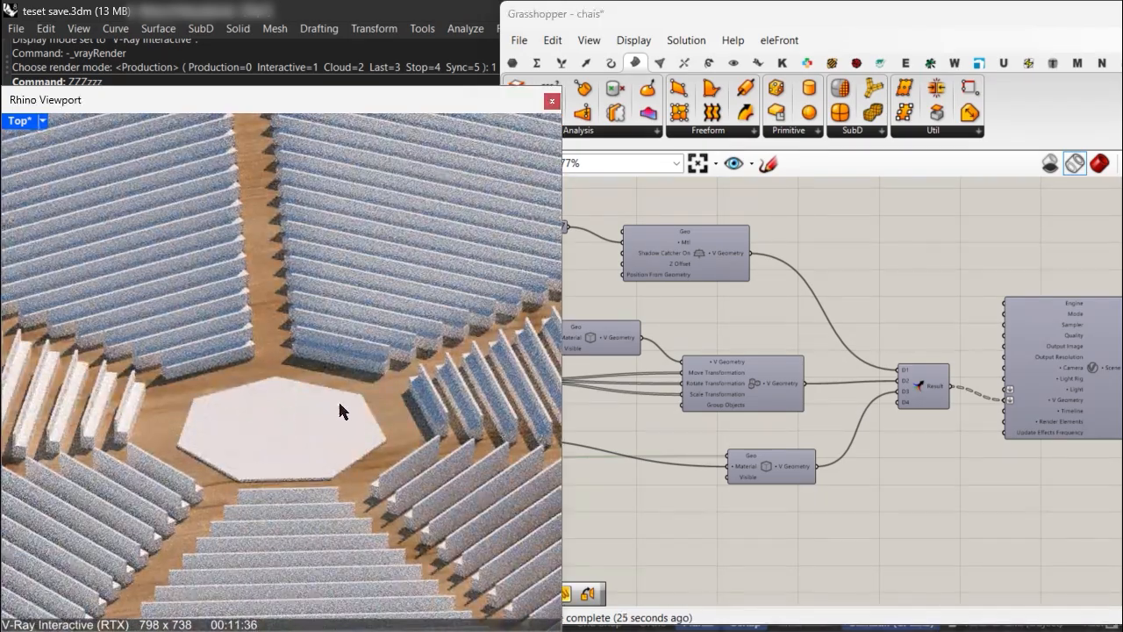